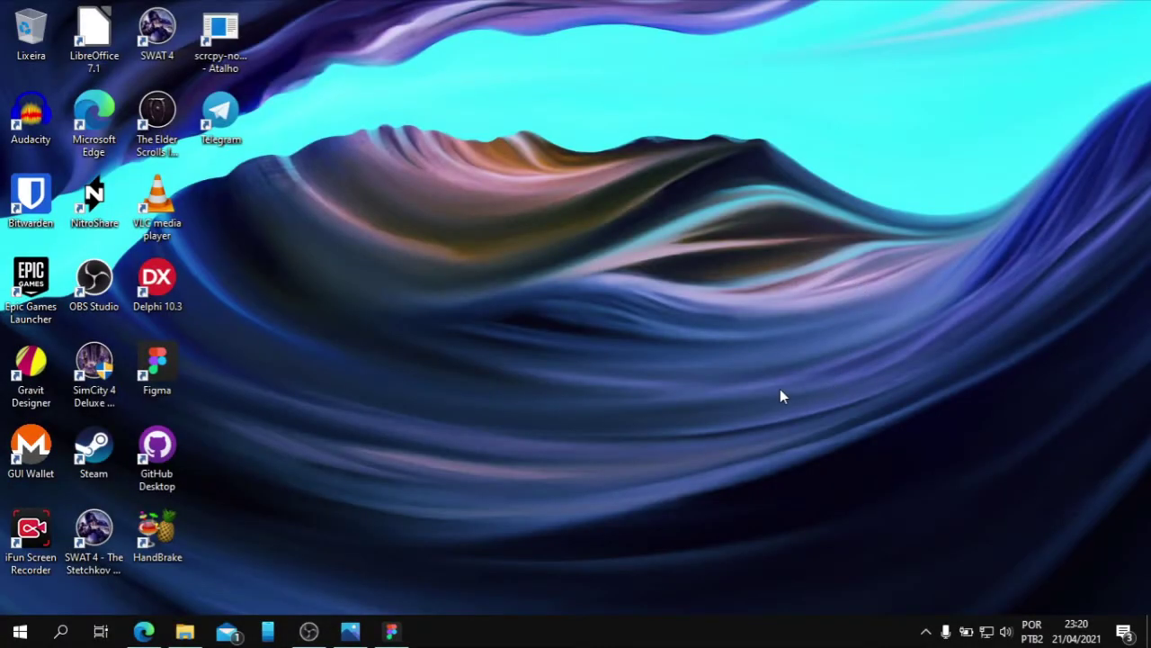
Open the Figma editor on a new, empty Untitled draft
left_click(391, 631)
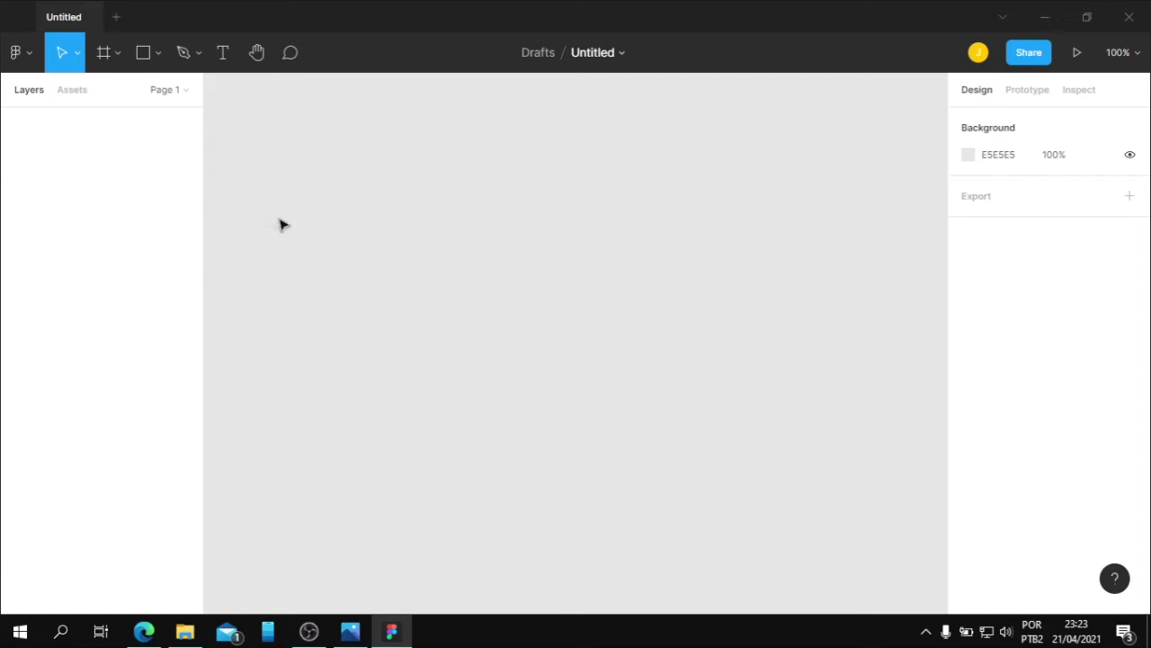
left_click(144, 632)
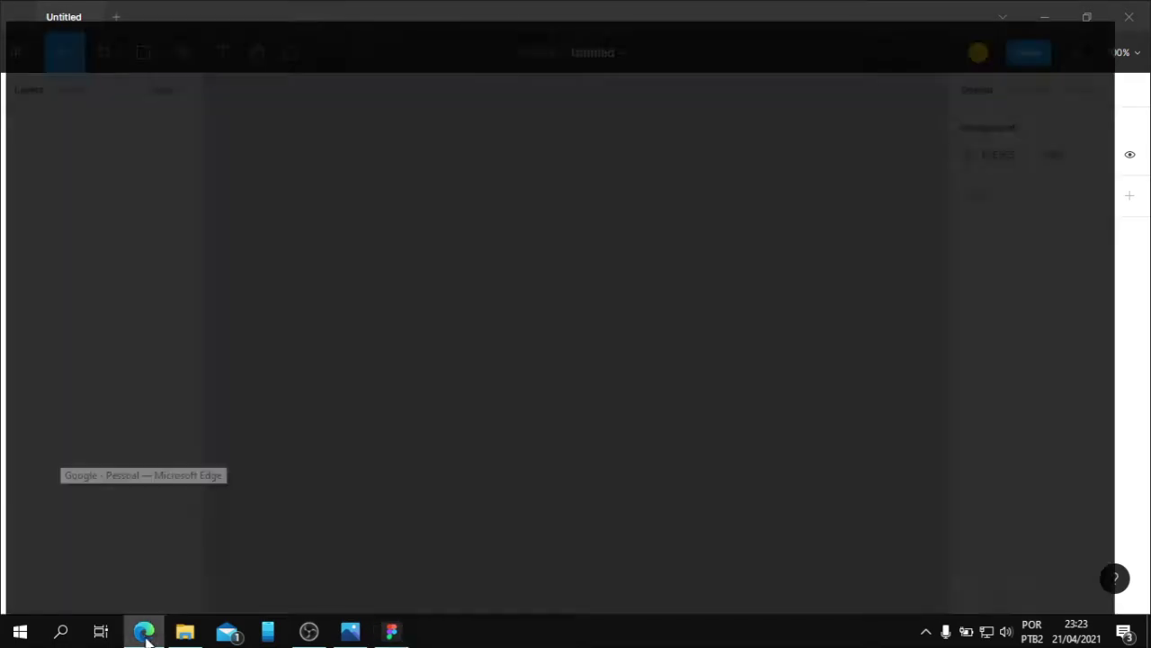
Show cinema-app-large.png centred in Photos, then hide it to return to Figma
left_click(144, 632)
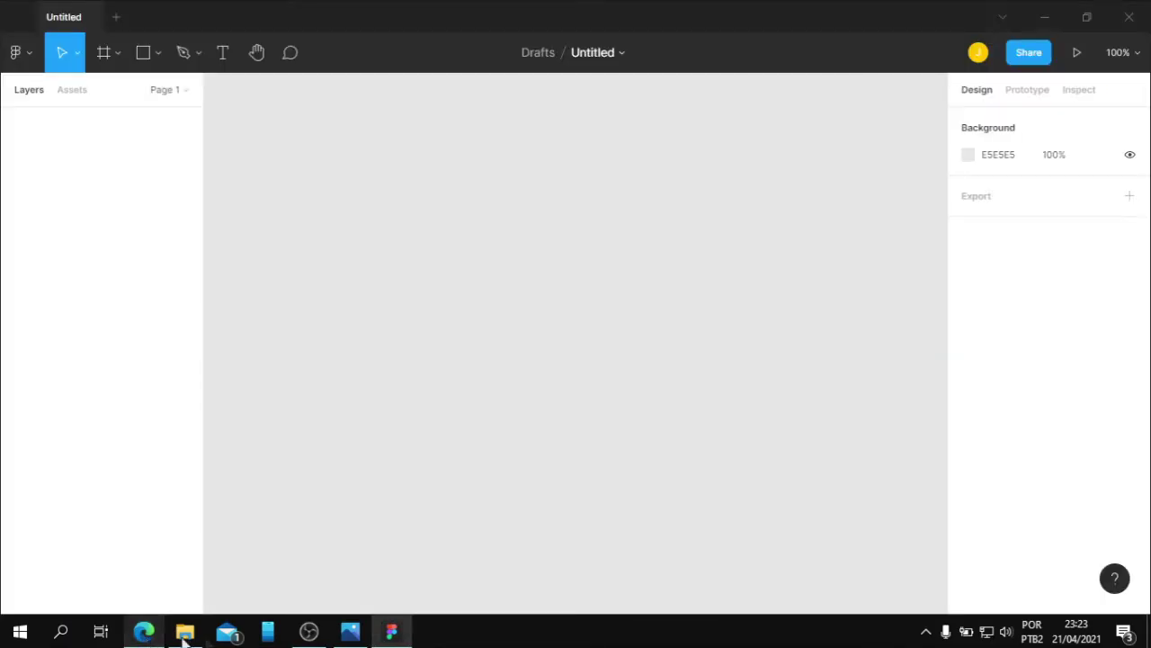
left_click(349, 634)
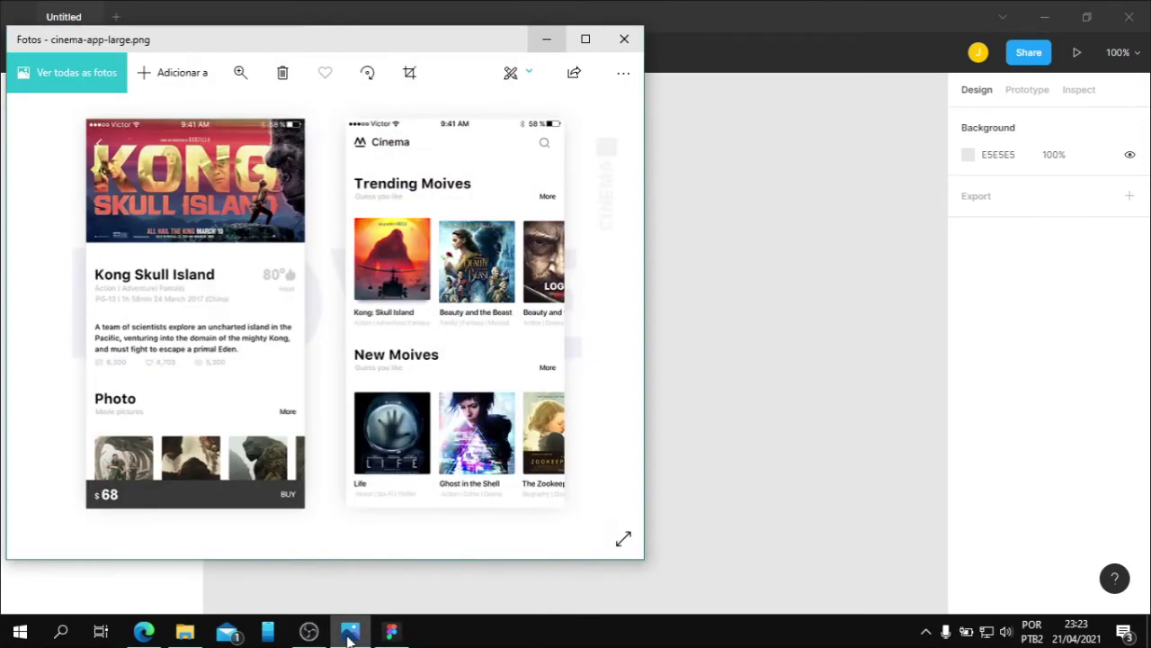
mouse_move(418, 44)
left_mouse_down()
mouse_move(665, 68)
mouse_move(650, 62)
left_mouse_up()
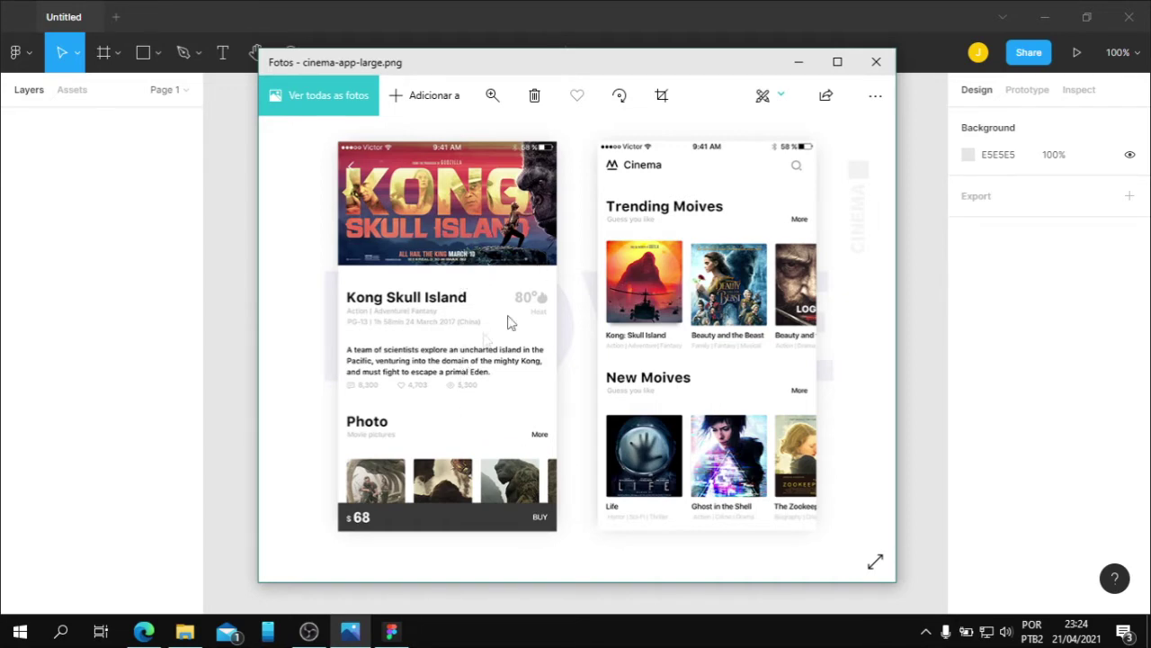
left_click(798, 63)
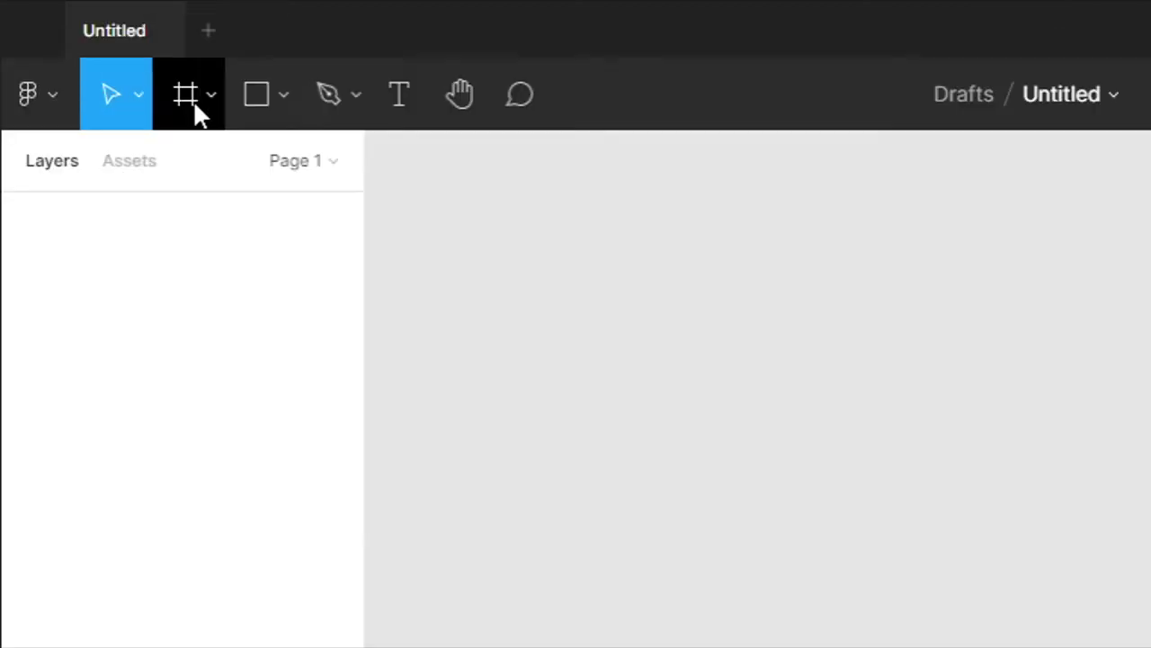
Add a 414×896 iPhone 11 Pro Max frame to the canvas
left_click(108, 57)
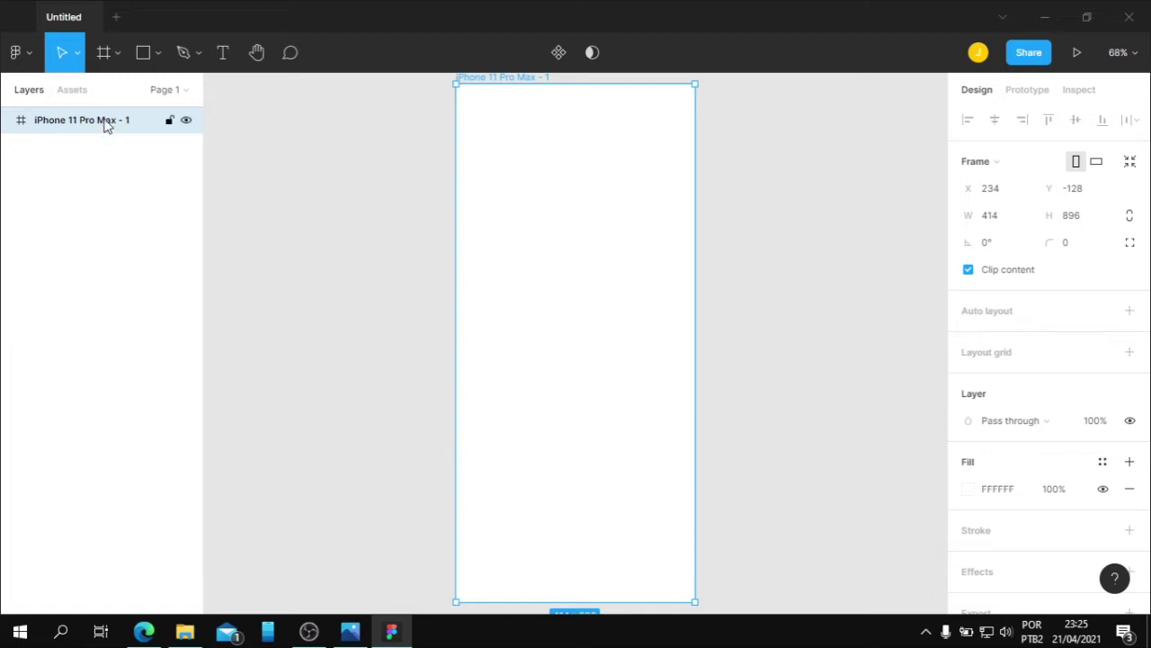
double_click(104, 124)
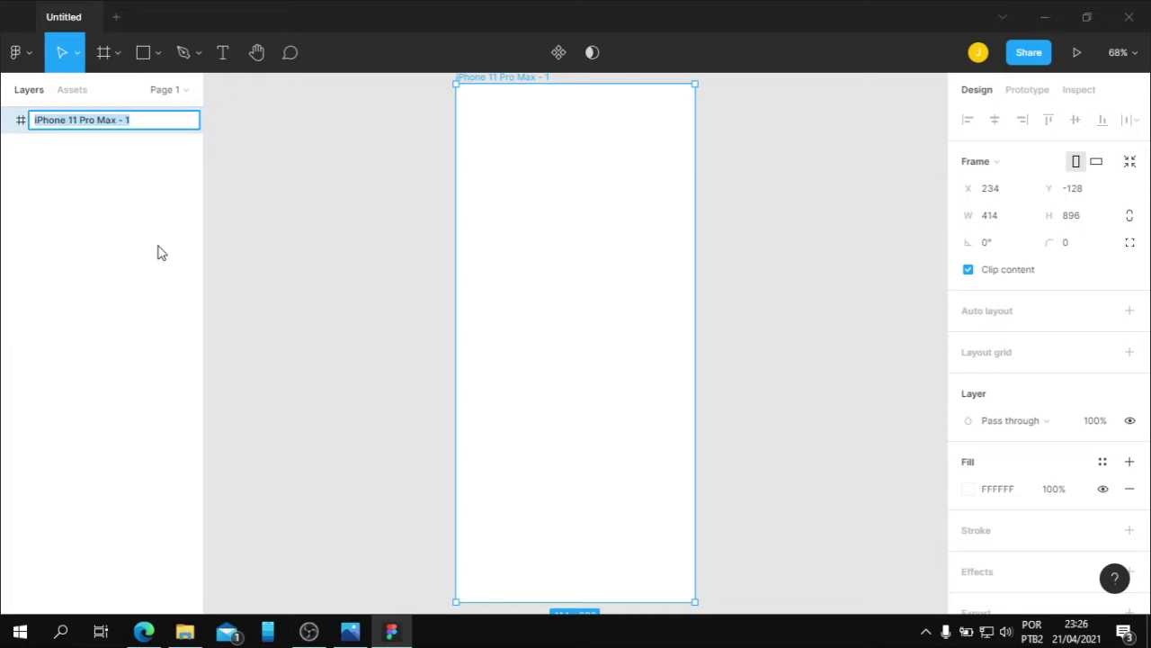
Name the iPhone frame layer tela1
type("teta")
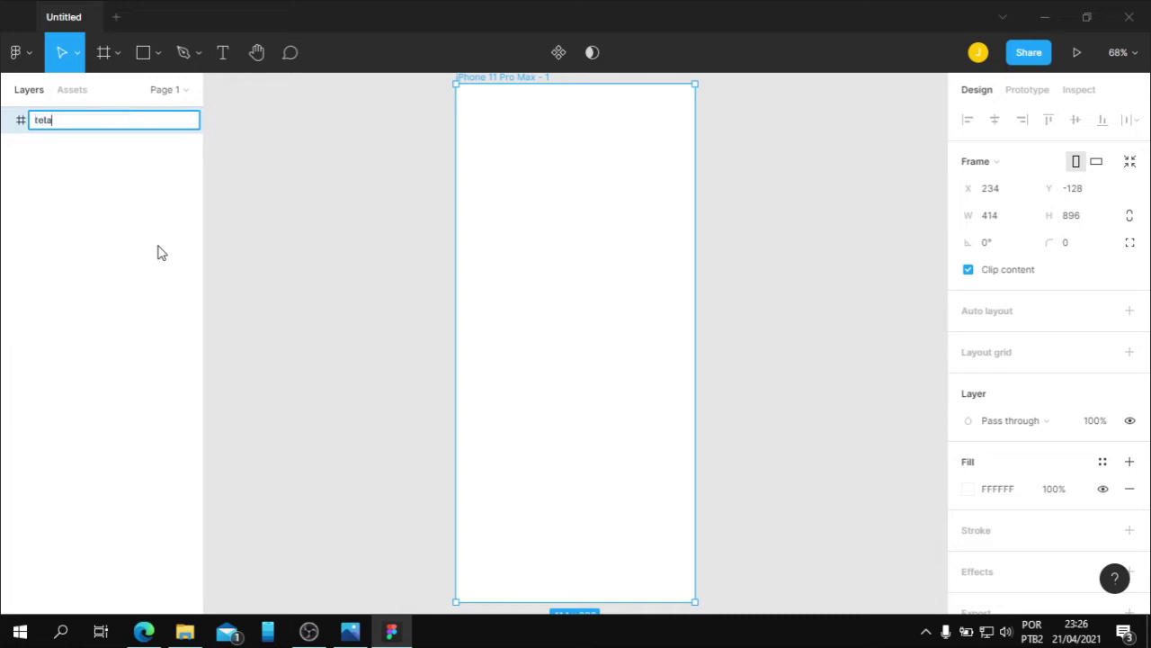
type("1")
key("Return")
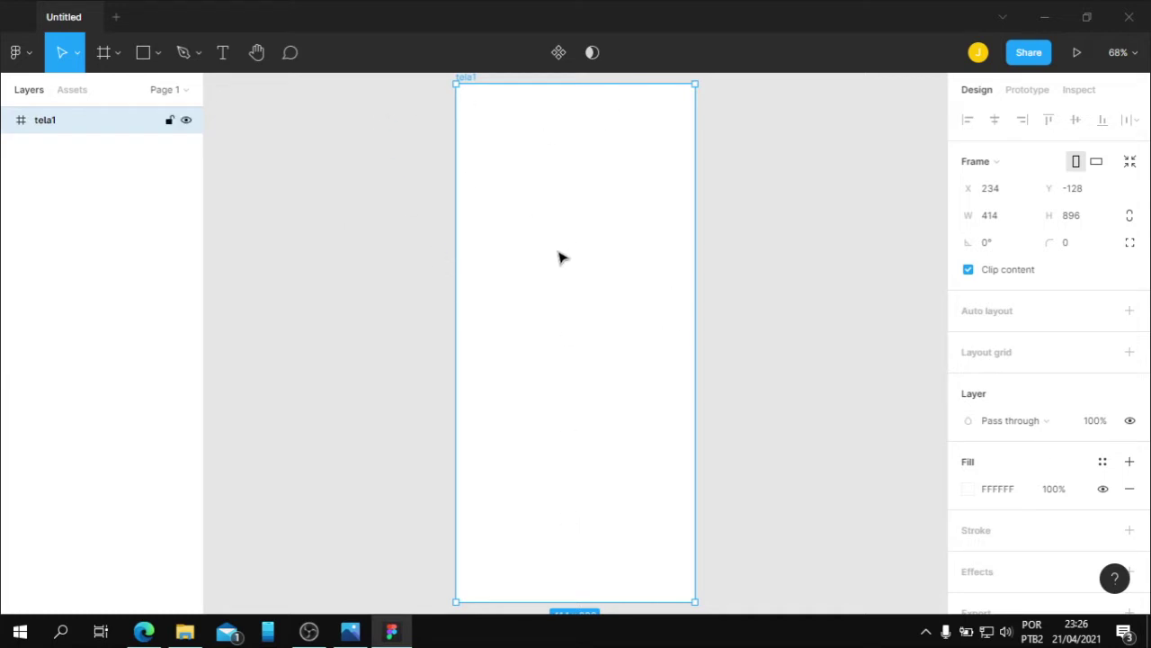
left_click(351, 629)
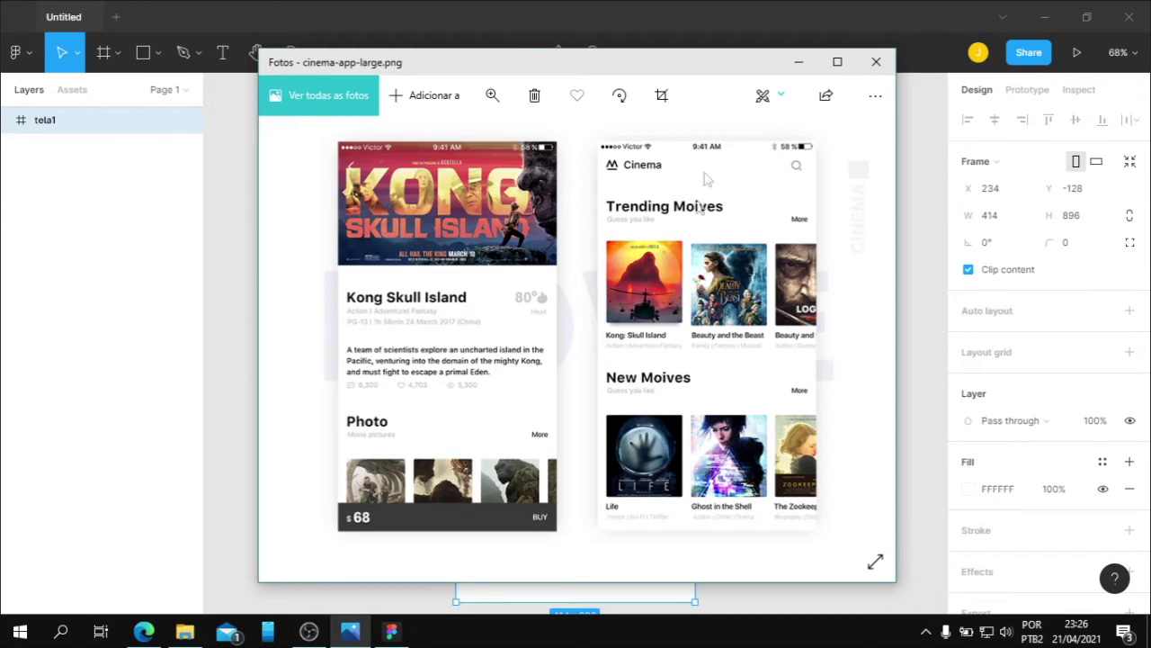
left_click(785, 68)
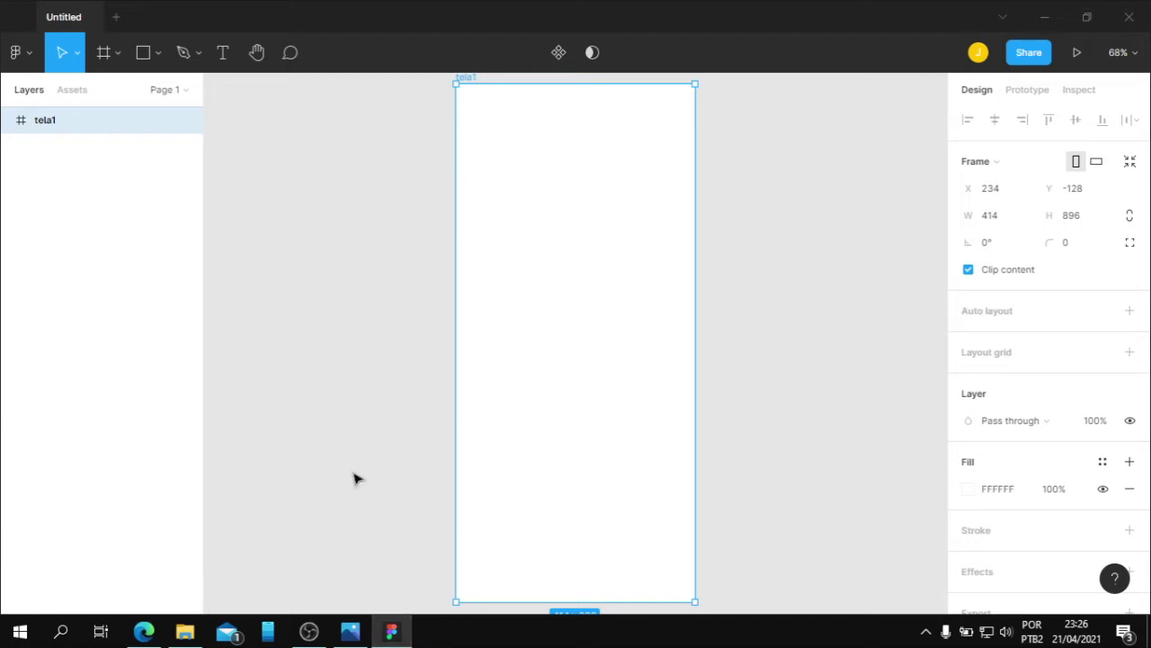
left_click(392, 632)
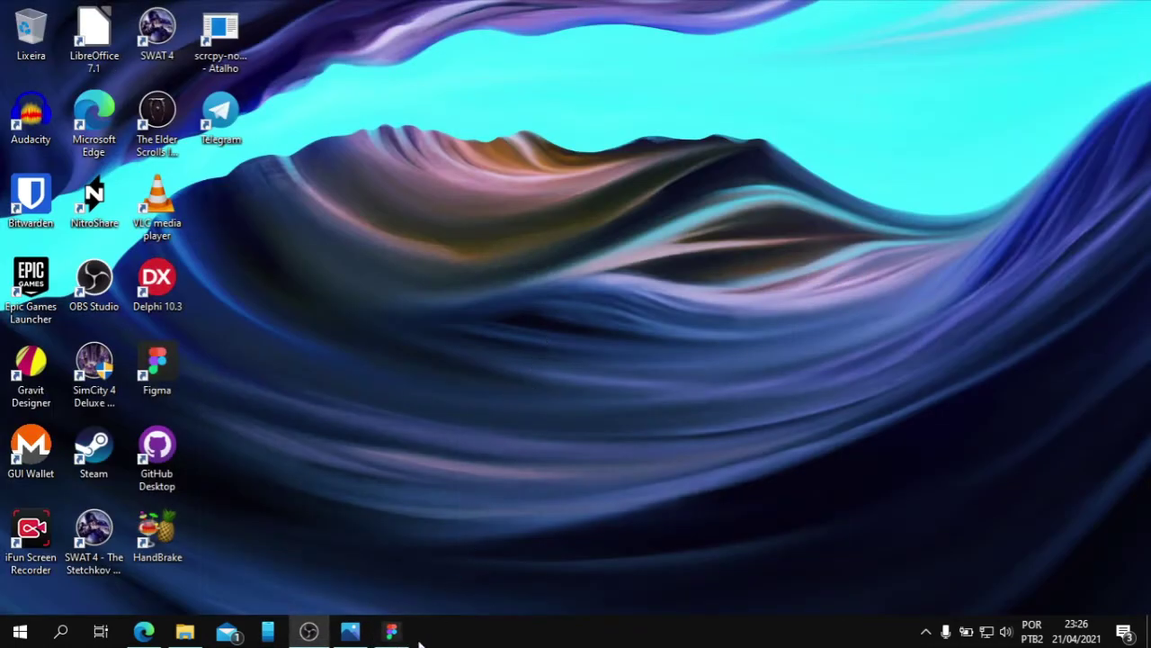
left_click(391, 632)
left_click(353, 636)
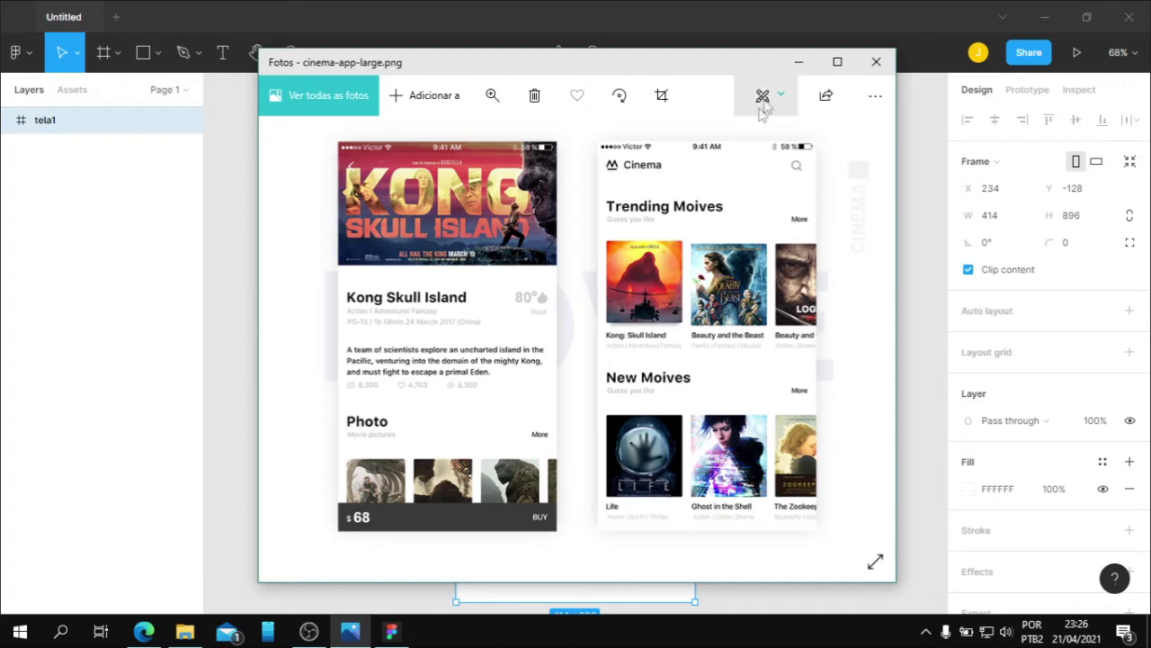
left_click(798, 62)
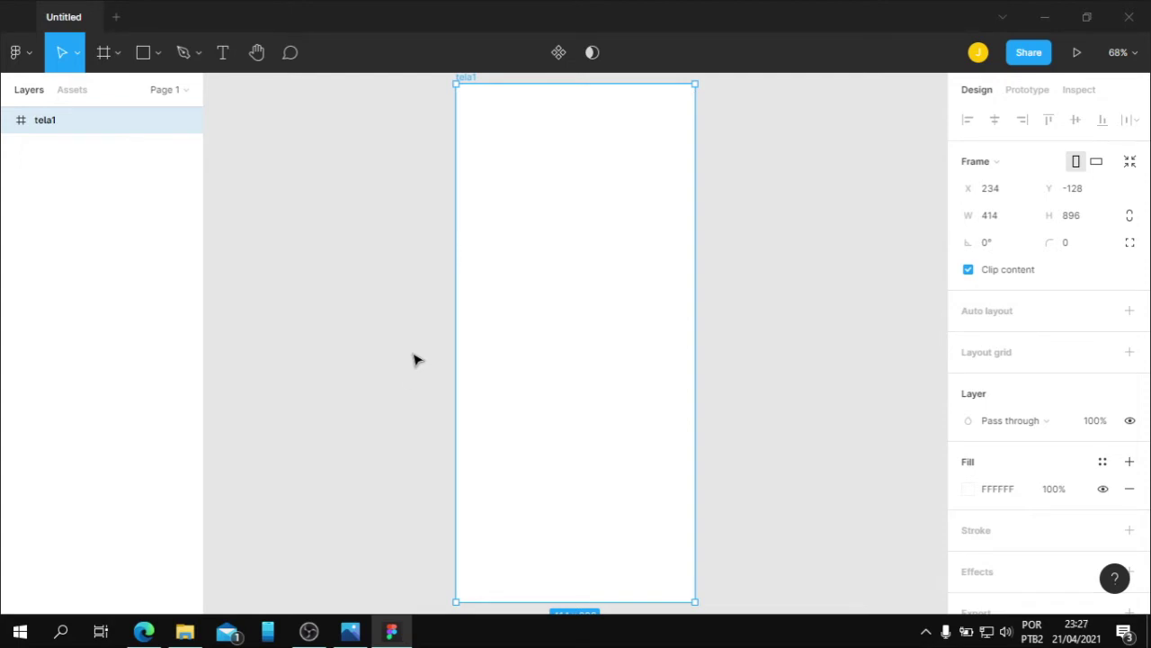
left_click(154, 634)
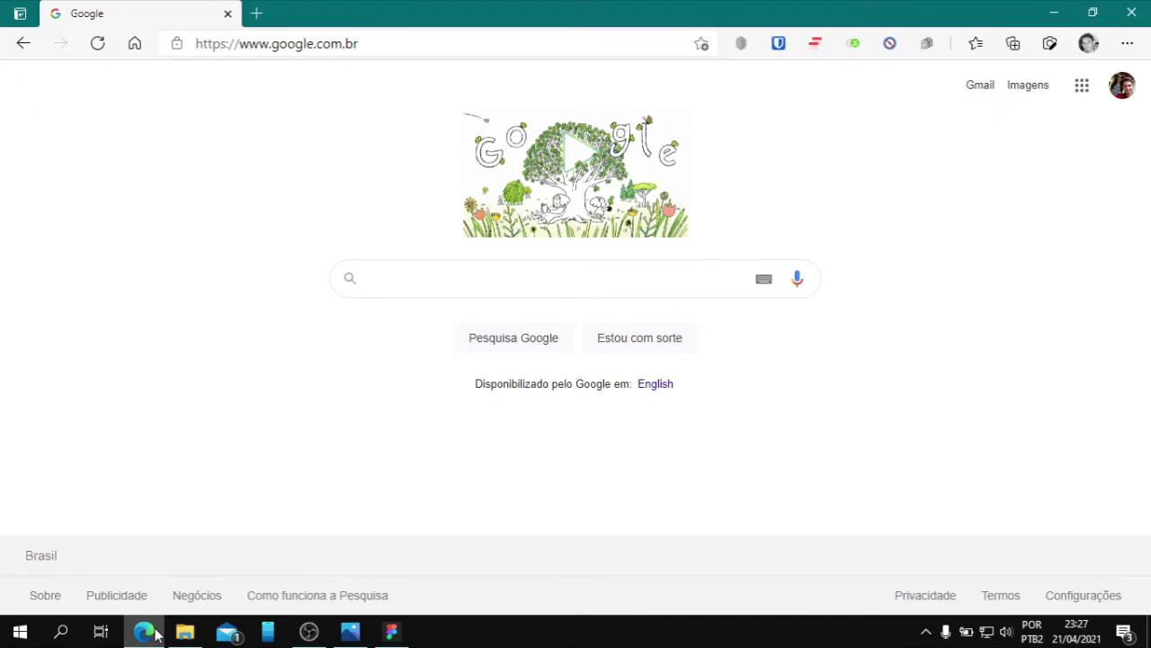
Load svgrepo.com in Edge
left_click(416, 47)
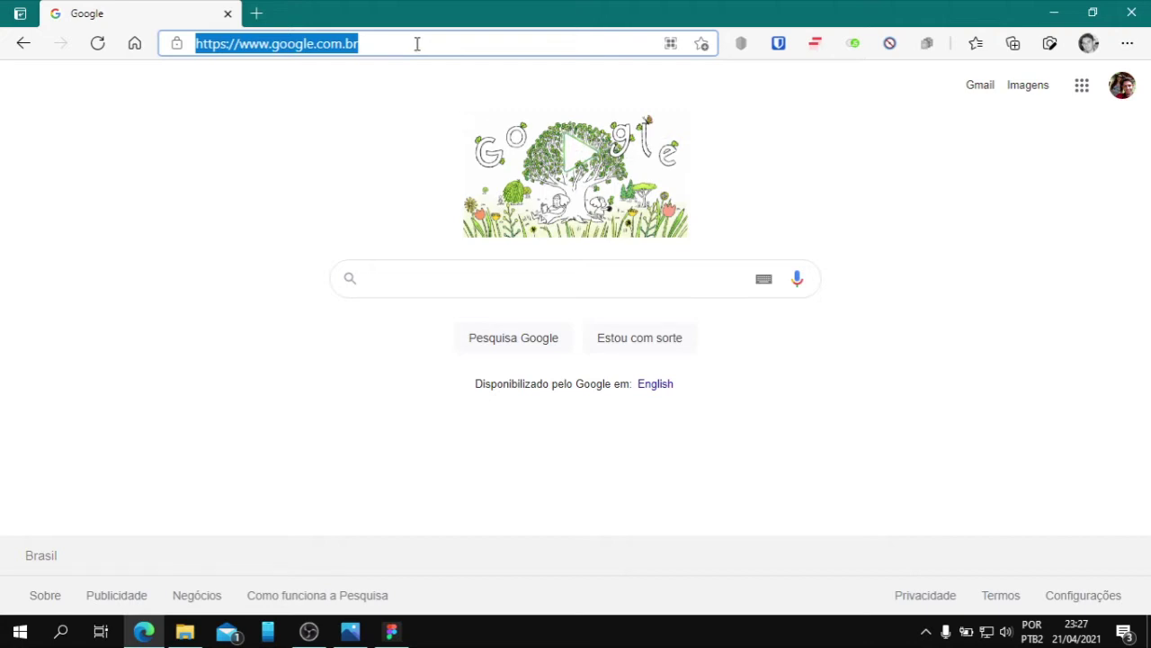
type("sv")
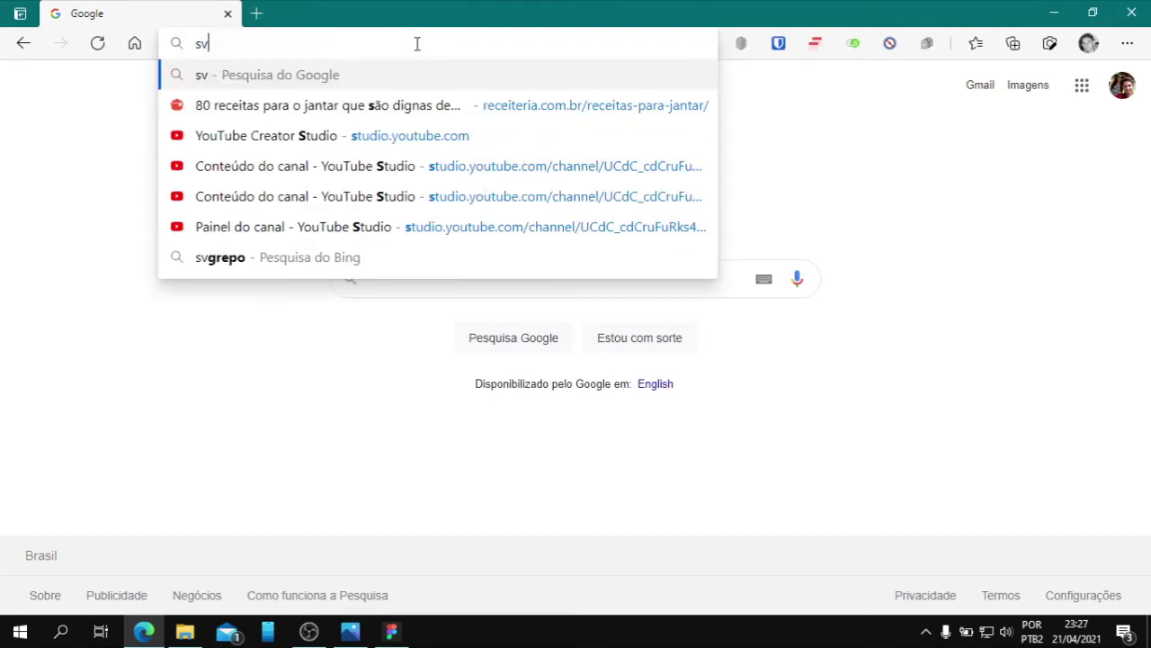
type("grepo")
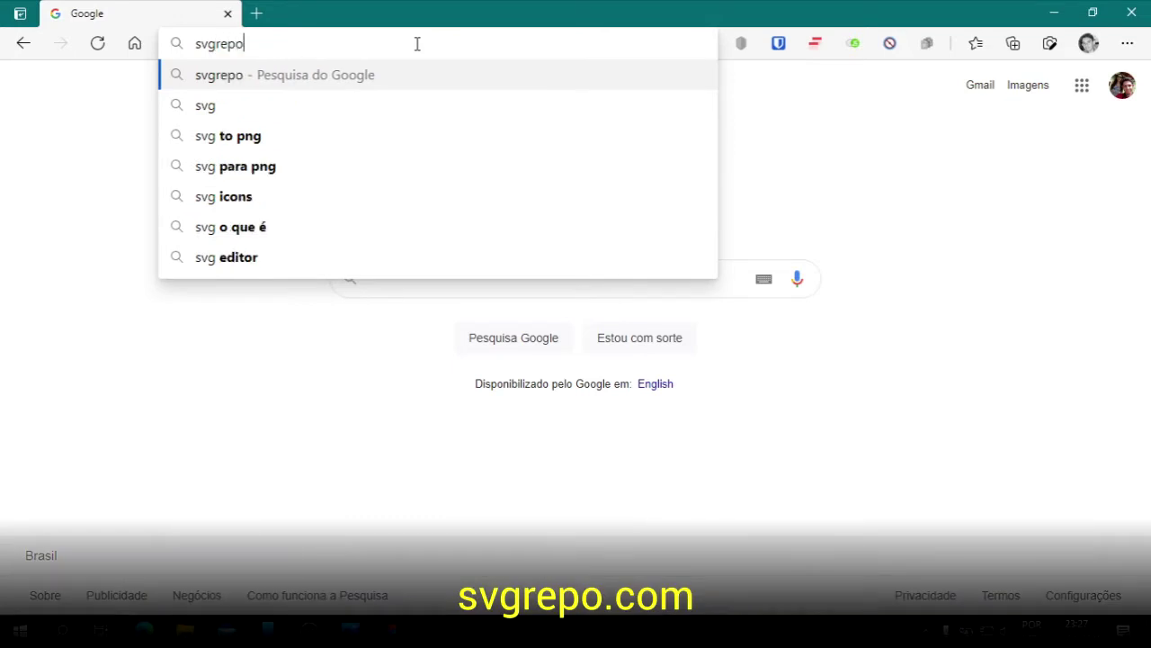
type(".com")
key("Return")
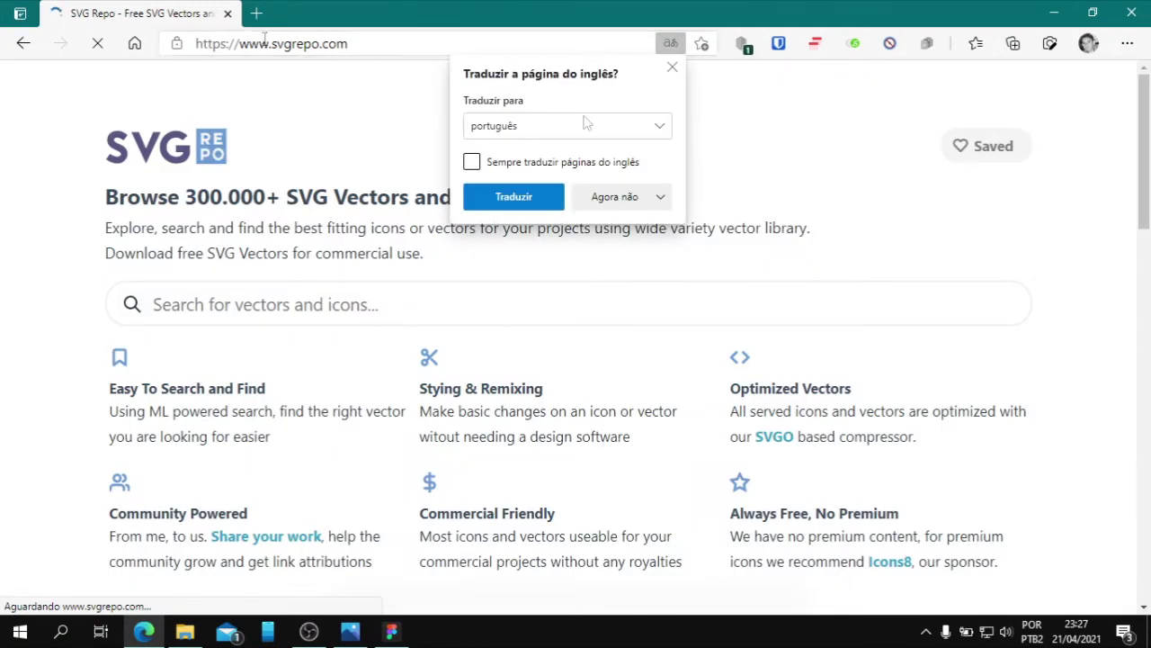
Search SVG Repo for 'search' icons, dismissing the translate prompt and ad
left_click(672, 69)
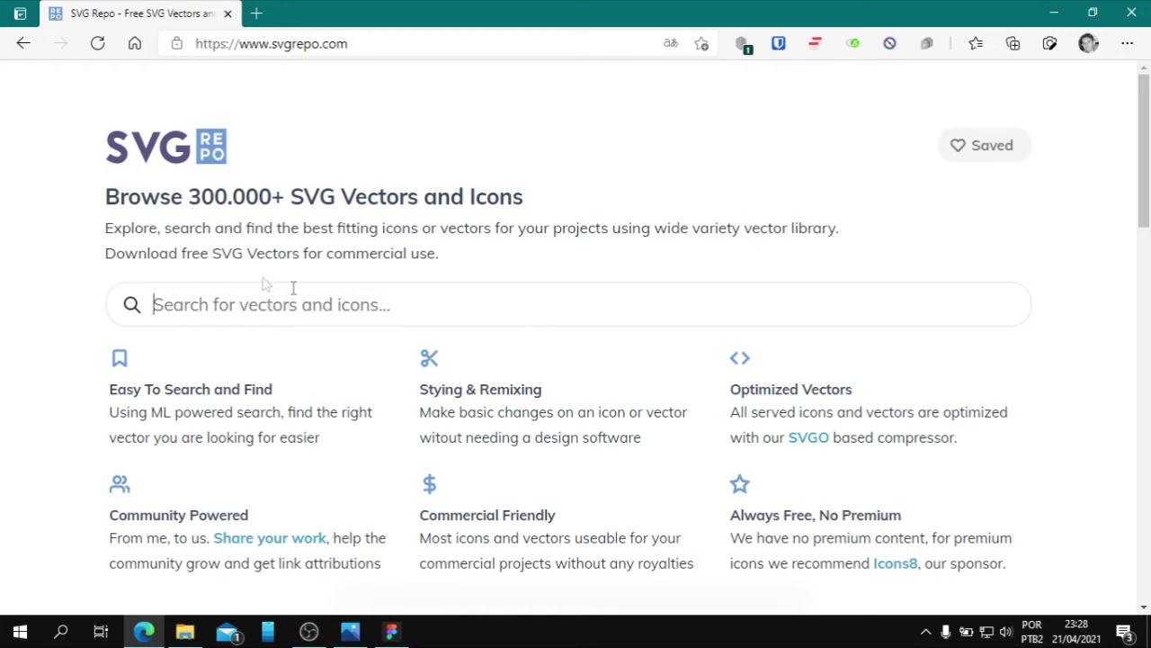
type("sero")
key("BackSpace")
type("ch")
key("BackSpace")
key("BackSpace")
key("BackSpace")
type("a")
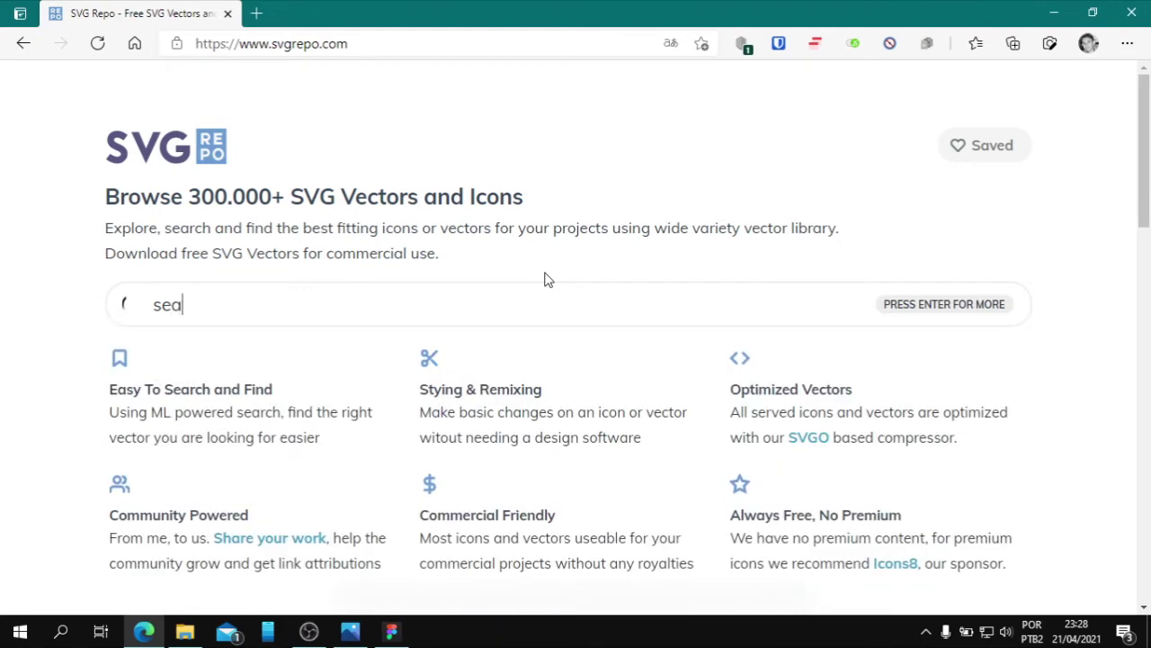
type("rch")
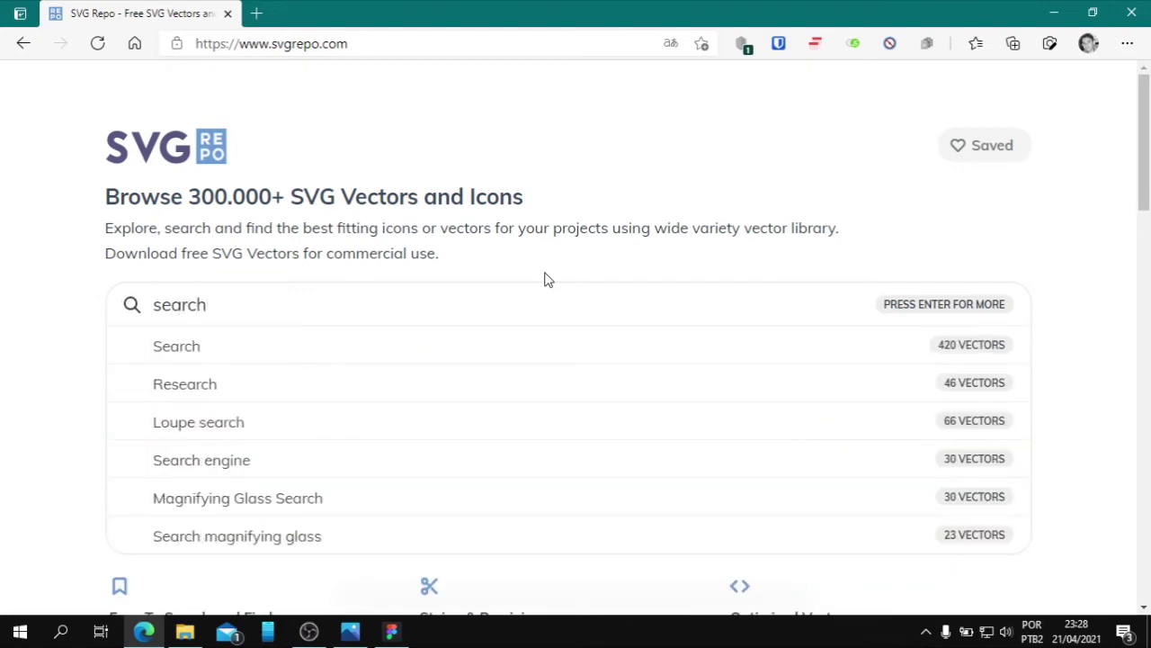
key("Return")
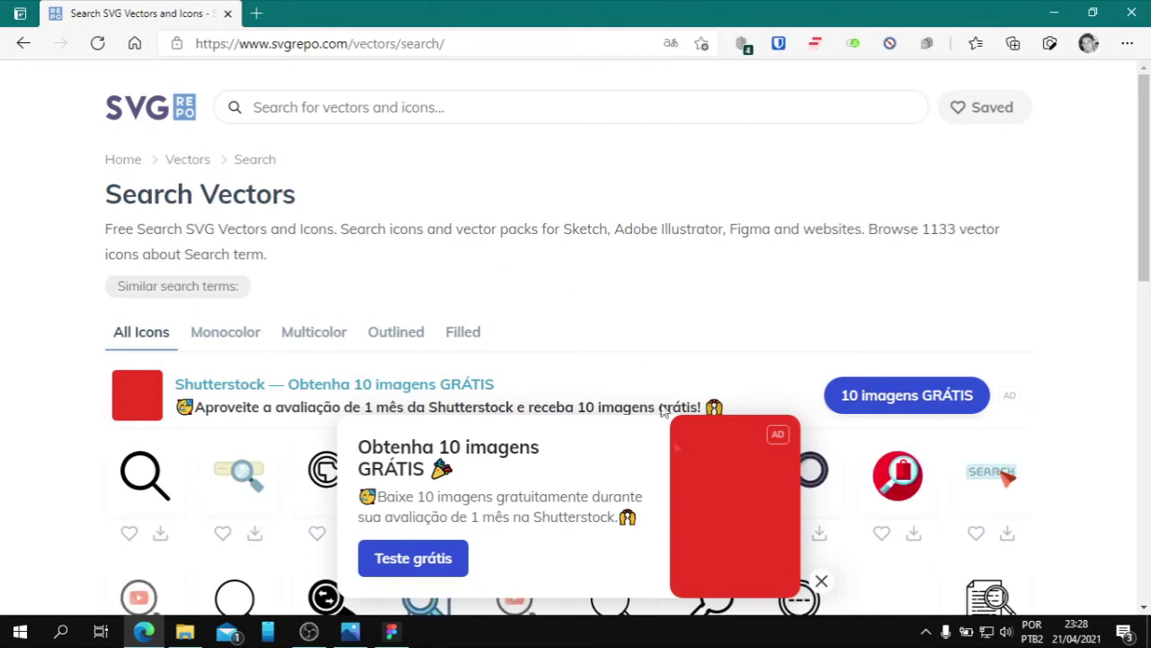
left_click(821, 581)
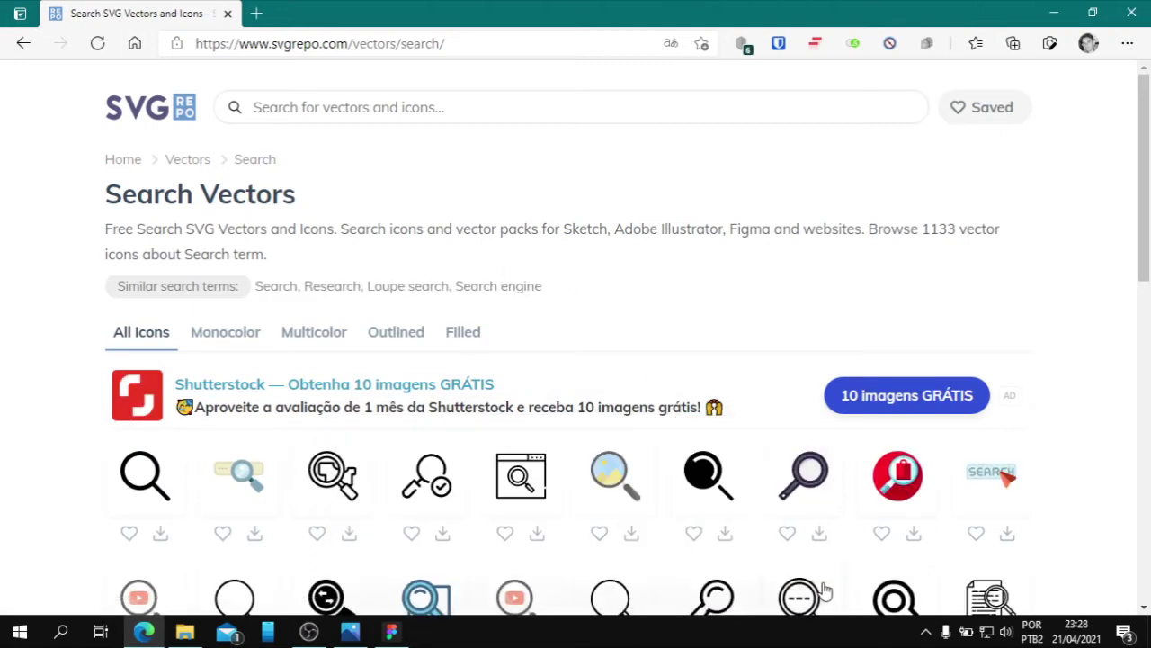
Download the plain black magnifying-glass icon as search-svgrepo-com.svg
scroll(27, 337, "down", 2)
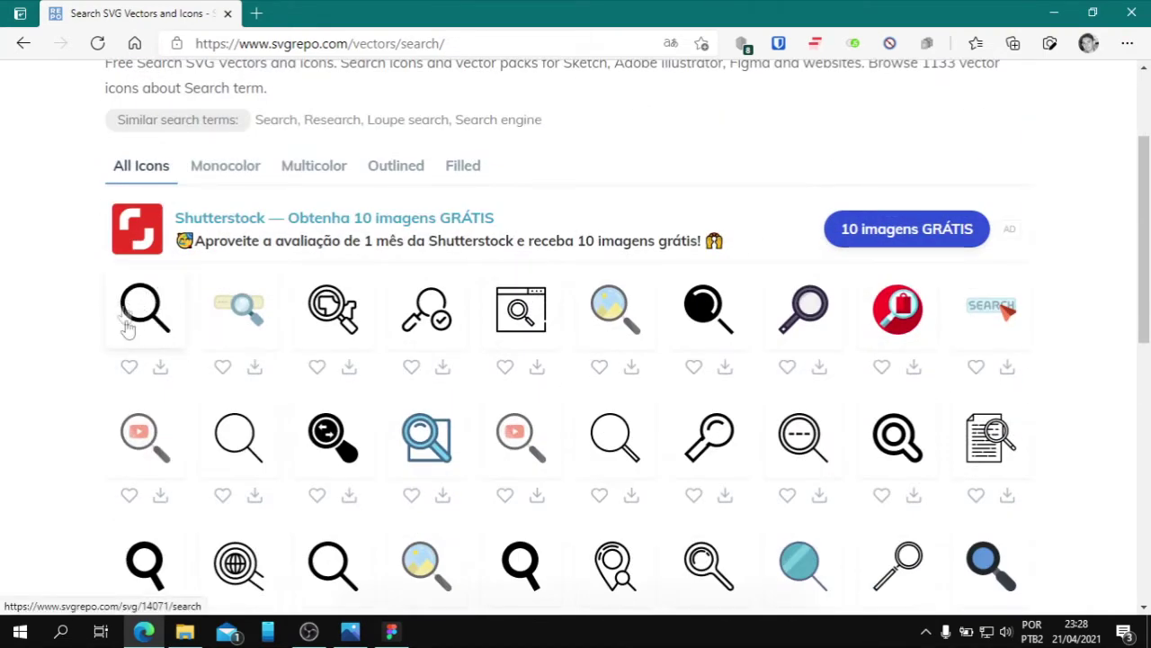
left_click(151, 311)
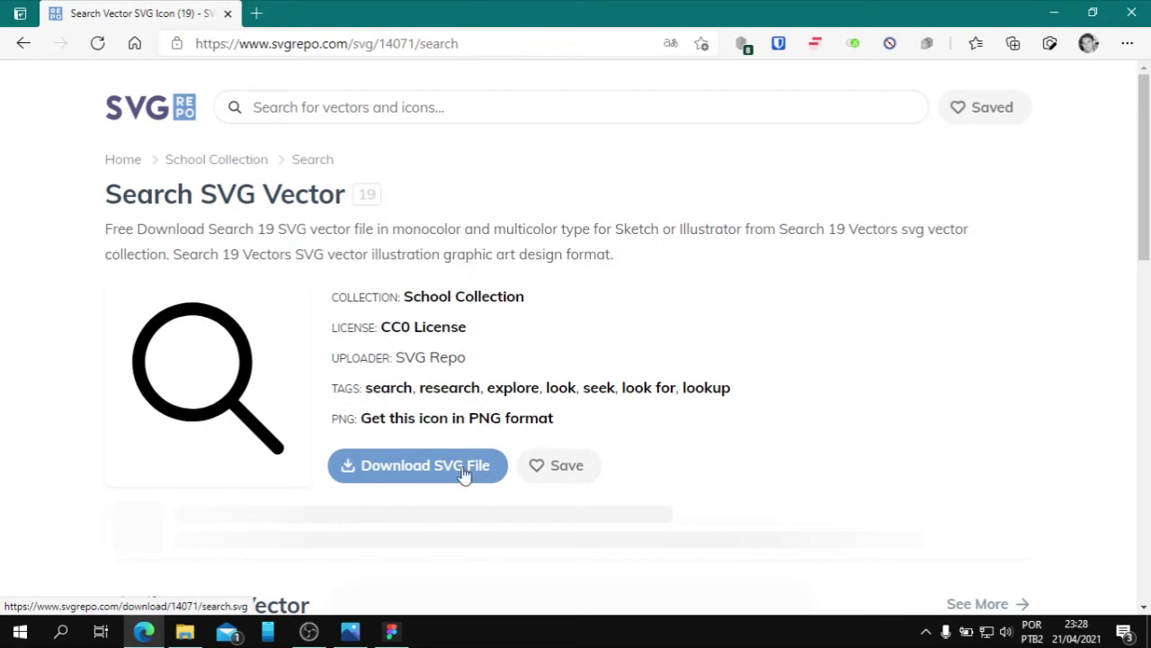
scroll(584, 303, "down", 2)
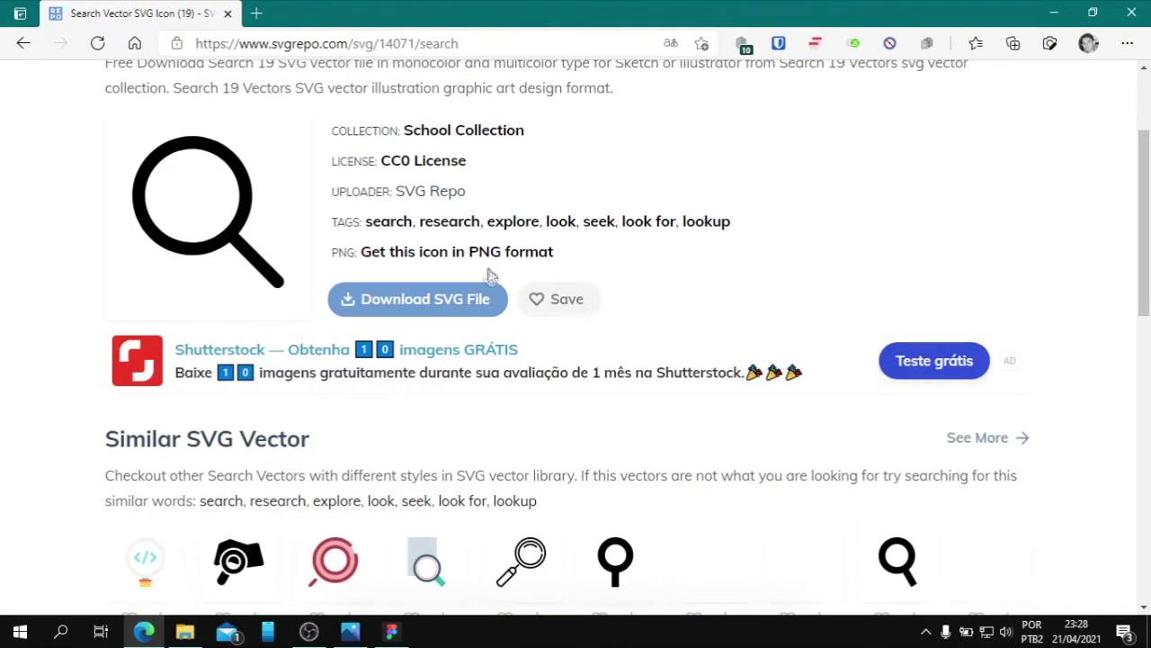
left_click(416, 301)
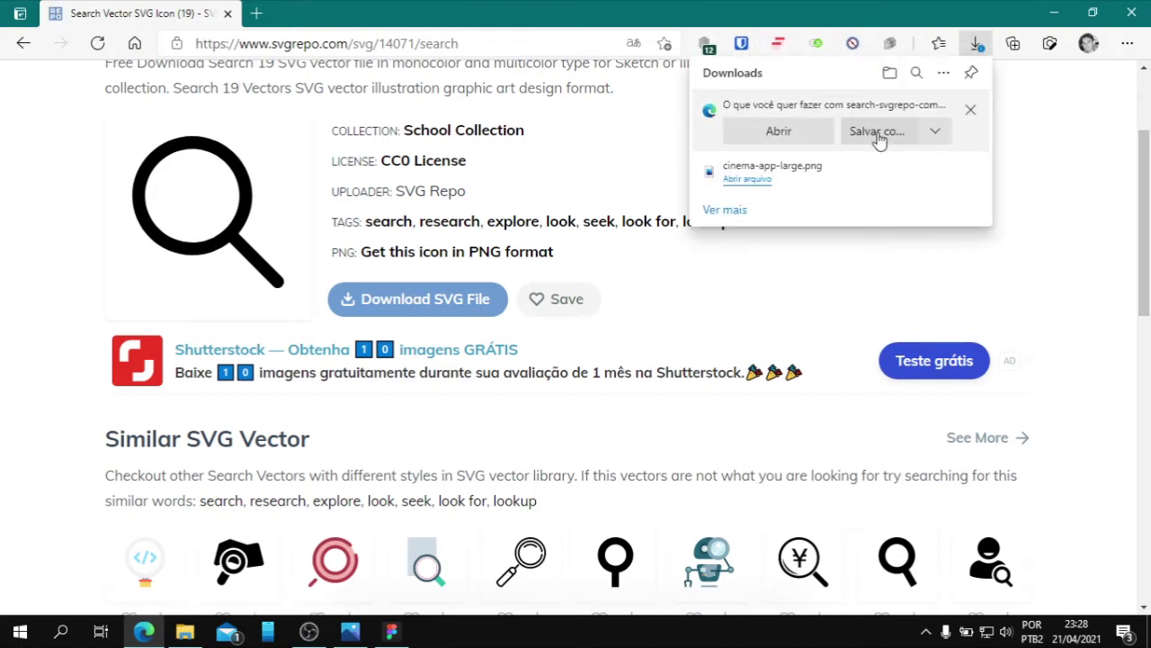
left_click(877, 131)
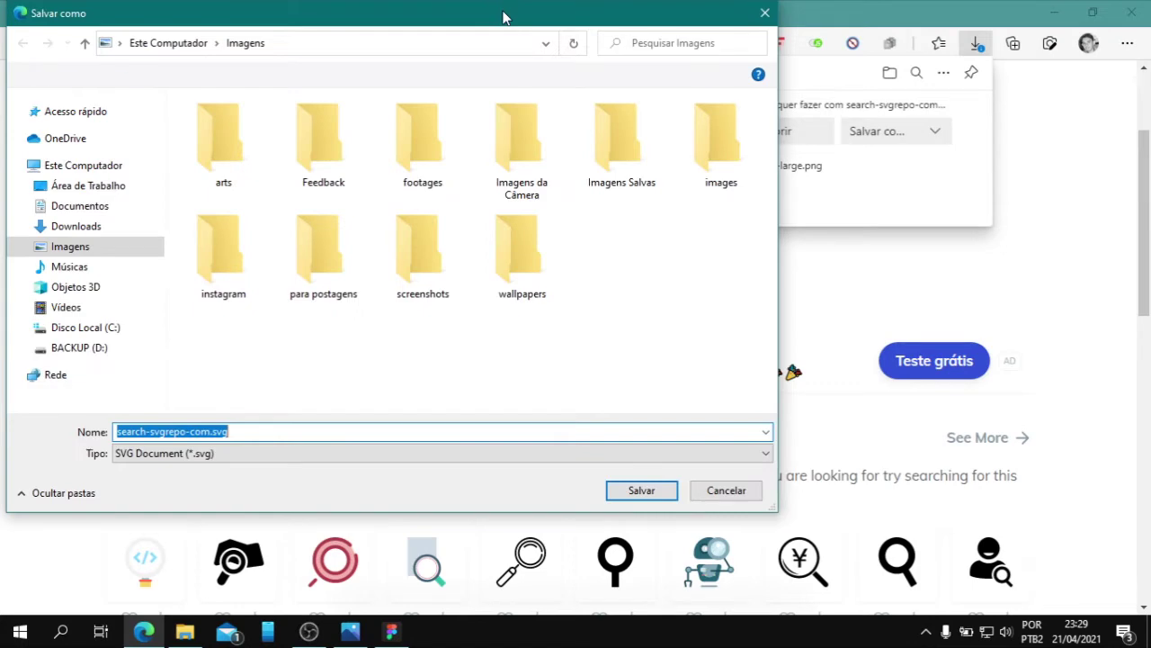
Save search-svgrepo-com.svg into a new svg folder under Imagens
left_click_drag(398, 26, 595, 70)
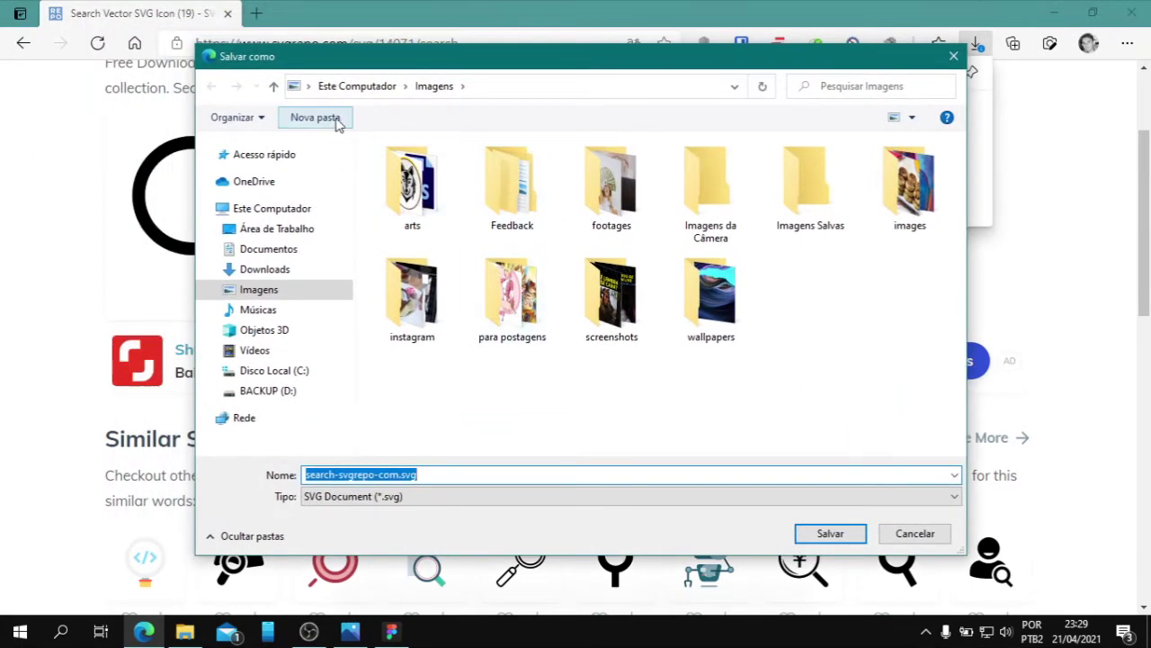
left_click(306, 118)
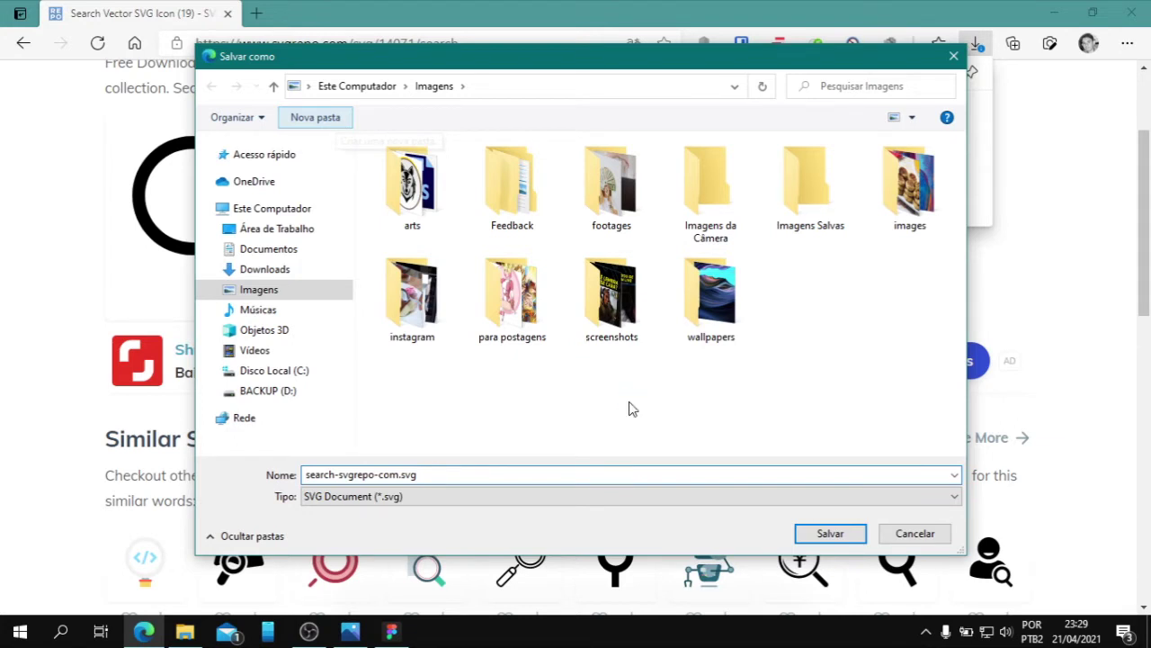
type("svg")
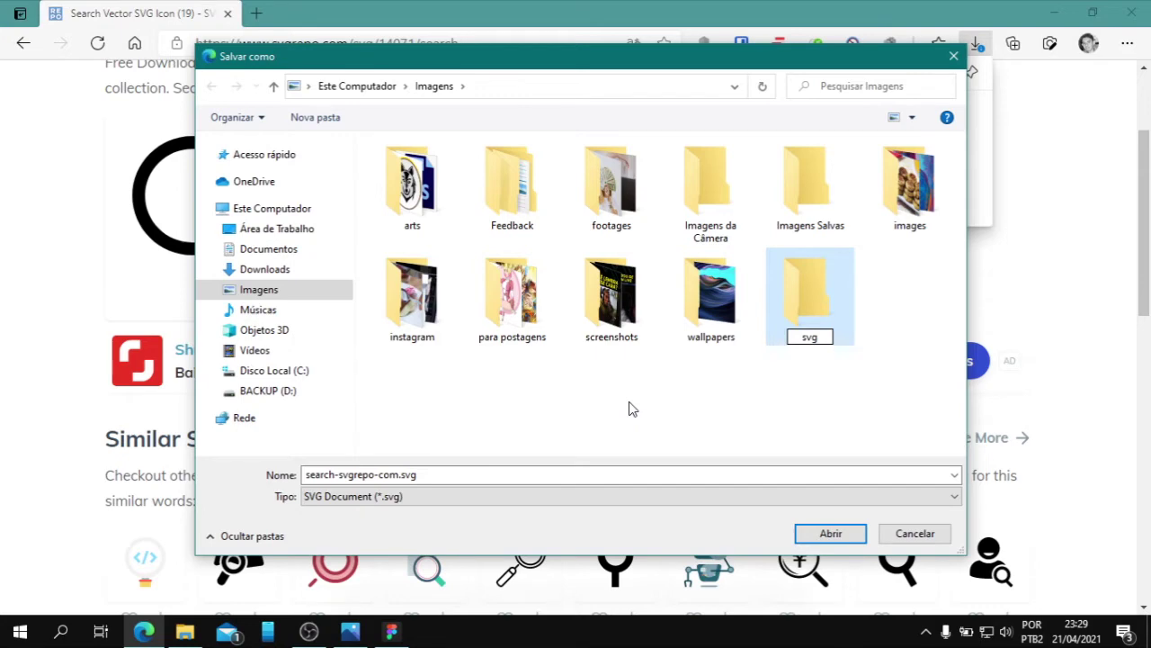
key("Return")
key("Return")
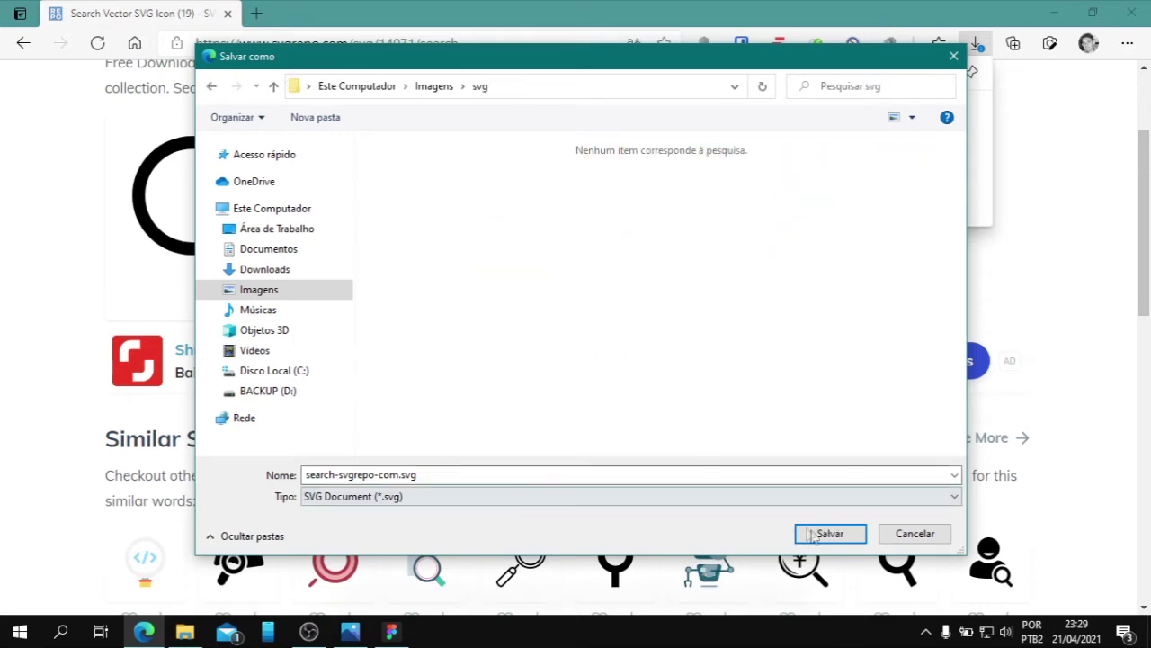
left_click(811, 534)
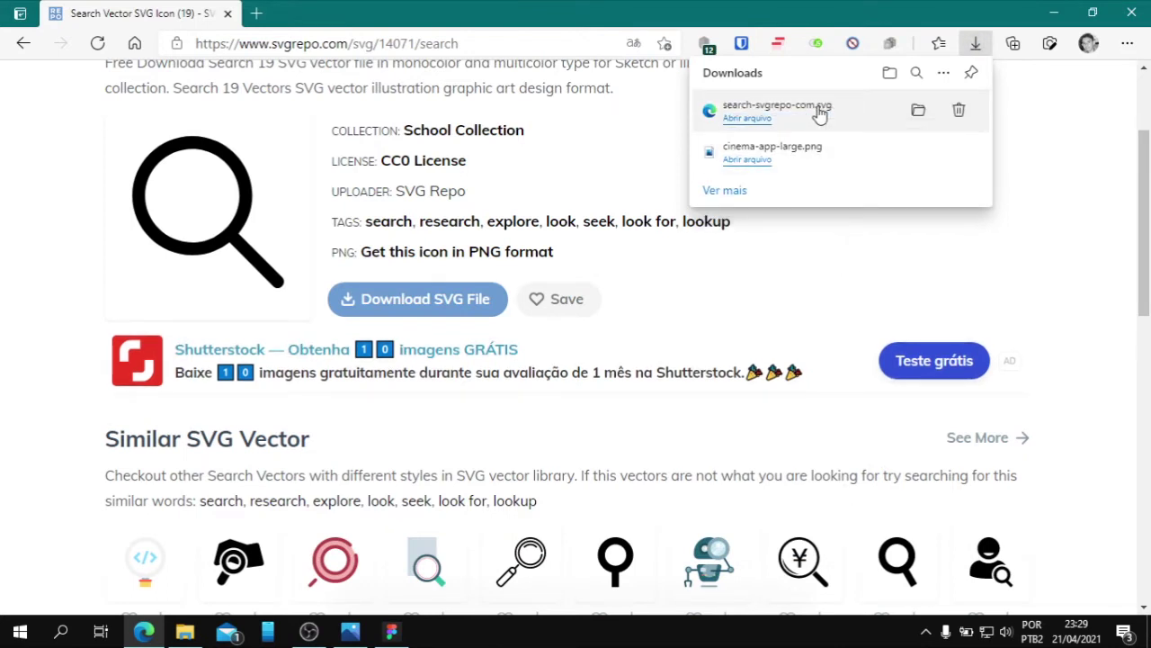
Drop the downloaded magnifier SVG inside frame tela1
mouse_move(822, 111)
left_mouse_down()
mouse_move(414, 563)
mouse_move(478, 349)
left_mouse_up()
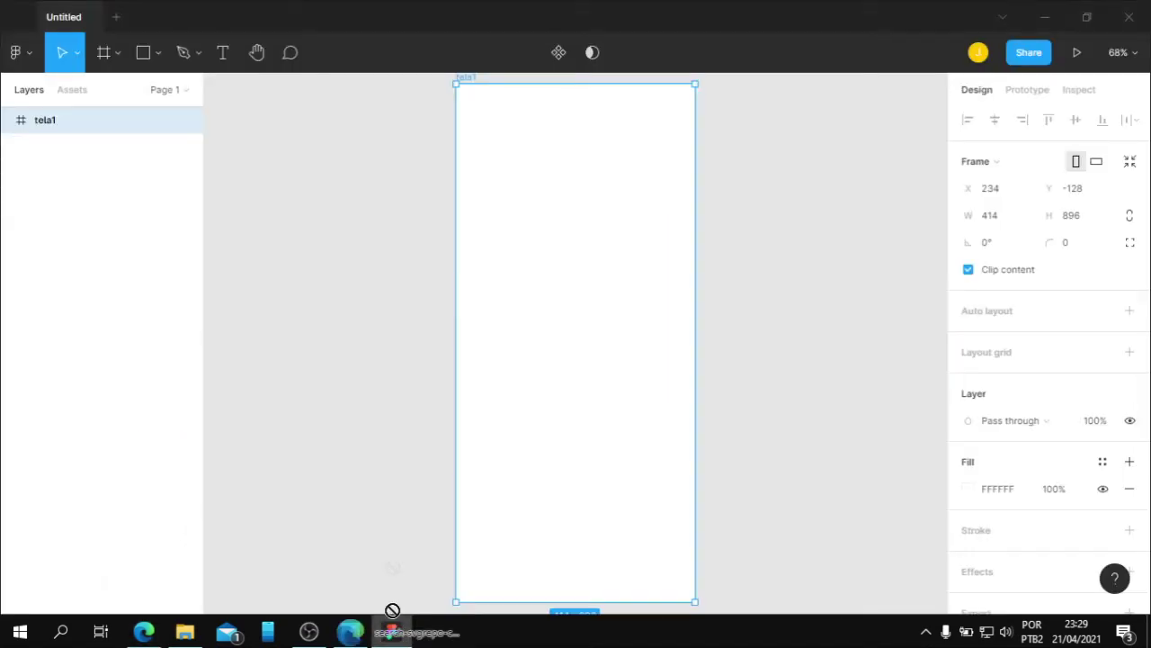
left_click_drag(478, 349, 553, 238)
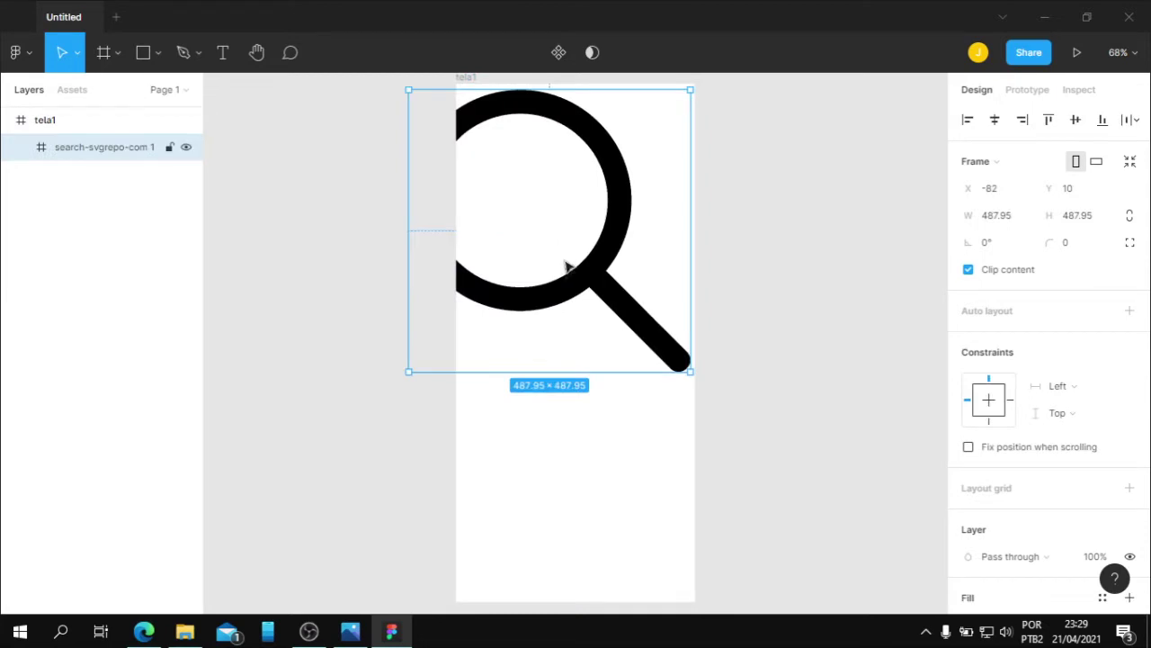
left_click_drag(555, 297, 605, 317)
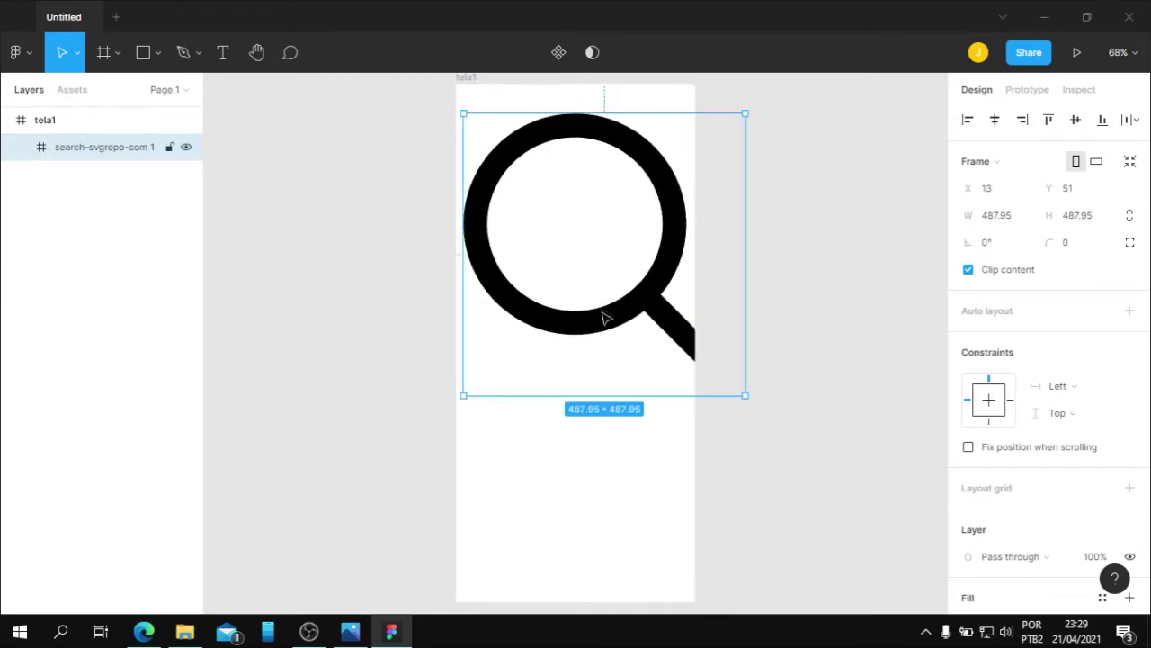
Resize the magnifier to 24×24 with locked proportions and place it at X 368, Y 26
left_click(1130, 217)
left_click(1011, 223)
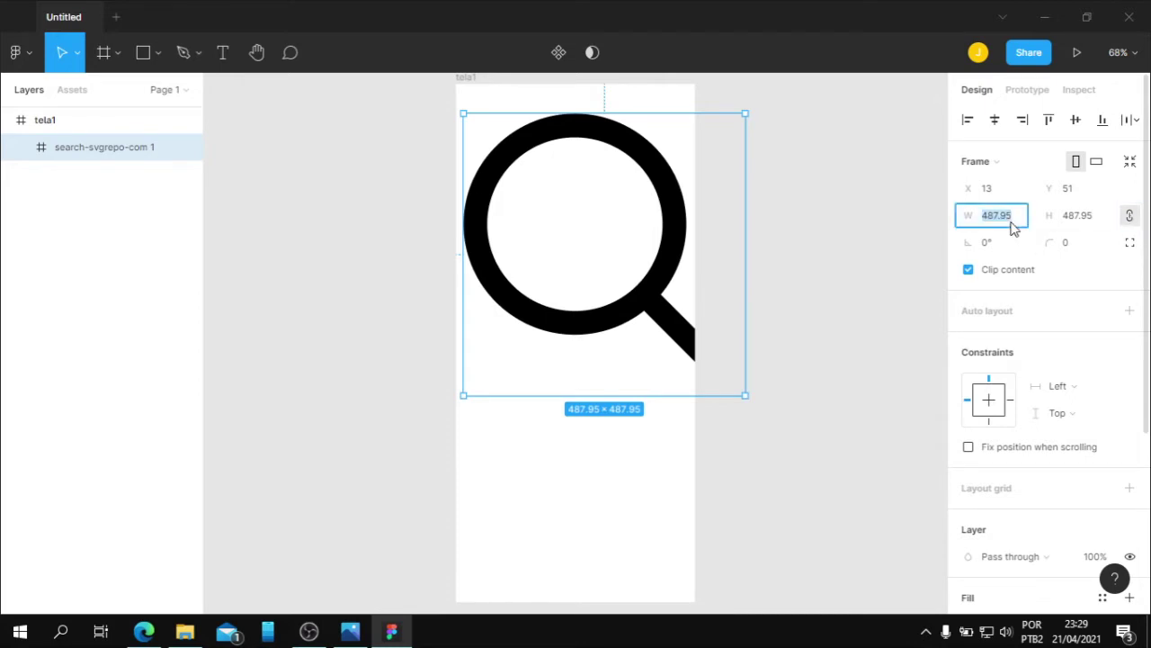
type("150")
key("Tab")
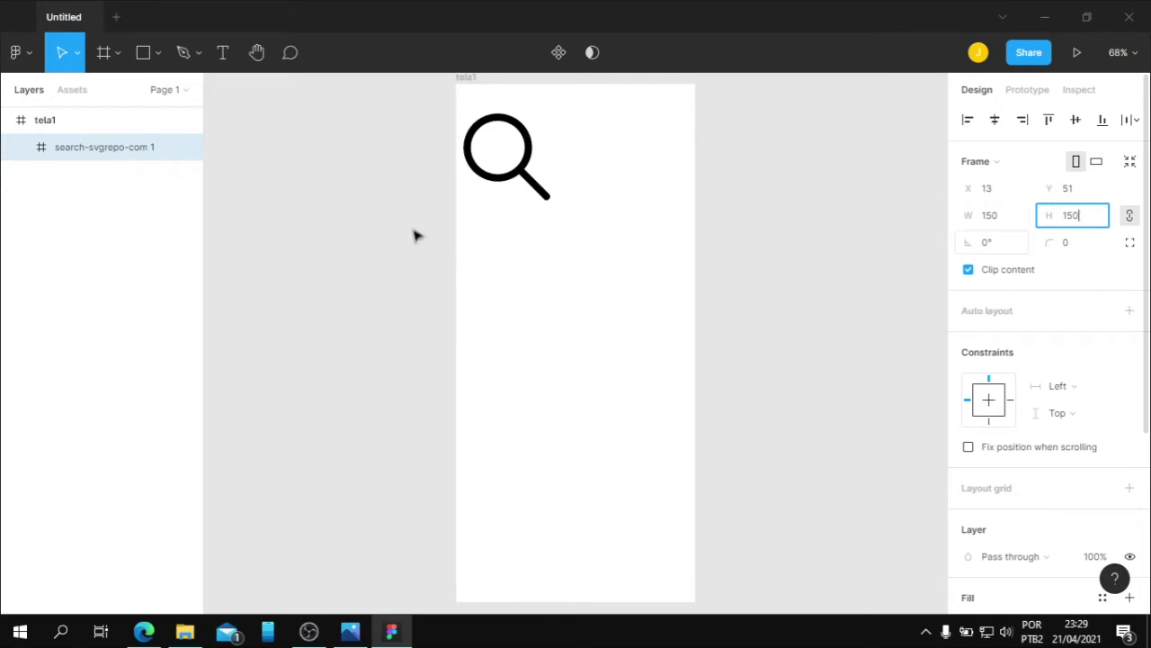
left_click(494, 176)
left_click_drag(463, 200, 539, 125)
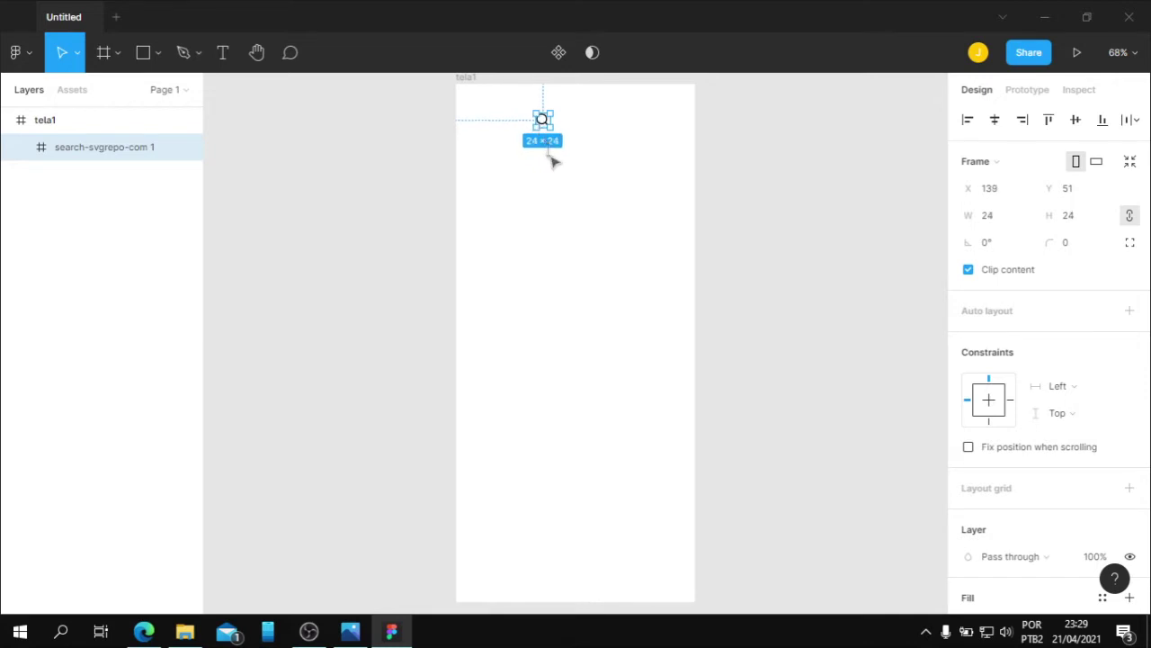
left_click_drag(547, 124, 682, 113)
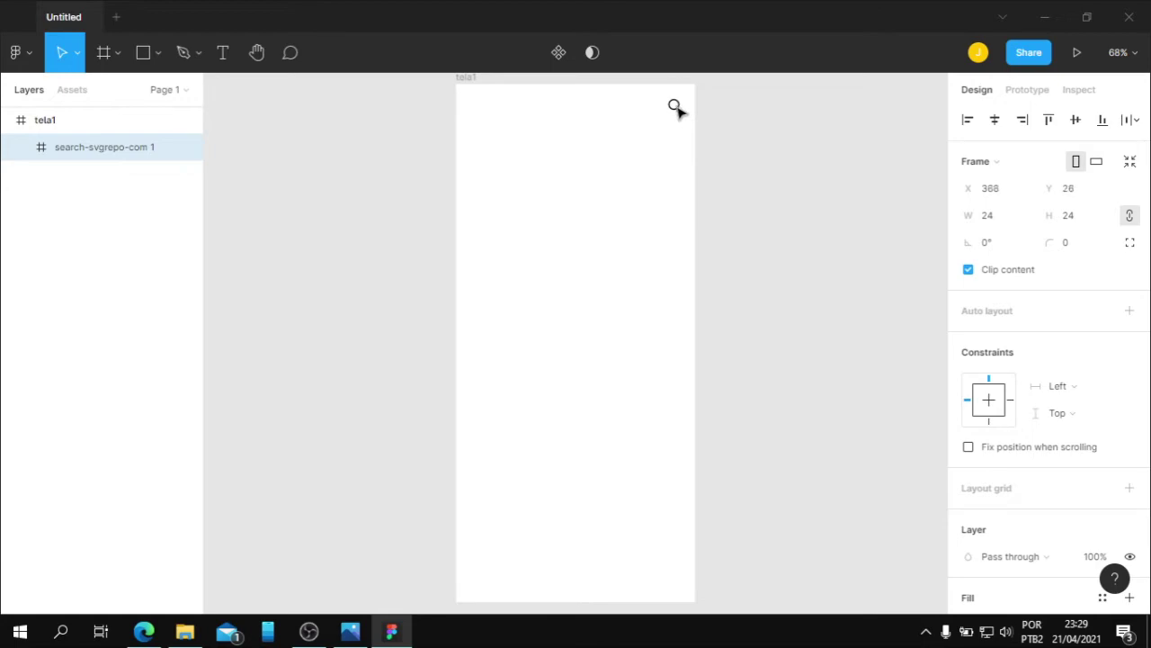
left_click(350, 631)
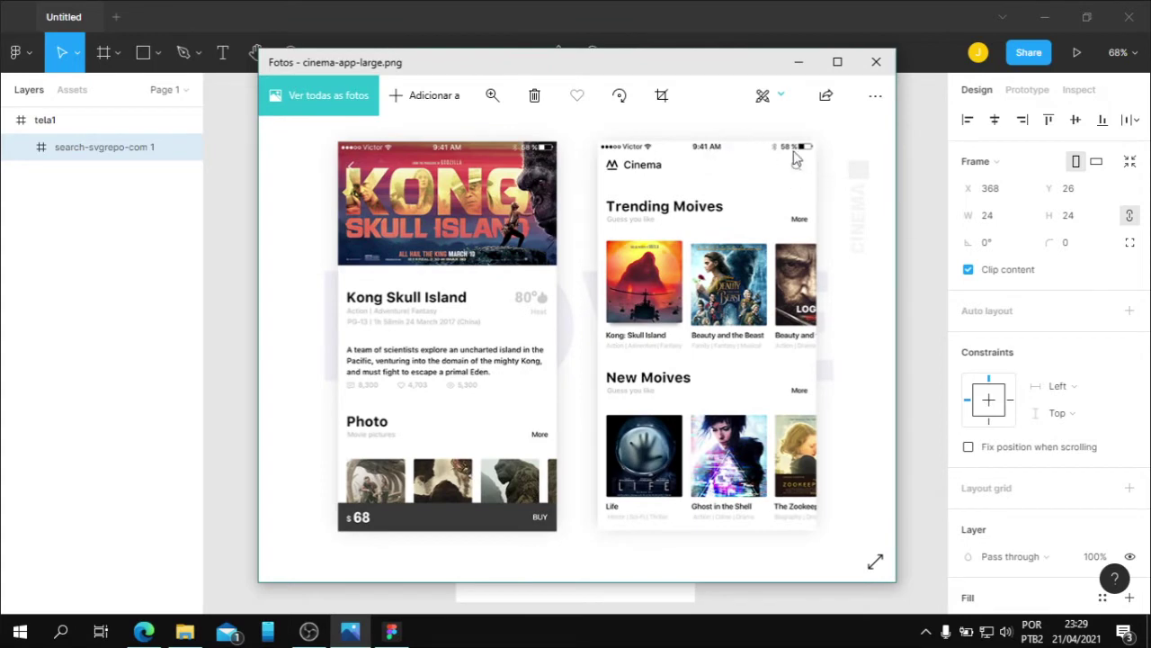
Zoom the reference mockup into its Cinema header, then minimize Photos
left_click(492, 96)
left_click_drag(417, 147, 450, 141)
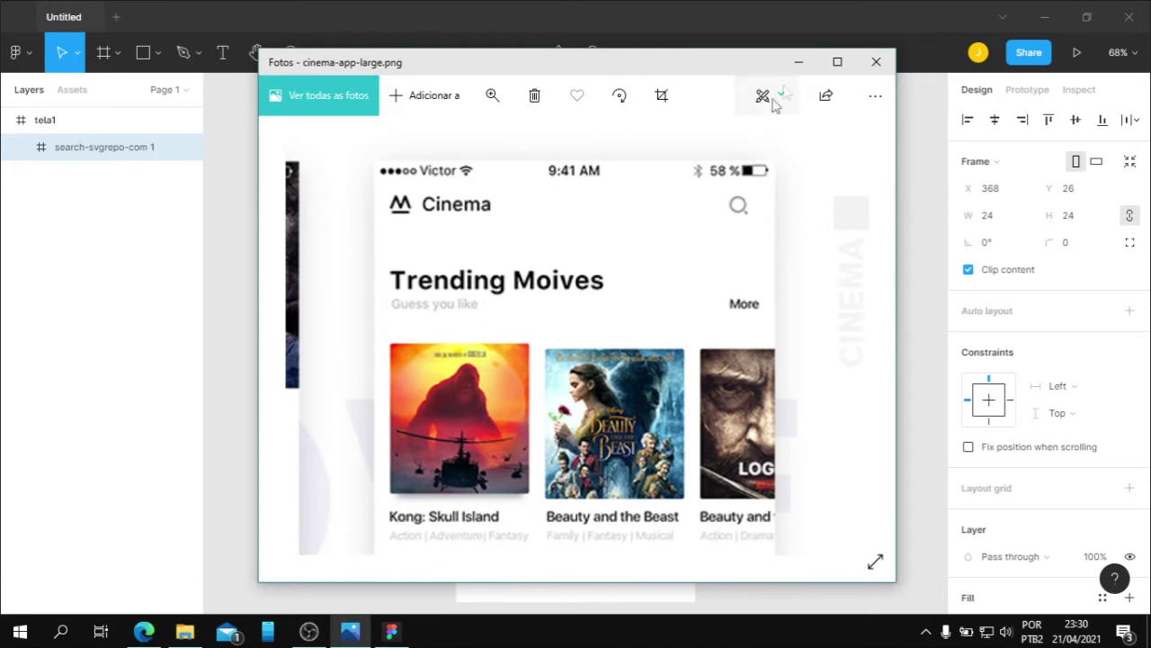
left_click(802, 62)
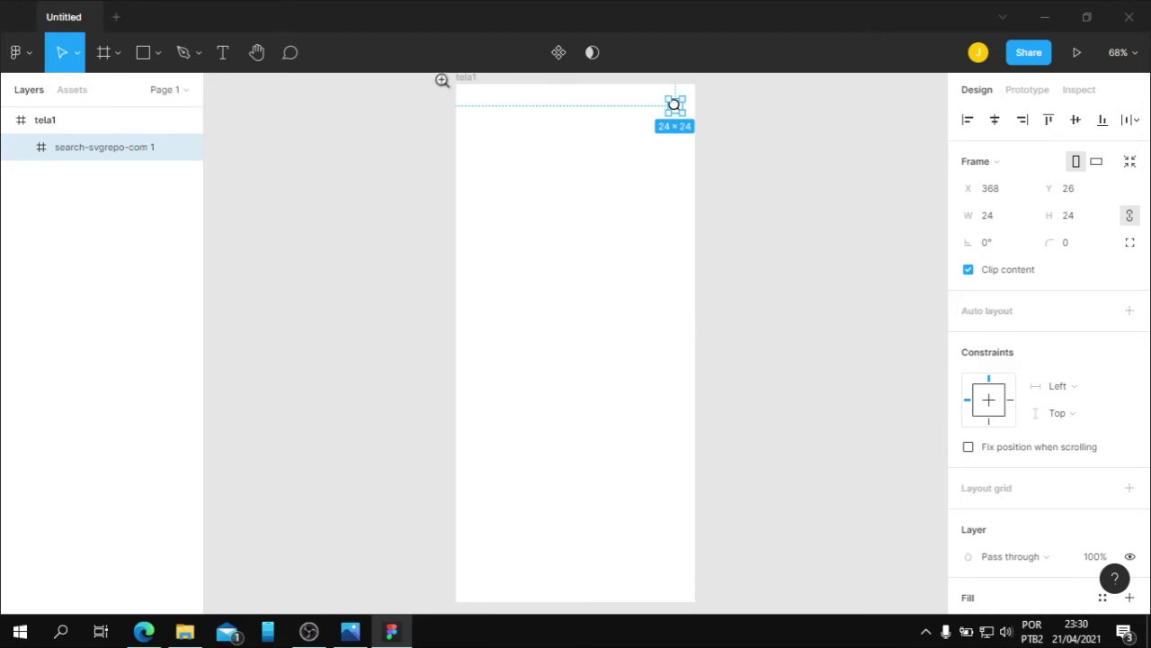
Zoom onto the search icon, shrink it to 18×18 and nudge it slightly down-right
scroll(448, 79, "up", 1)
left_click_drag(447, 117, 674, 279)
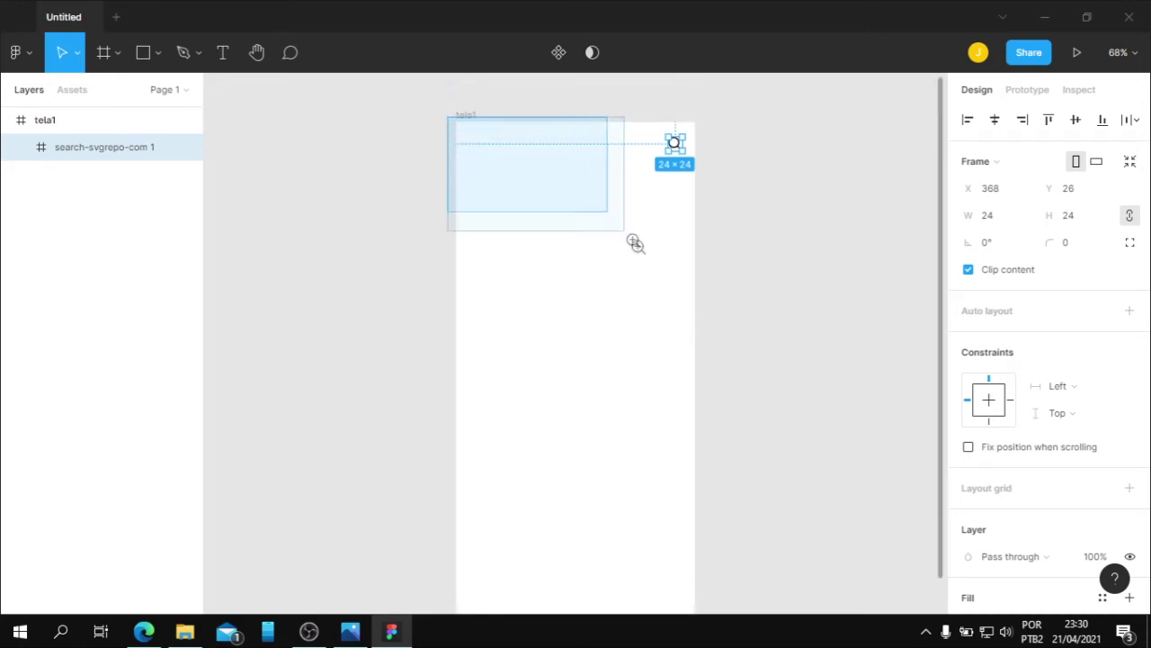
left_click_drag(675, 279, 708, 303)
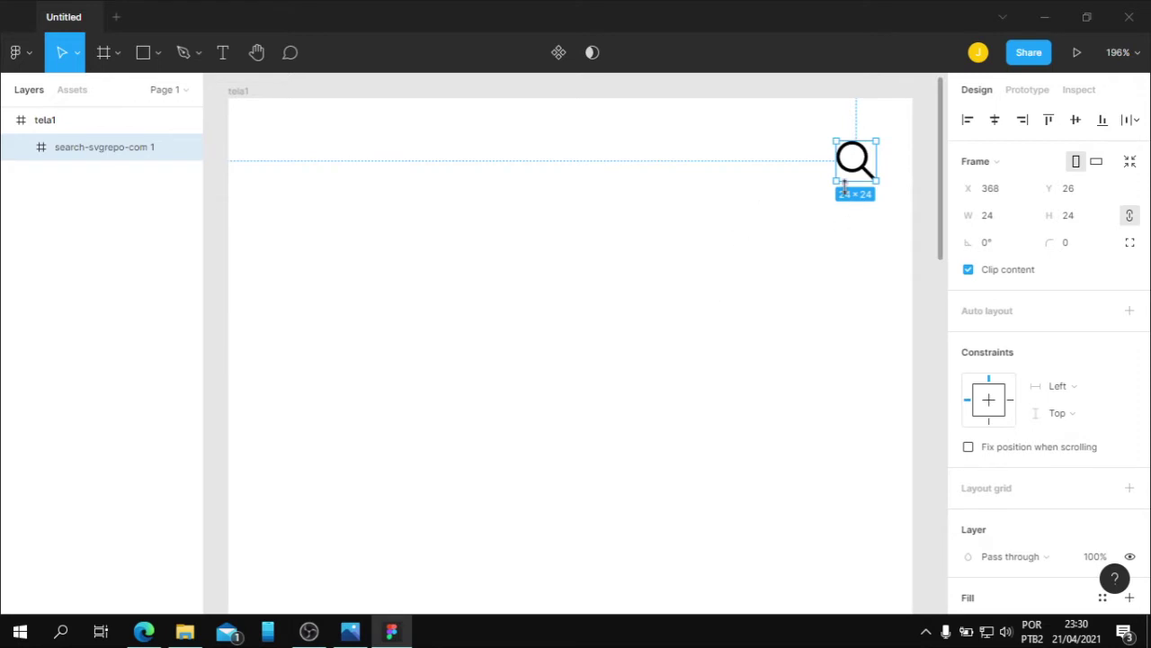
key("alt")
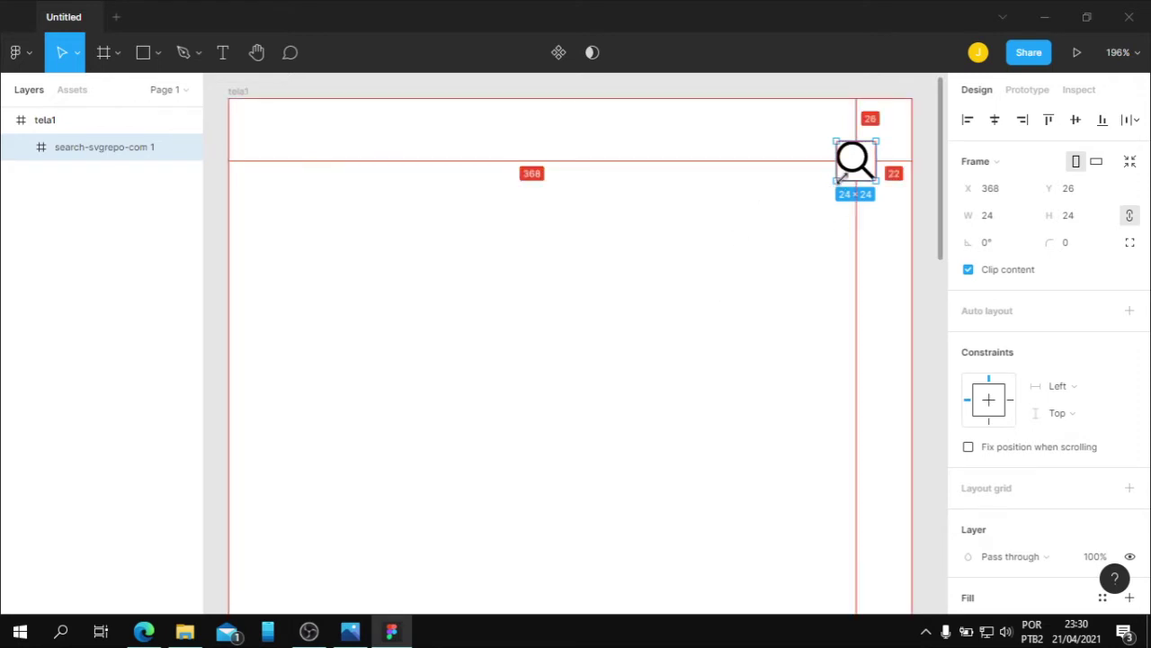
left_click_drag(838, 179, 844, 173)
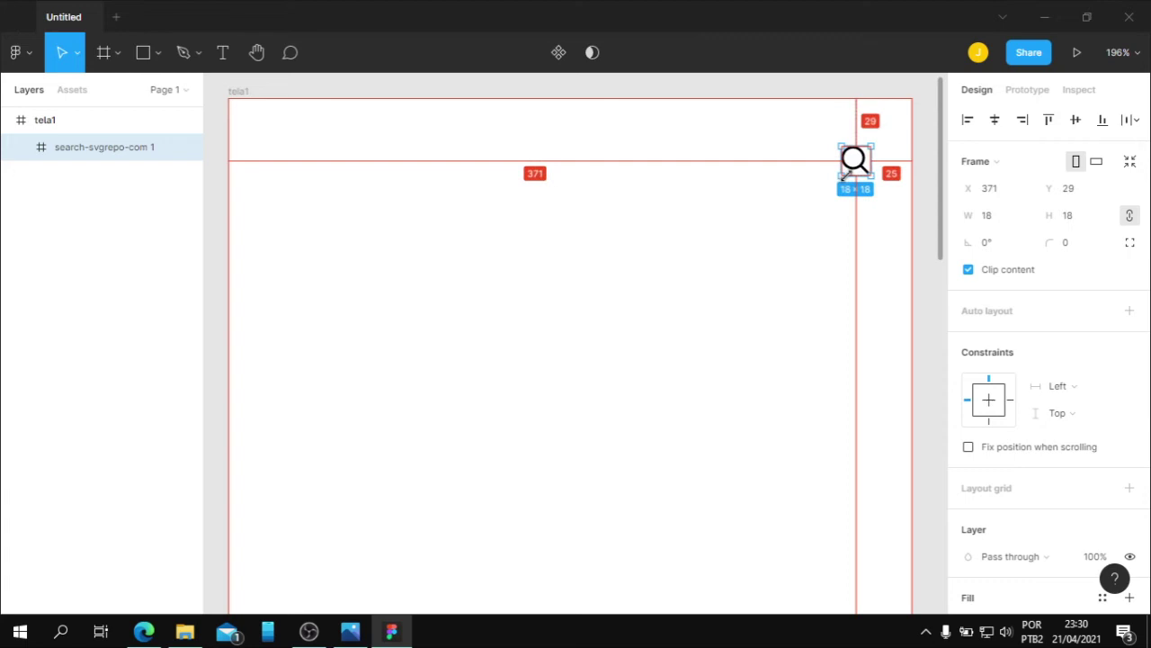
left_click_drag(850, 165, 871, 187)
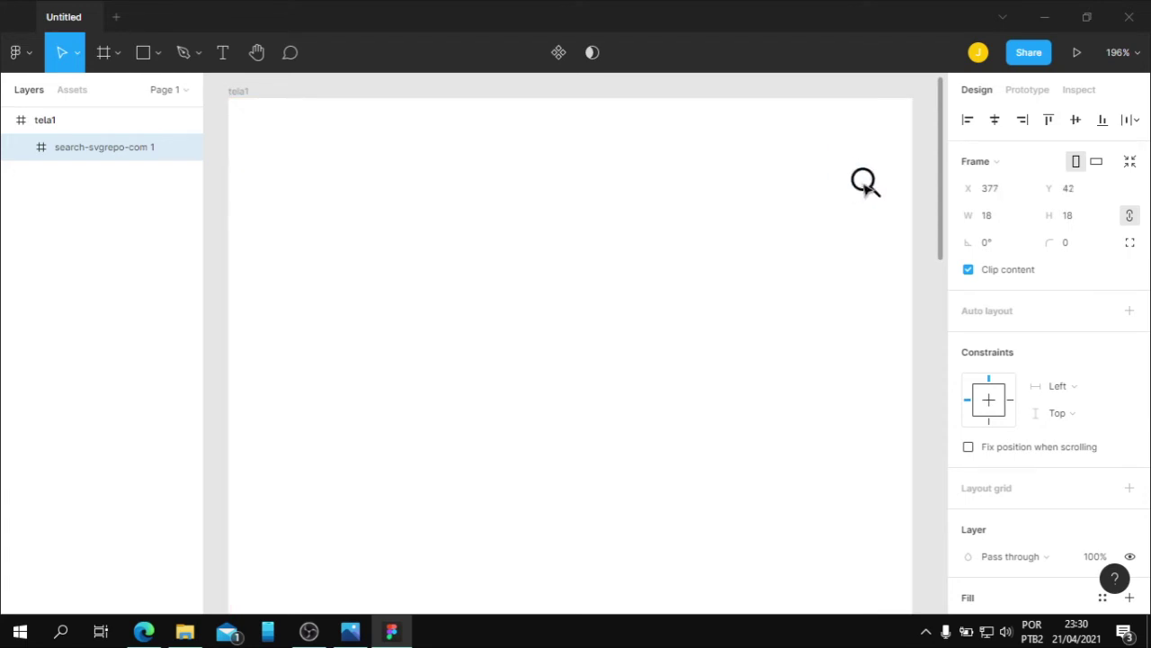
Recolour the magnifier from black to grey 959292, then bring back the cinema reference image
scroll(1002, 396, "down", 3)
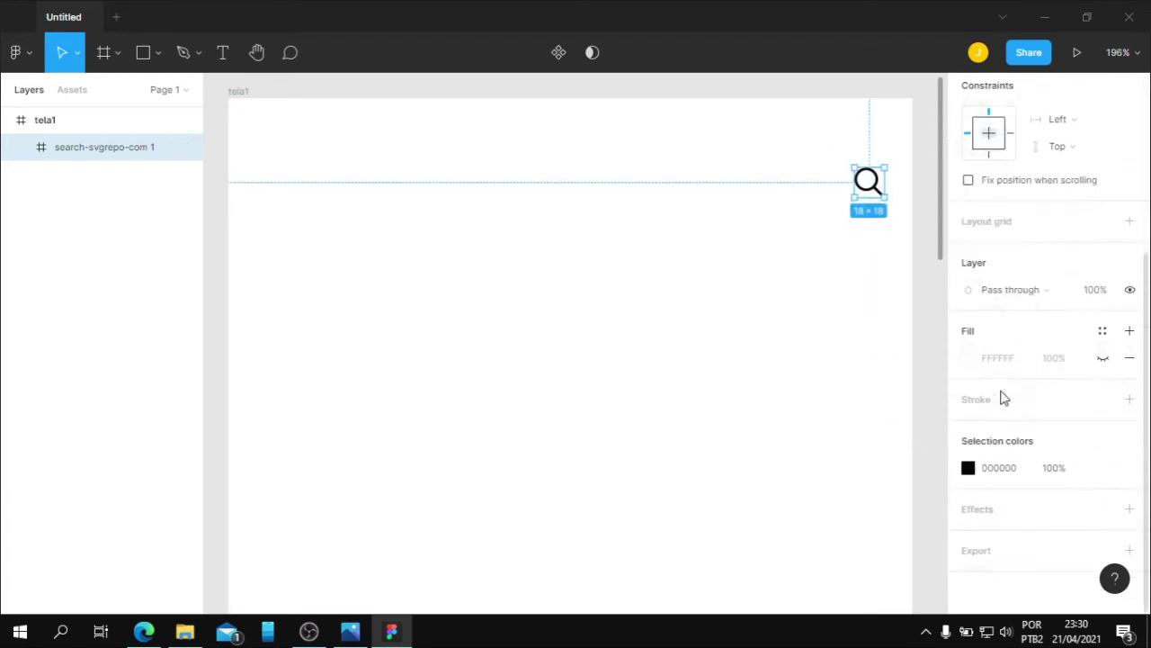
mouse_move(968, 467)
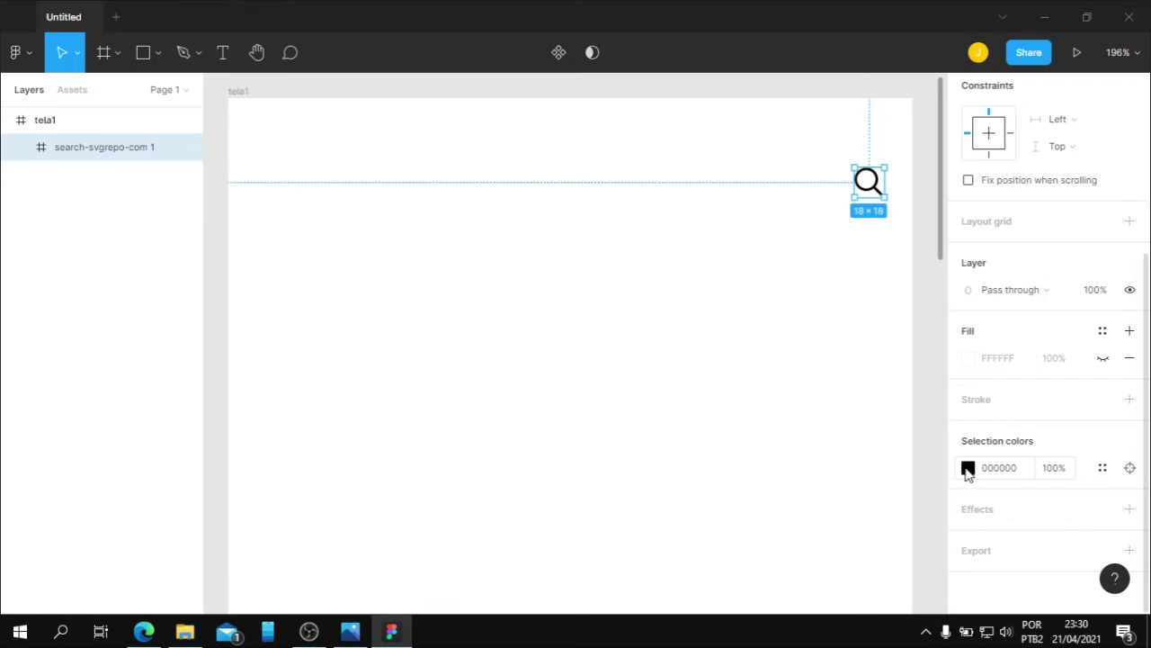
left_click(968, 470)
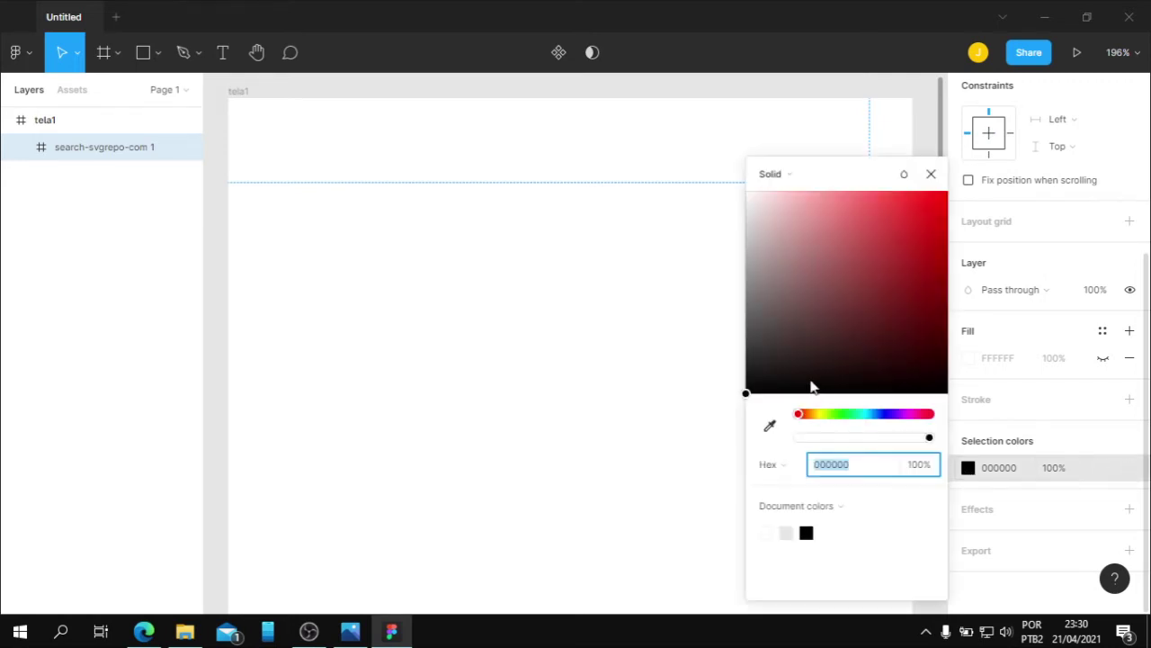
left_click_drag(755, 382, 749, 348)
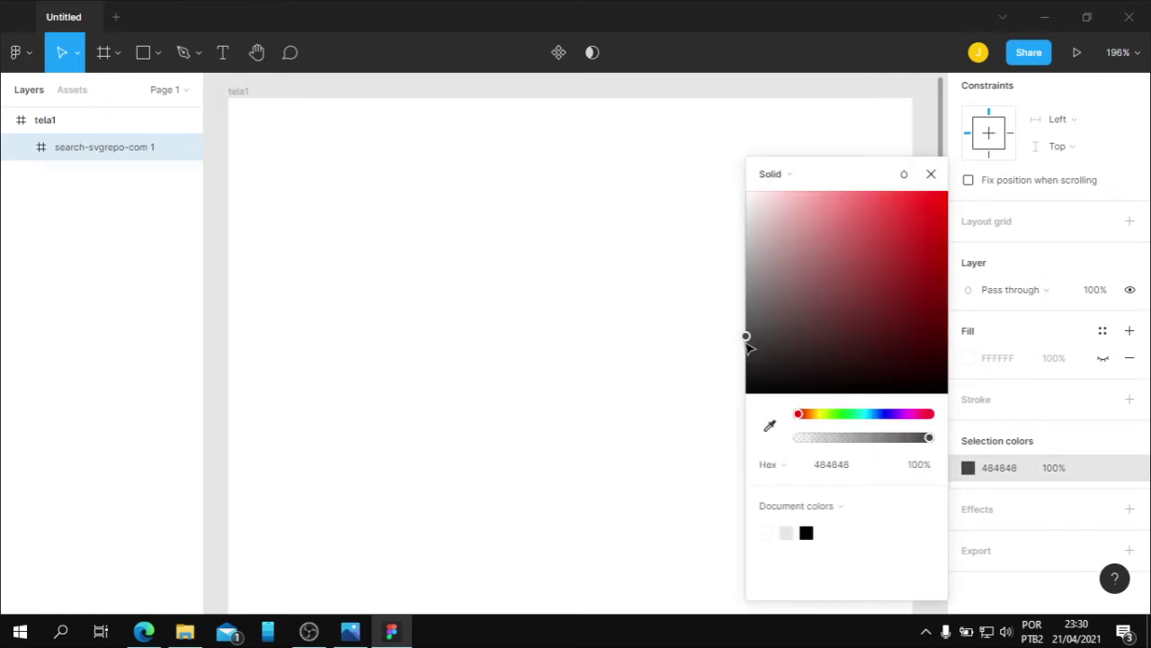
left_click(930, 174)
left_click(968, 468)
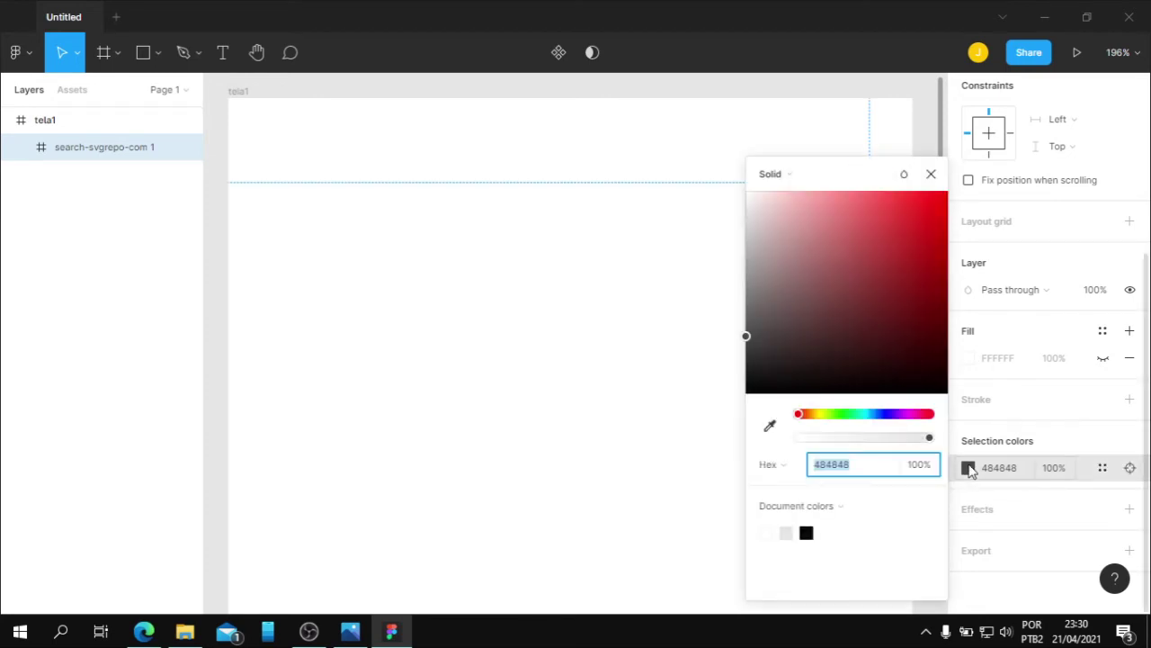
left_click(749, 276)
left_click(930, 175)
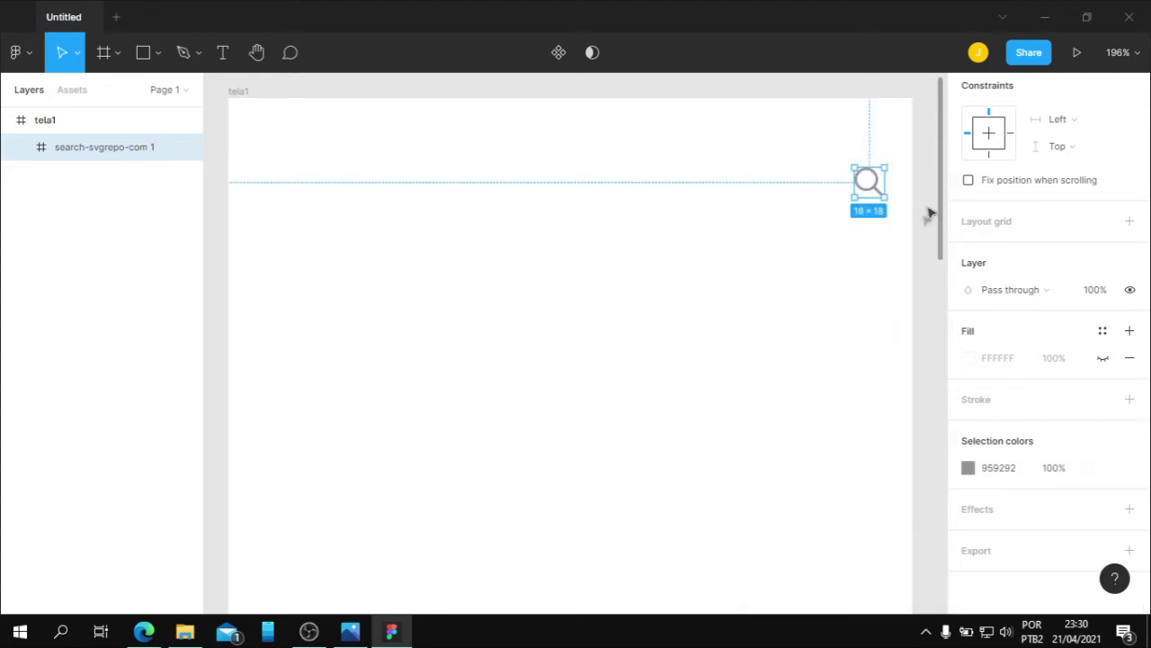
left_click(915, 225)
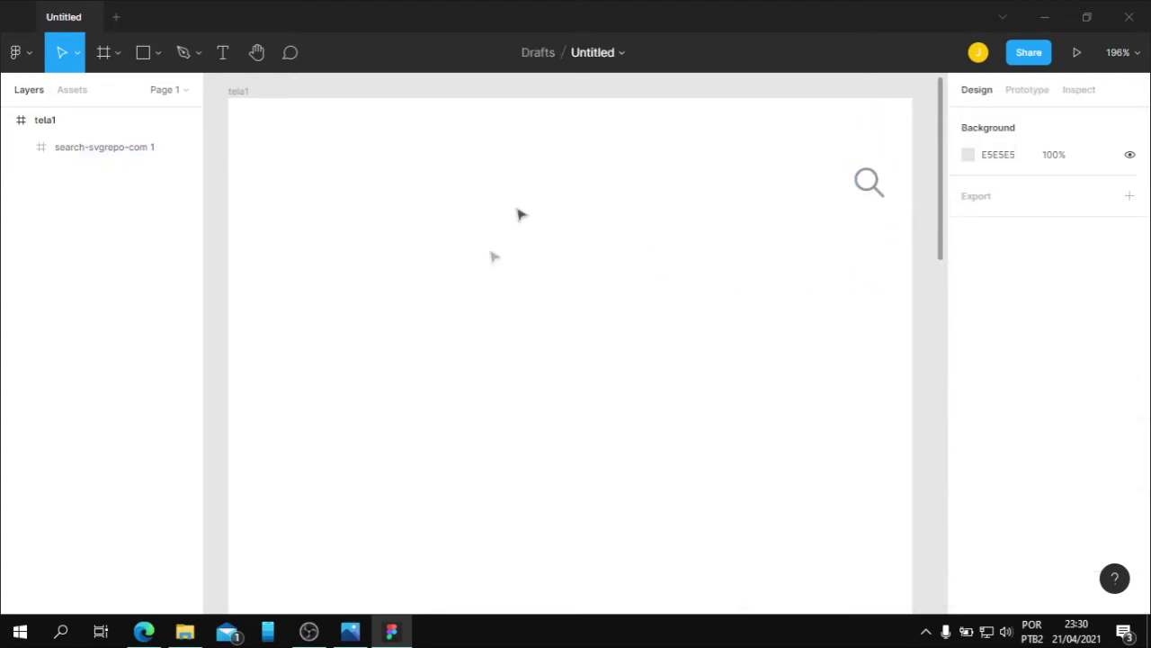
left_click(350, 631)
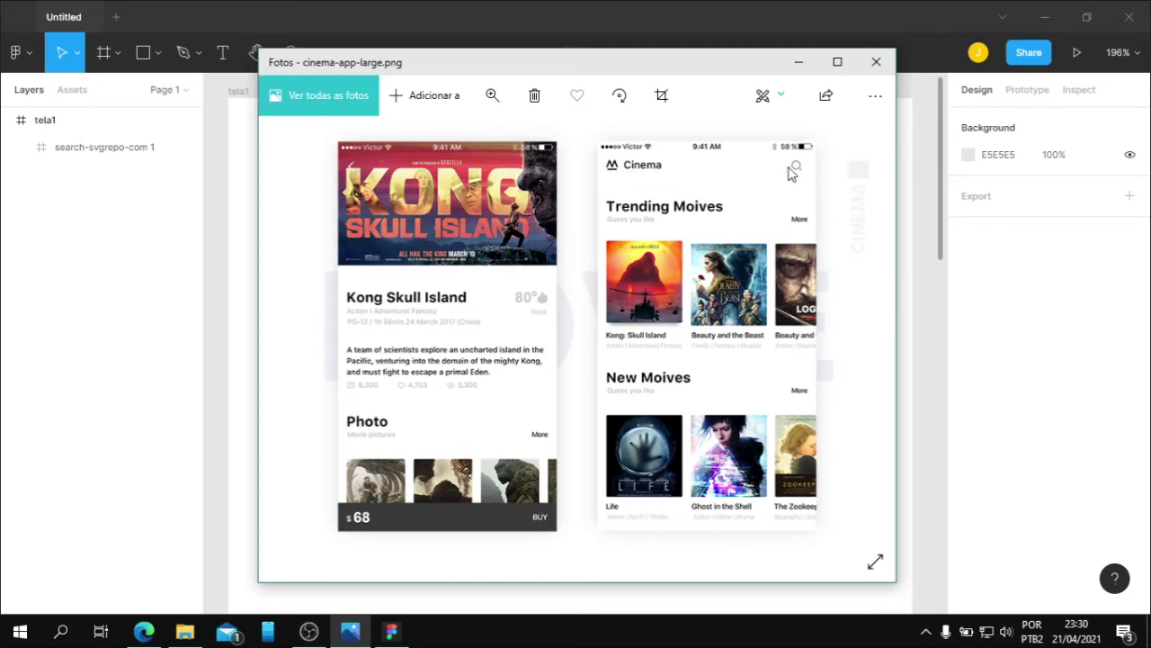
left_click(798, 62)
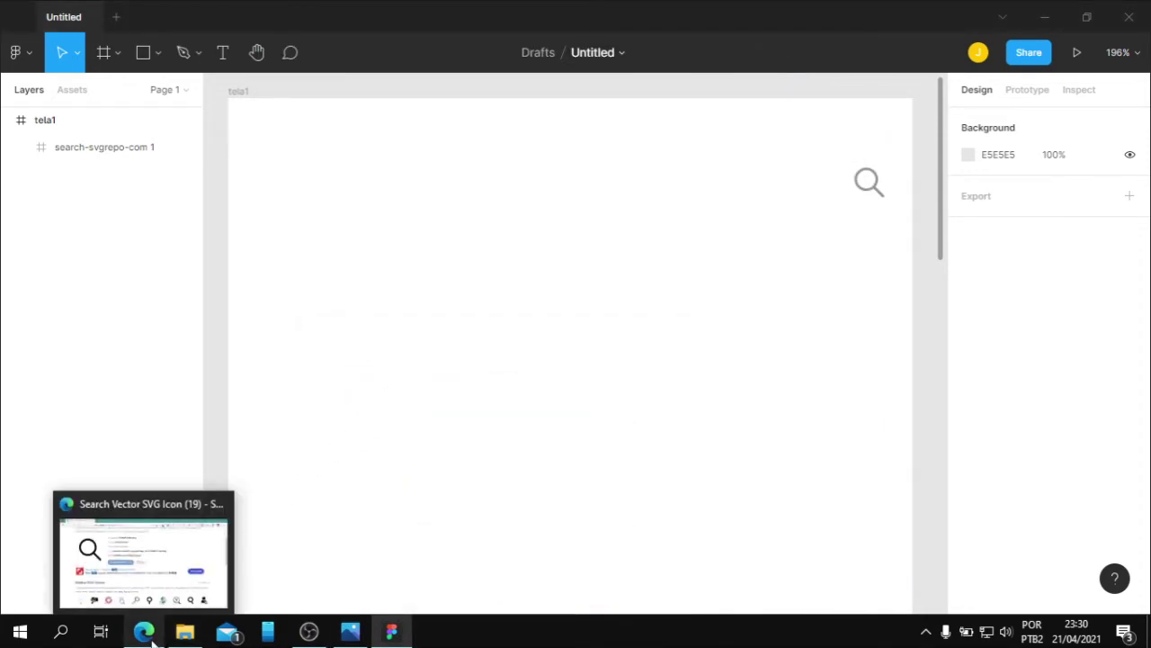
left_click(144, 631)
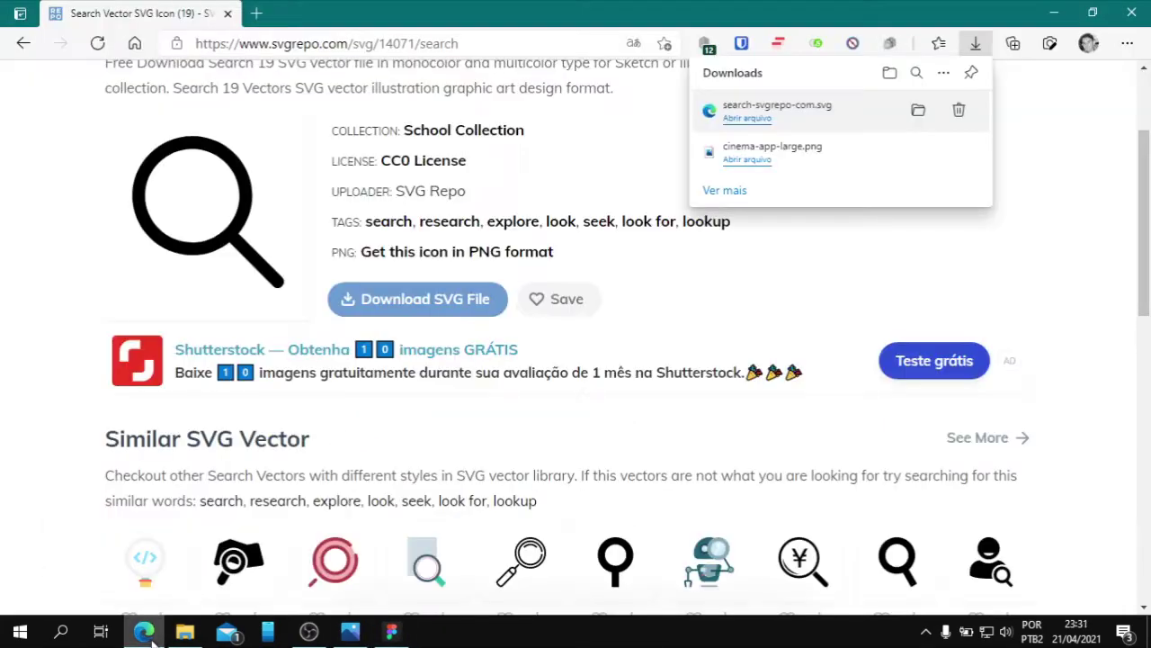
Search SVG Repo for movie icons and open the Movies And Tv clapperboard page
left_click(1007, 90)
scroll(983, 170, "up", 2)
scroll(983, 170, "up", 1)
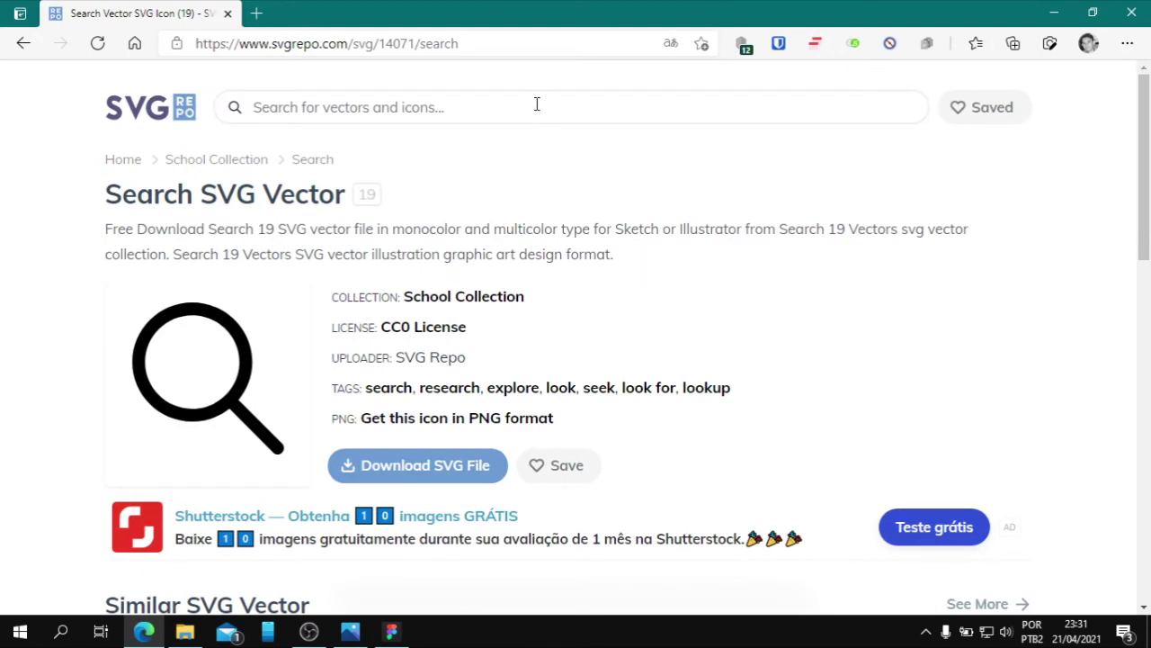
type("m")
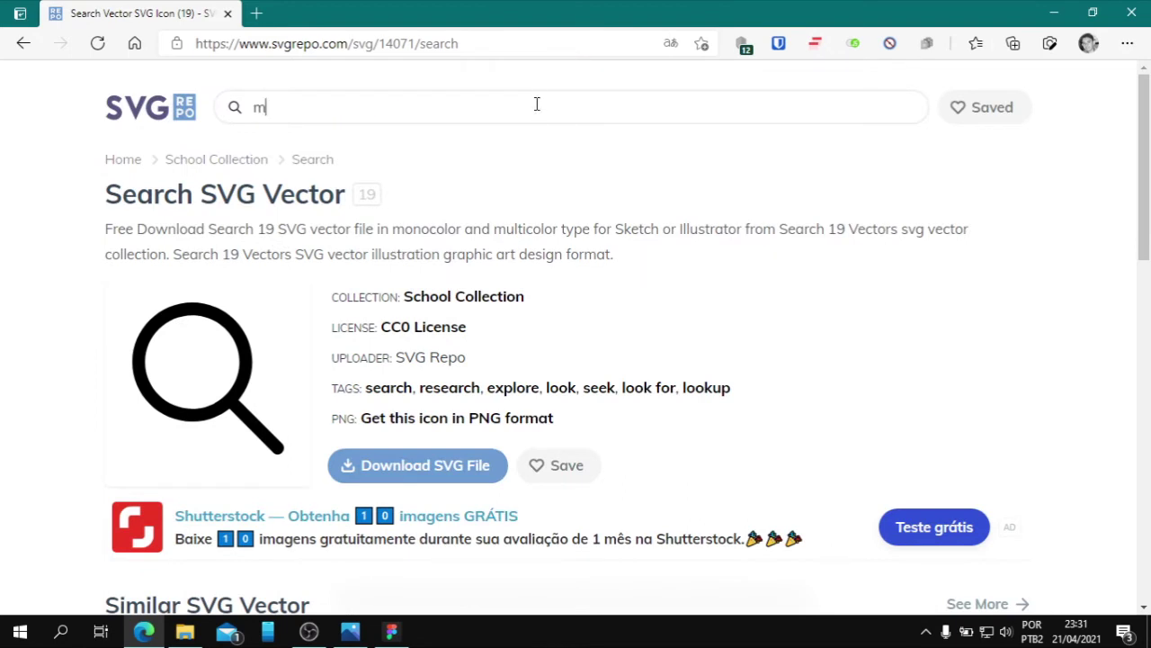
type("ws")
key("Return")
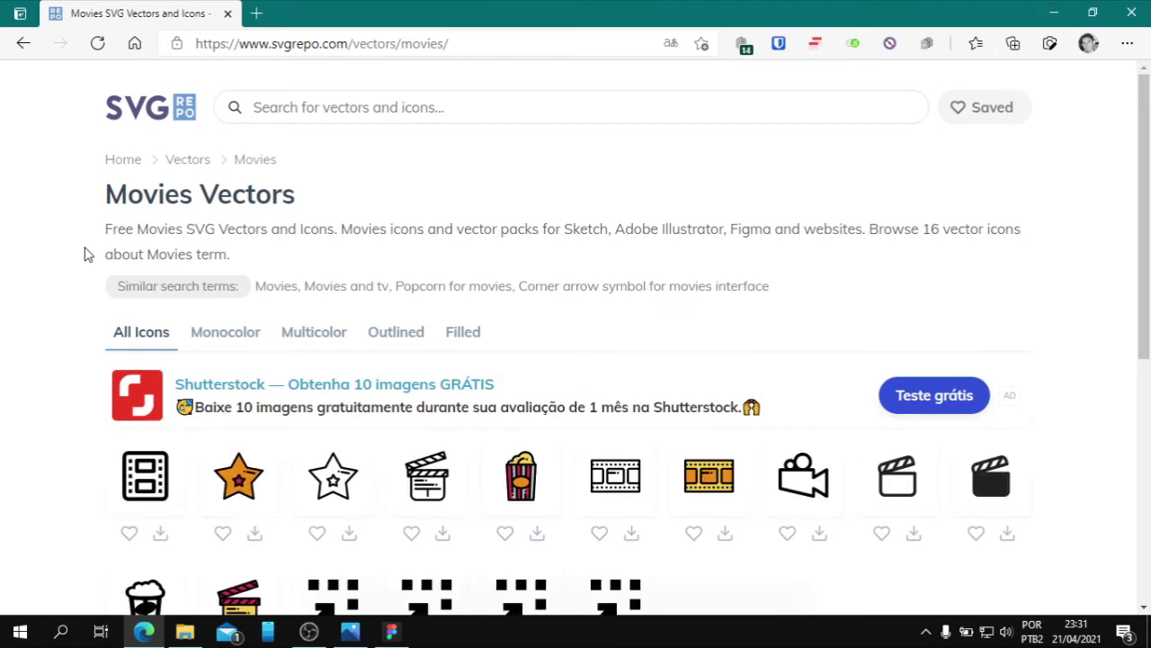
scroll(88, 254, "down", 2)
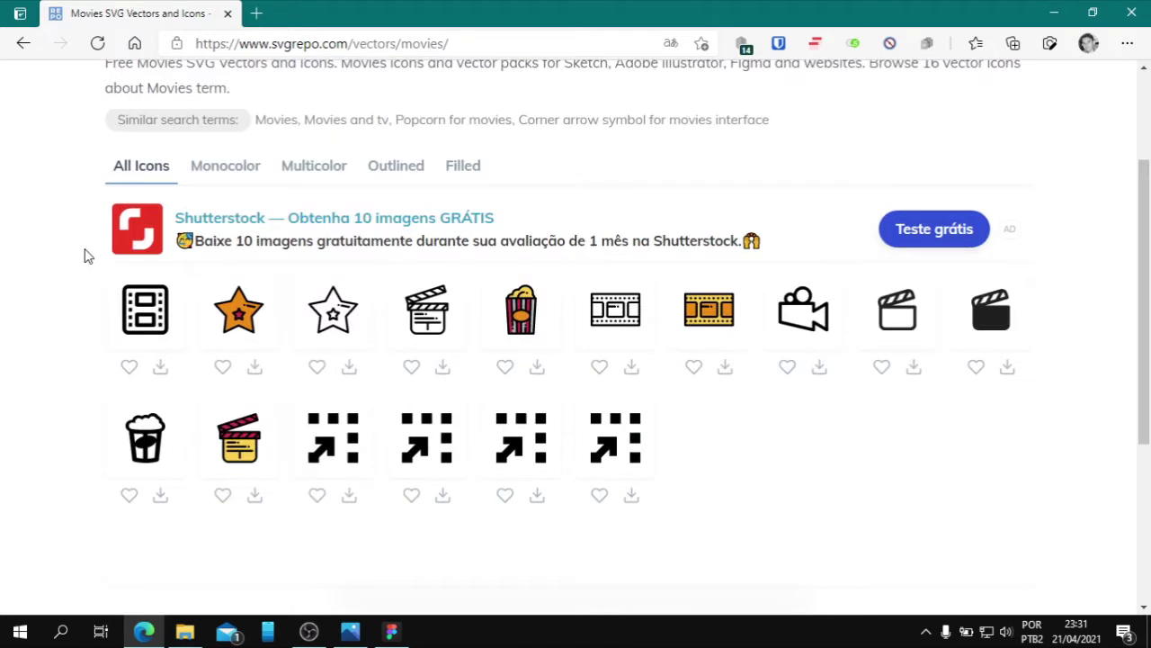
mouse_move(896, 310)
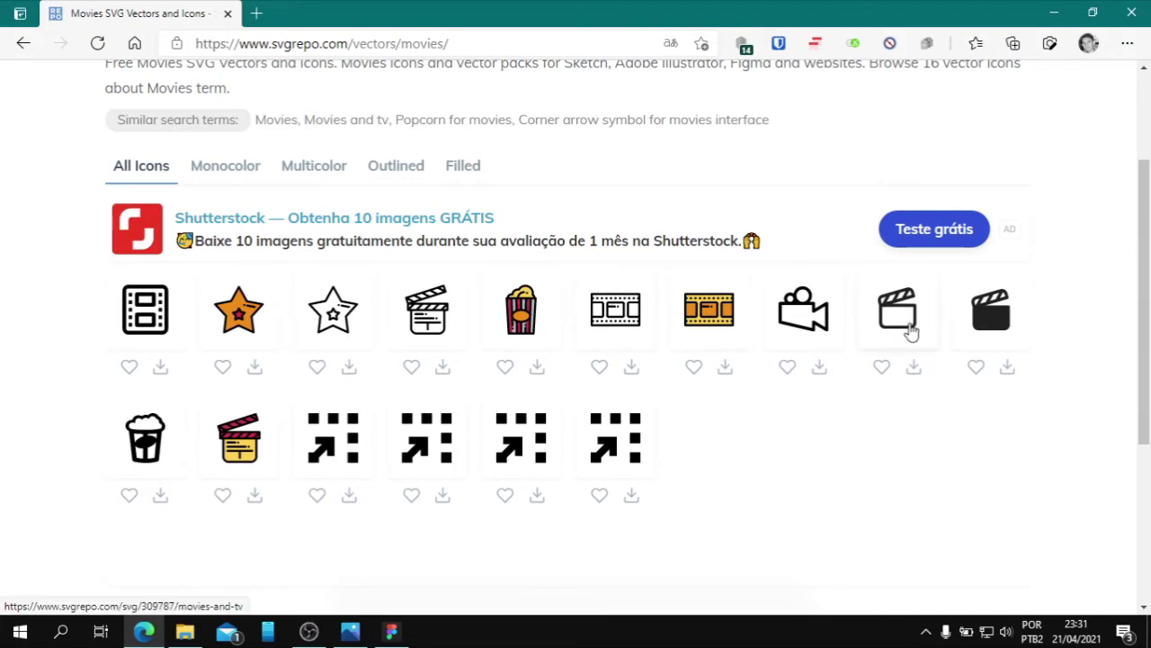
left_click(909, 328)
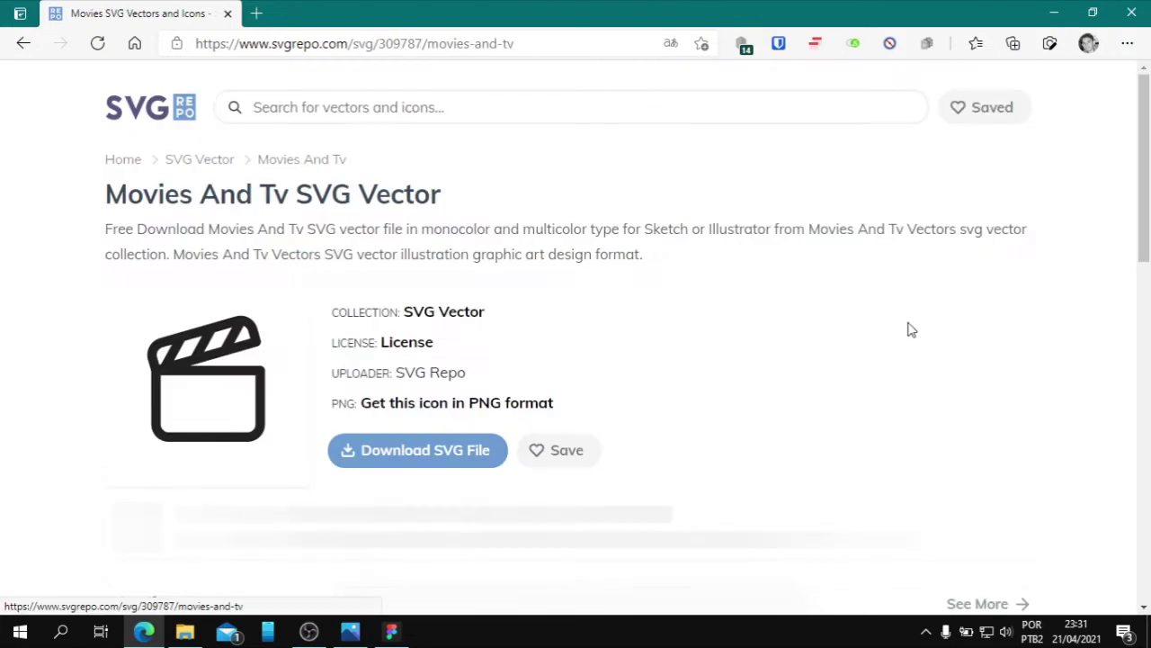
Save movies-and-tv-svgrepo-com.svg and drop it onto the tela1 frame in Figma
left_click(412, 455)
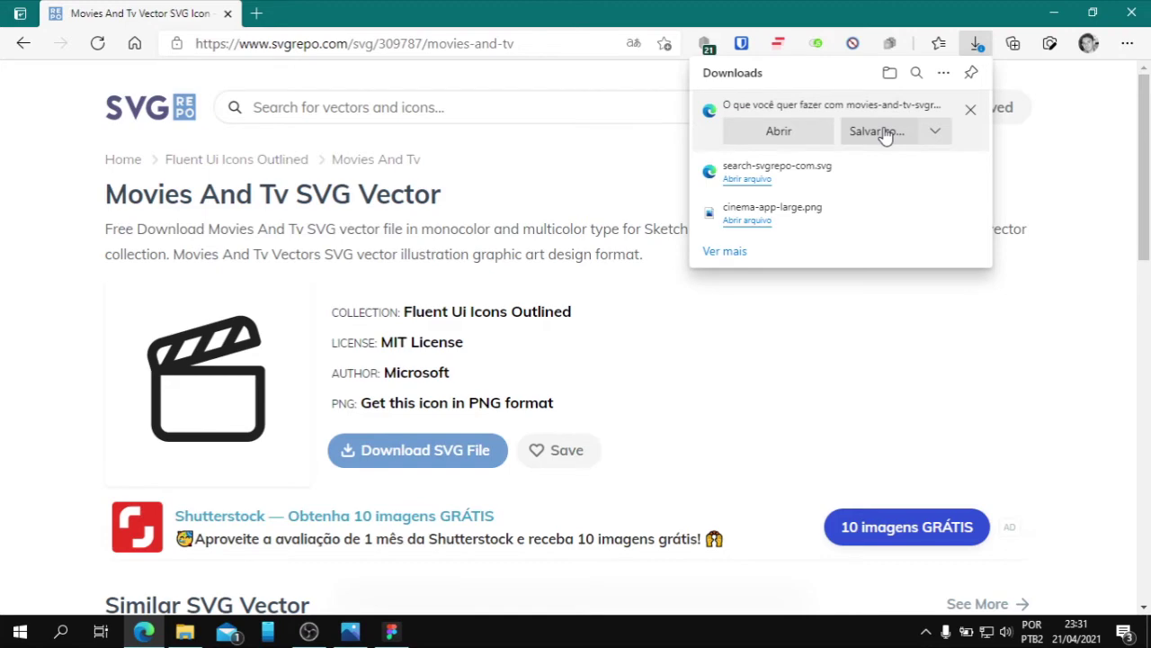
left_click(877, 131)
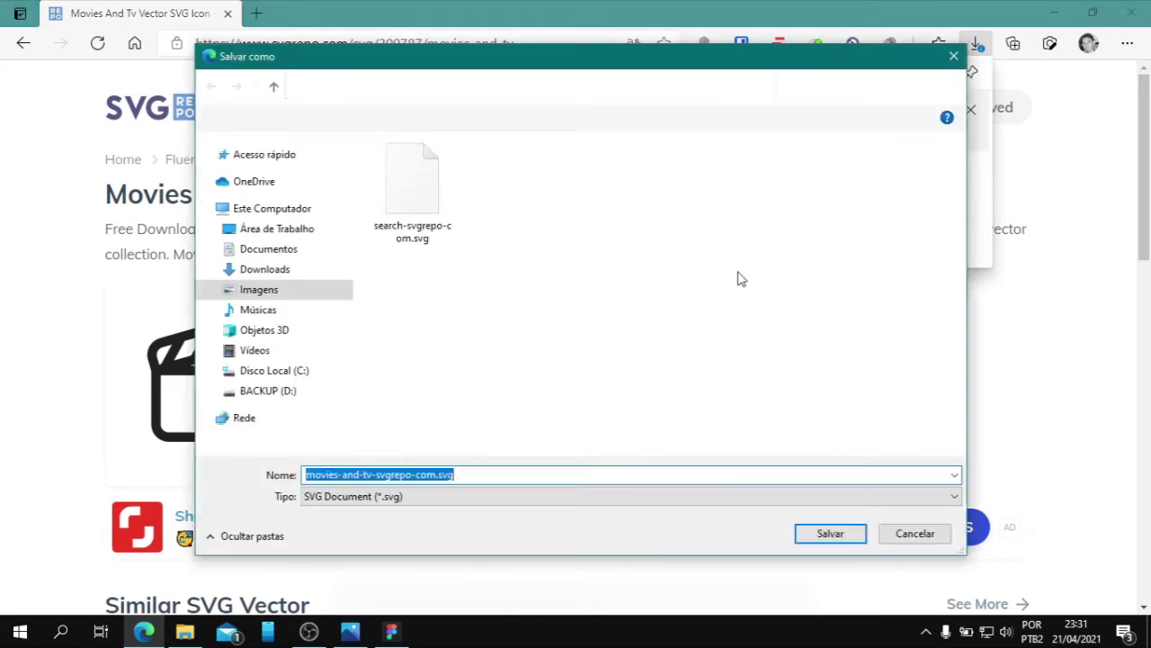
left_click(827, 534)
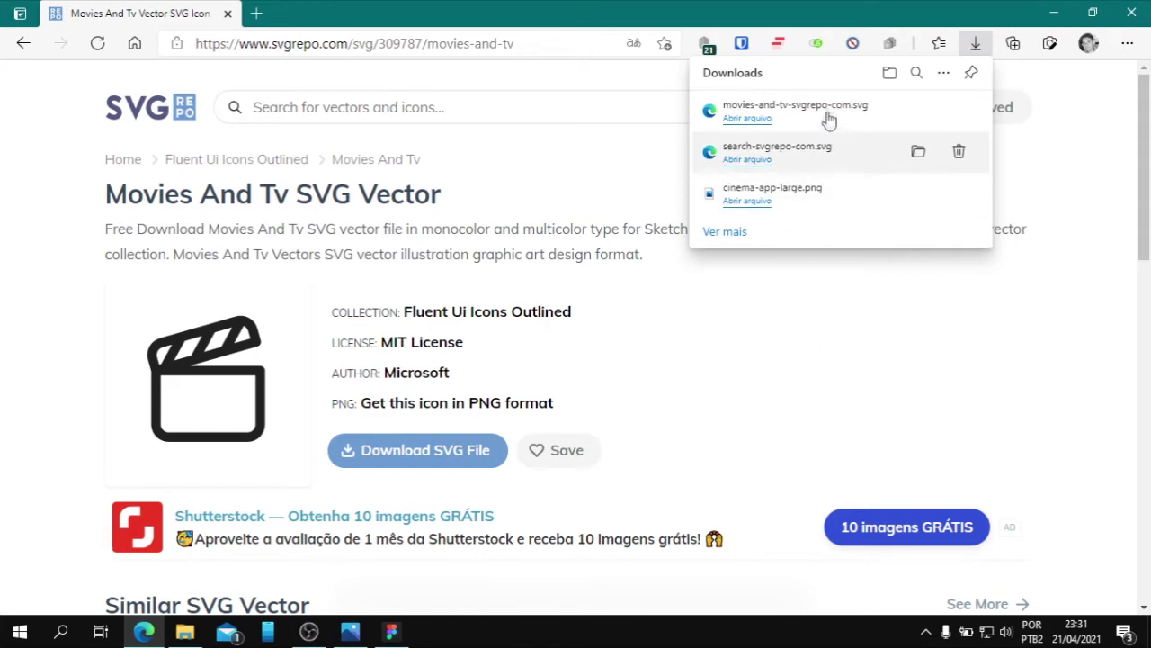
mouse_move(830, 115)
left_mouse_down()
mouse_move(845, 152)
mouse_move(403, 629)
left_mouse_up()
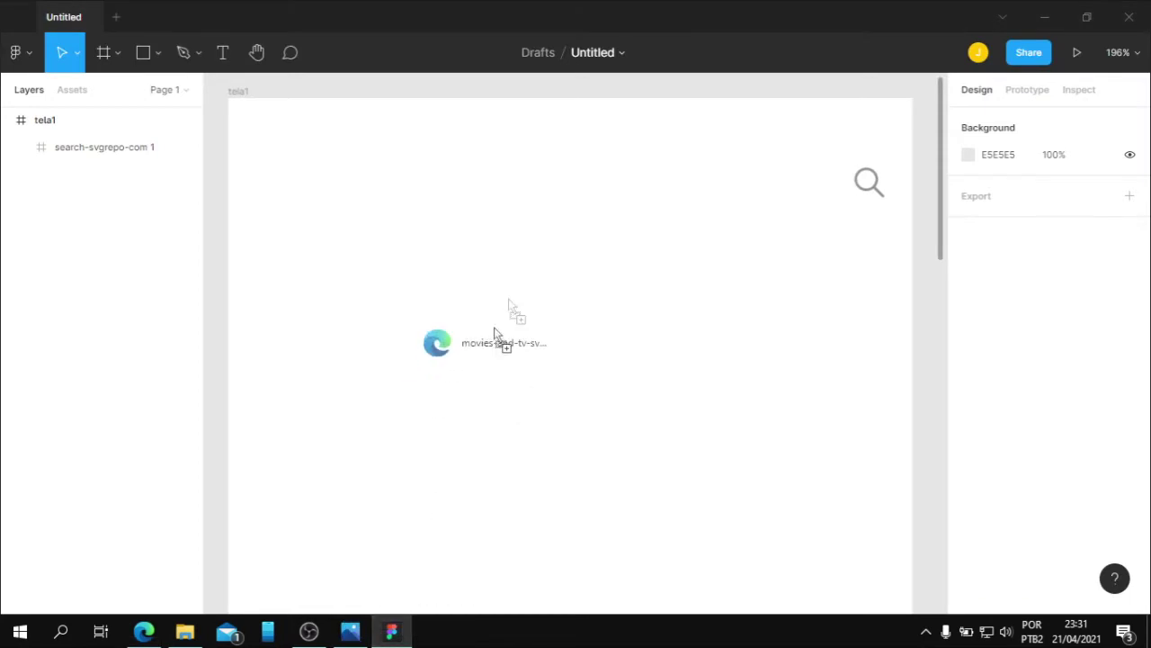
left_click_drag(403, 628, 533, 256)
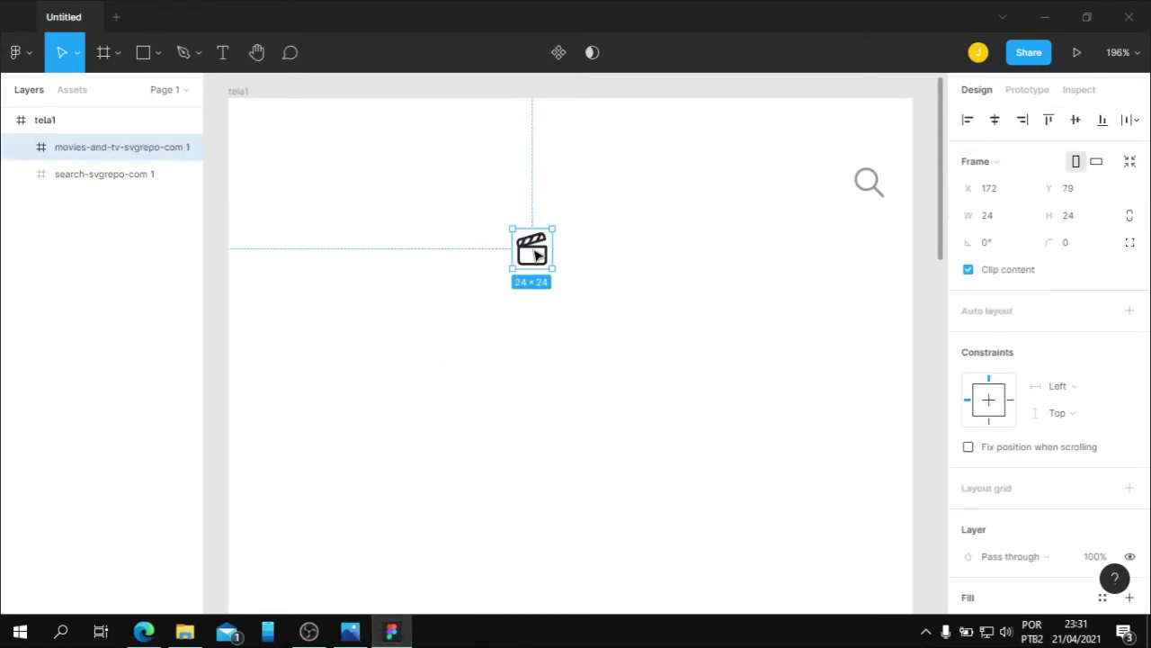
Move the clapperboard icon to tela1's top-left corner at X 9, Y 39
left_click_drag(537, 257, 270, 188)
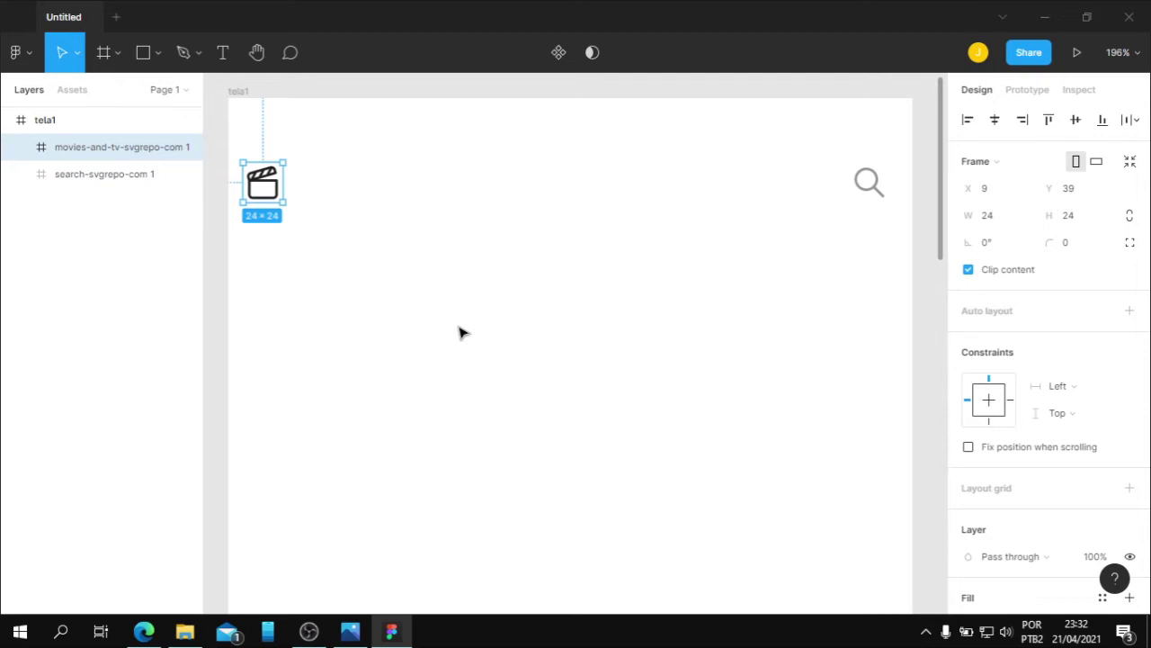
left_click(418, 274)
key("t")
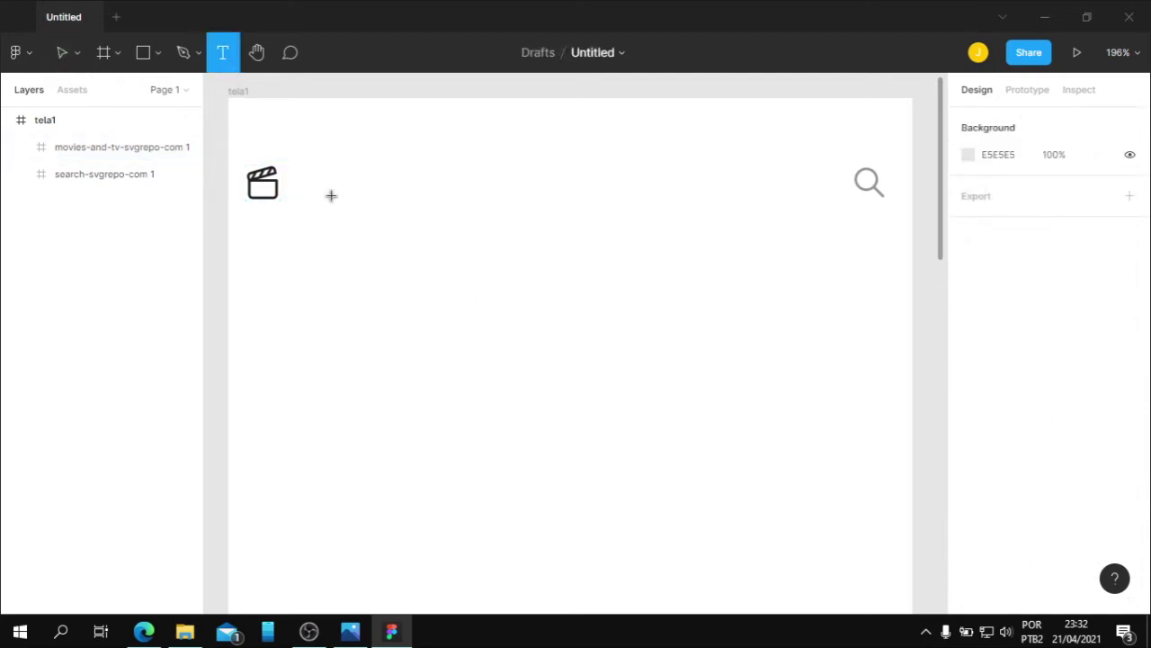
Add a 'CinemaApp' title beside the clapperboard in Roboto Bold 12 at X 36, Y 44
left_click(534, 378)
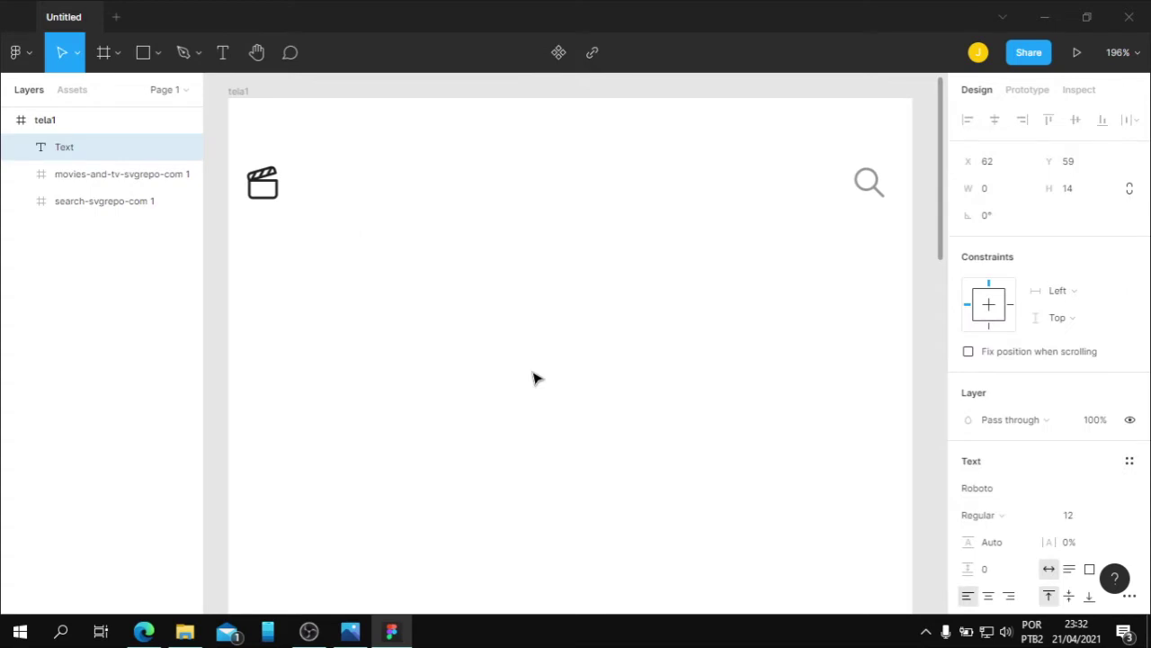
type("Cine")
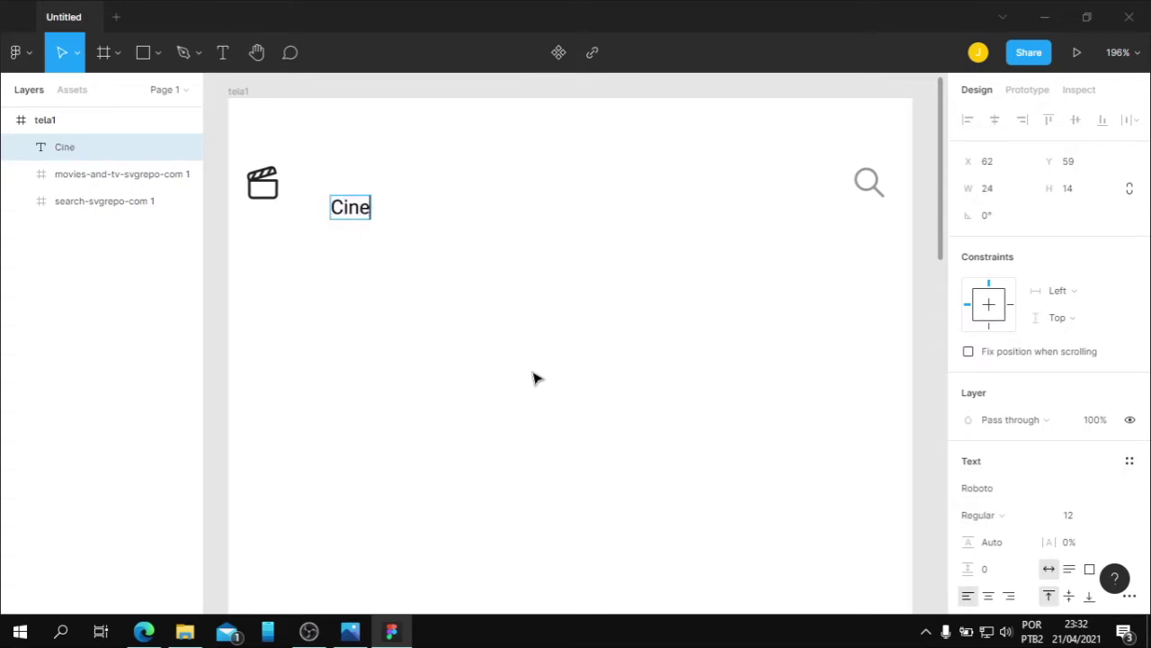
type("maApp")
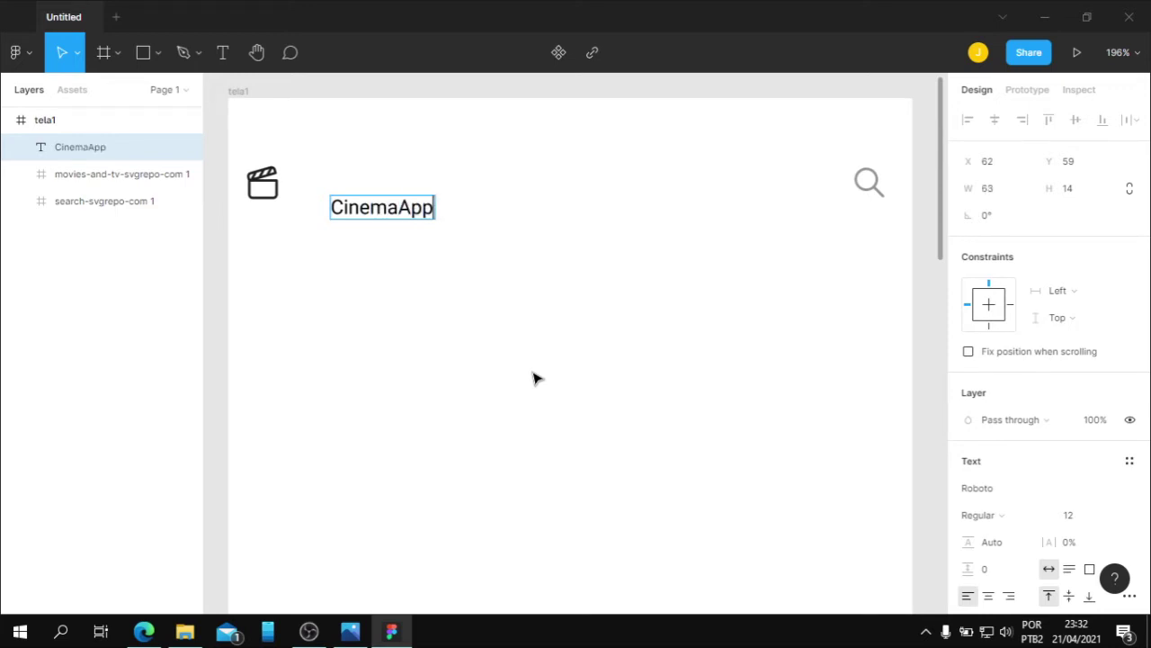
key("Escape")
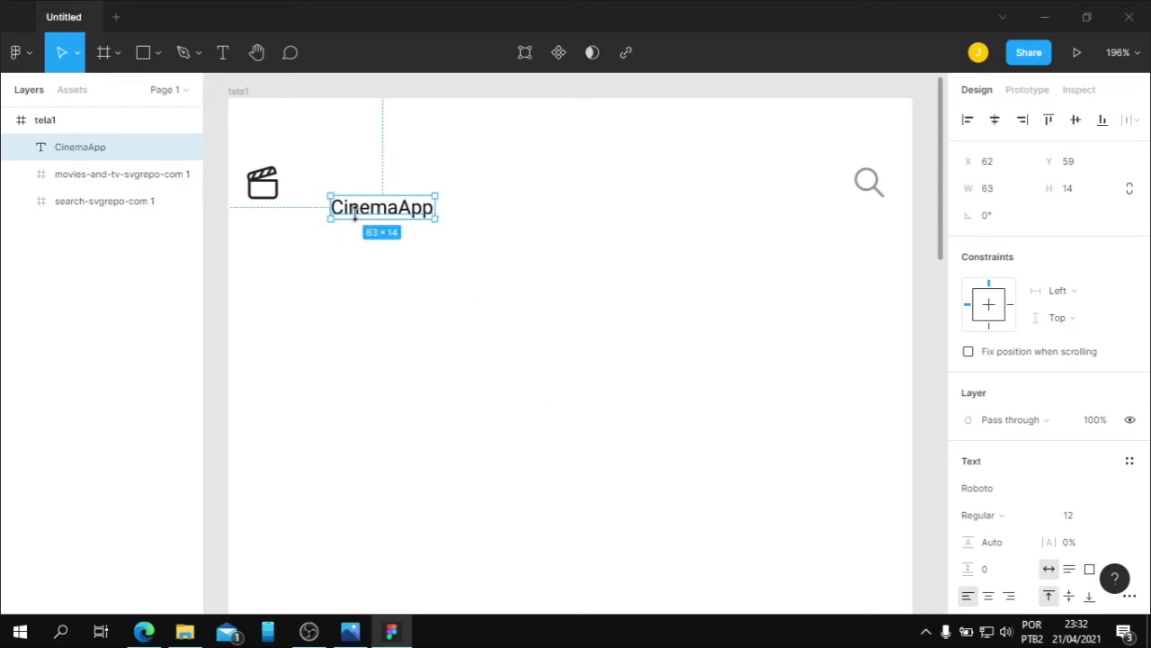
left_click_drag(367, 214, 325, 192)
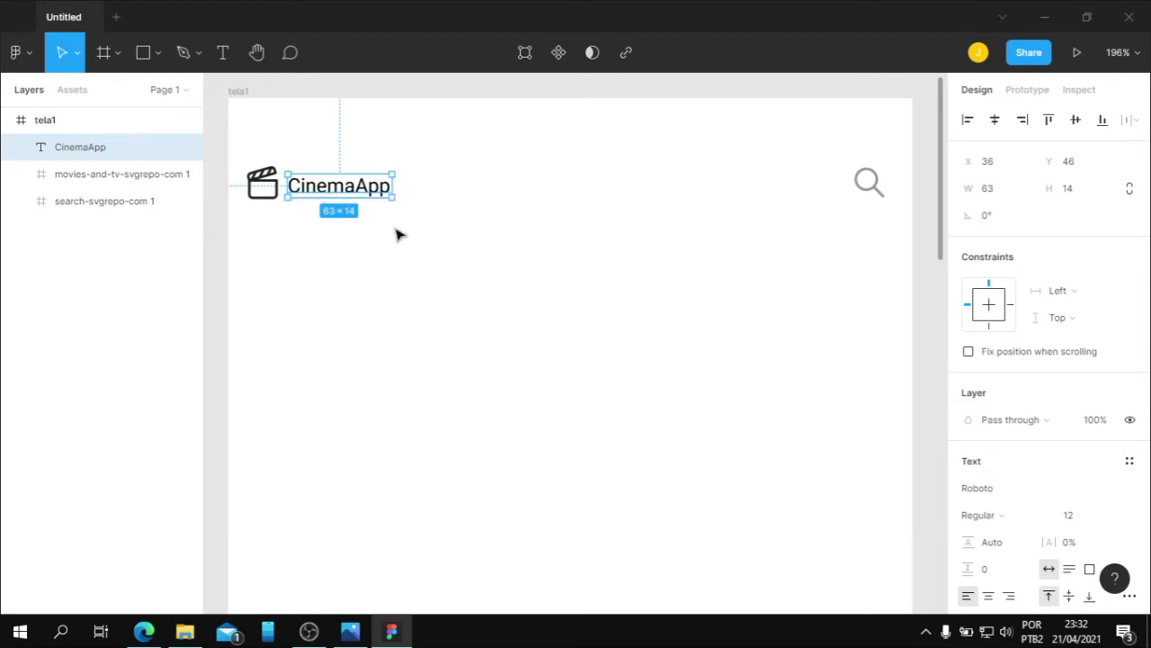
key("Up")
key("Up")
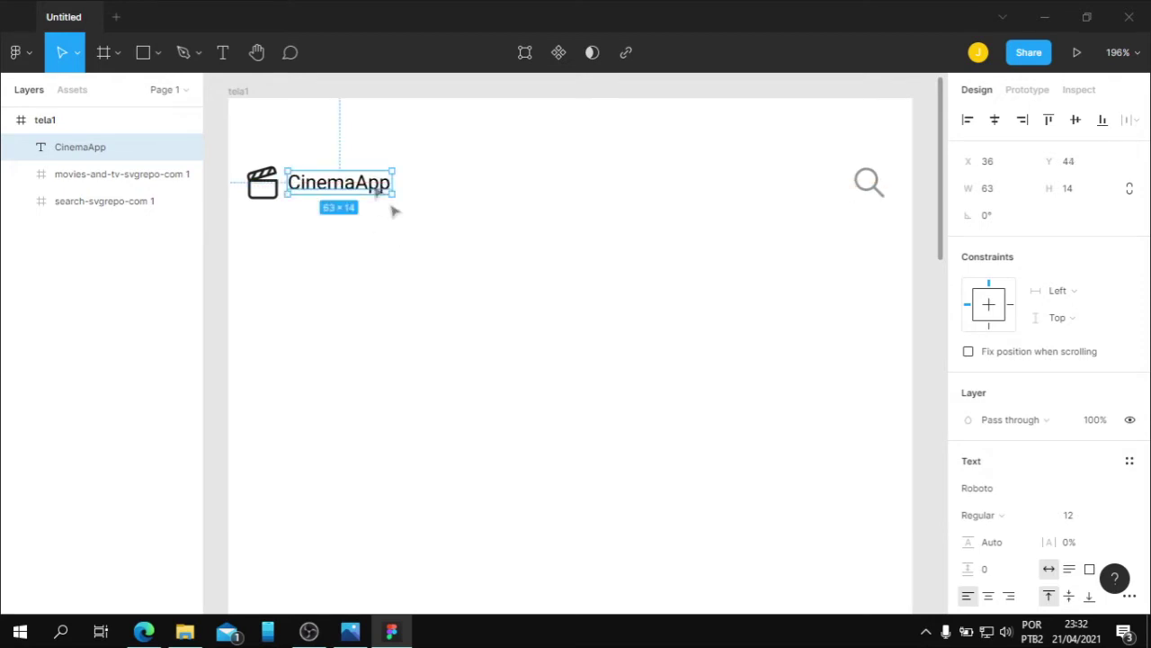
scroll(1020, 524, "down", 3)
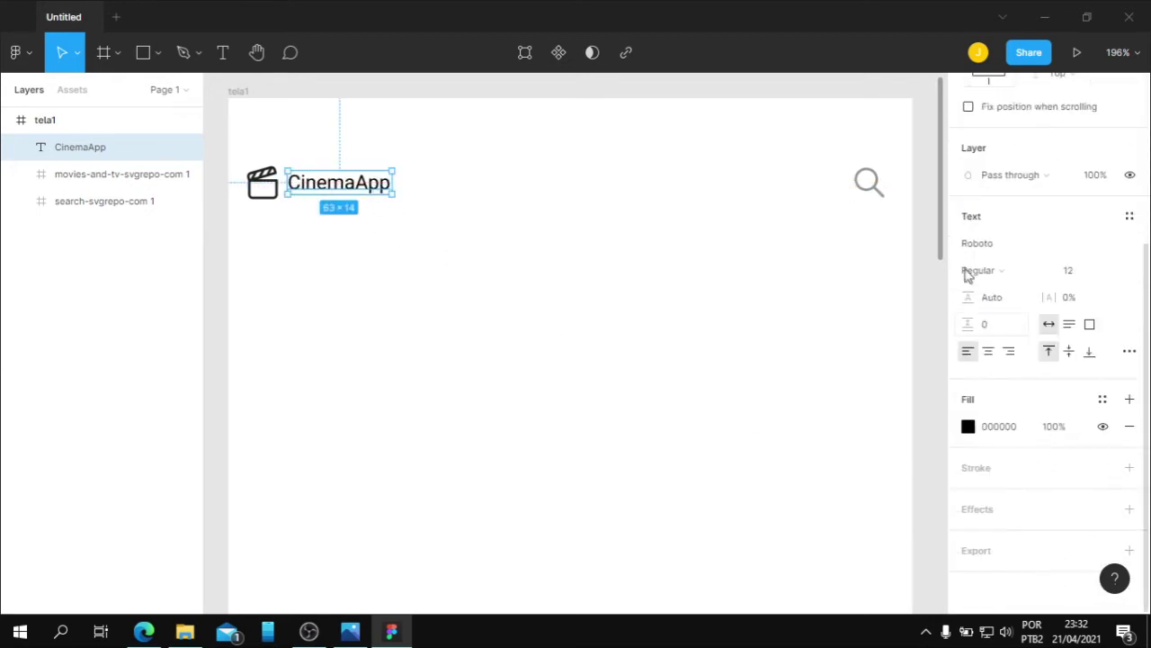
left_click(1044, 271)
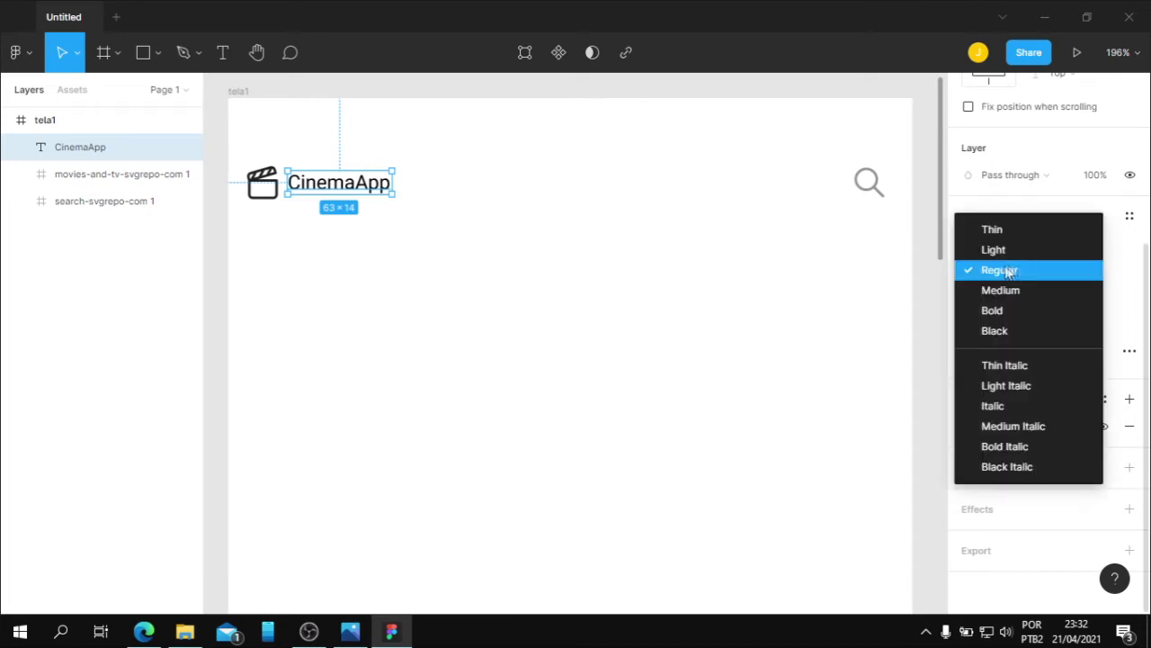
left_click(1011, 311)
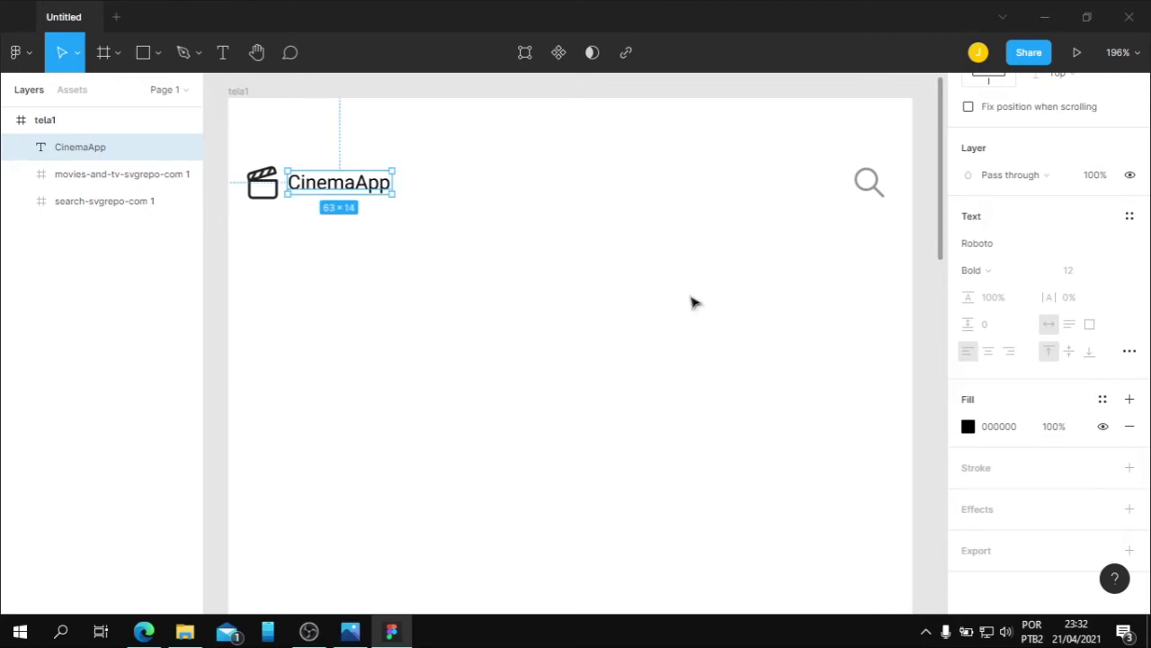
Set the CinemaApp title's font size to 14
left_click(1093, 273)
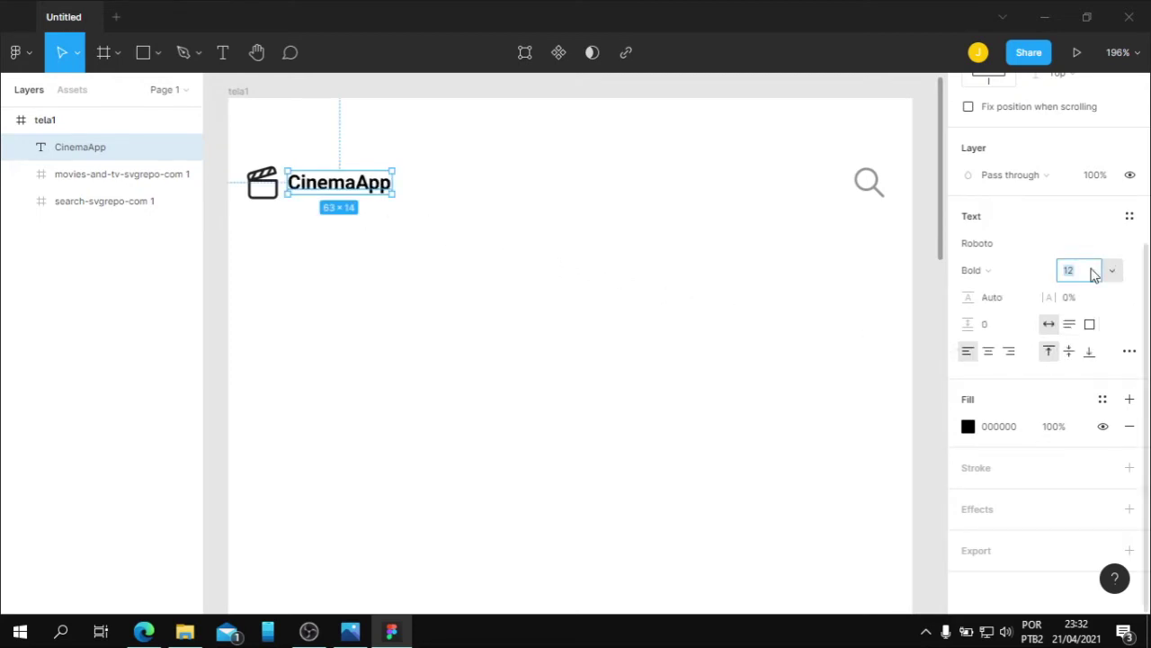
type("15")
key("Return")
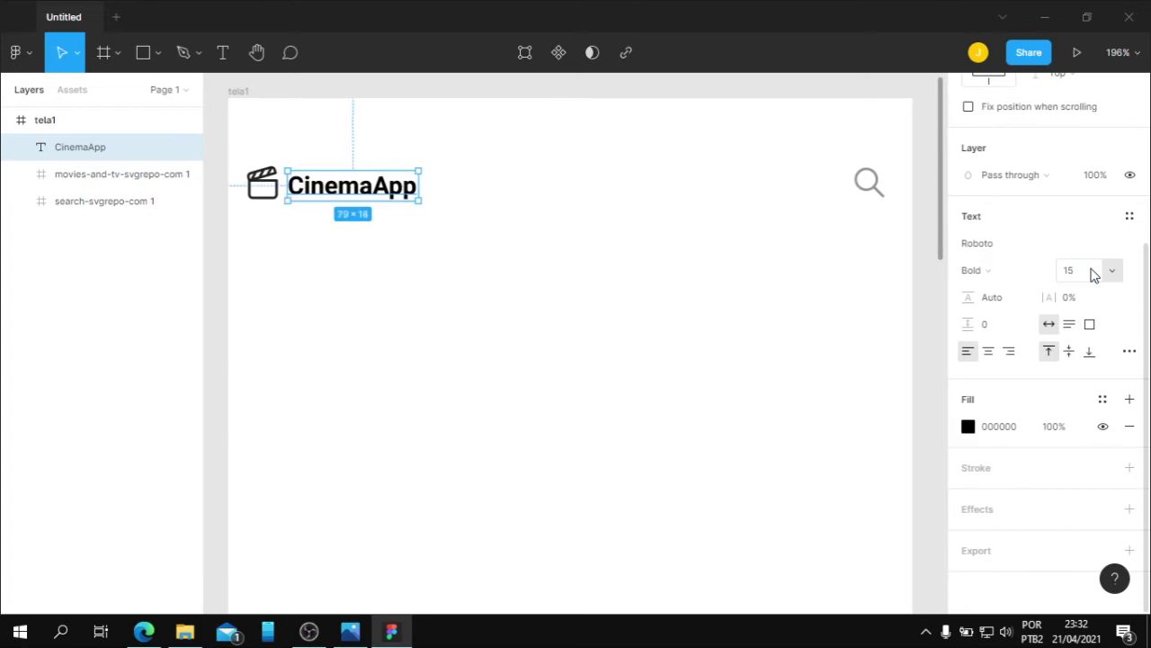
left_click(1094, 273)
type("14")
key("Return")
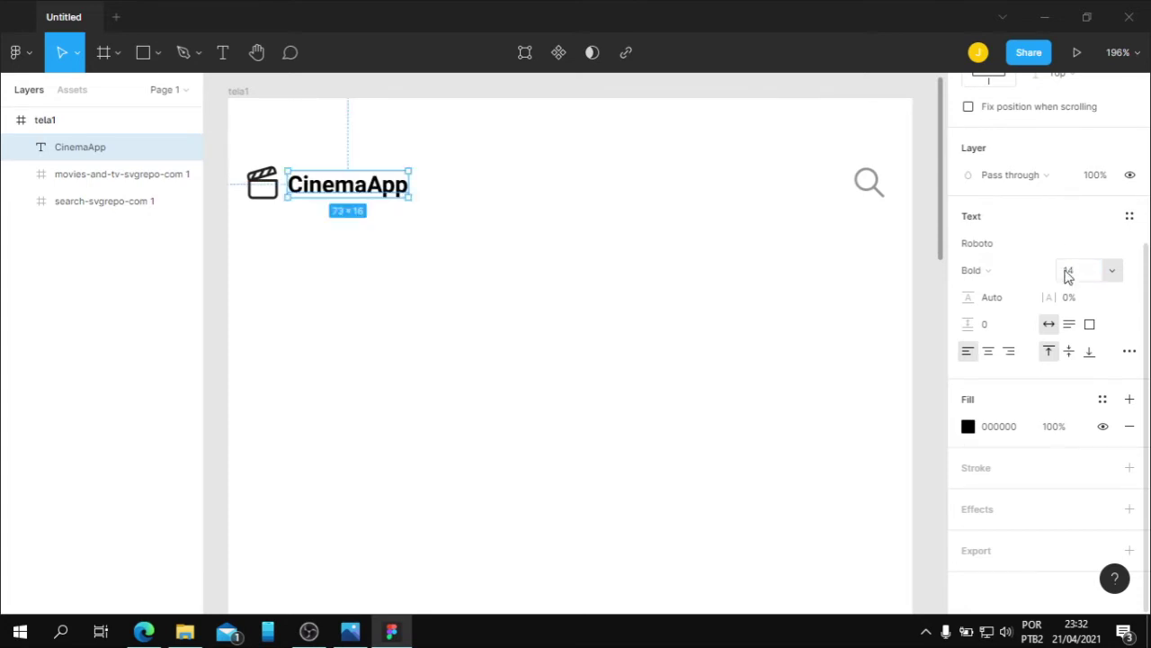
Change the title's font to Reem Kufi and nudge it up-left into alignment
left_click(1135, 246)
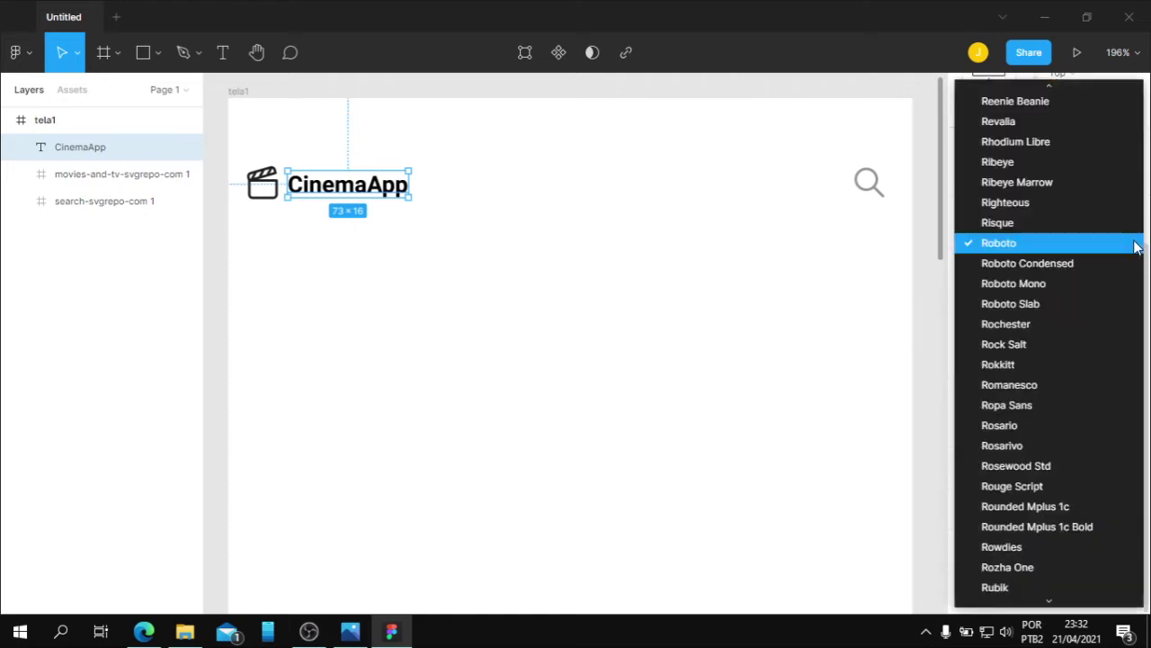
left_click(1053, 324)
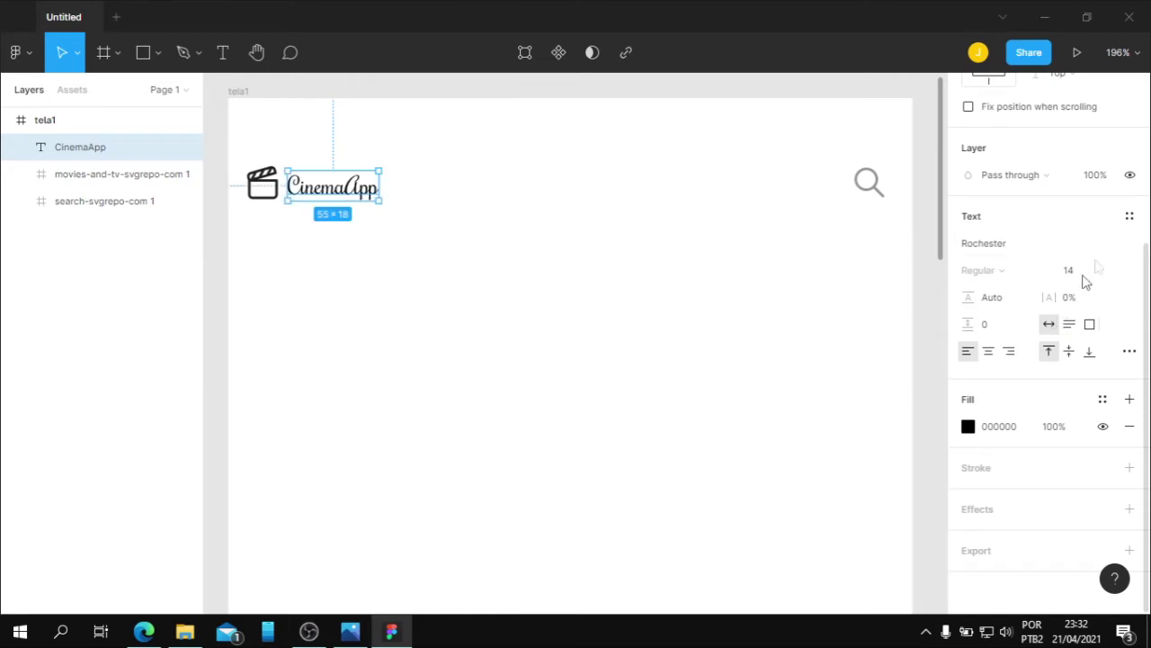
left_click(1111, 272)
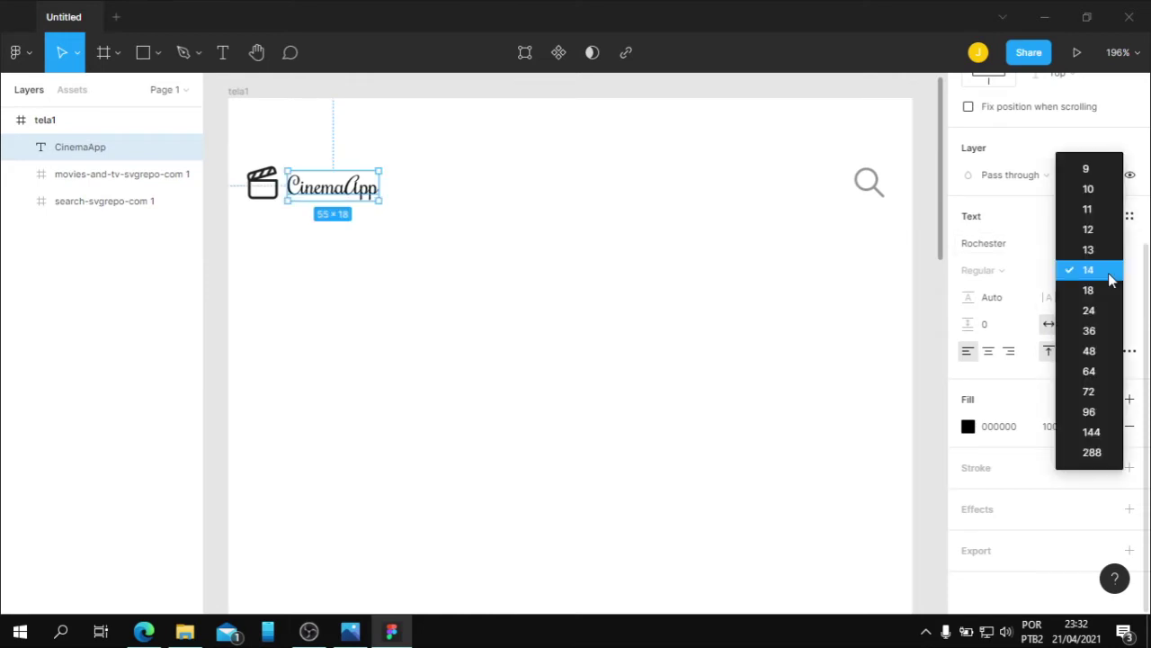
left_click(1111, 272)
left_click(1123, 245)
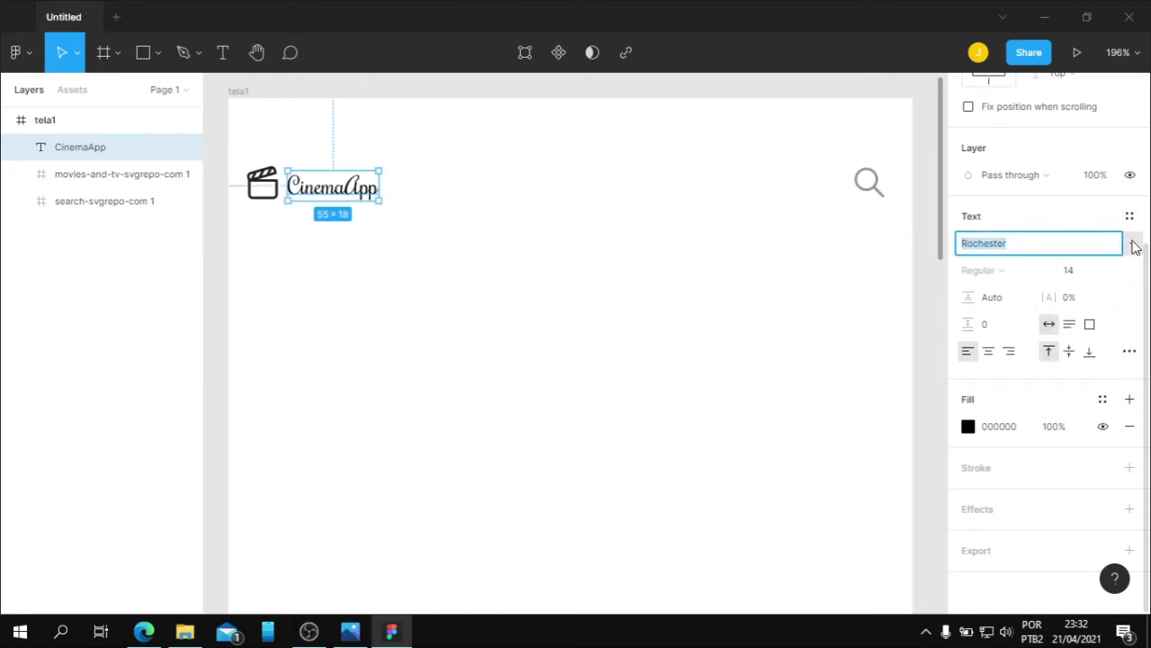
left_click(1135, 247)
scroll(1040, 219, "up", 2)
scroll(1041, 219, "up", 3)
left_click(1032, 169)
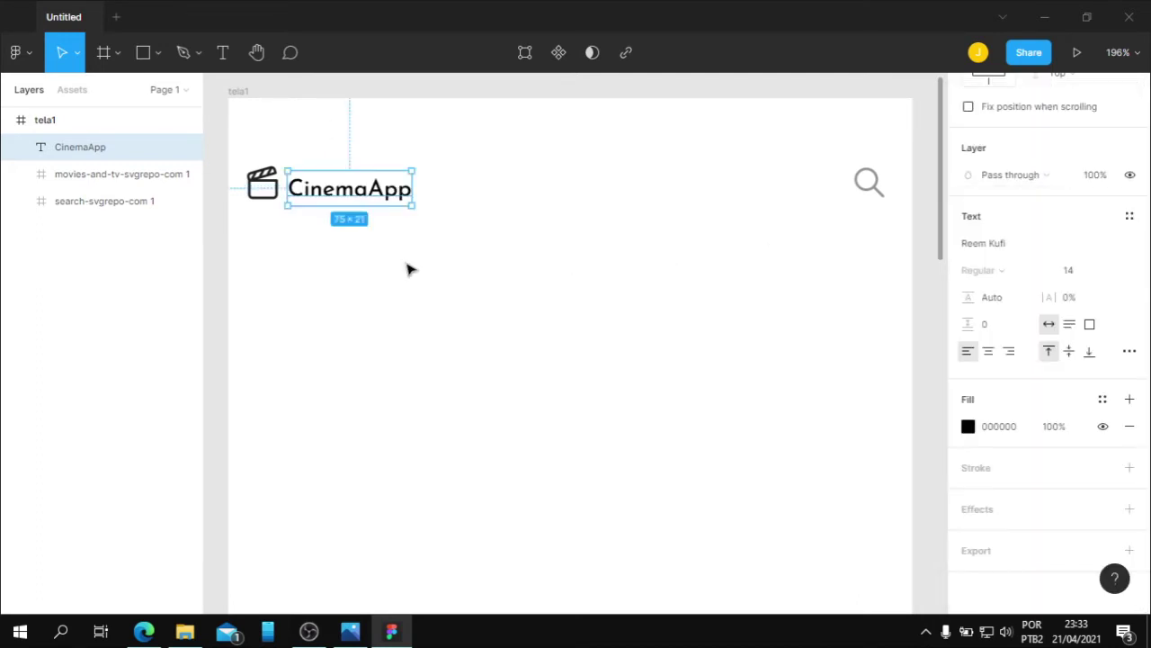
key("Up")
key("Up")
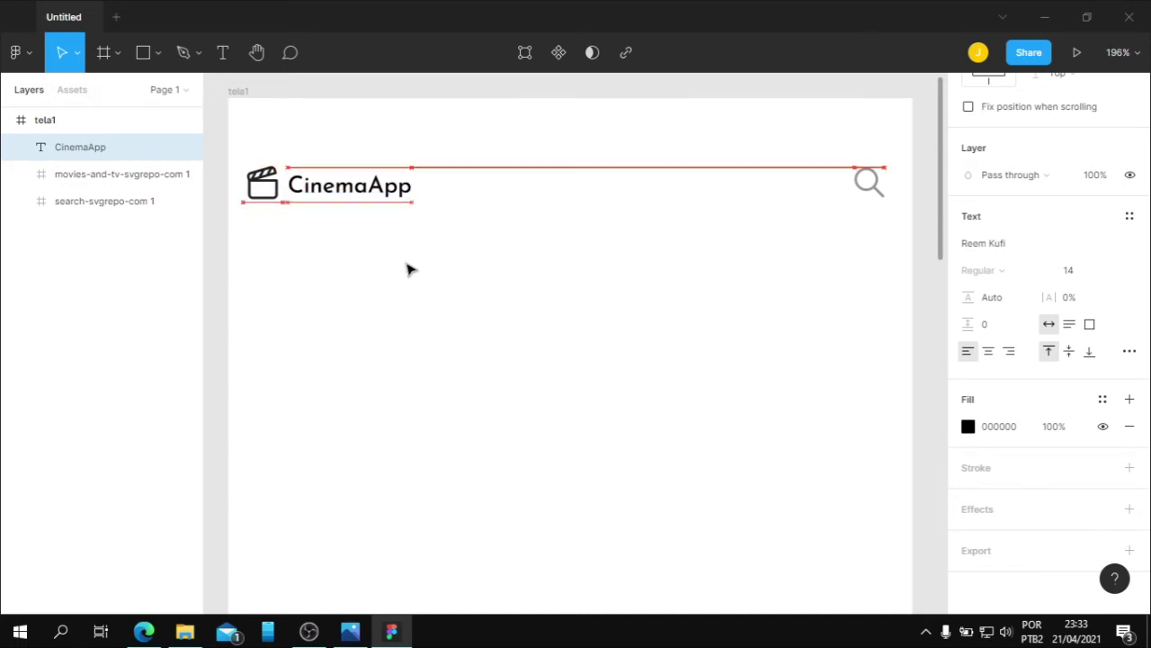
key("Left")
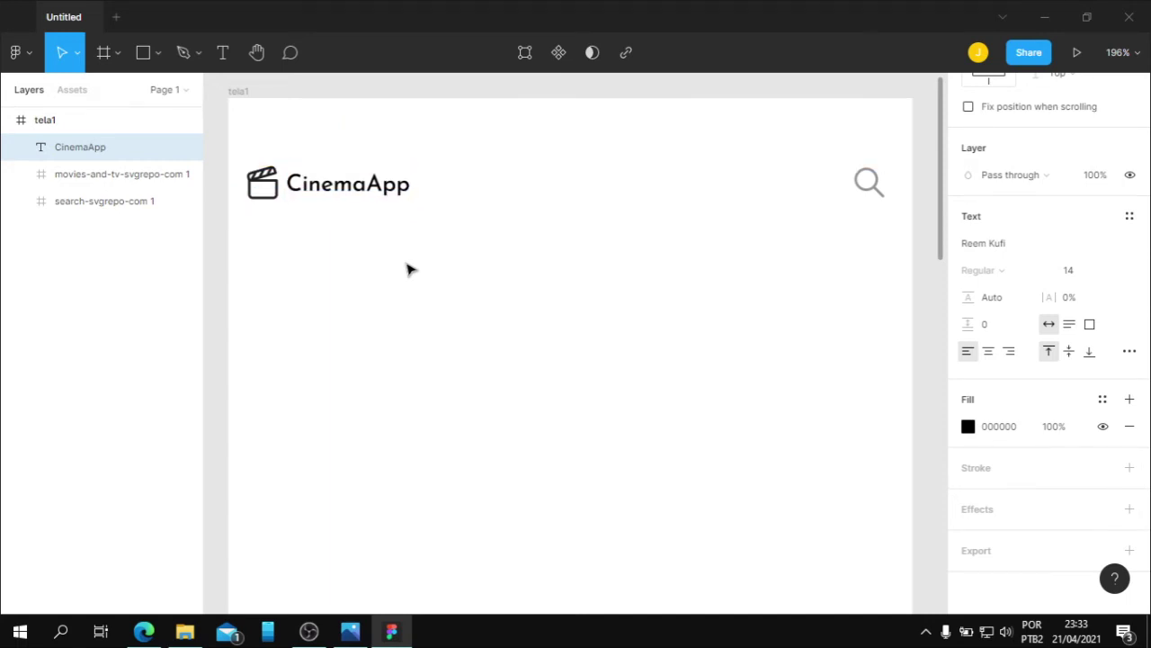
left_click(408, 269)
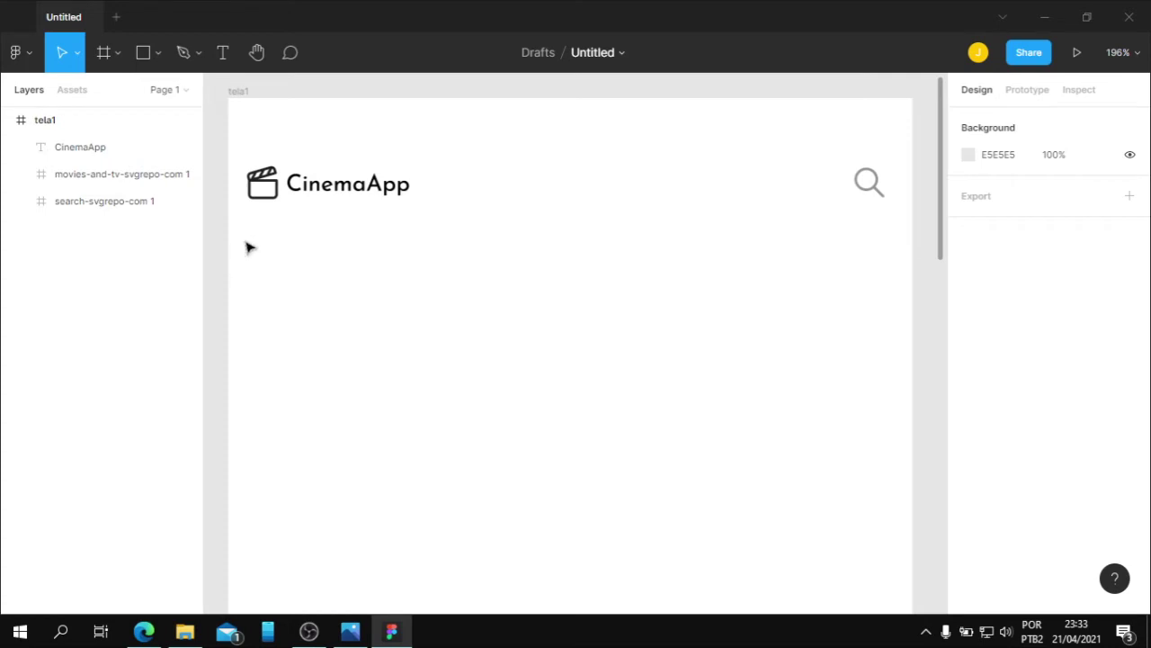
Shift the clapperboard and CinemaApp title left, then check them against the reference mockup
left_click_drag(249, 247, 420, 175)
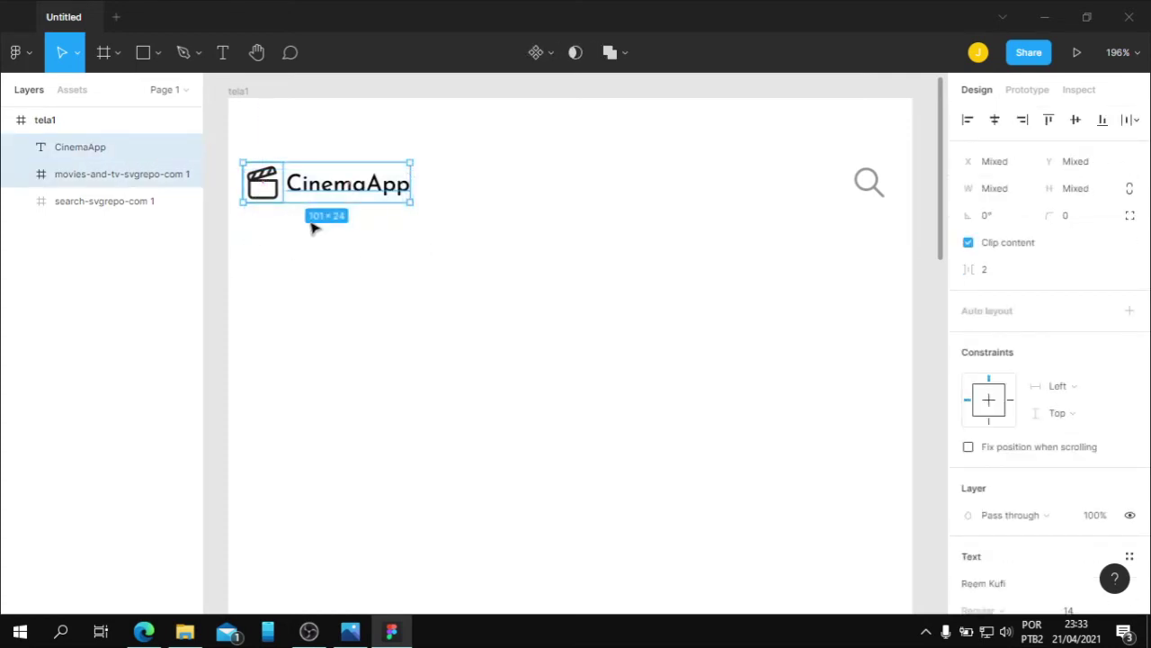
key("Right")
key("Right")
key("Right")
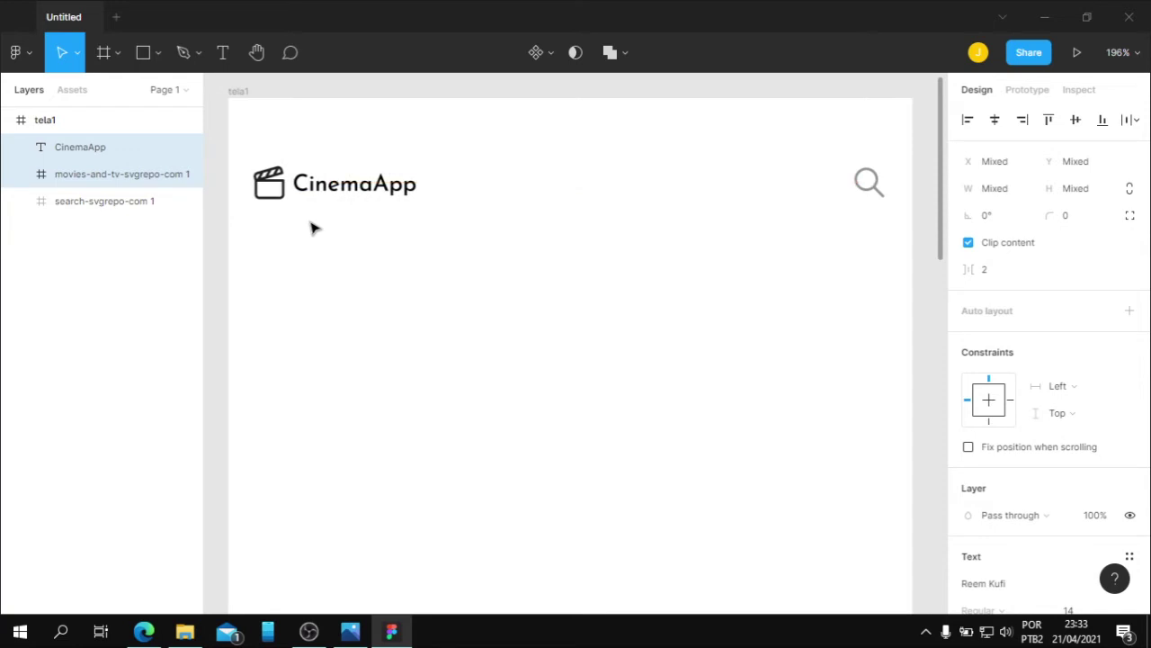
key("Left")
left_click(342, 239)
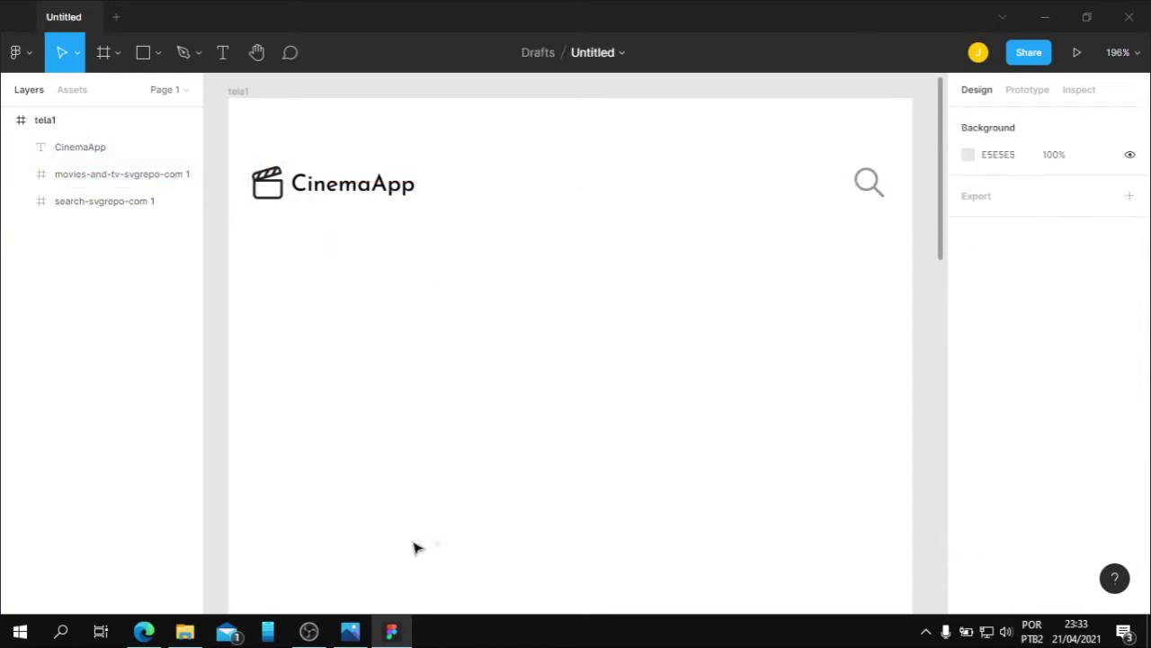
left_click(350, 631)
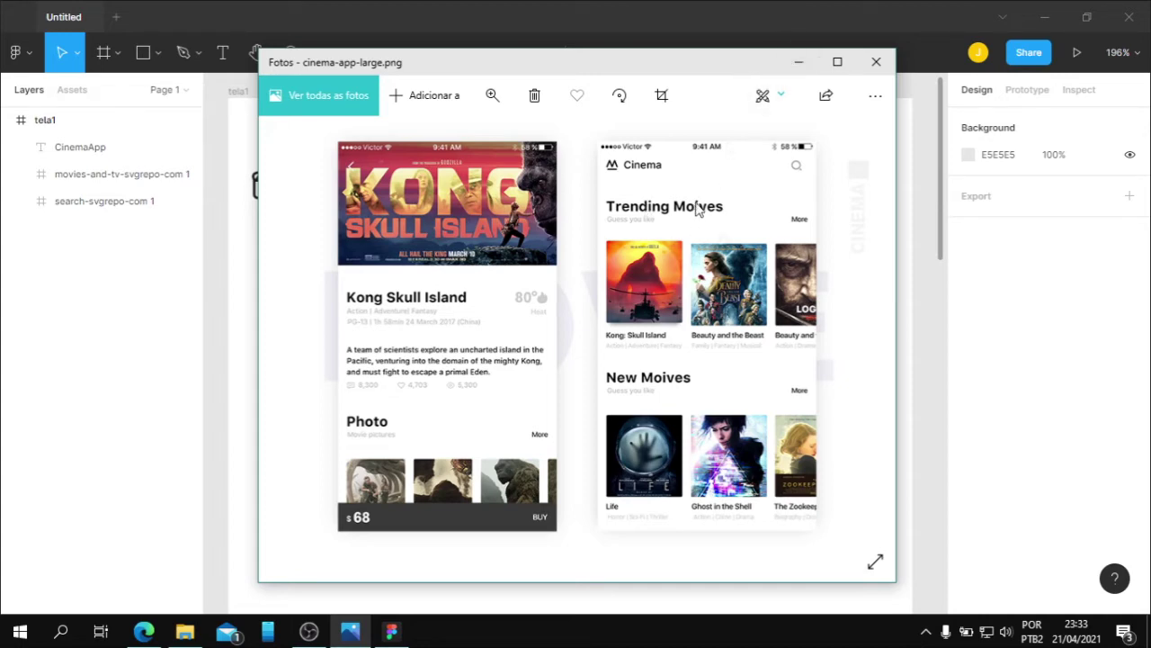
left_click(798, 65)
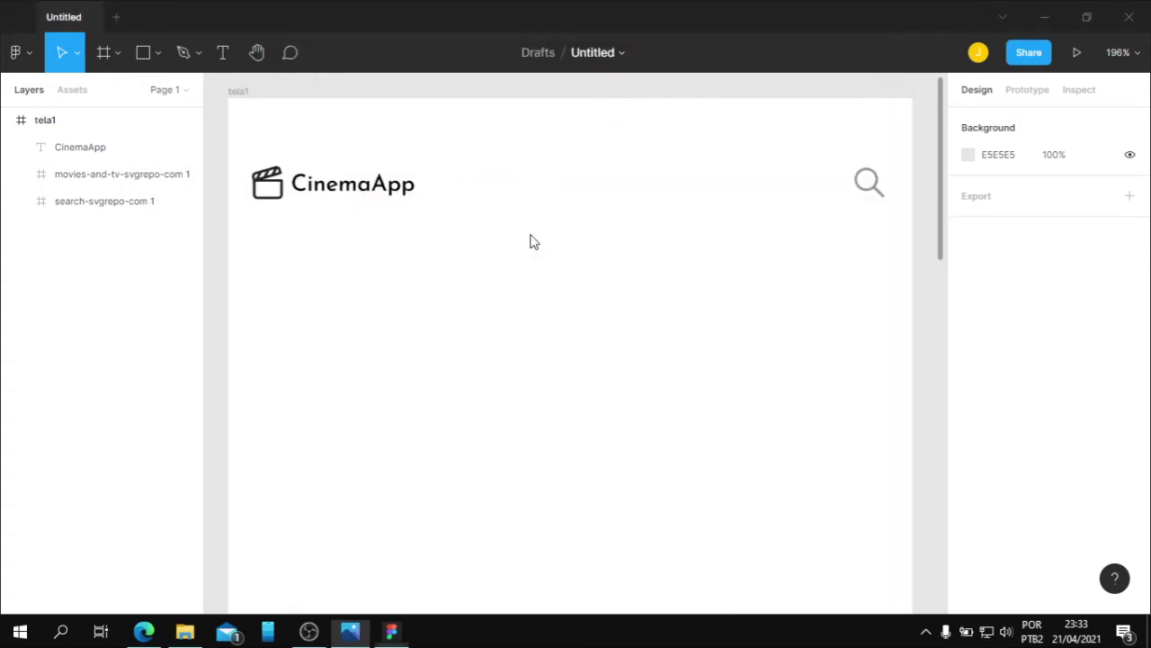
left_click(384, 189)
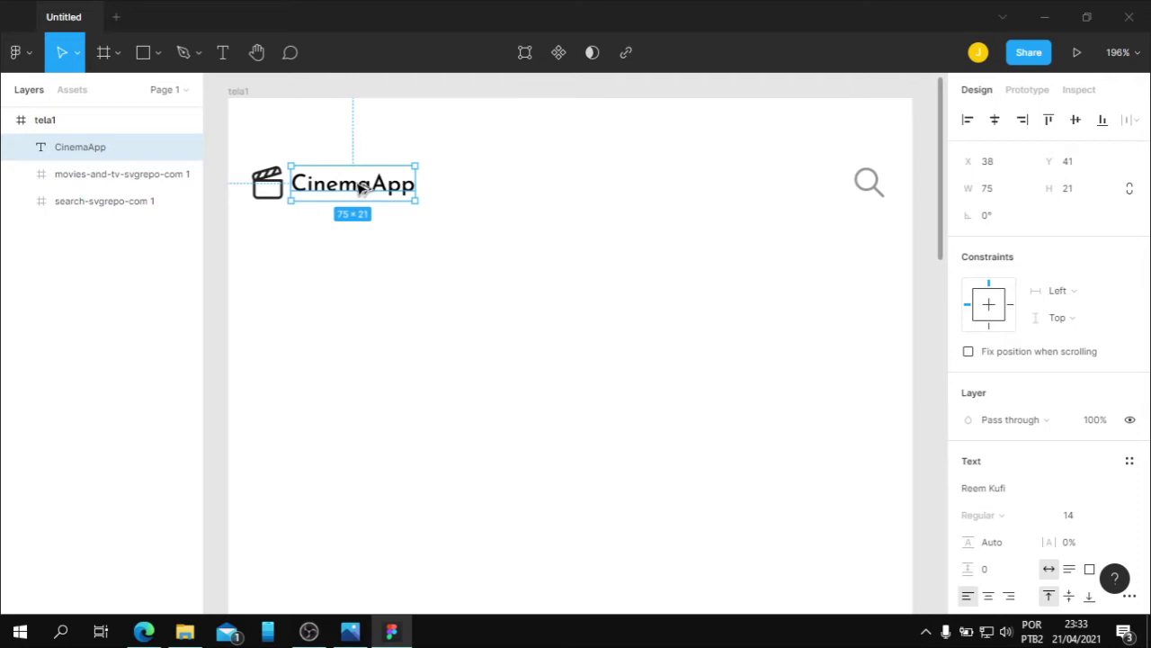
Duplicate the CinemaApp text below the header and retype it as 'Filmes em Alta'
mouse_move(362, 187)
left_mouse_down()
mouse_move(363, 314)
mouse_move(366, 297)
left_mouse_up()
key("Delete")
left_click(364, 311)
double_click(360, 309)
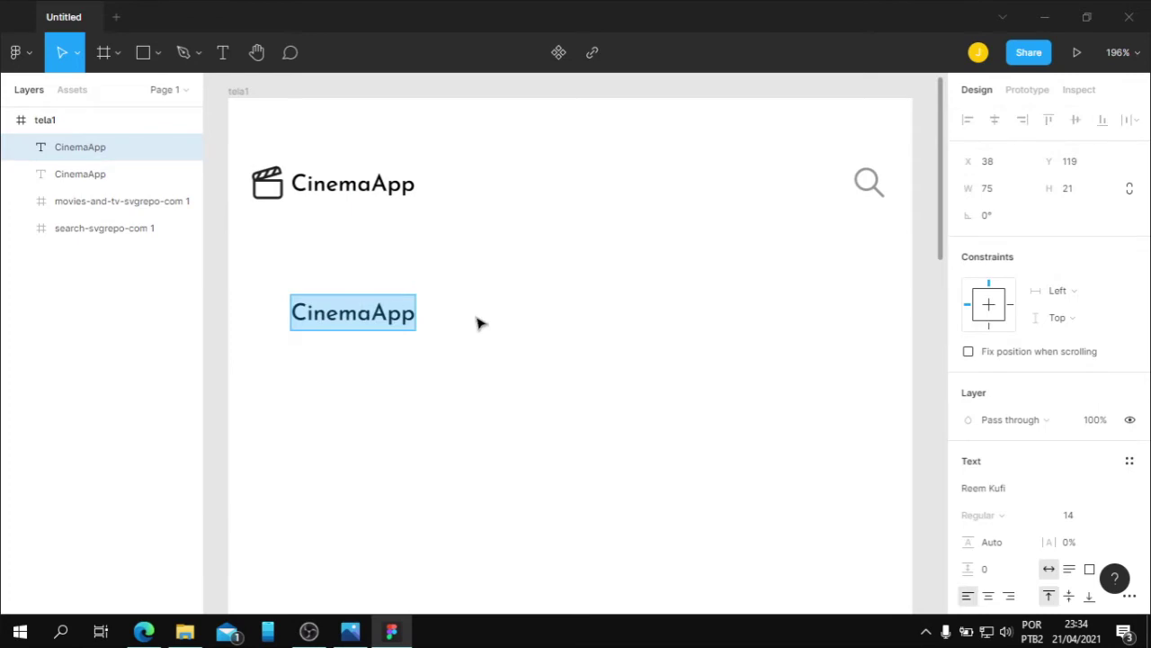
type("Filmes em Alta")
key("Escape")
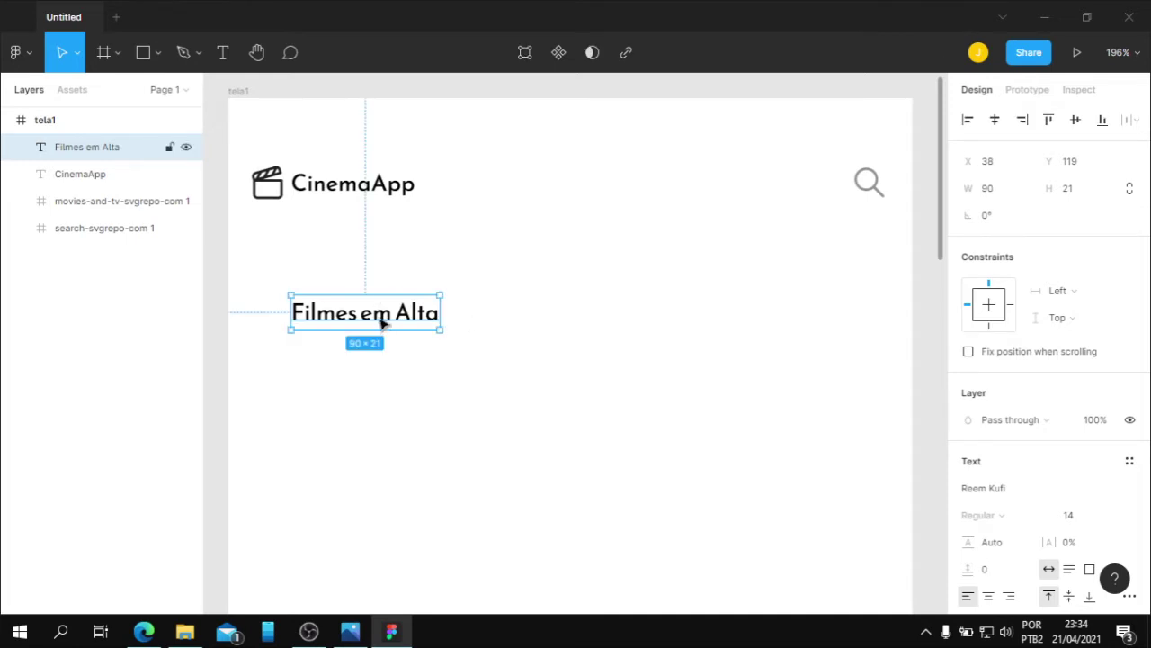
Set the heading to size 18 and align it with the logo's left edge
scroll(1108, 503, "down", 3)
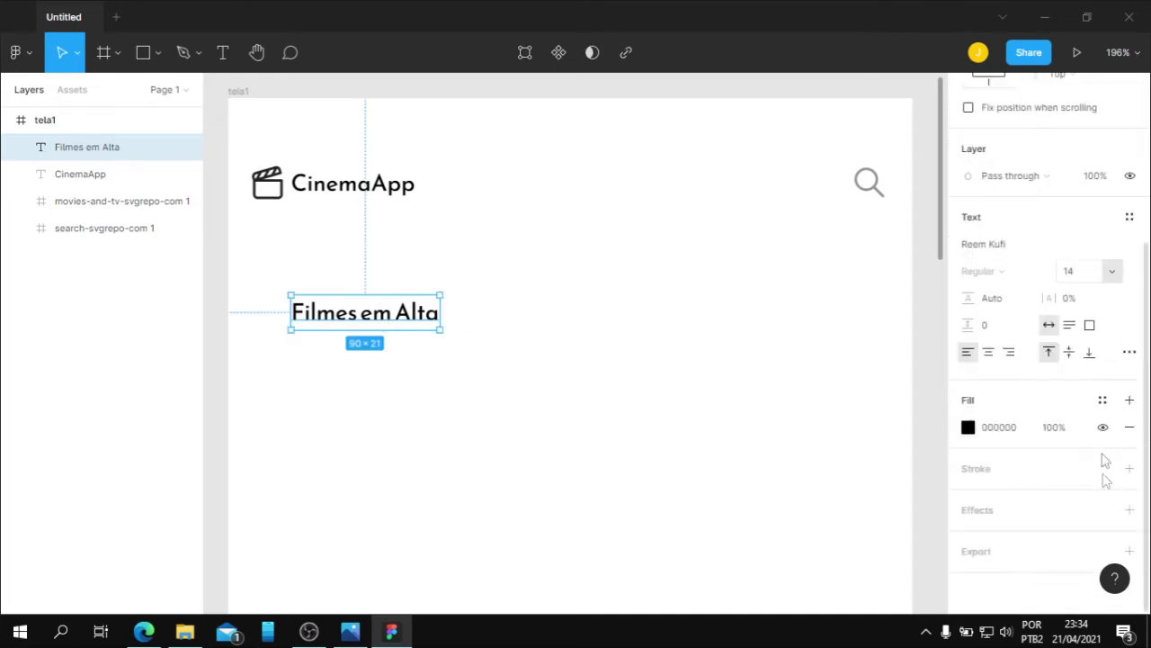
left_click(1112, 272)
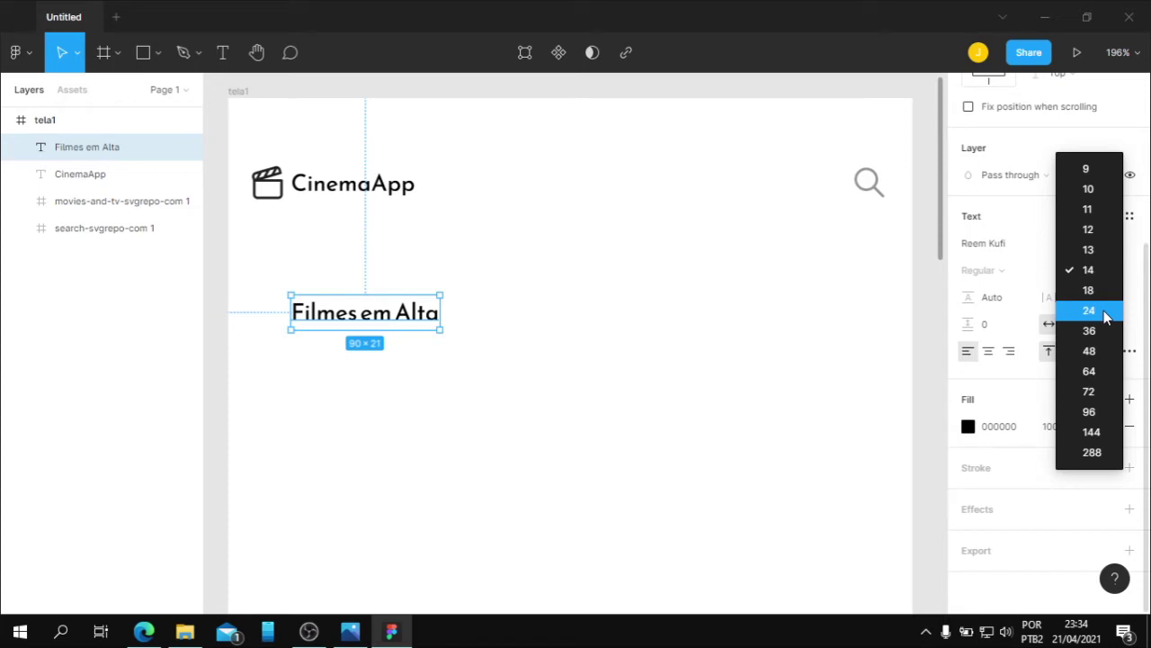
left_click(1109, 317)
left_click(1113, 271)
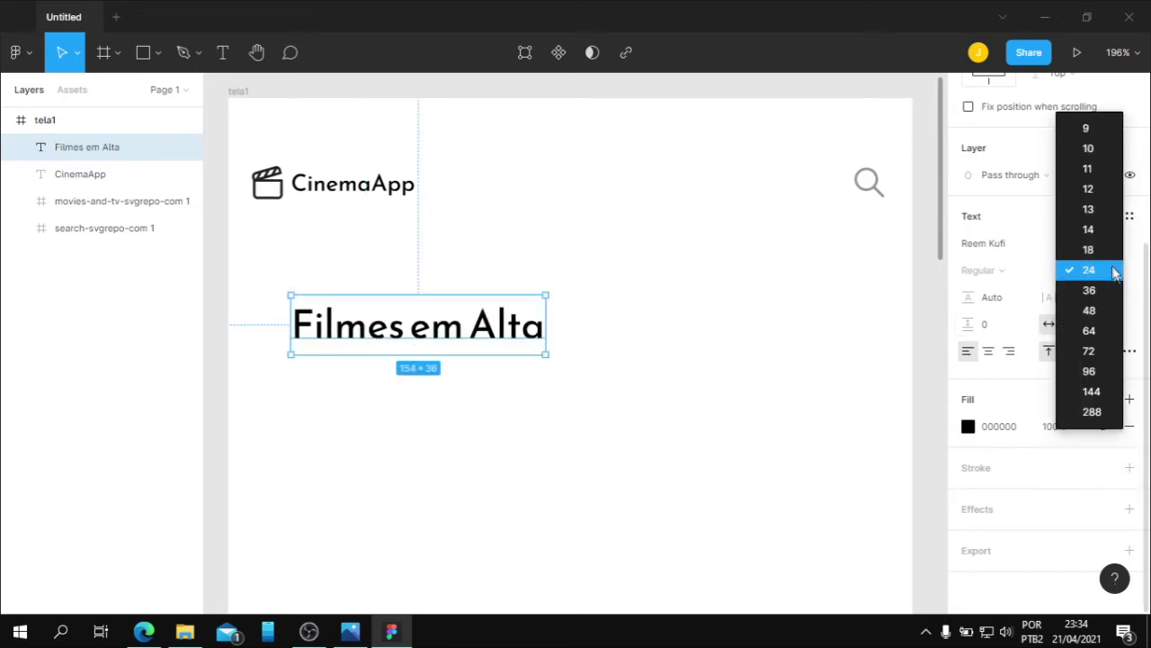
left_click(1088, 250)
left_click_drag(360, 325, 338, 325)
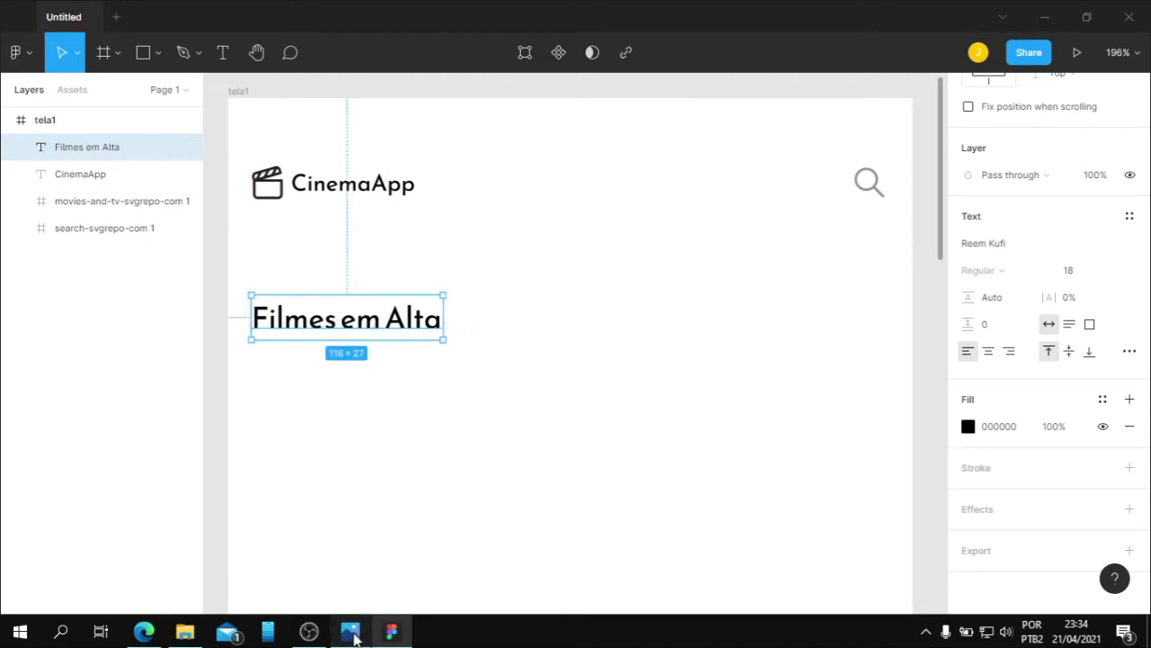
Enlarge the Filmes em Alta heading to 24, duplicate it just below, and recheck the reference
left_click(351, 633)
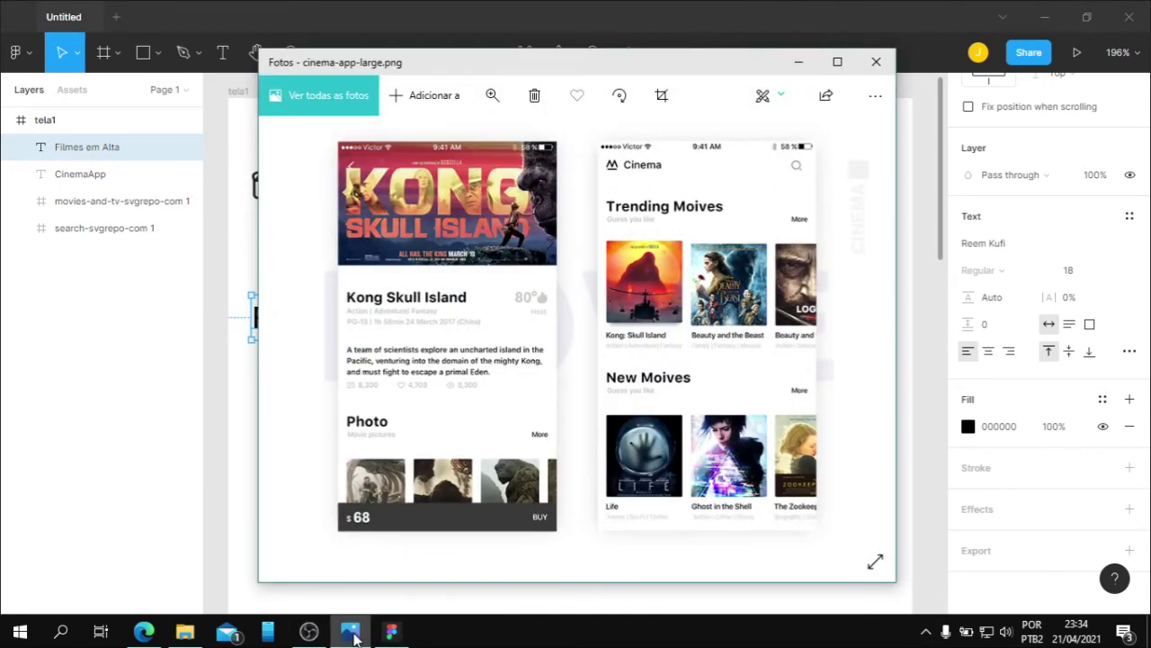
left_click(353, 634)
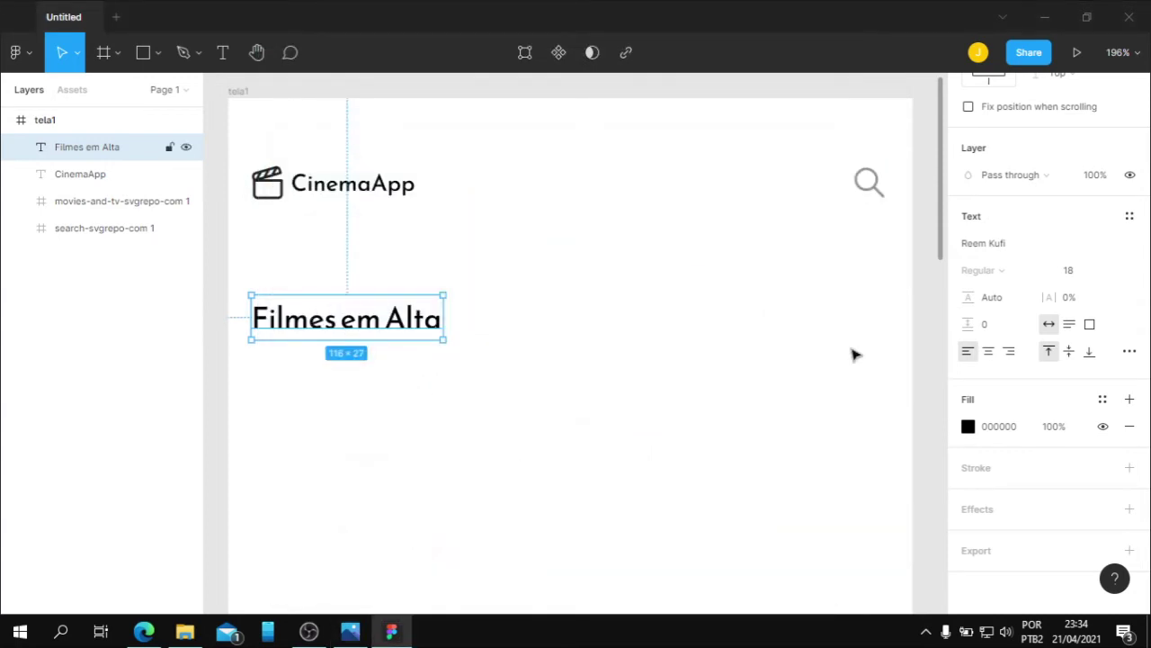
left_click(1118, 271)
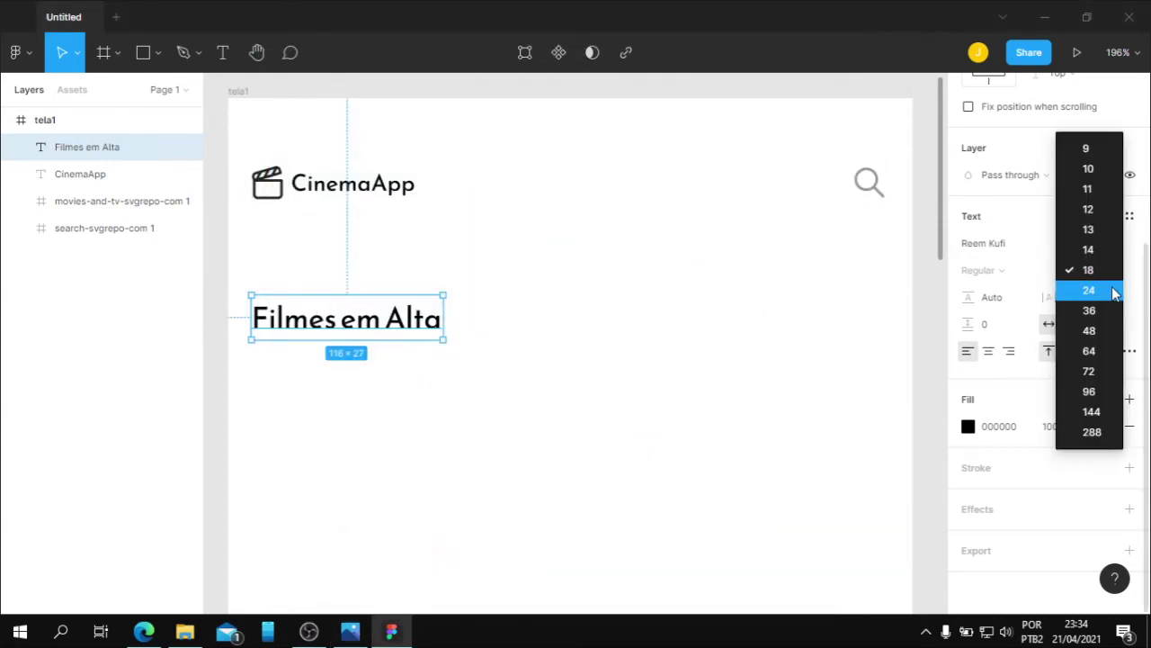
left_click(1089, 290)
left_click_drag(387, 342, 389, 400, "alt")
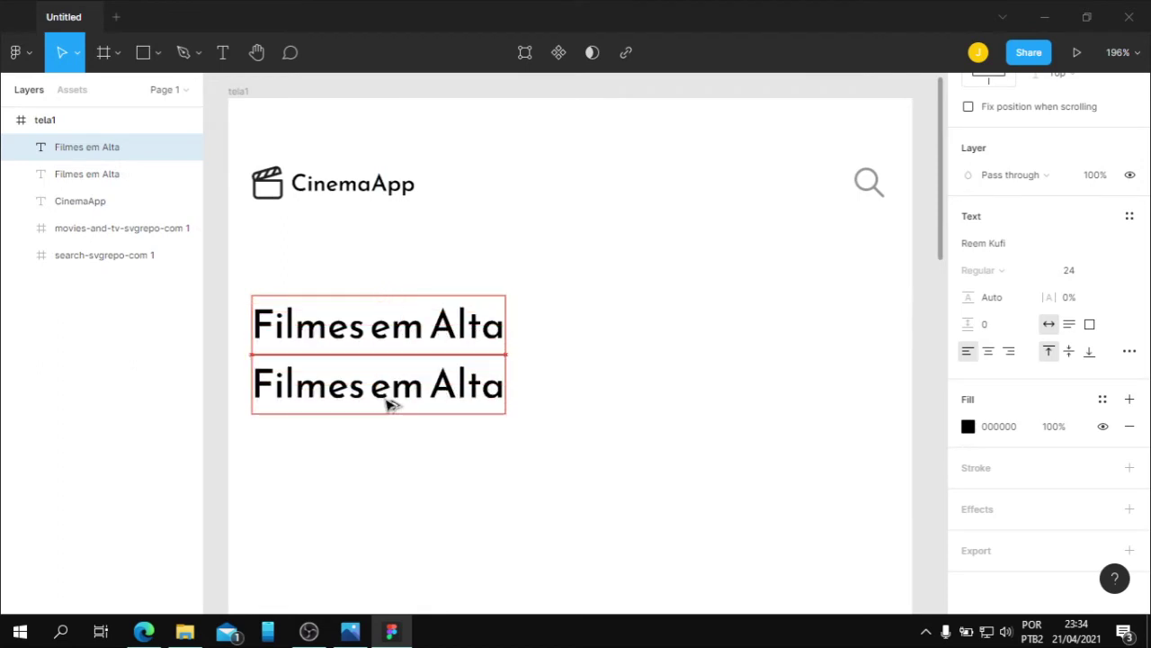
left_click(355, 633)
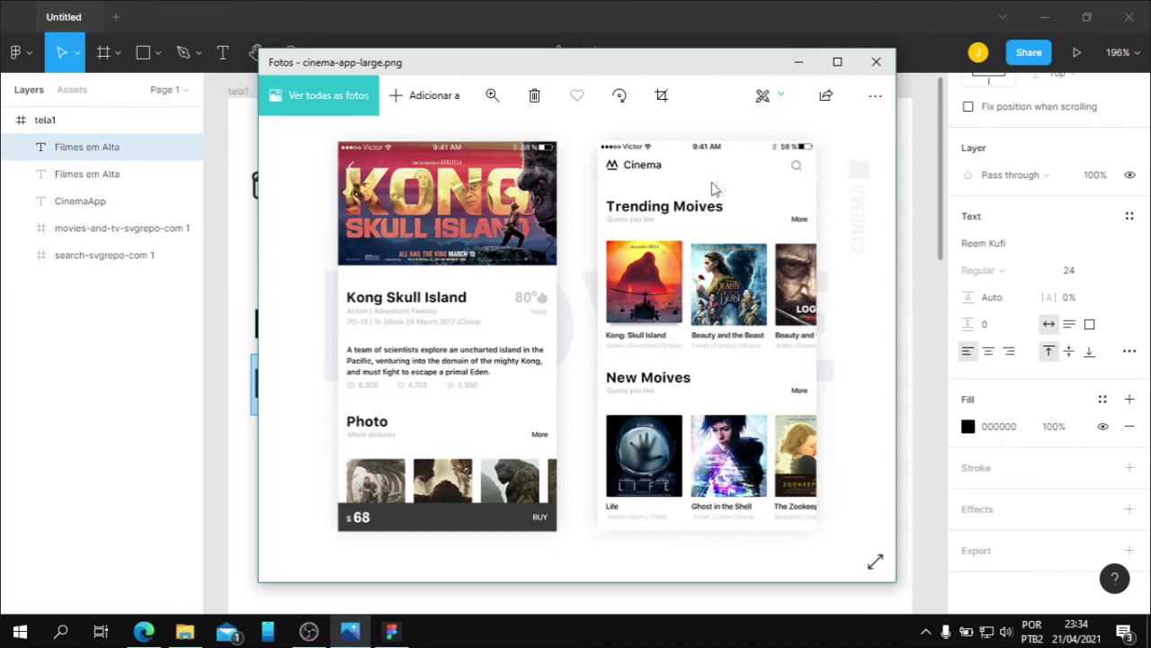
left_click(798, 62)
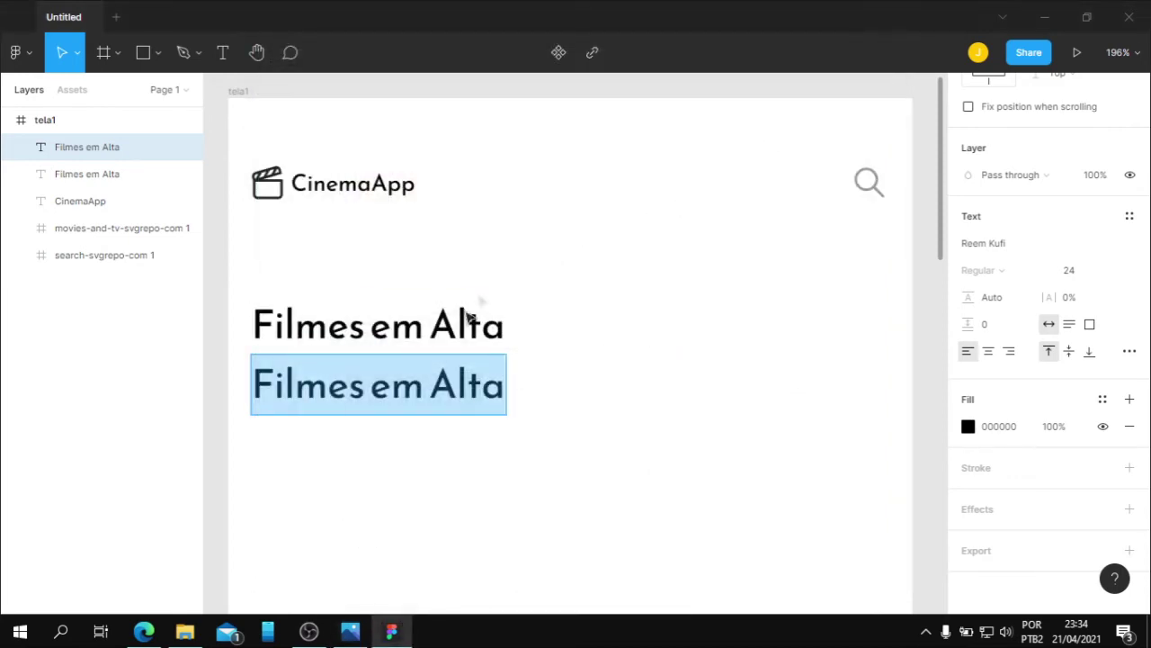
Retype the lower copy as 'De acordo com o seu gosto'
left_click(444, 401)
key("ctrl+a")
type("De acordo com o seu")
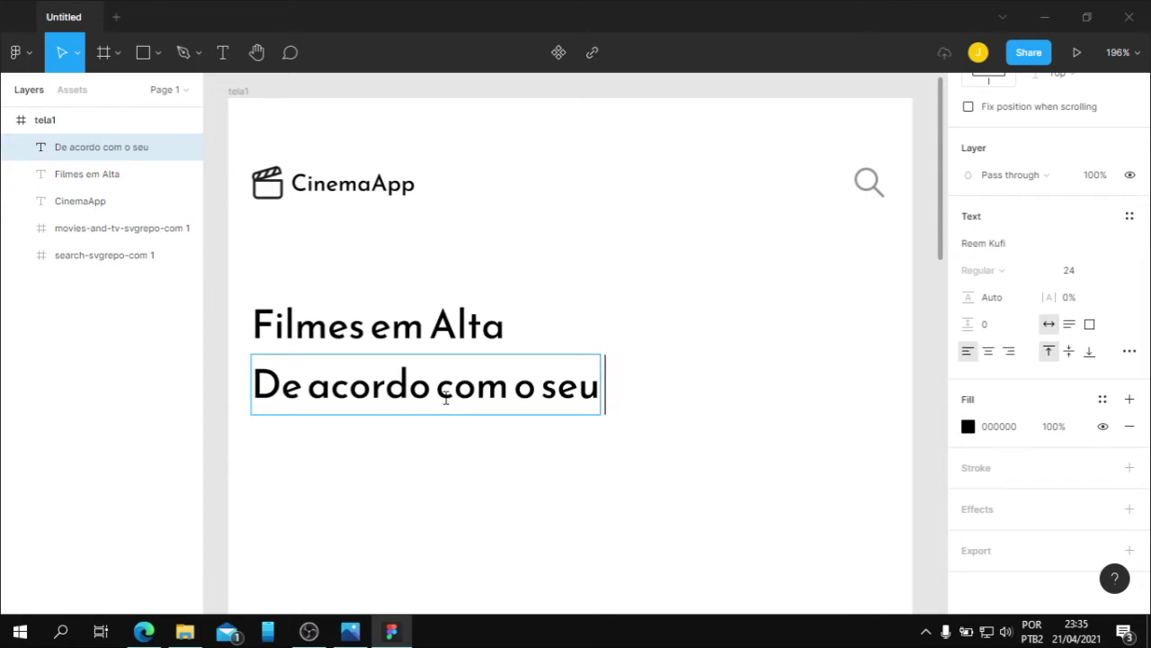
type(" gosto")
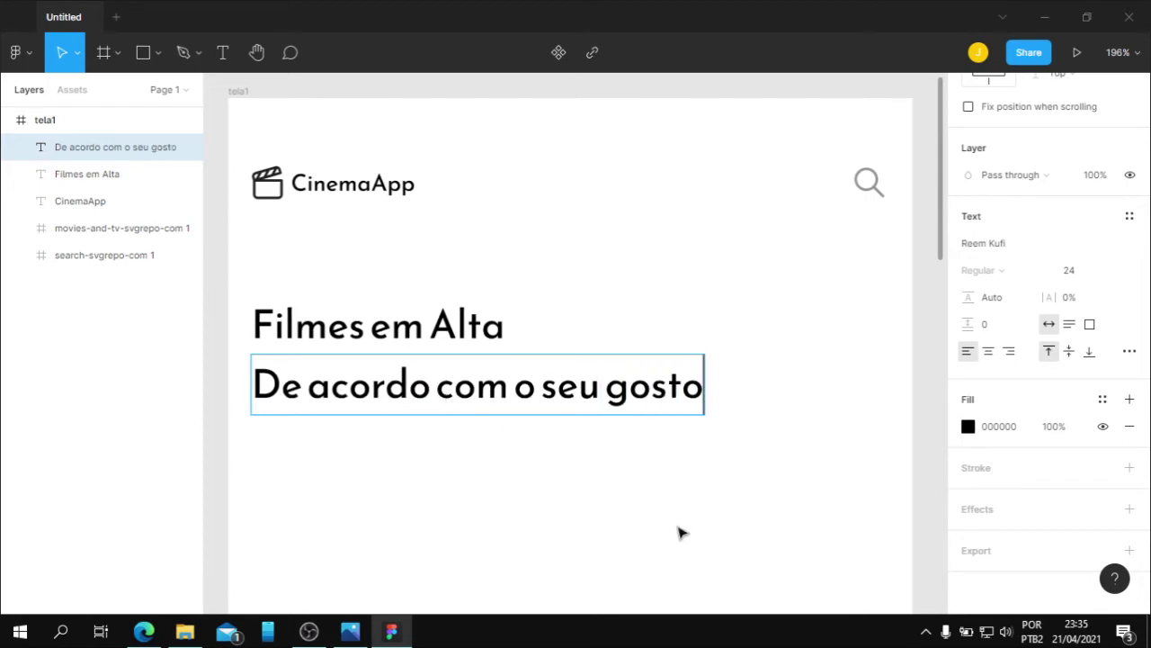
key("Escape")
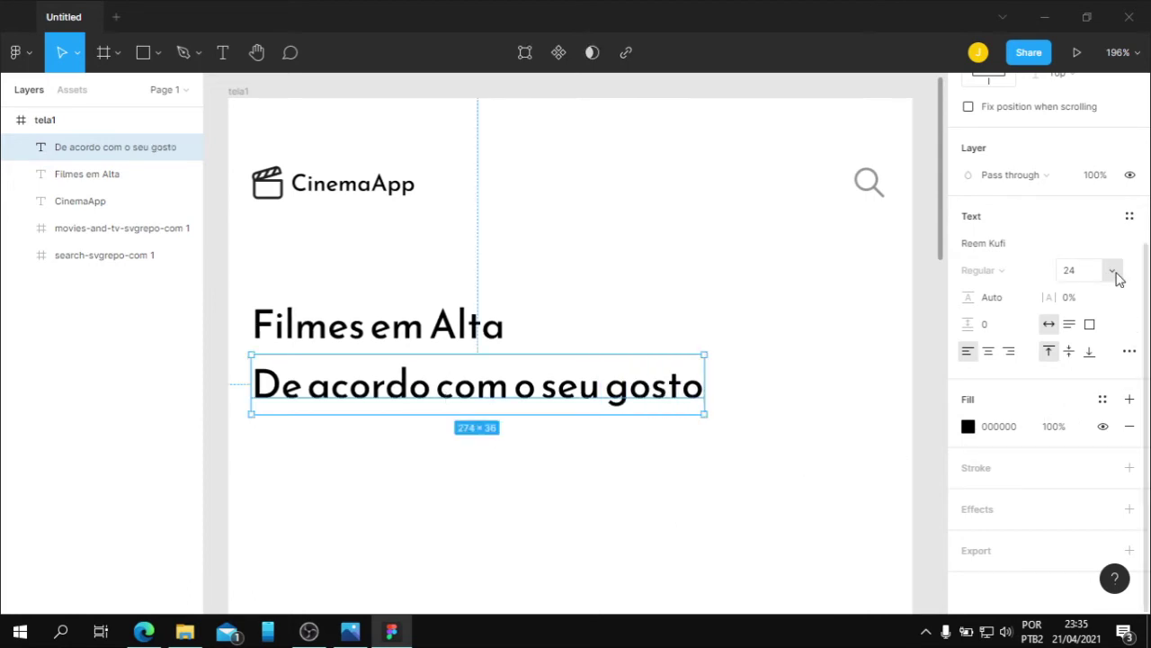
Reduce the subtitle's font size to 9
left_click(1113, 271)
left_click(1098, 188)
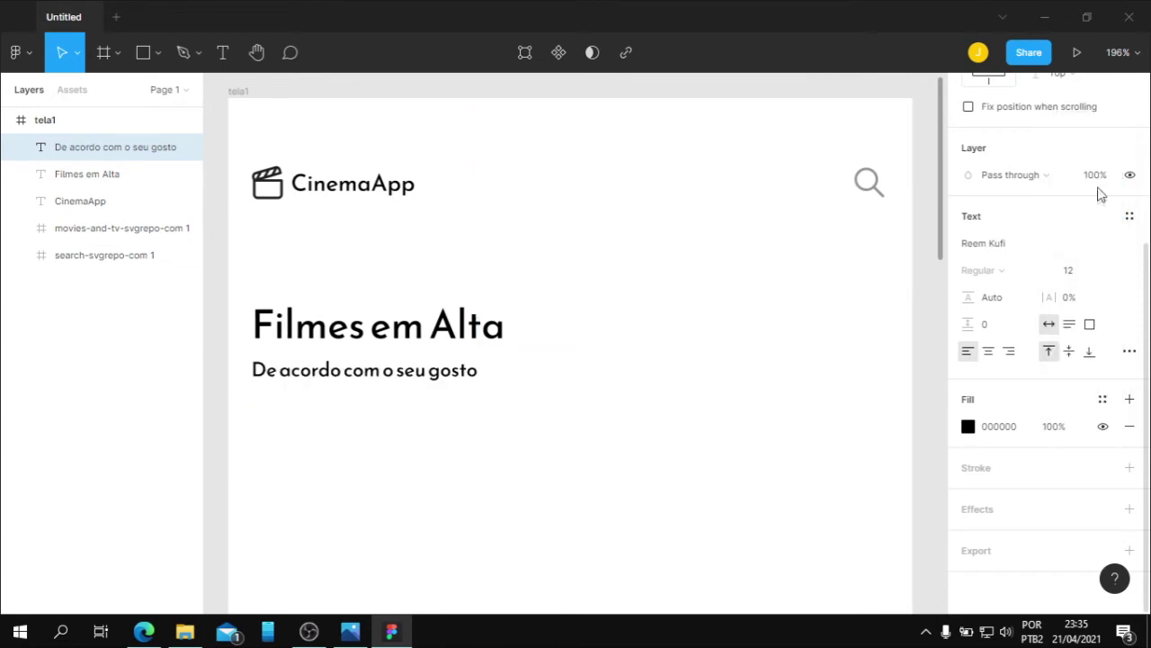
left_click(1113, 271)
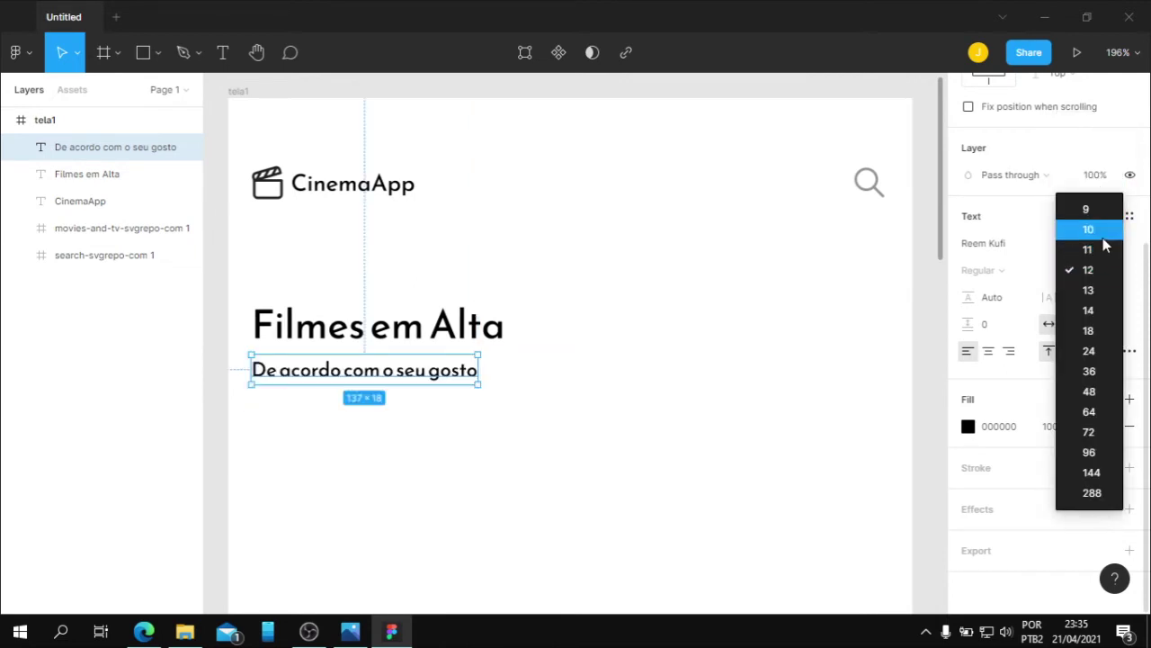
left_click(1104, 237)
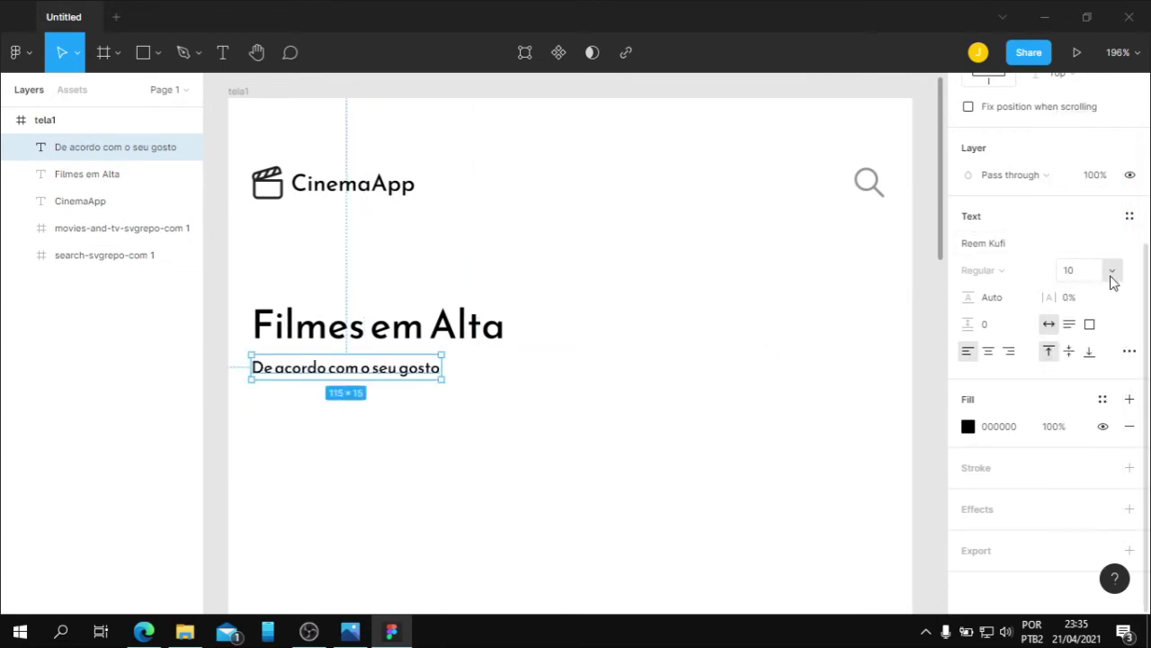
left_click(1111, 275)
left_click(1110, 249)
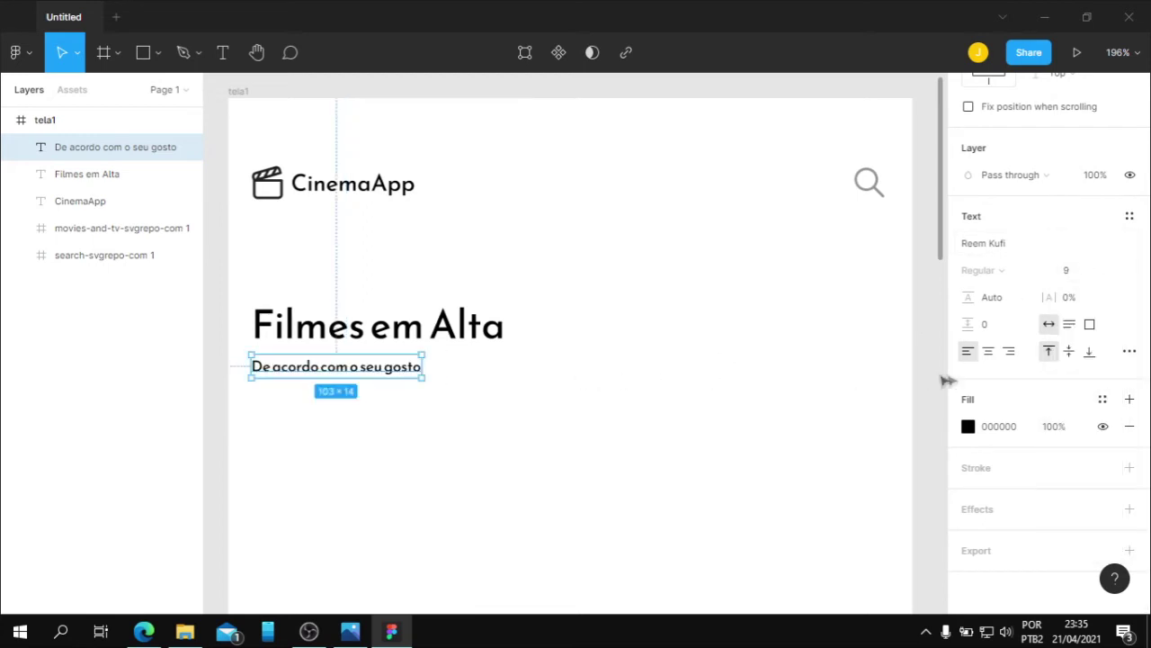
Colour the subtitle light grey C9C9C9 and nudge it up under the heading
left_click(969, 427)
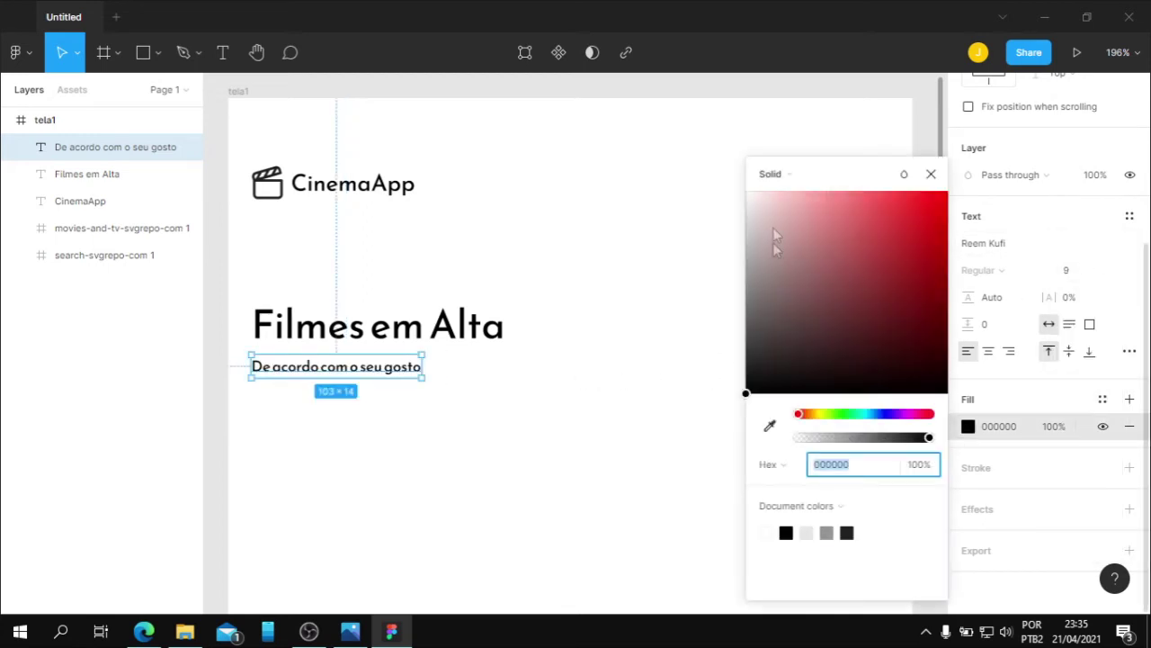
left_click_drag(756, 217, 745, 235)
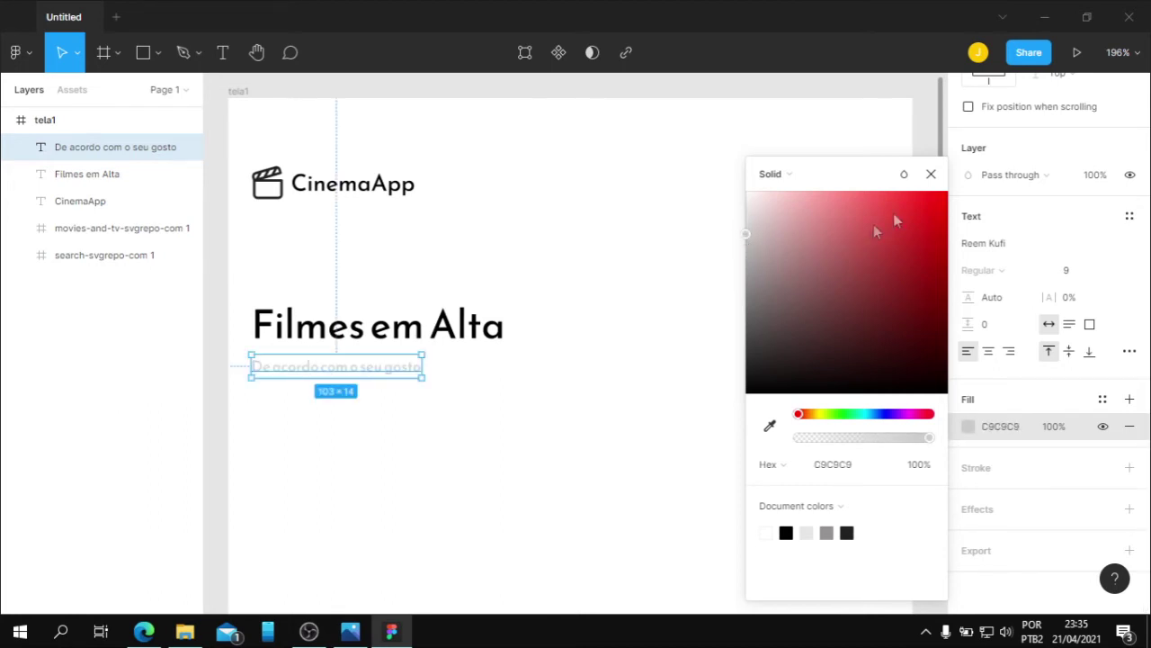
left_click(930, 175)
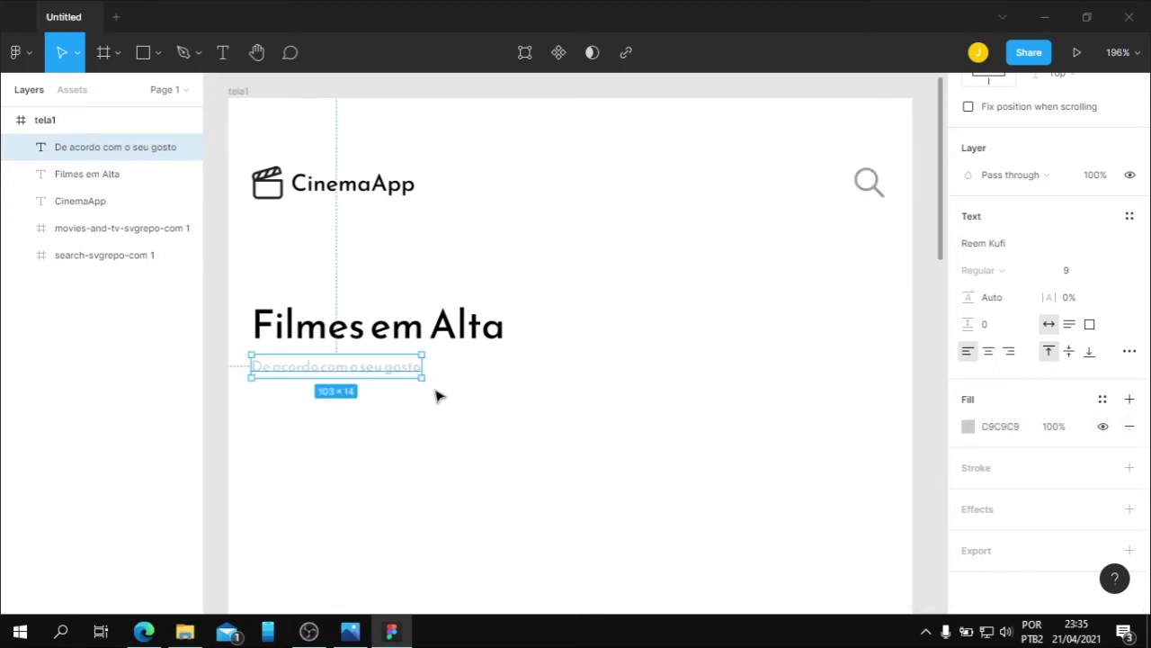
key("Up")
key("Up")
key("Up")
key("Up")
key("Up")
key("Up")
key("Up")
key("Up")
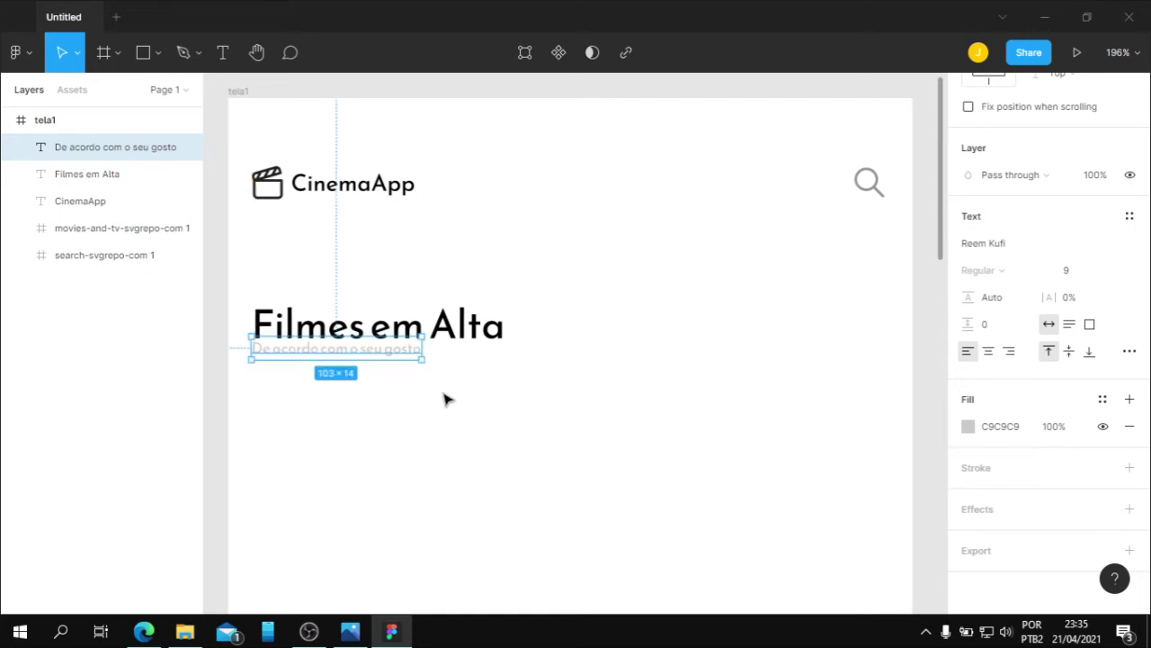
Compare the header against the reference mockup twice and recenter the canvas on the heading
left_click(441, 398)
left_click(349, 633)
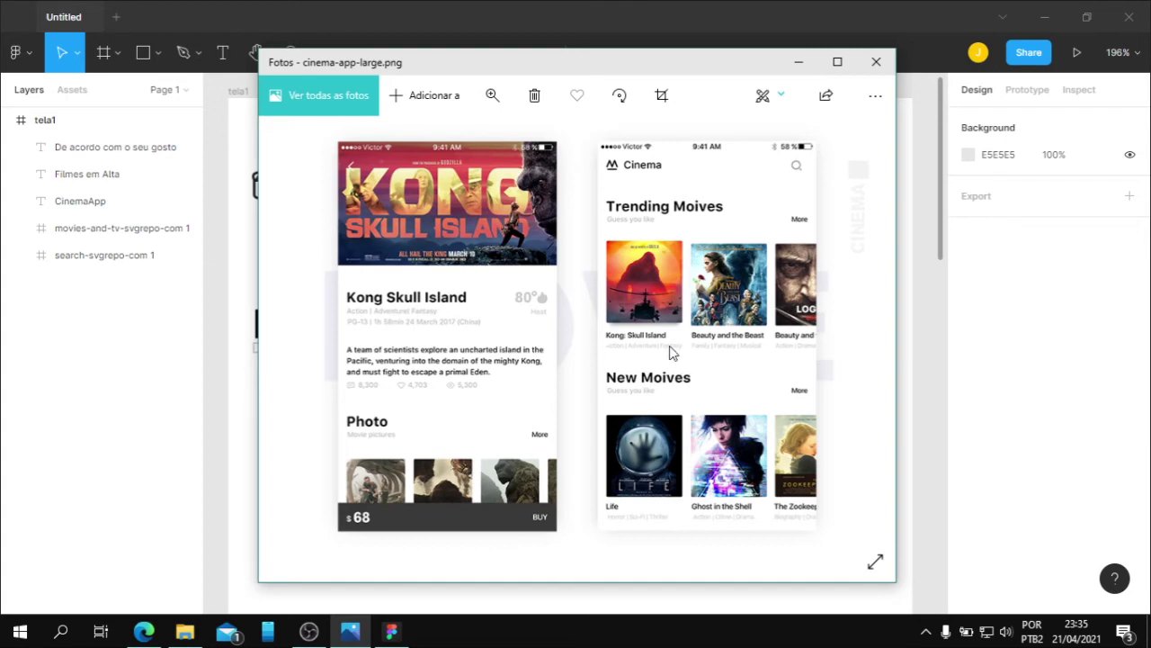
left_click(797, 64)
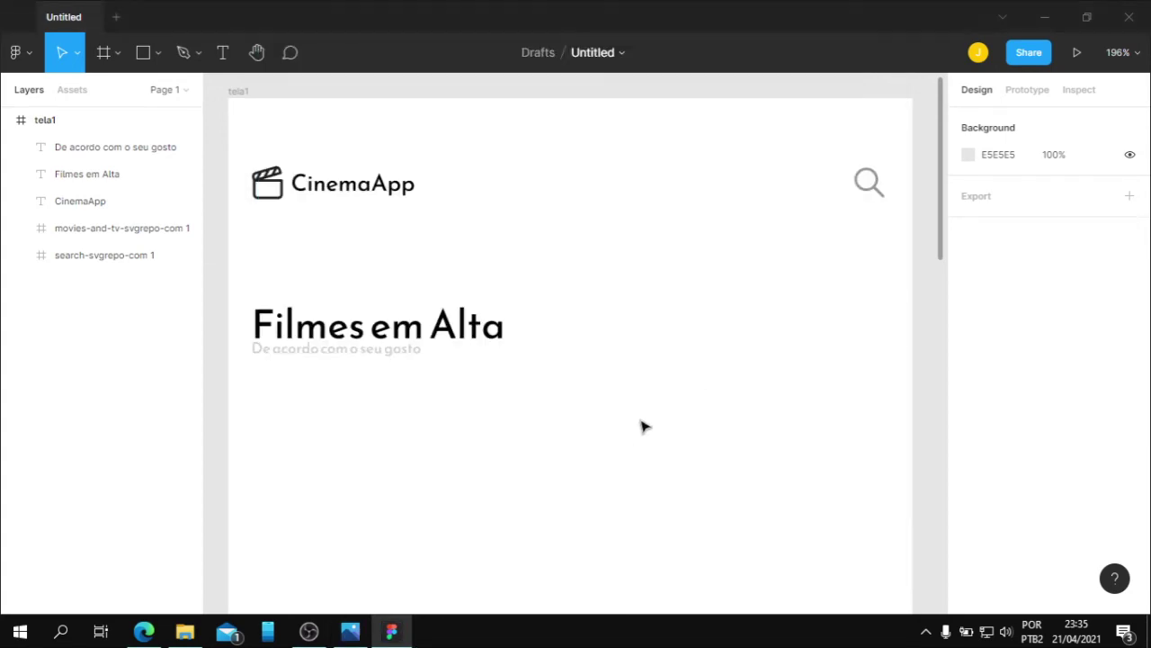
left_click_drag(663, 404, 650, 321)
left_click(350, 633)
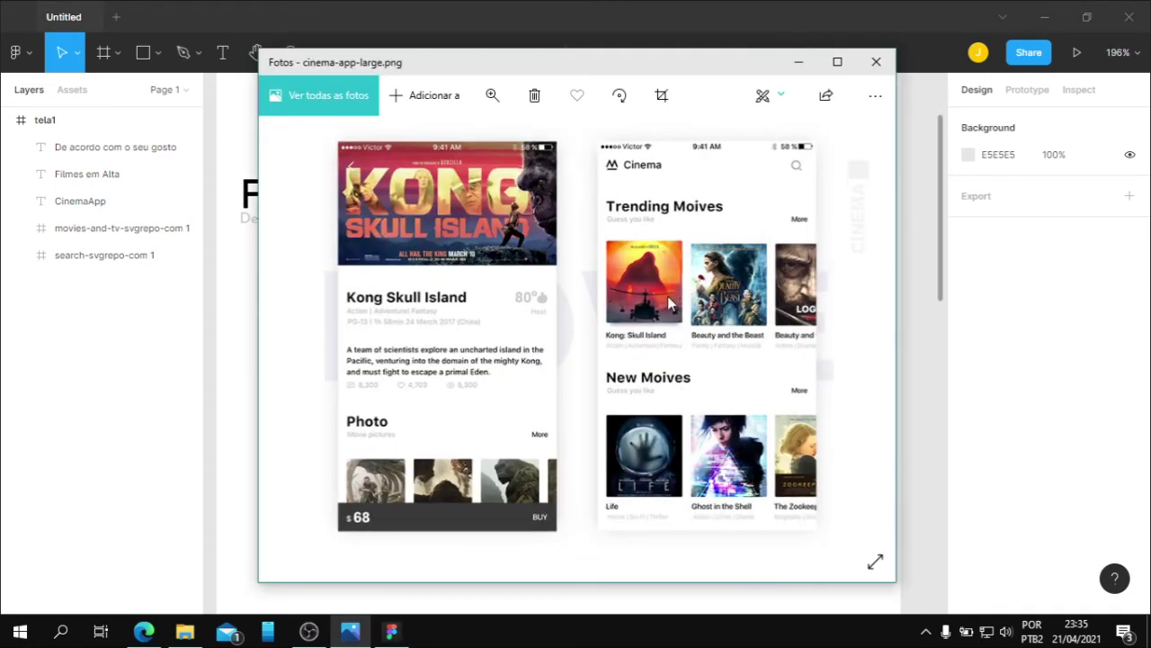
left_click(797, 62)
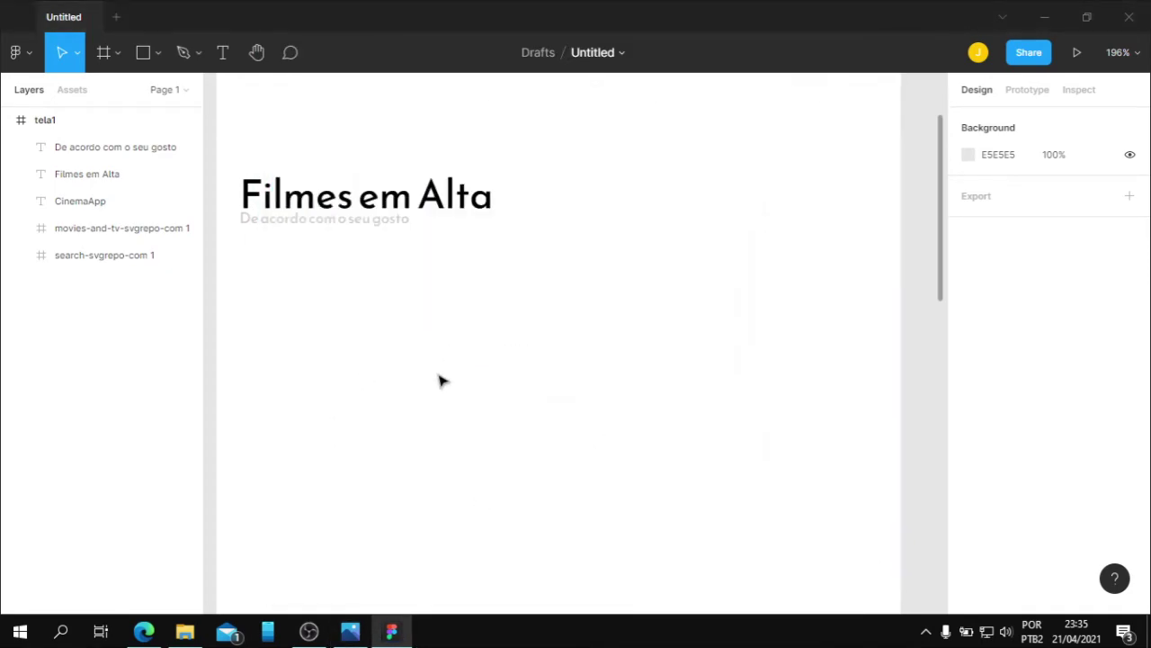
left_click_drag(419, 355, 442, 339)
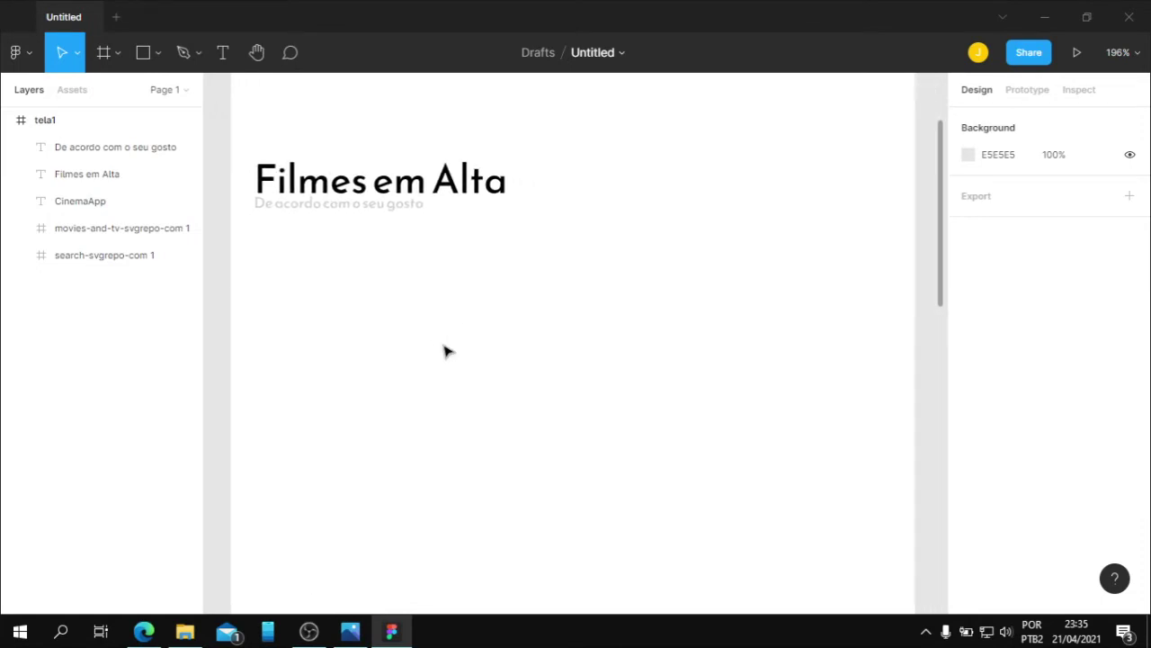
Draw a grey 108×113 rectangle below the Filmes em Alta subtitle and nudge it into place
left_click(157, 56)
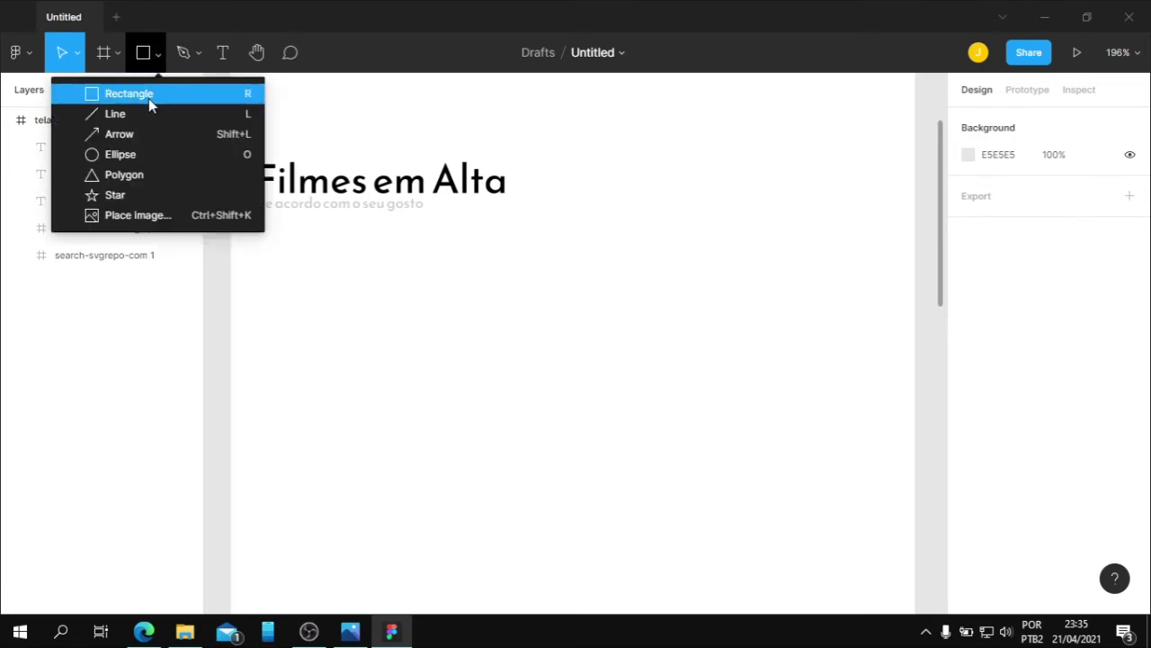
left_click(148, 95)
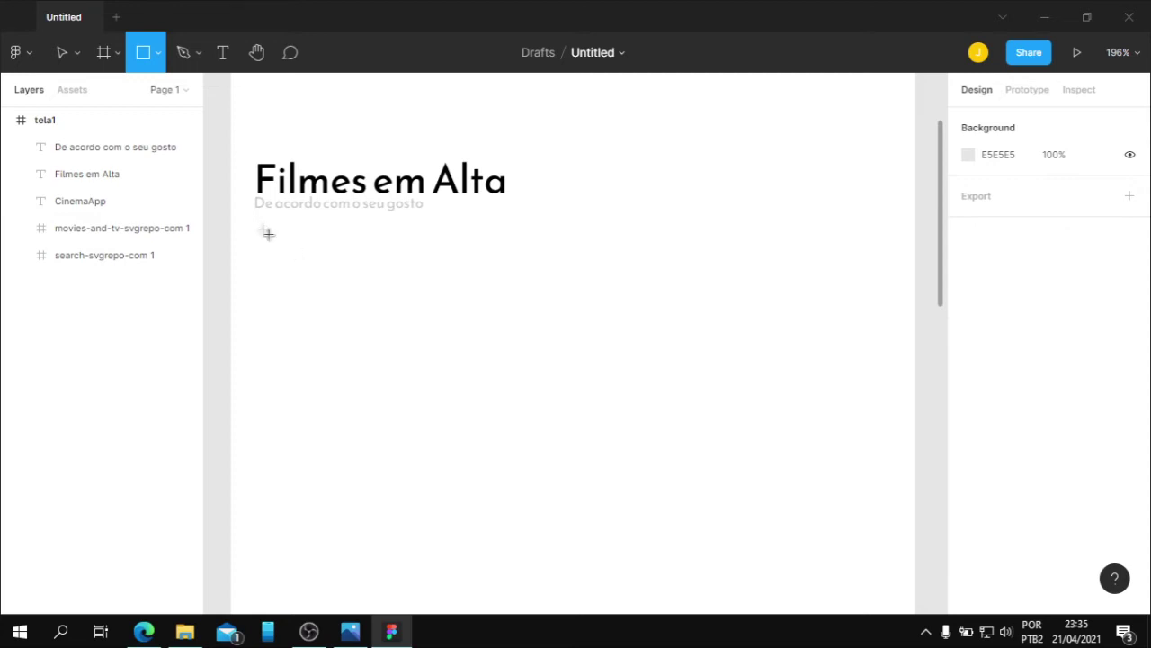
left_click_drag(262, 228, 440, 423)
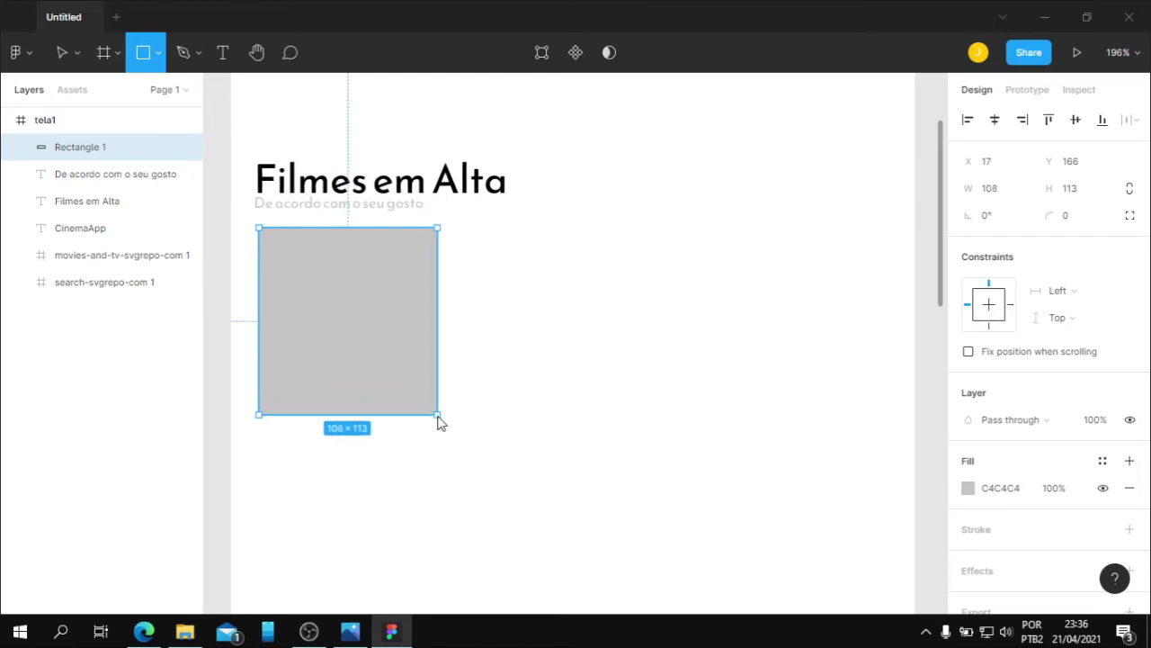
left_click(349, 633)
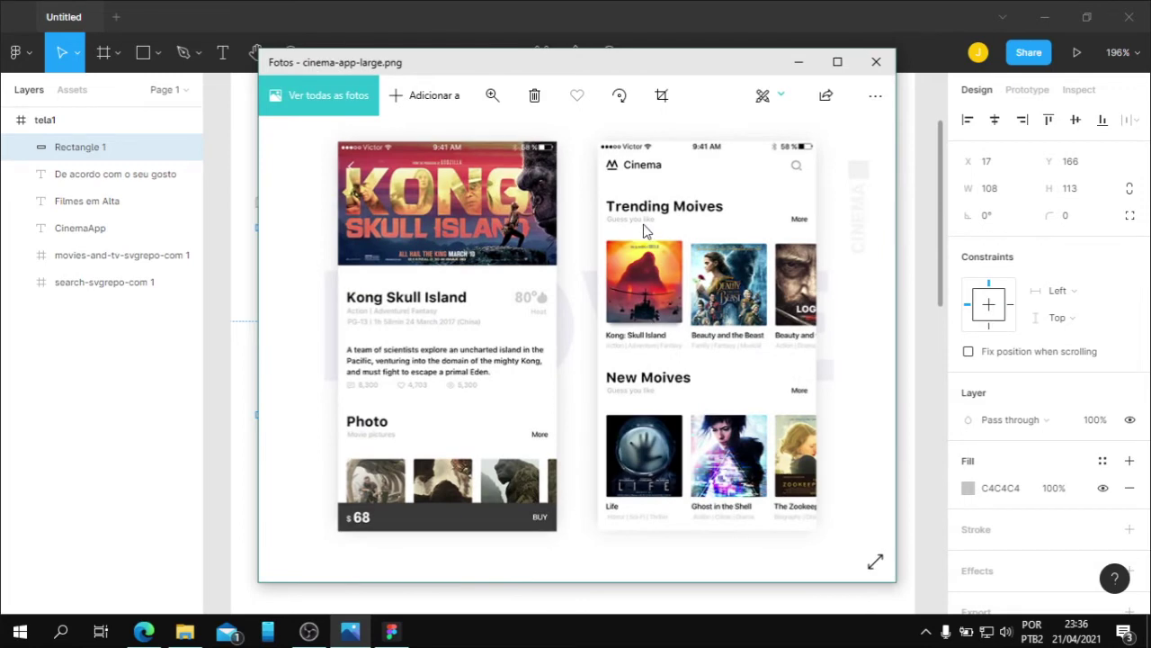
left_click(798, 62)
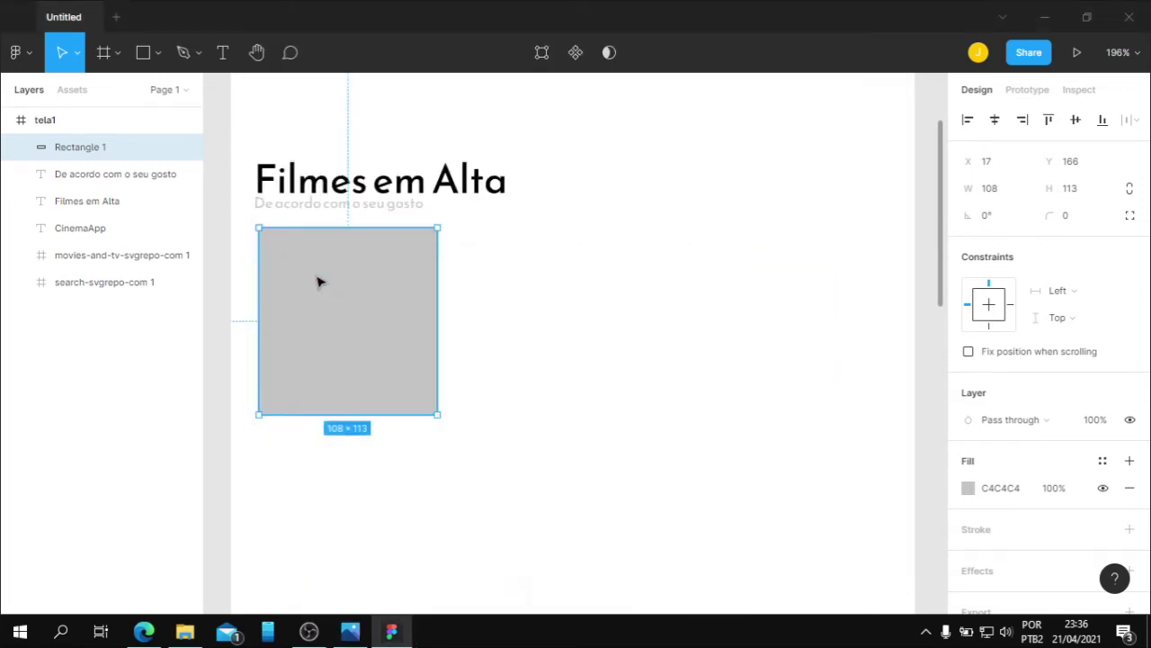
left_click_drag(366, 288, 363, 309)
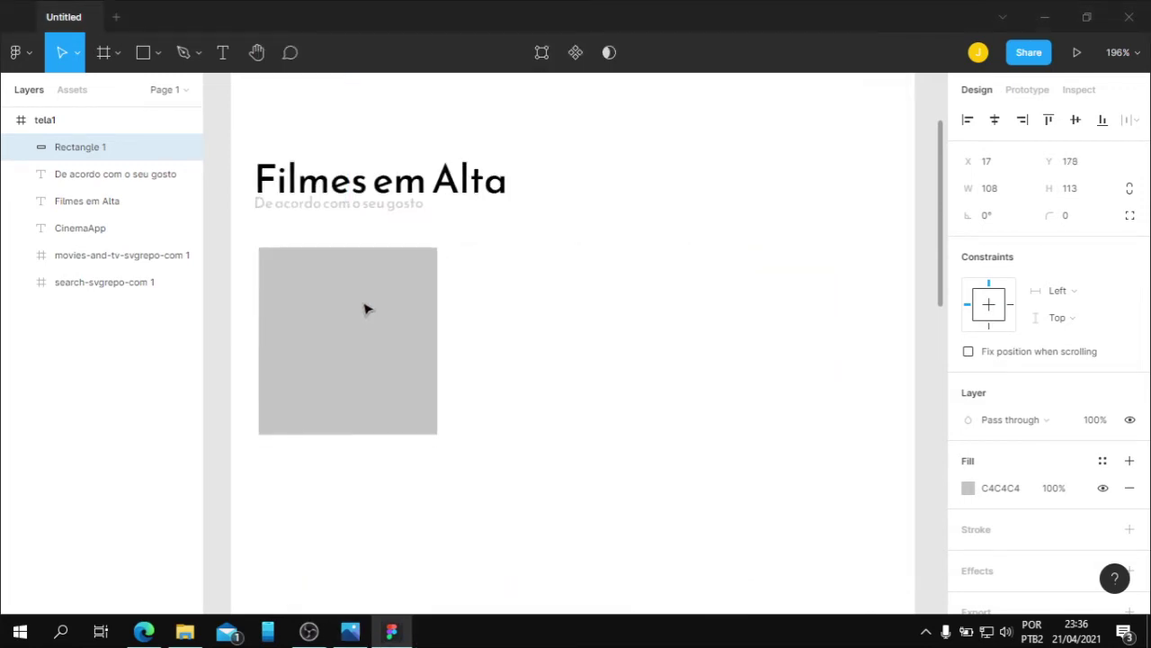
left_click_drag(362, 310, 362, 312)
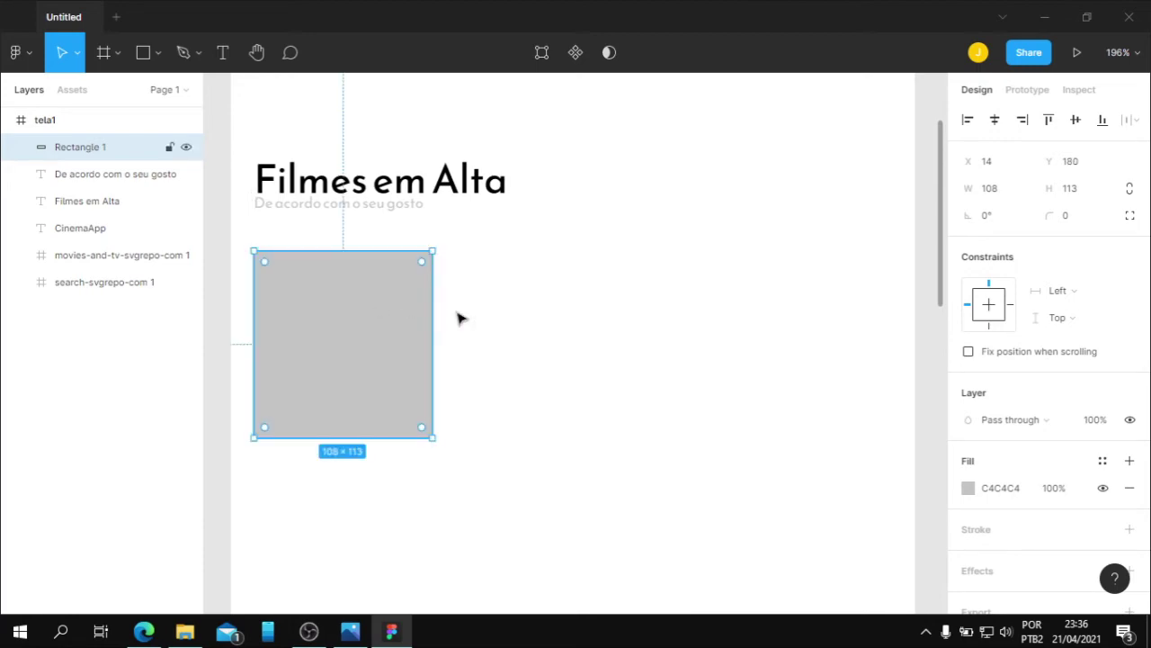
Check the reference and round the rectangle's corners to radius 4
left_click(356, 634)
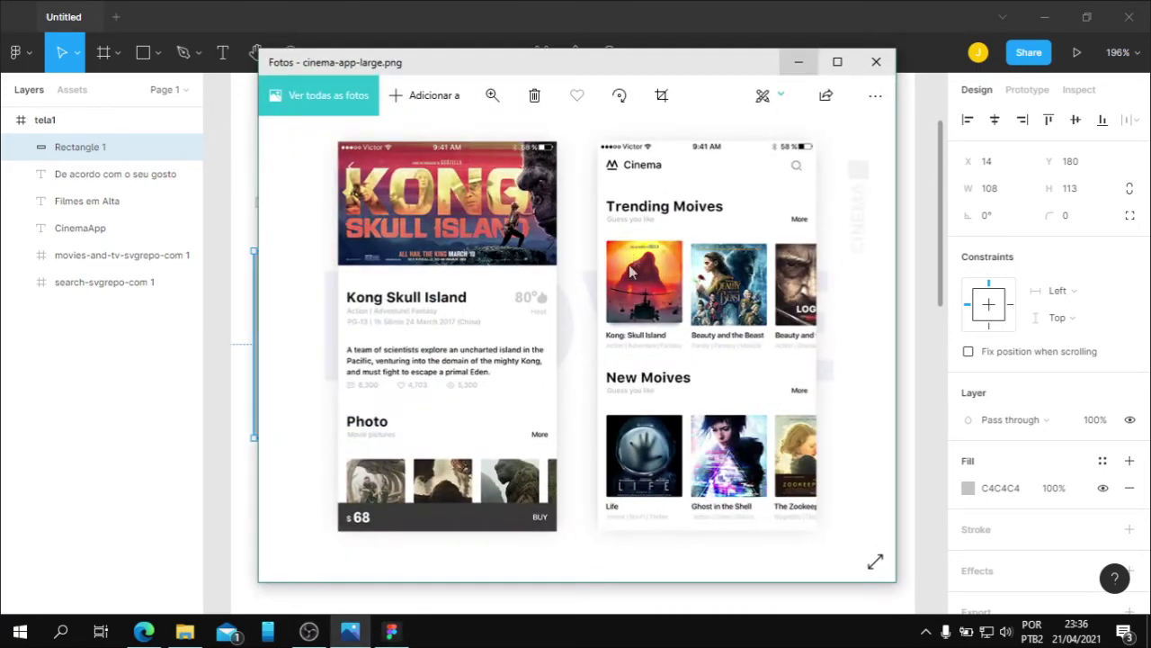
left_click(797, 63)
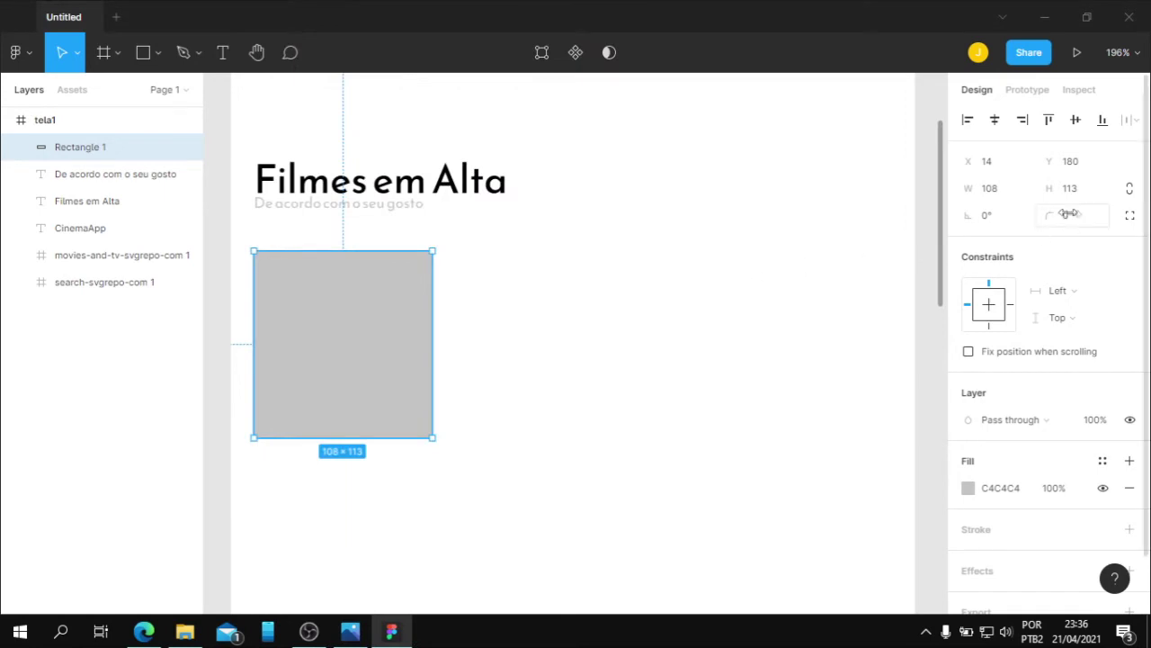
left_click_drag(1048, 215, 1145, 222)
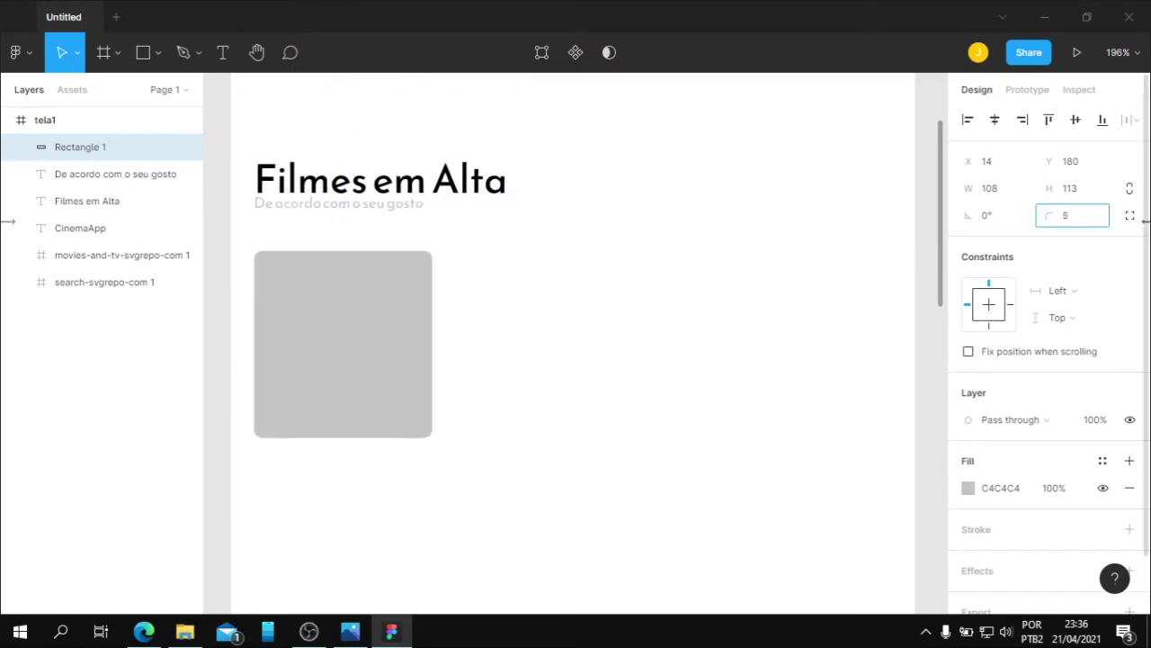
left_click_drag(8, 222, 1124, 224)
left_click(1091, 224)
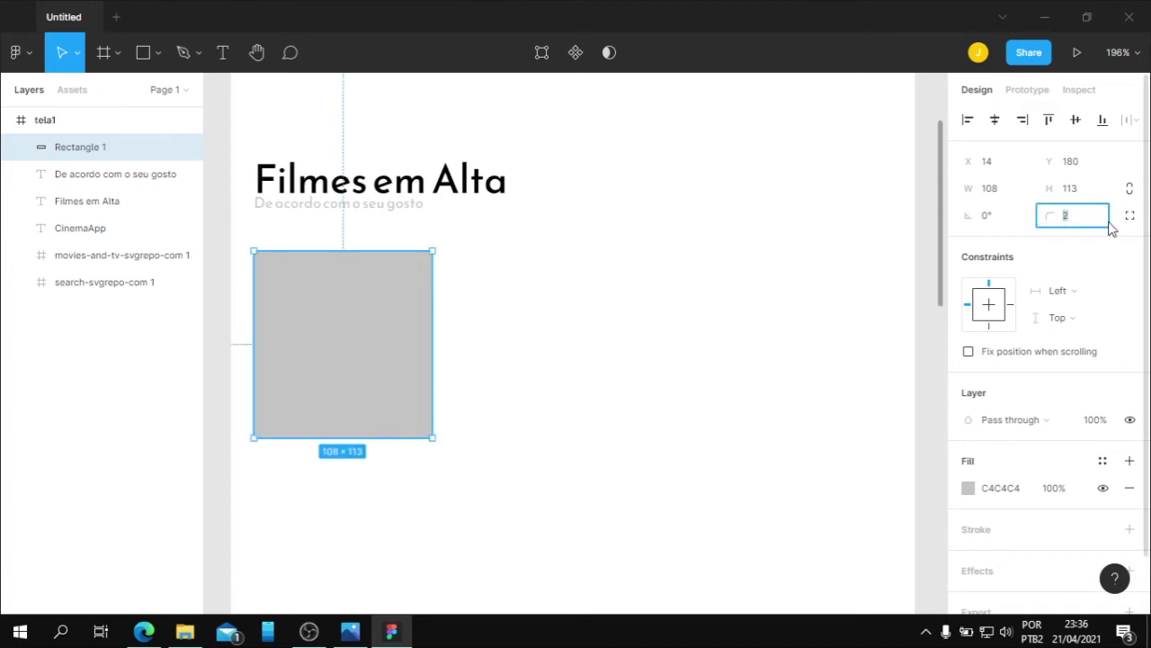
key("Return")
left_click(604, 352)
left_click(456, 184)
Copy the heading beneath the rectangle, set it to size 13, and retype it as 'Mortal Kombat'
left_click_drag(456, 185, 469, 474)
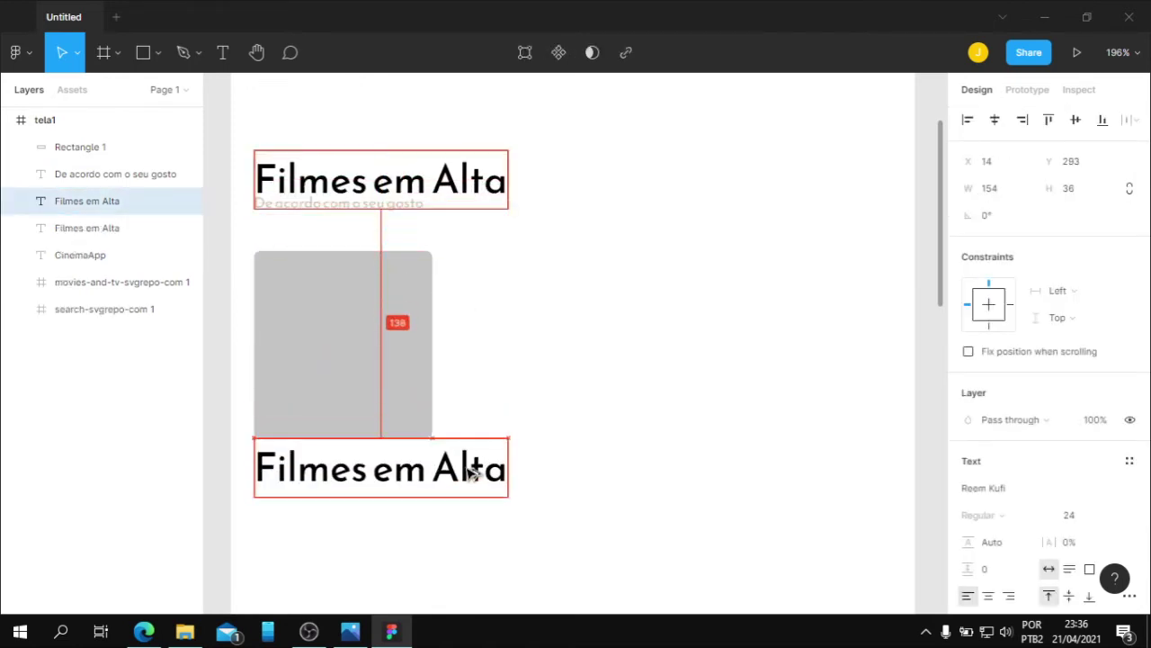
left_click_drag(469, 474, 471, 474)
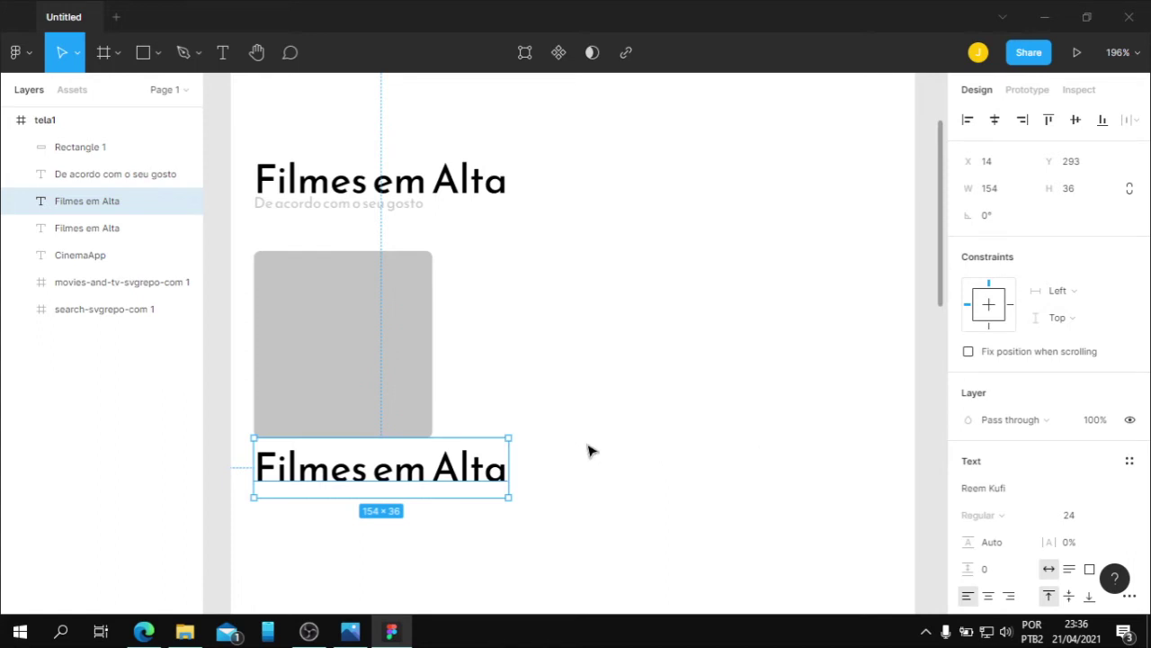
scroll(593, 447, "down", 1)
scroll(620, 437, "down", 1)
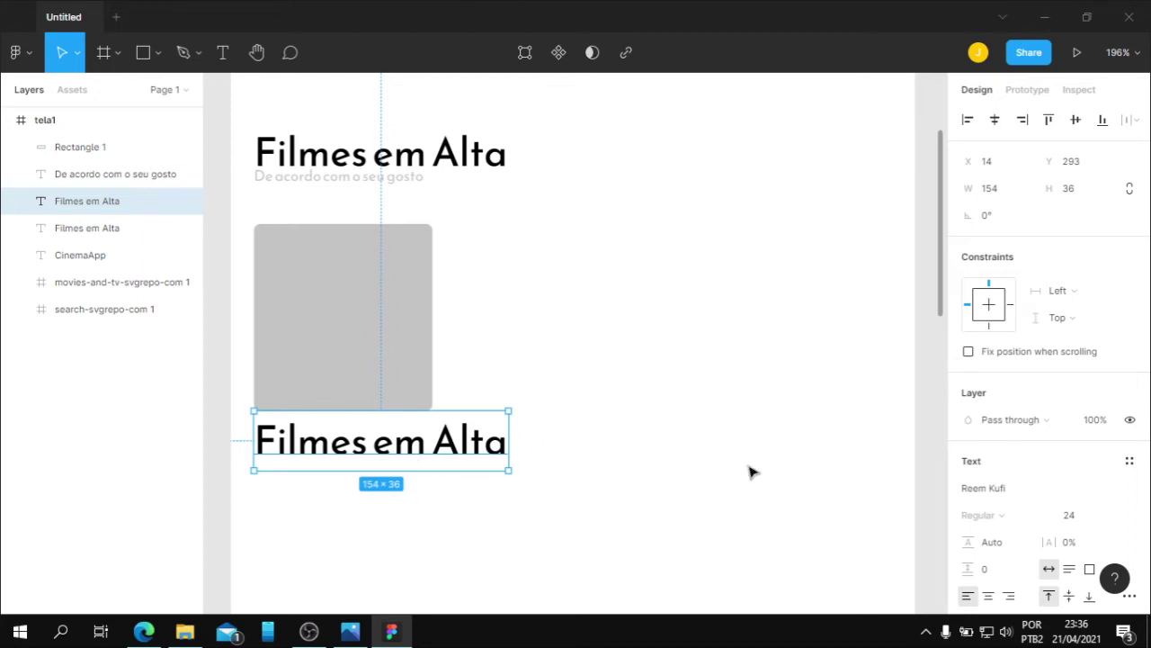
scroll(829, 428, "down", 2)
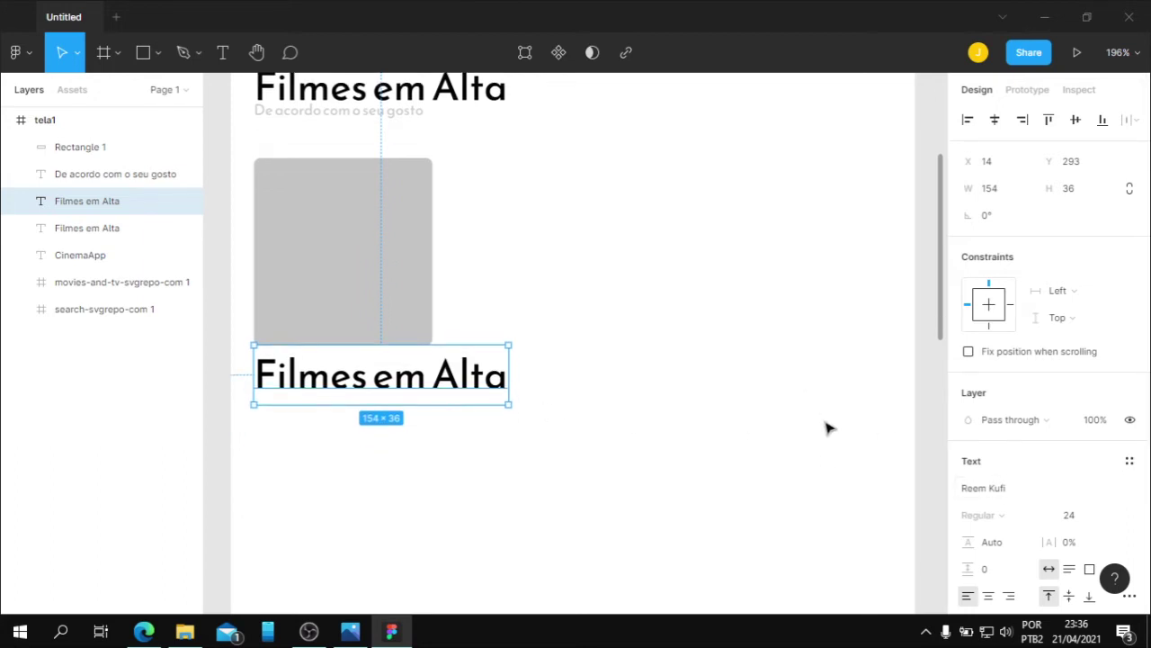
scroll(828, 428, "up", 1)
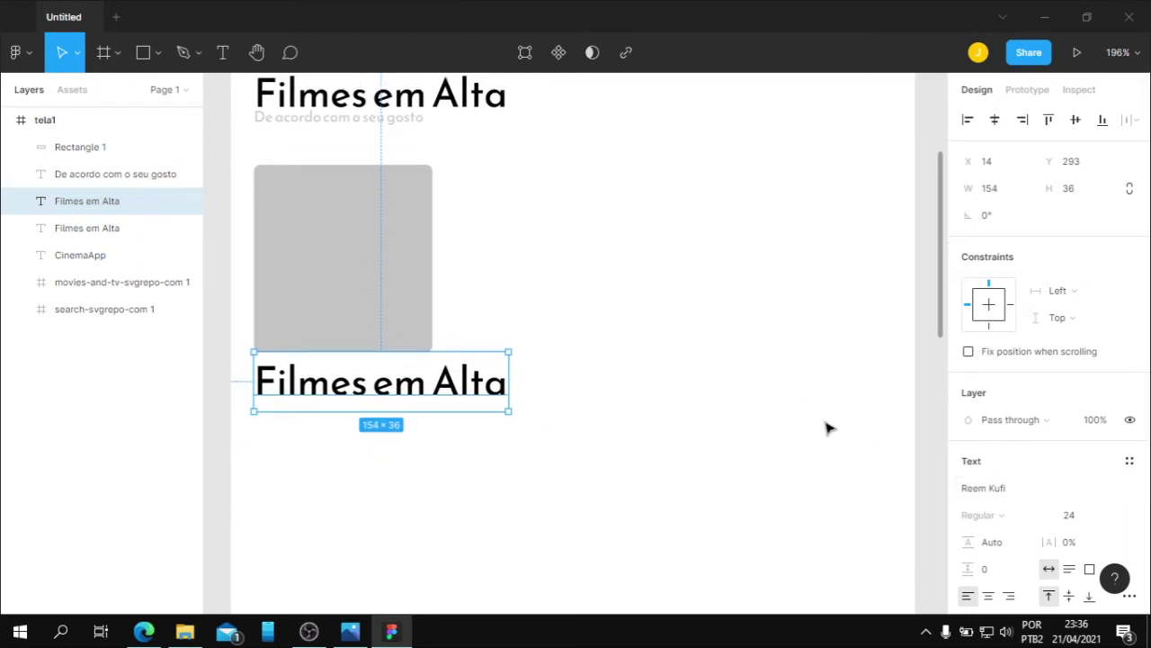
left_click(1115, 519)
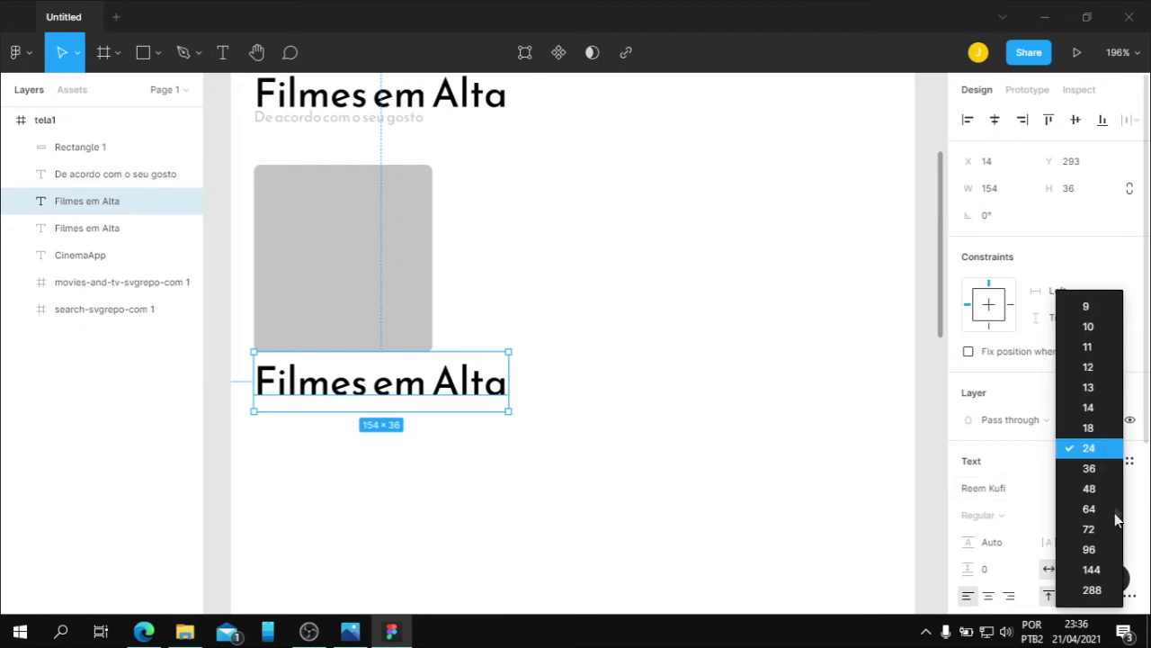
left_click(1112, 387)
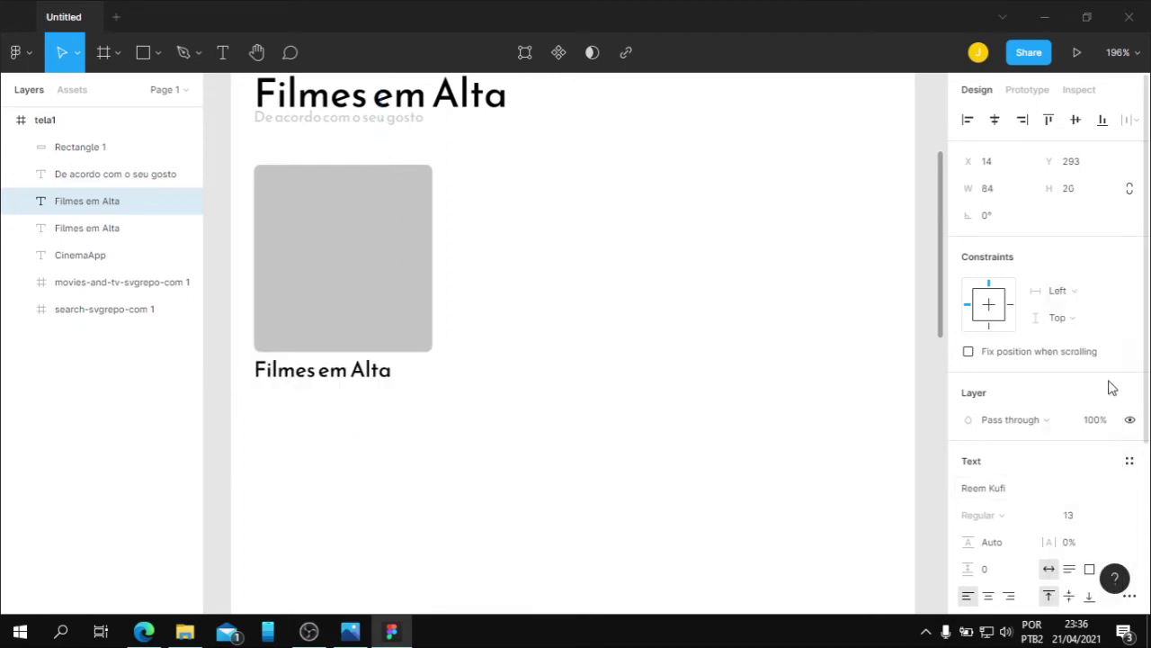
double_click(329, 371)
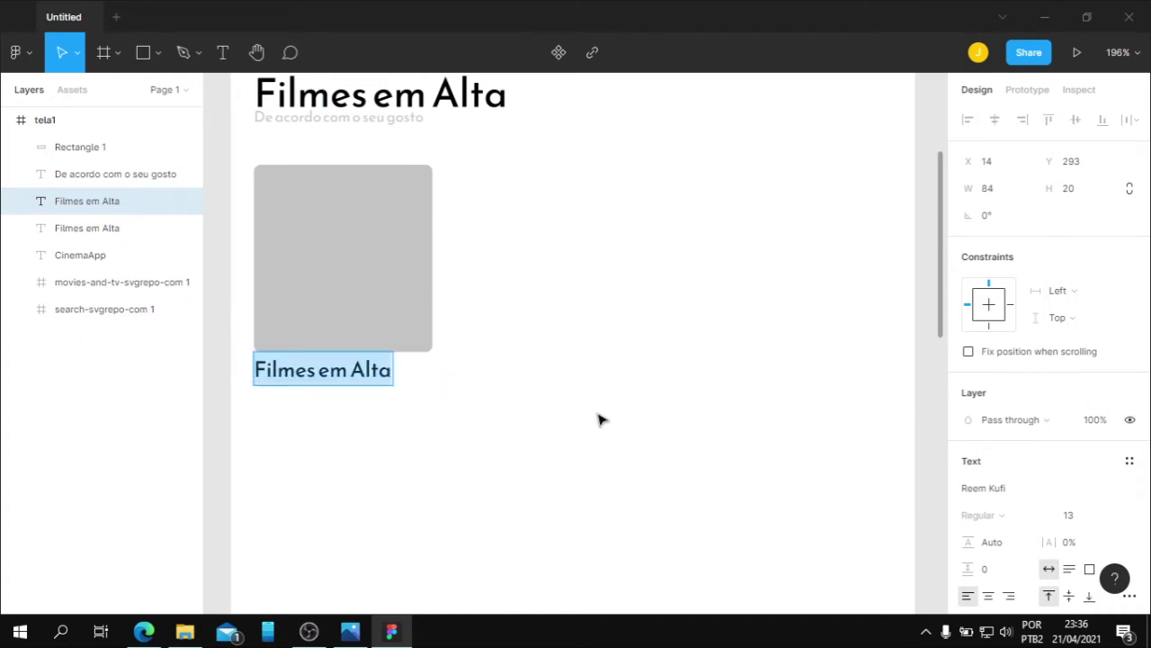
type("Mort")
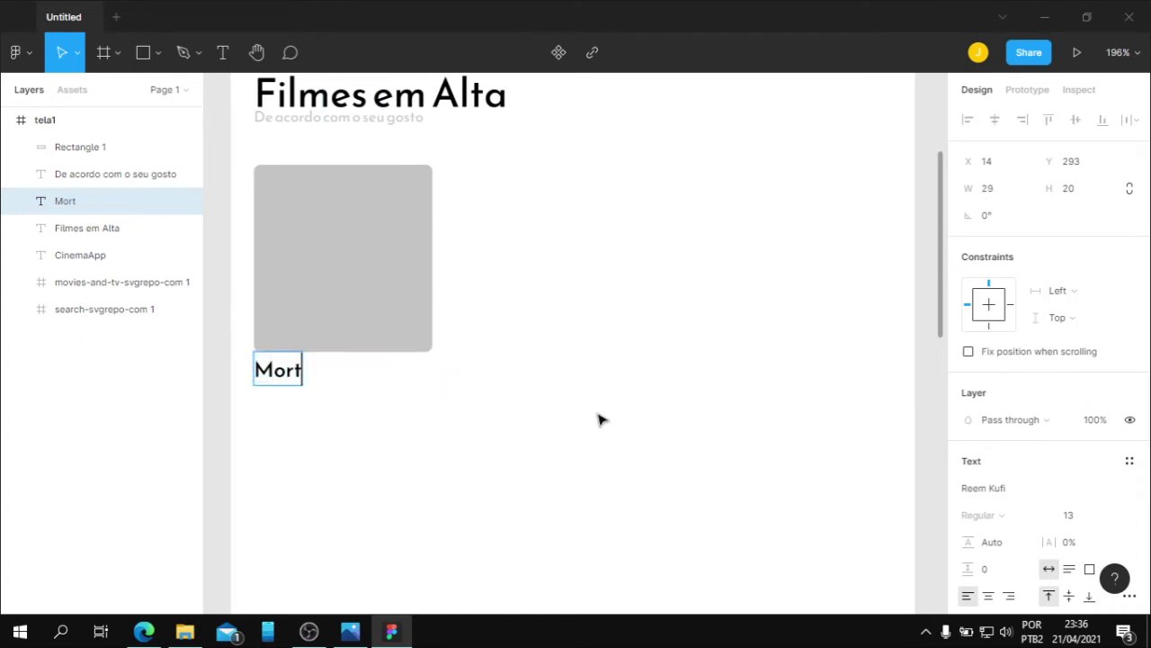
type("al Kombat")
key("Escape")
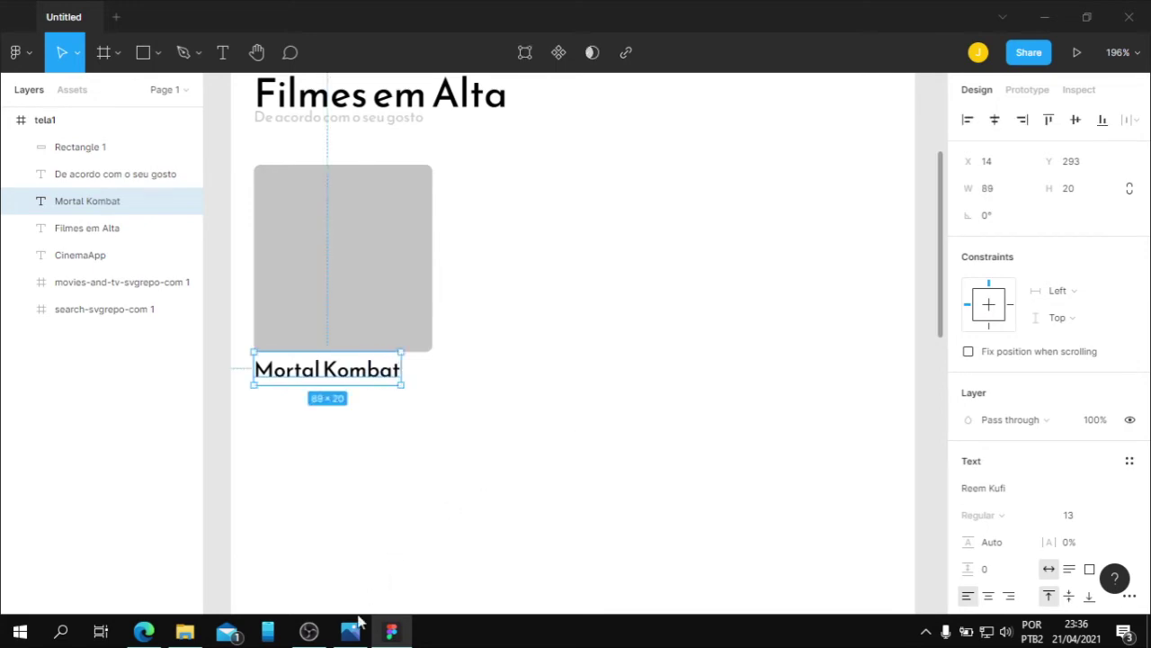
Reduce the Mortal Kombat caption to size 12 and nudge it into position
left_click(352, 632)
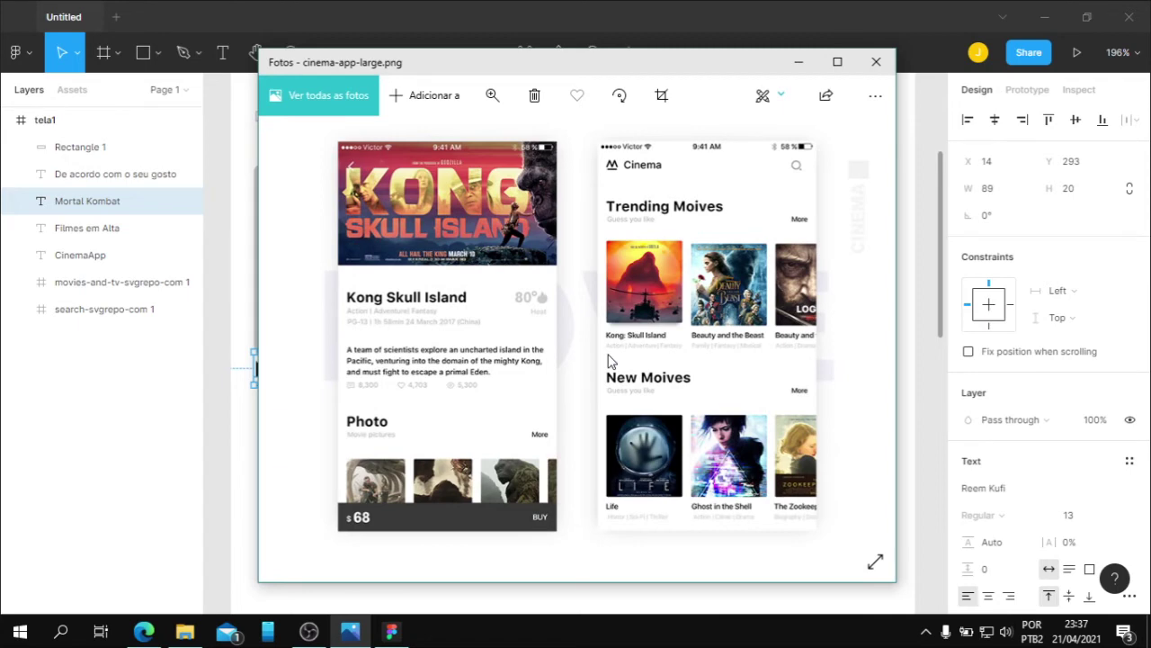
left_click(798, 63)
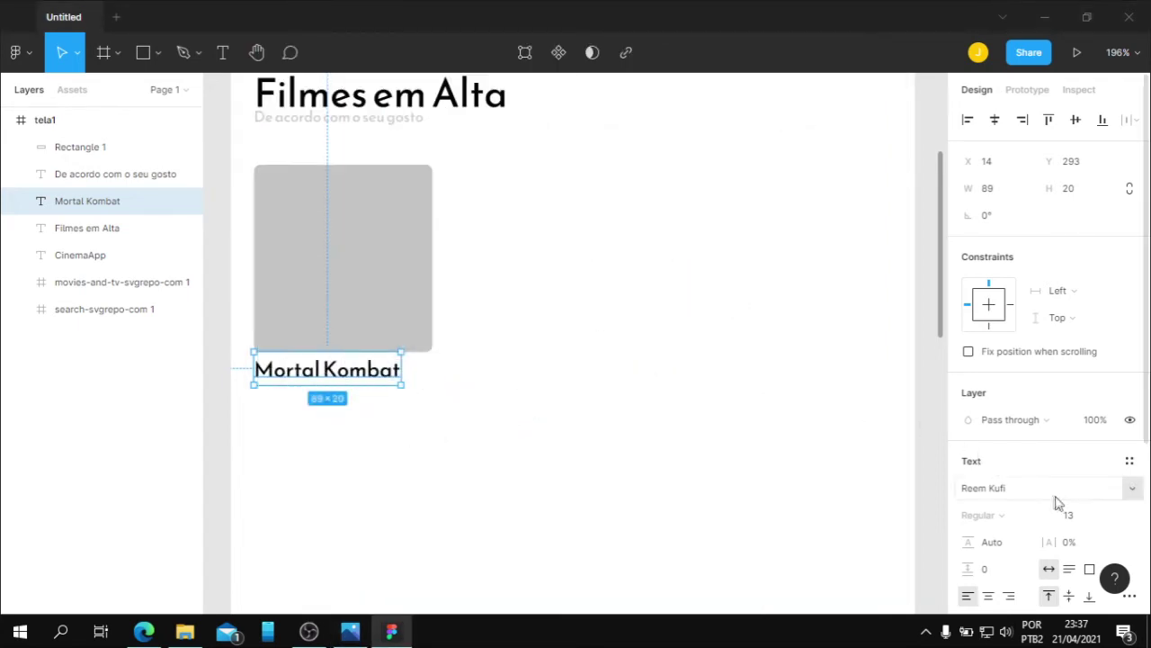
left_click(1107, 516)
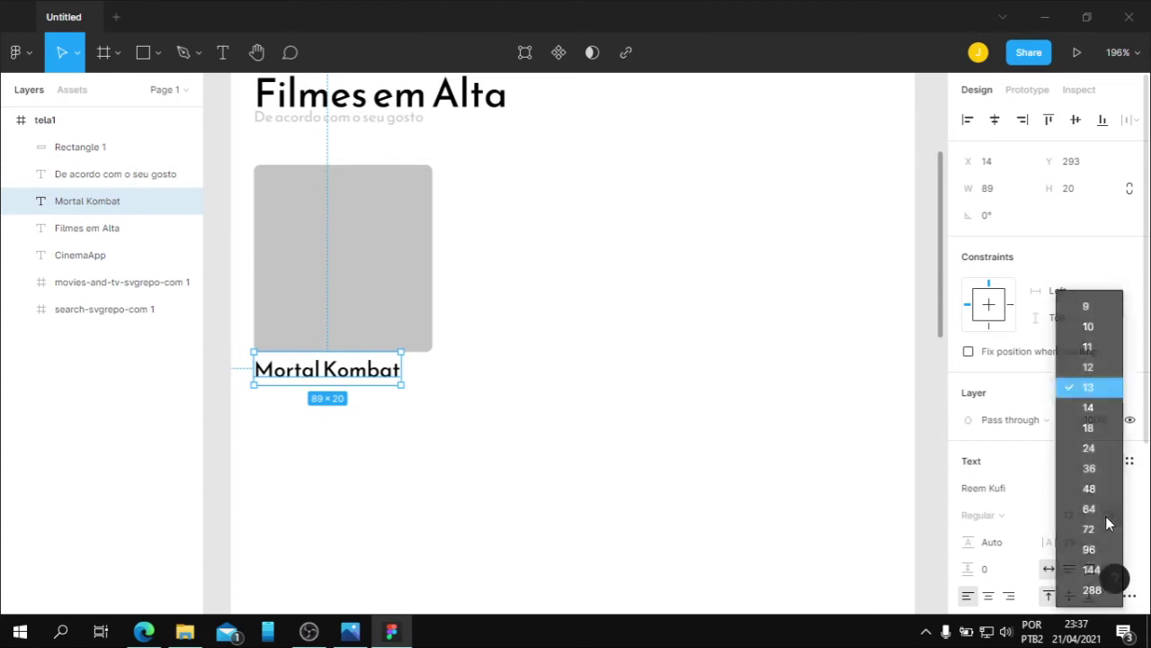
left_click(1088, 366)
left_click(340, 372)
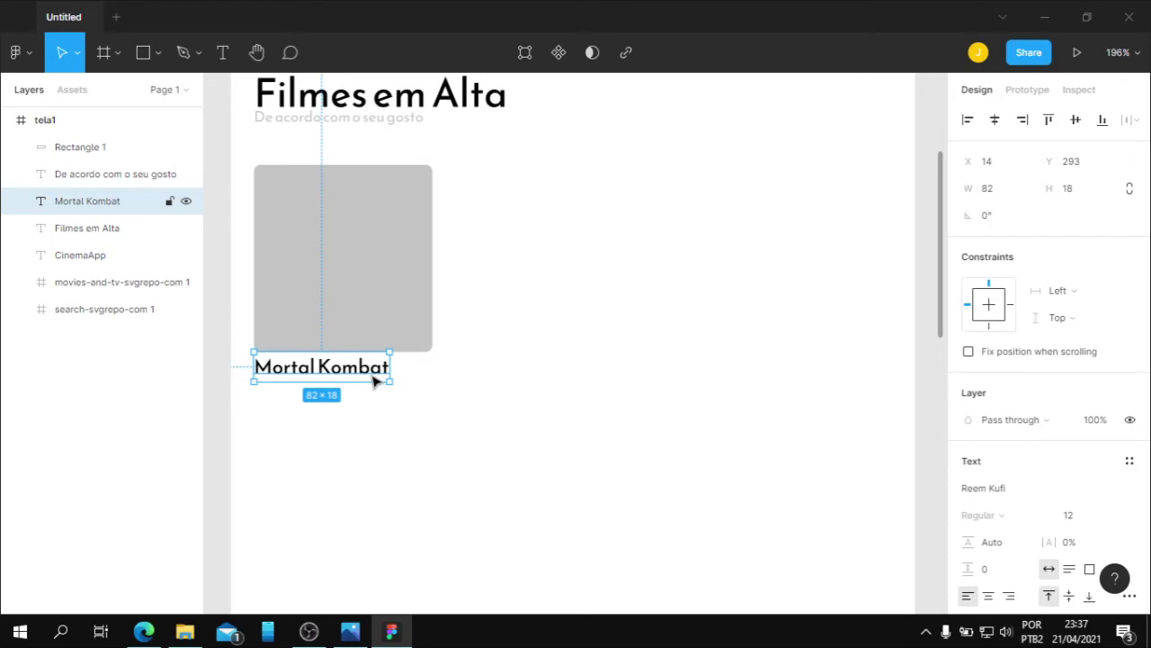
key("Right")
key("Down")
key("Right")
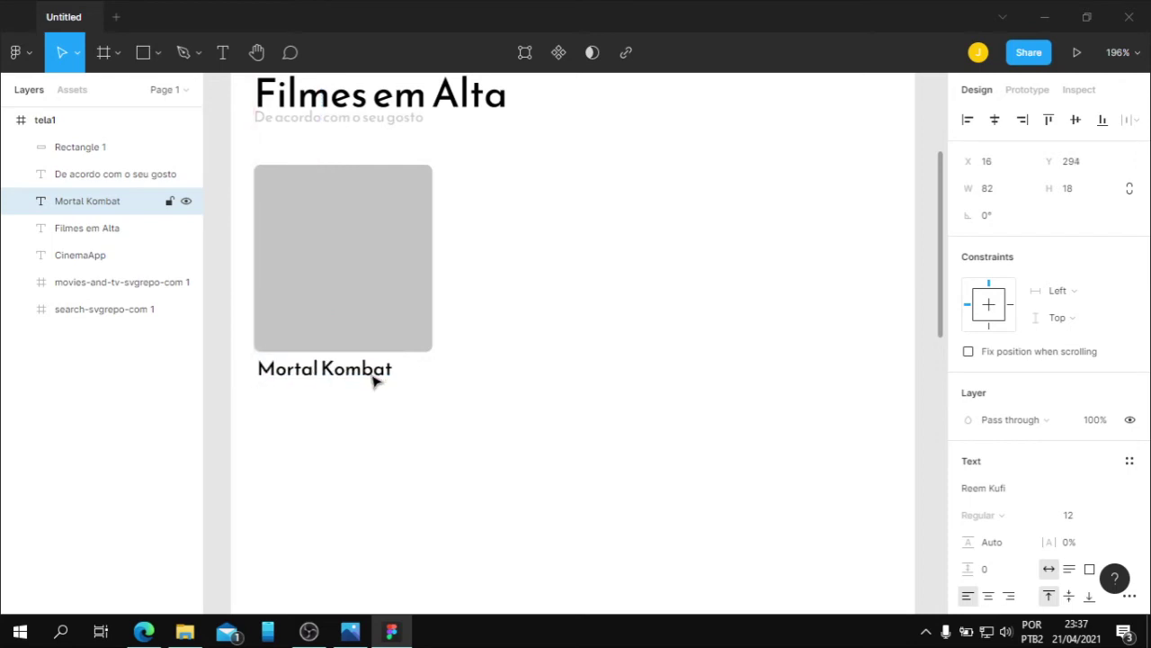
left_click_drag(364, 376, 360, 400, "alt")
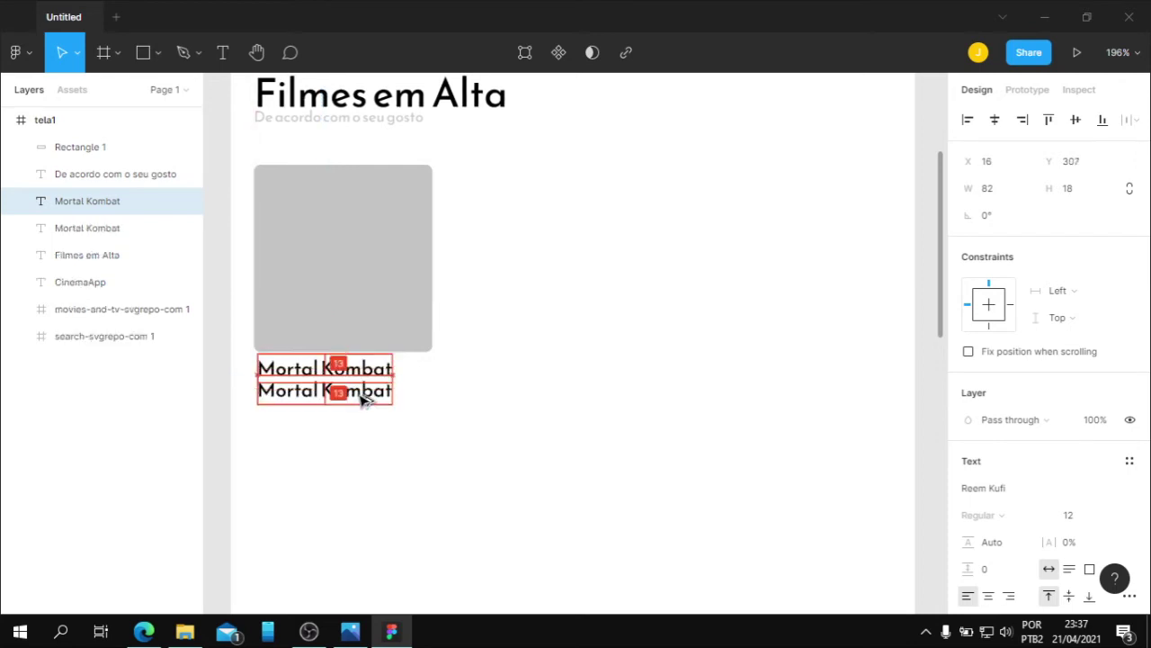
key("Delete")
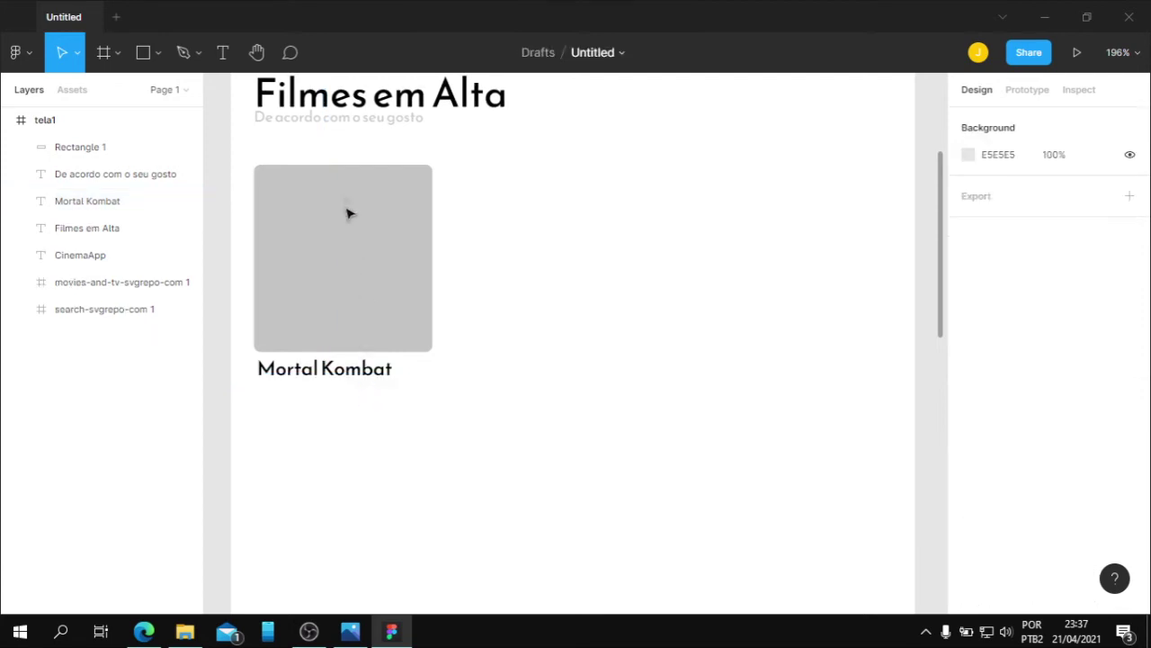
Copy the 'De acordo com o seu gosto' subtitle and line it up under Mortal Kombat
left_click(357, 122)
left_click_drag(357, 122, 359, 372, "alt")
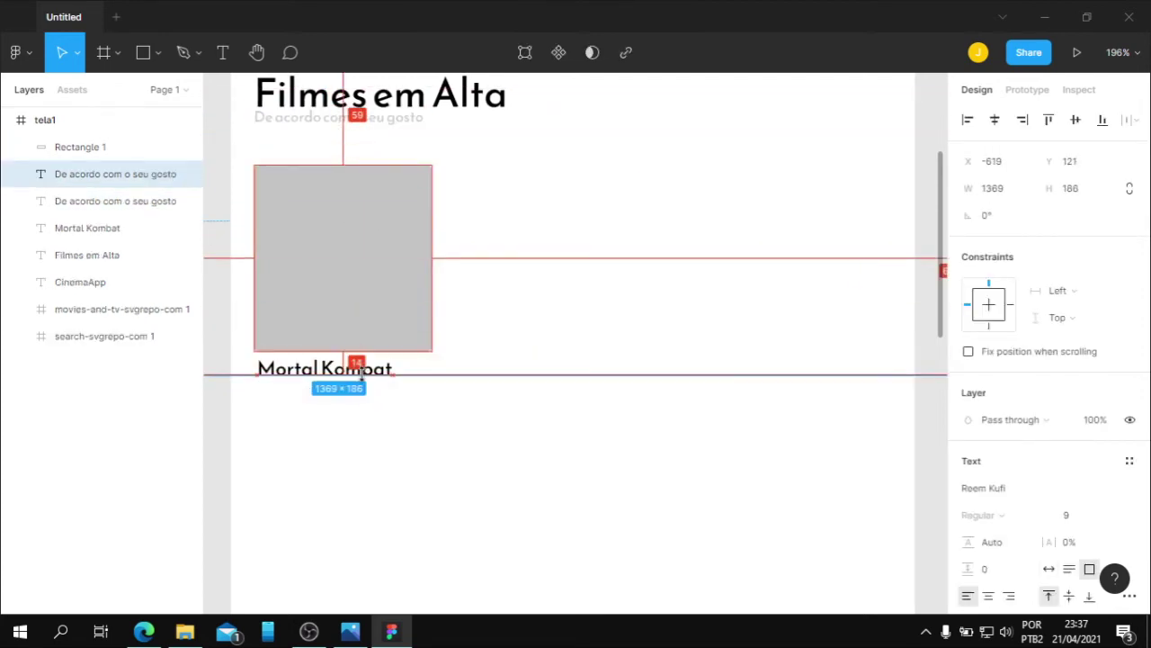
key("shift+Up")
key("shift+Up")
key("shift+Up")
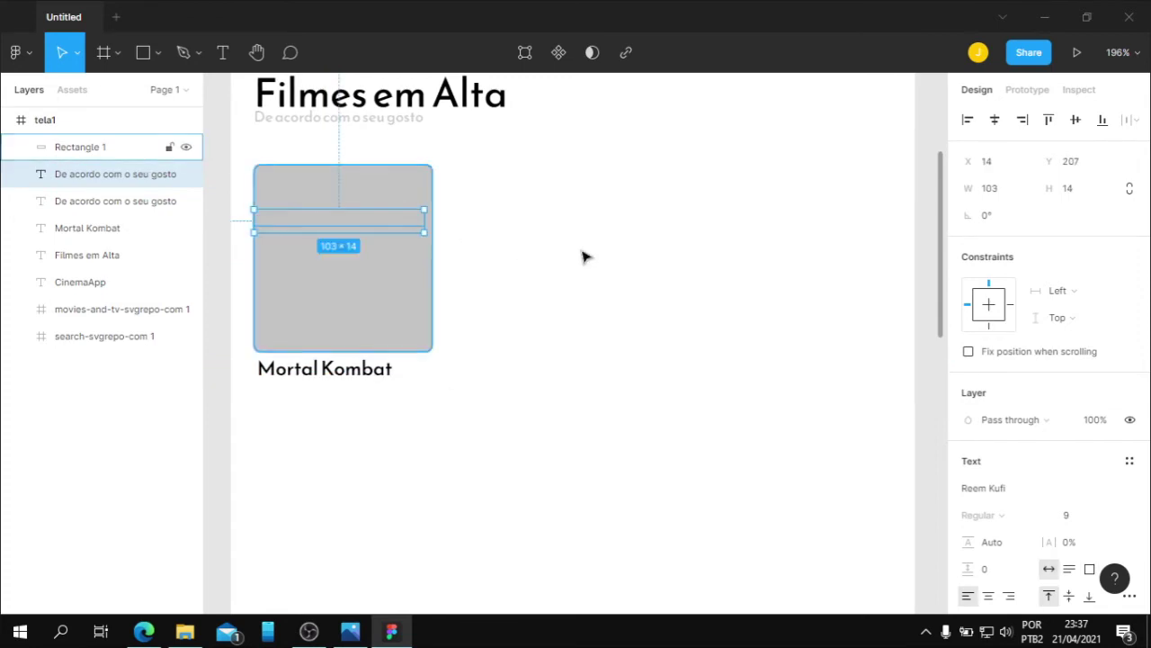
key("shift+Down")
key("shift+Down")
key("shift+Down")
key("shift+Down")
key("shift+Down")
key("shift+Down")
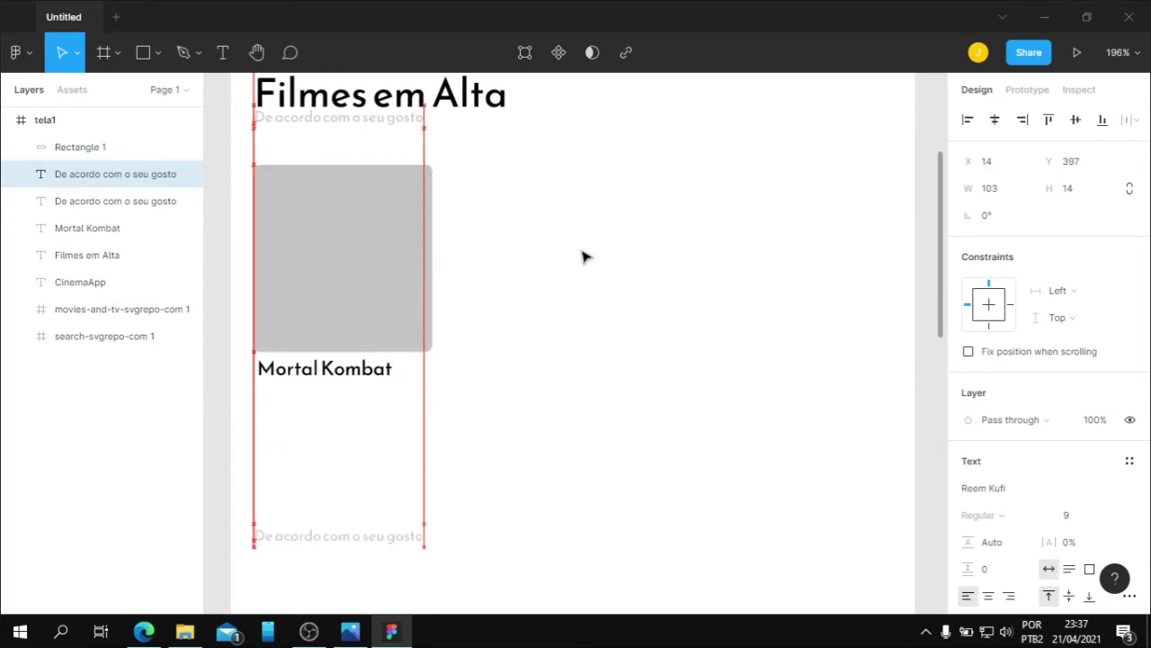
key("shift+Up")
key("shift+Up")
key("shift+Up")
key("shift+Up")
key("shift+Up")
key("shift+Up")
key("shift+Up")
key("shift+Up")
key("shift+Up")
key("Down")
key("Right")
key("Right")
key("Right")
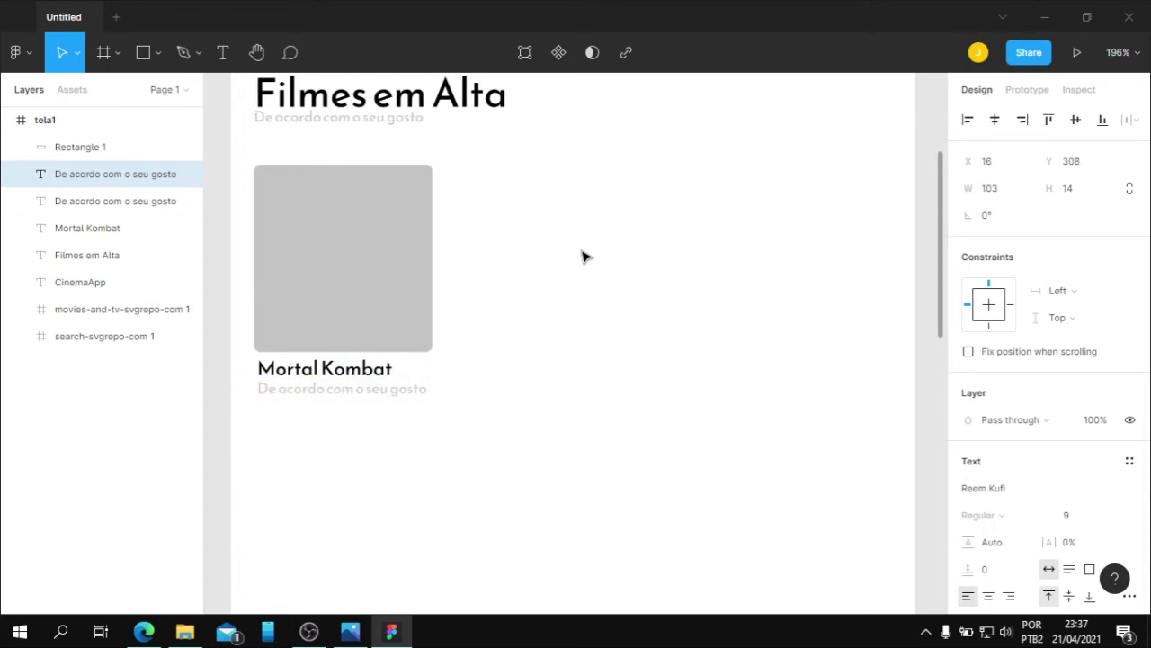
Retype the copied subtitle as 'Ação & Luta'
double_click(400, 394)
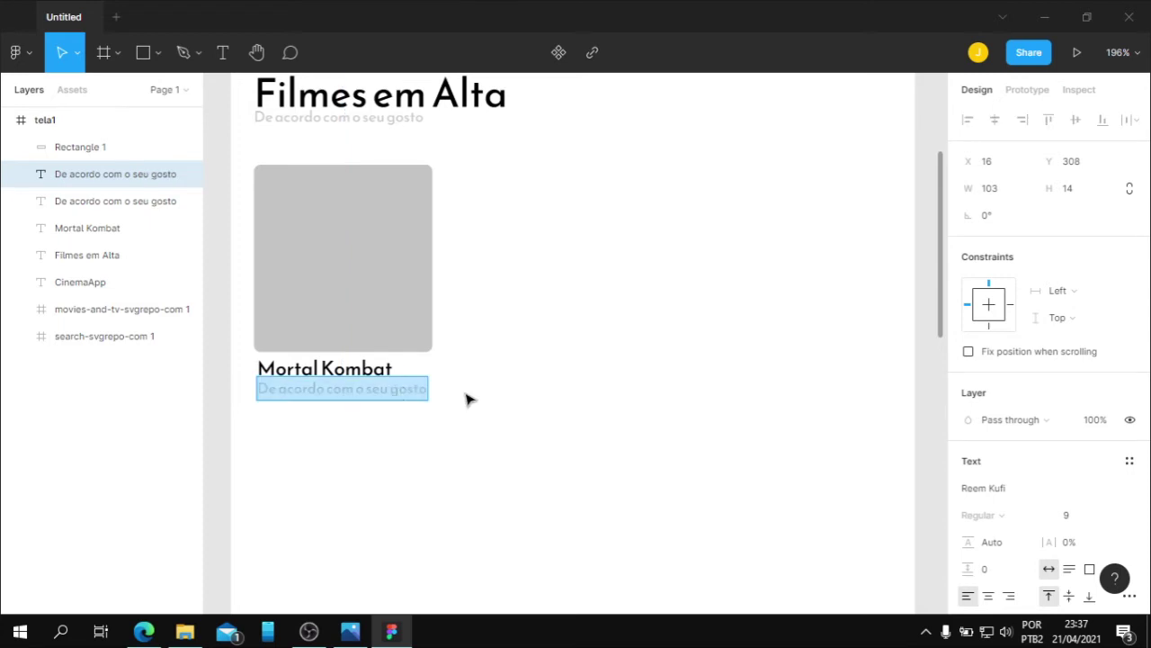
type("Ação |")
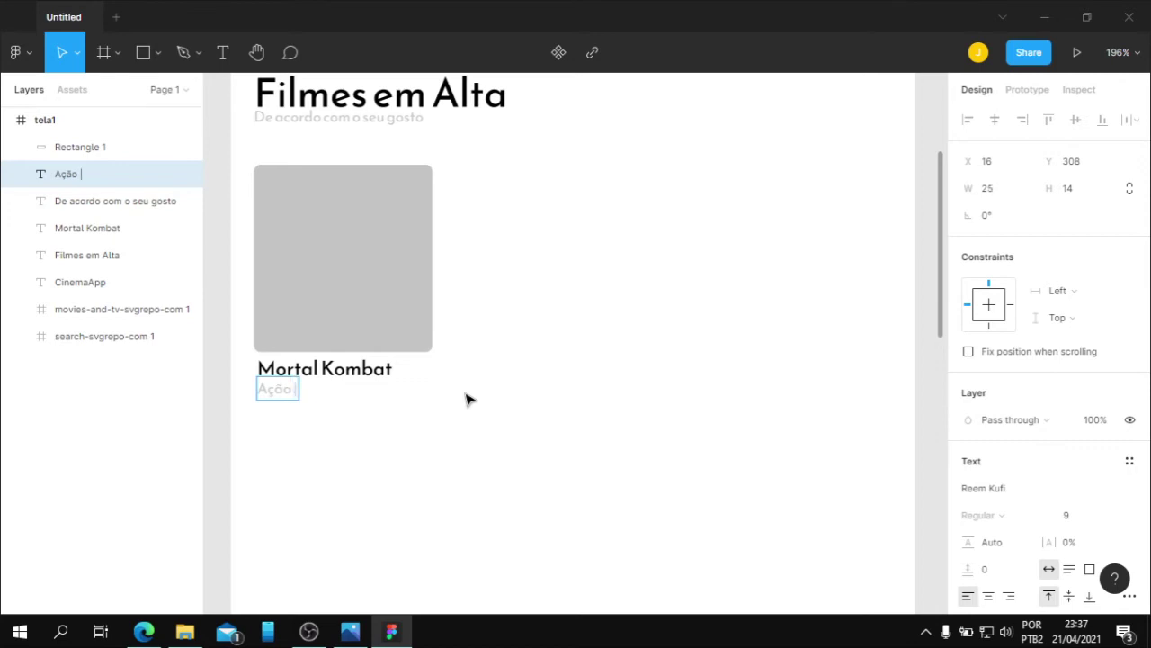
type(" Luta |")
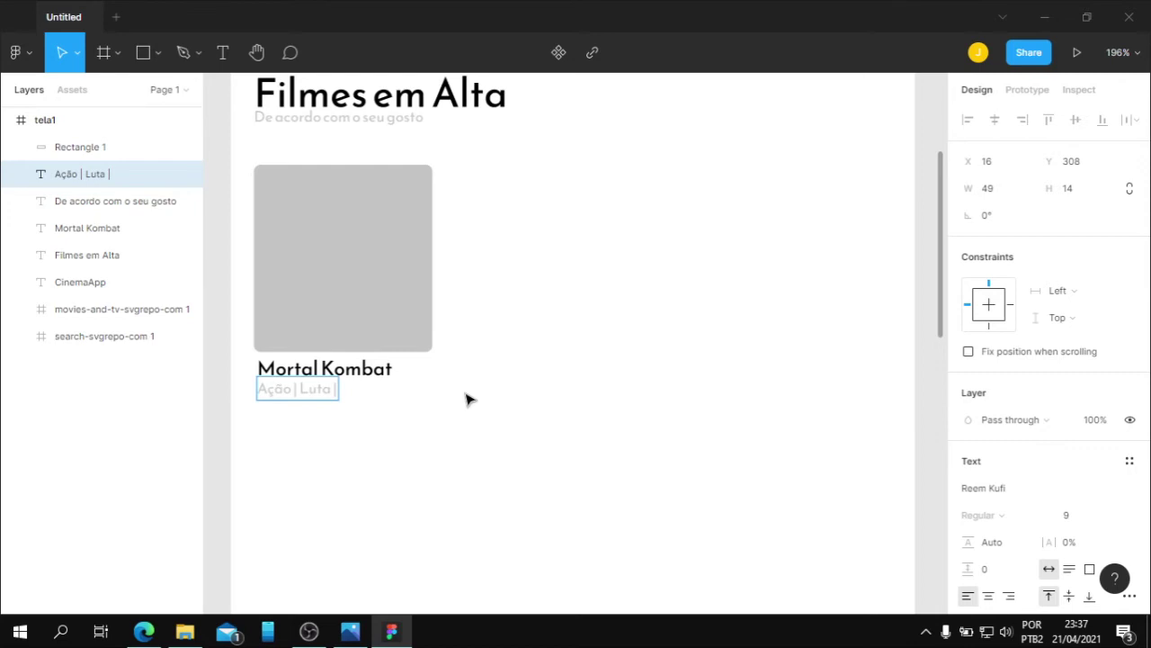
key("BackSpace")
key("BackSpace")
key("BackSpace")
key("BackSpace")
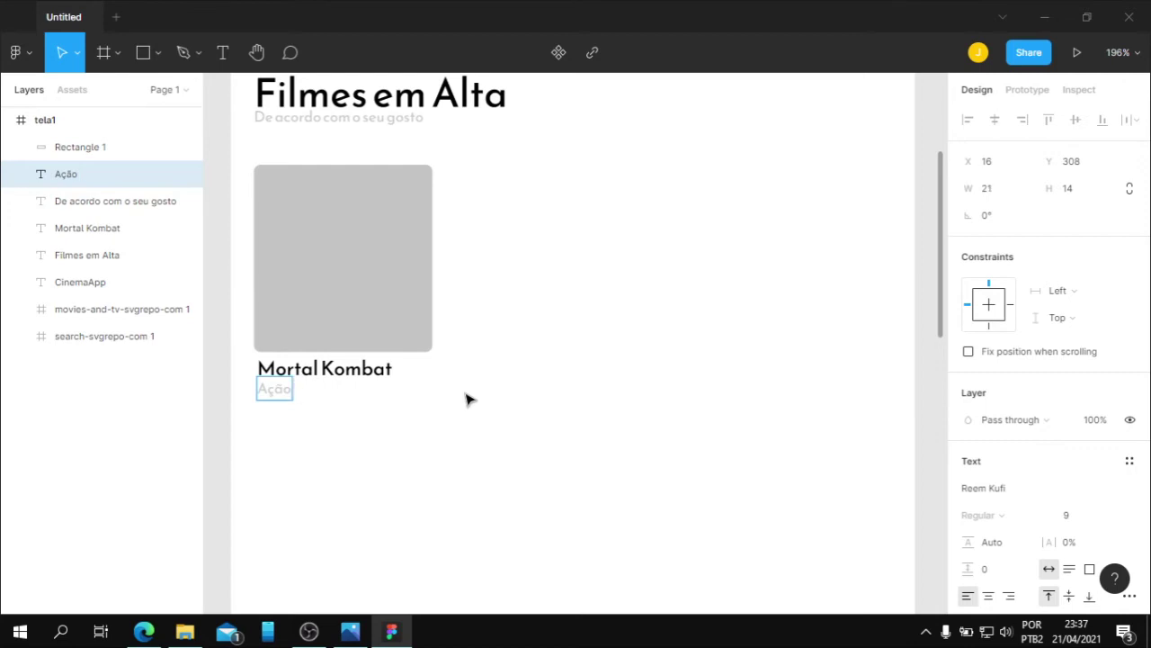
type("& Luta")
key("Escape")
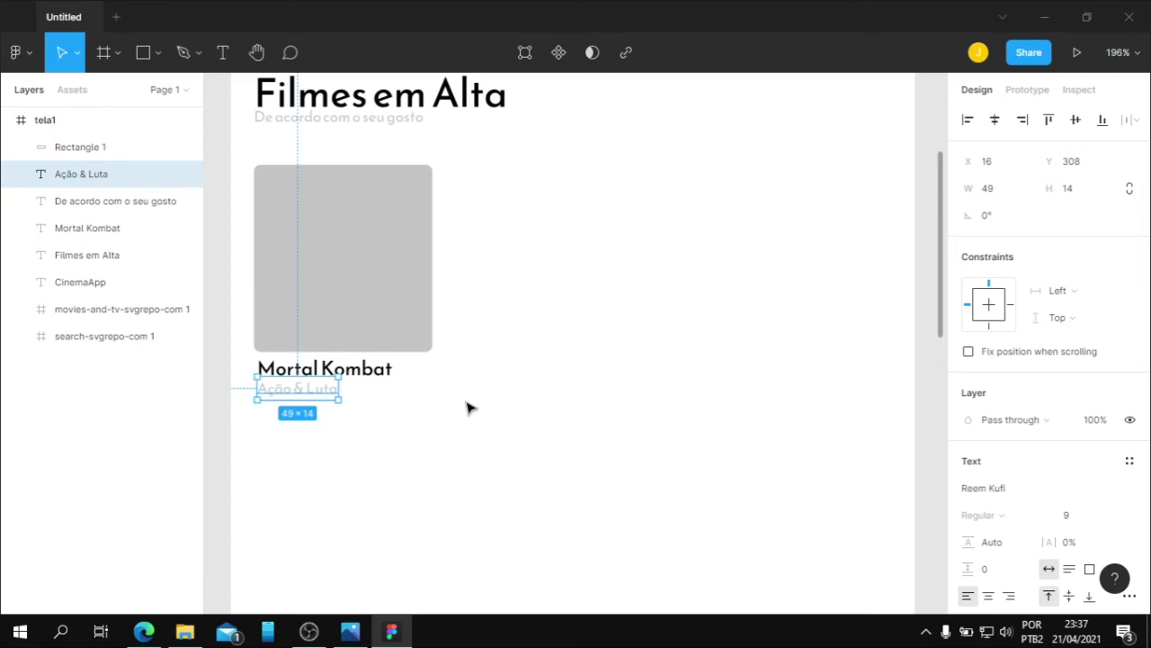
key("Escape")
mouse_move(555, 403)
left_mouse_down()
mouse_move(527, 414)
mouse_move(552, 416)
mouse_move(555, 433)
mouse_move(555, 413)
left_mouse_up()
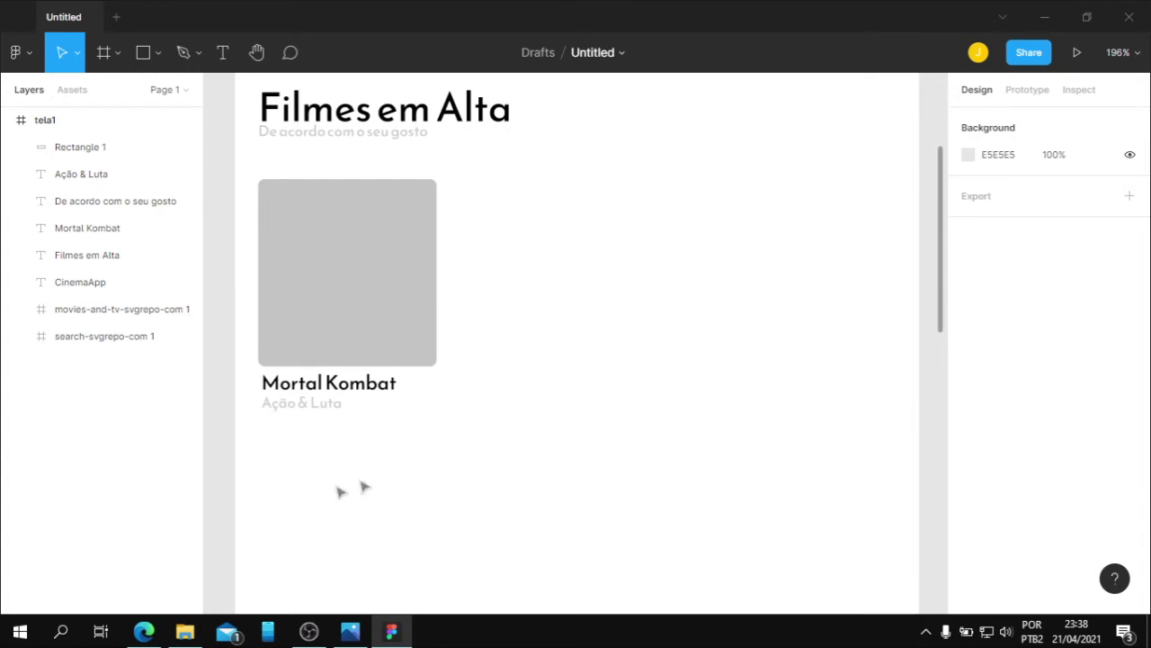
left_click_drag(288, 469, 475, 311)
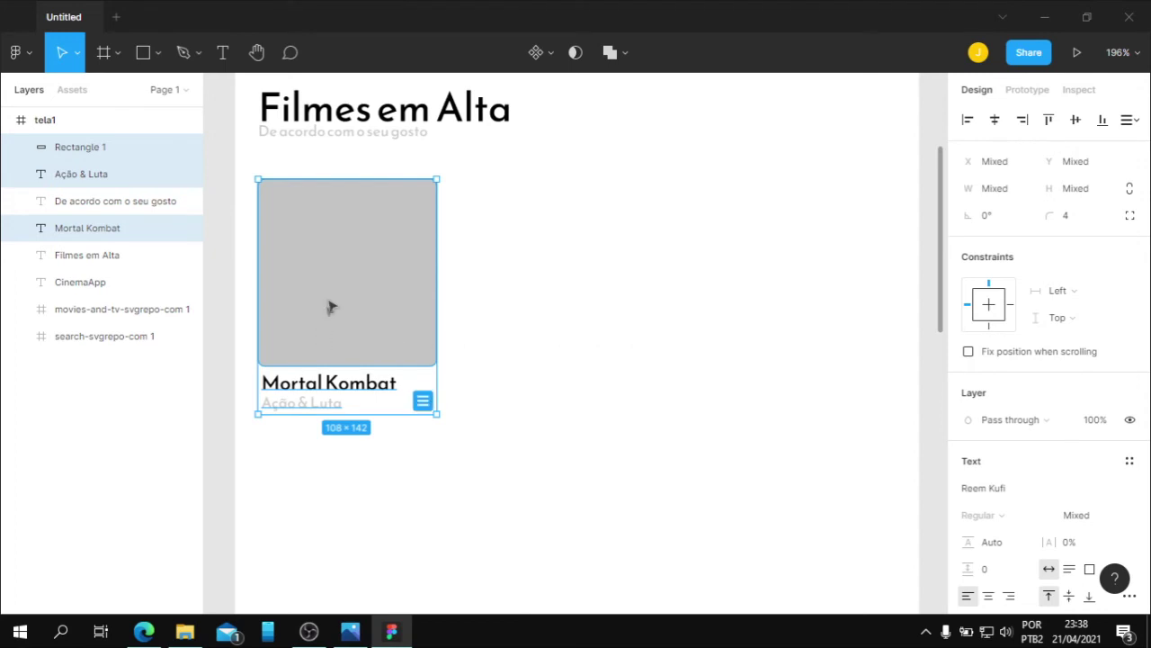
Place a copy of the Mortal Kombat card to its right
left_click_drag(332, 298, 536, 302, "alt")
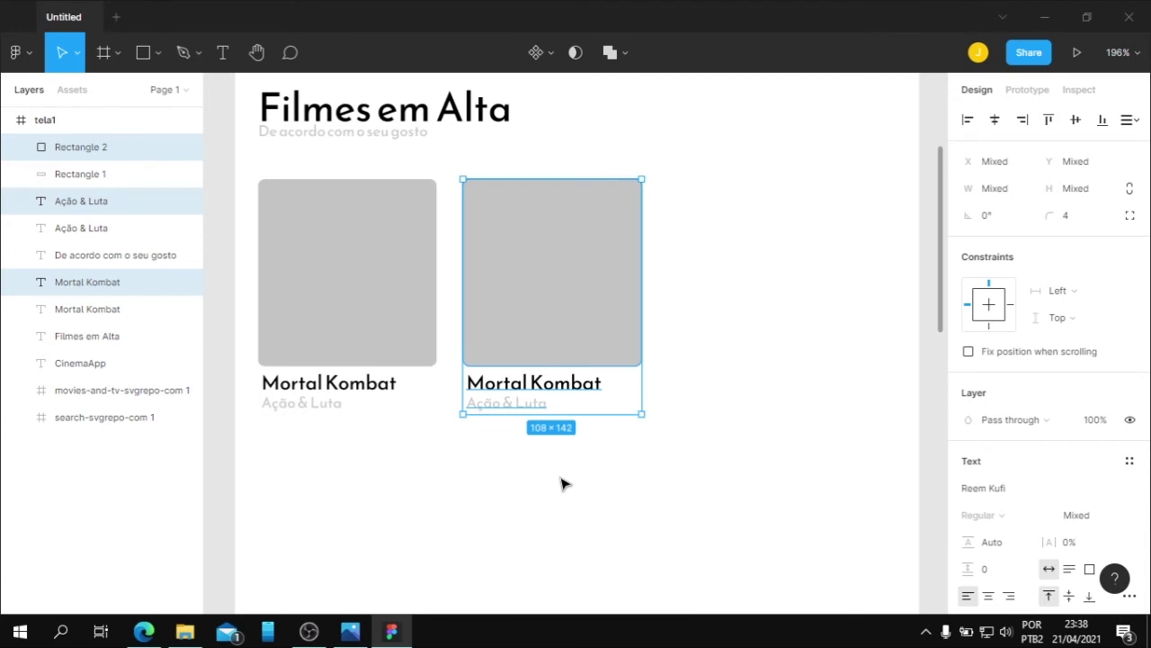
key("ctrl+g")
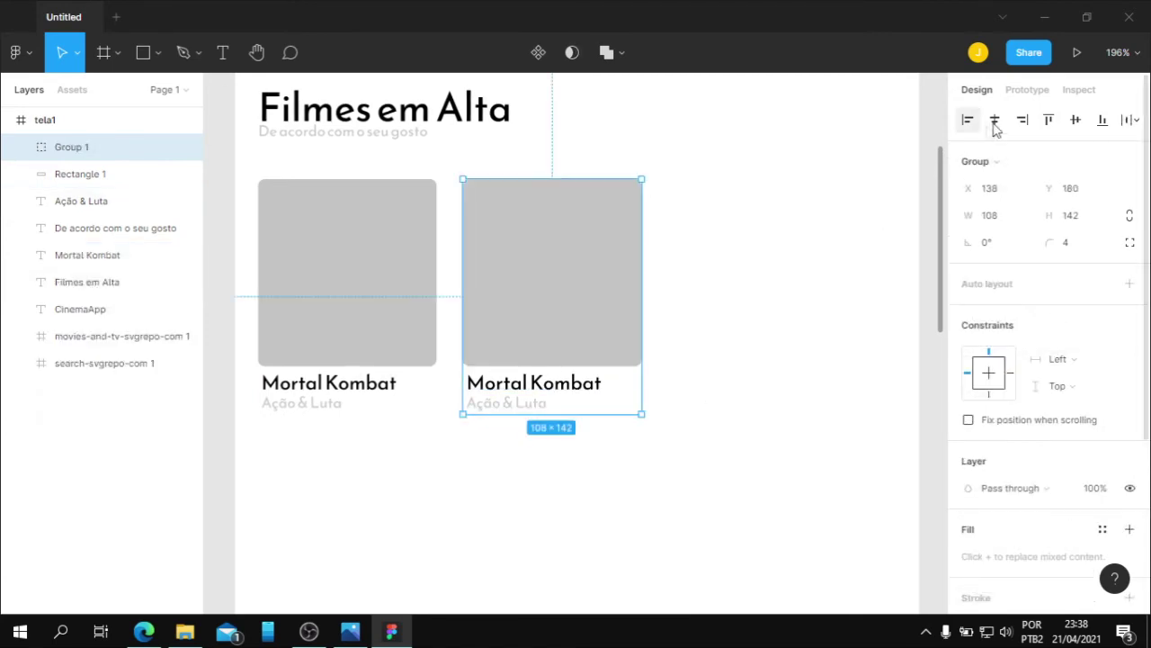
left_click(994, 120)
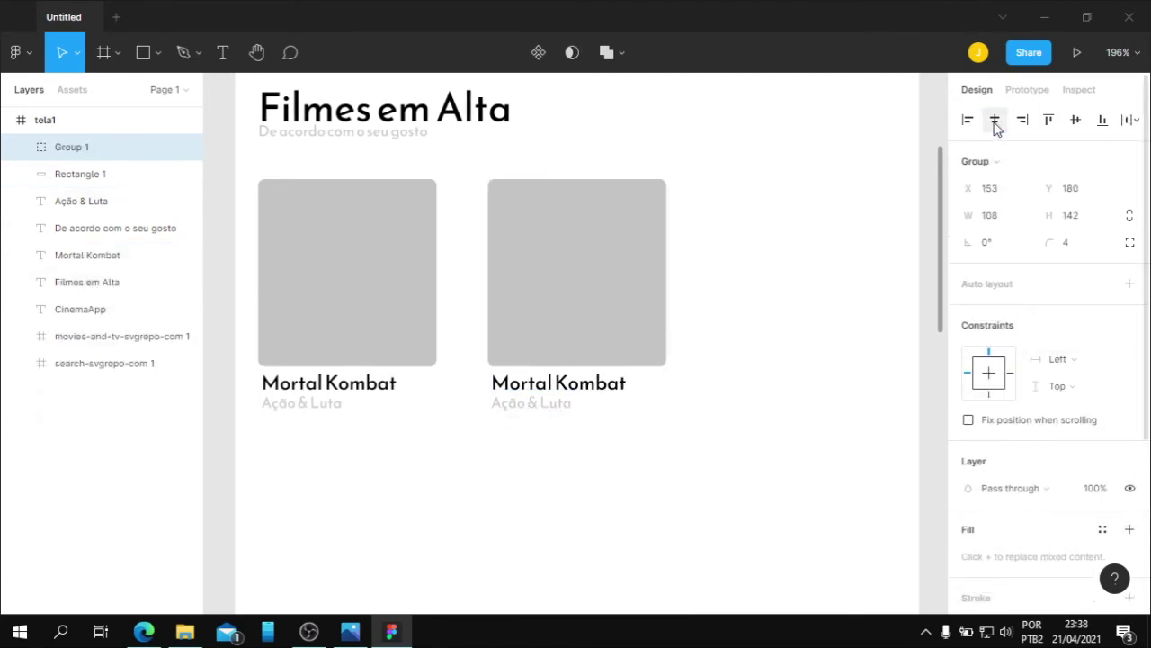
left_click(424, 482)
left_click(576, 336)
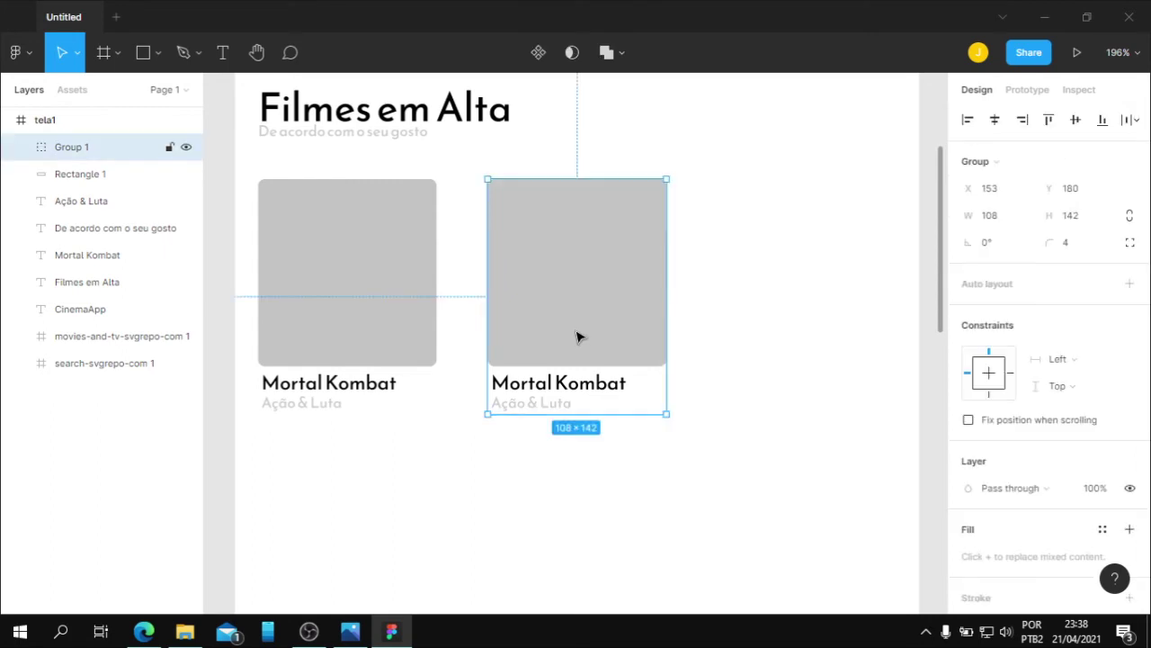
key("ctrl+shift+g")
left_click(561, 493)
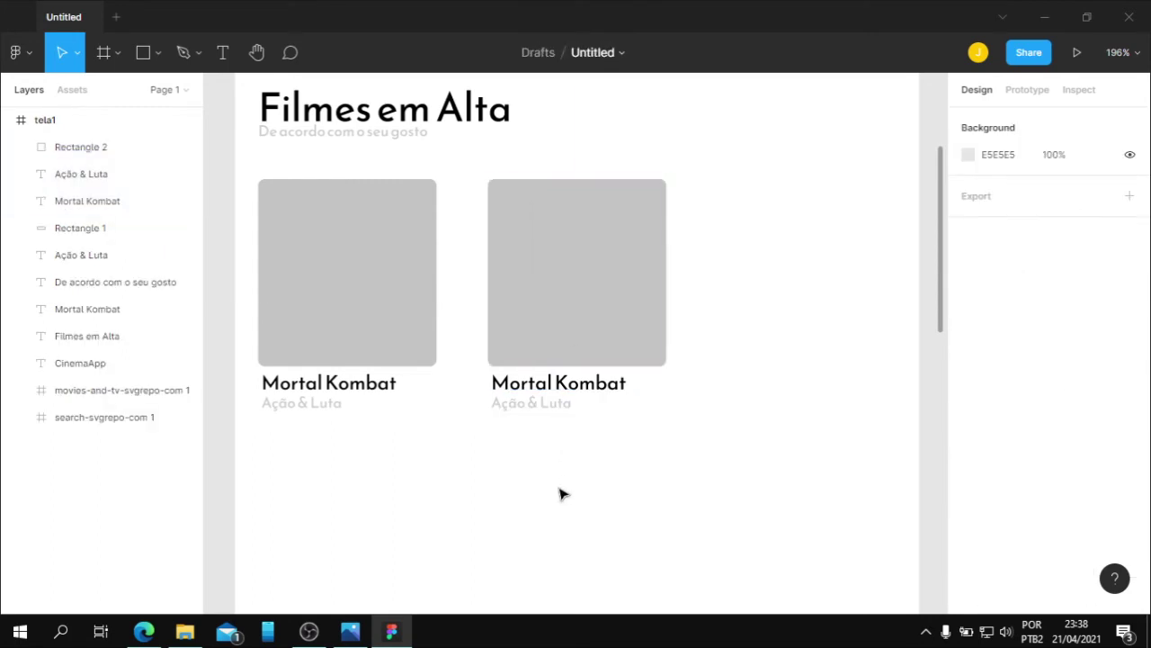
Retitle the copied card 'Matrix 3' with the genre 'Ficção Científica & Ação'
left_click(586, 383)
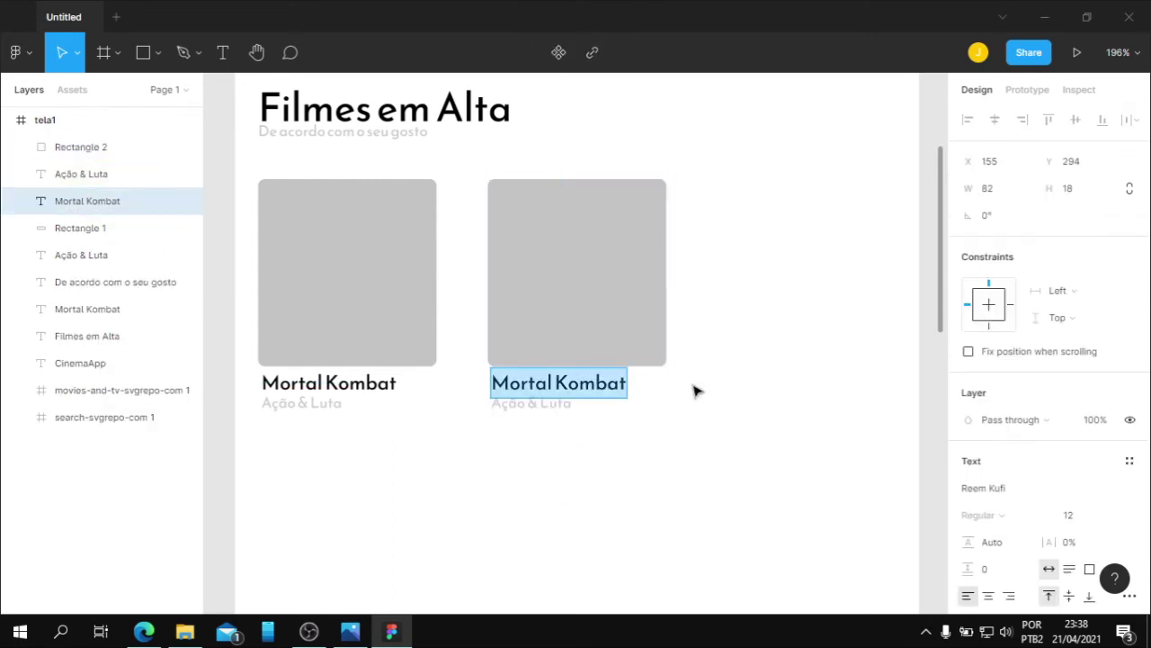
type("Matrix ")
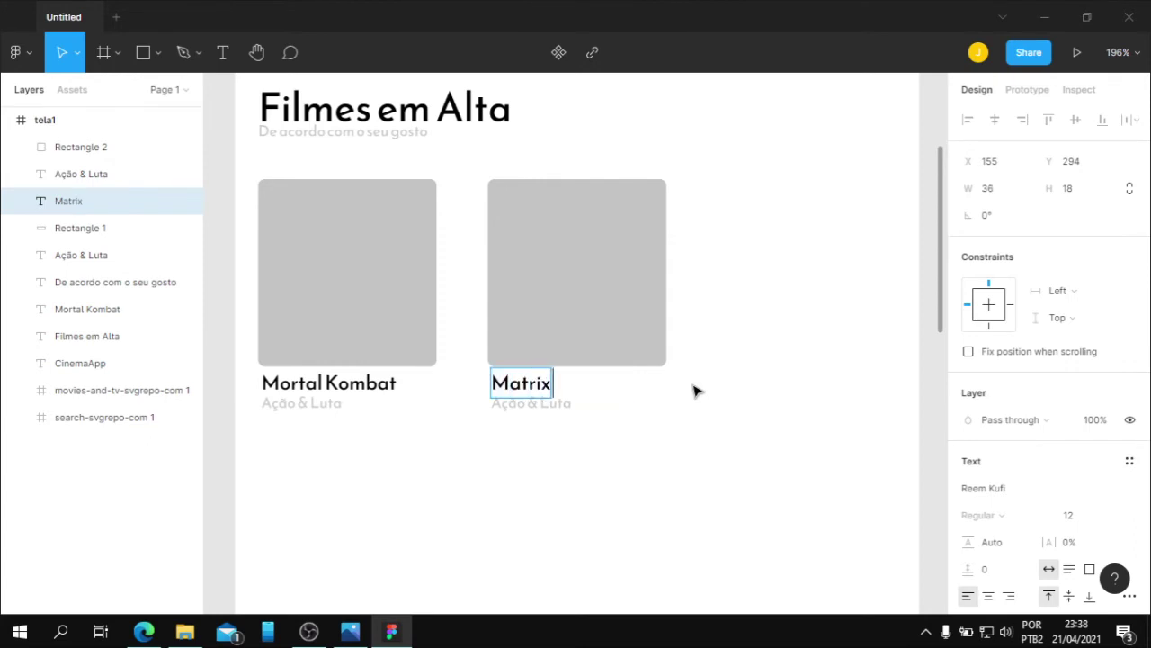
type("3")
key("Escape")
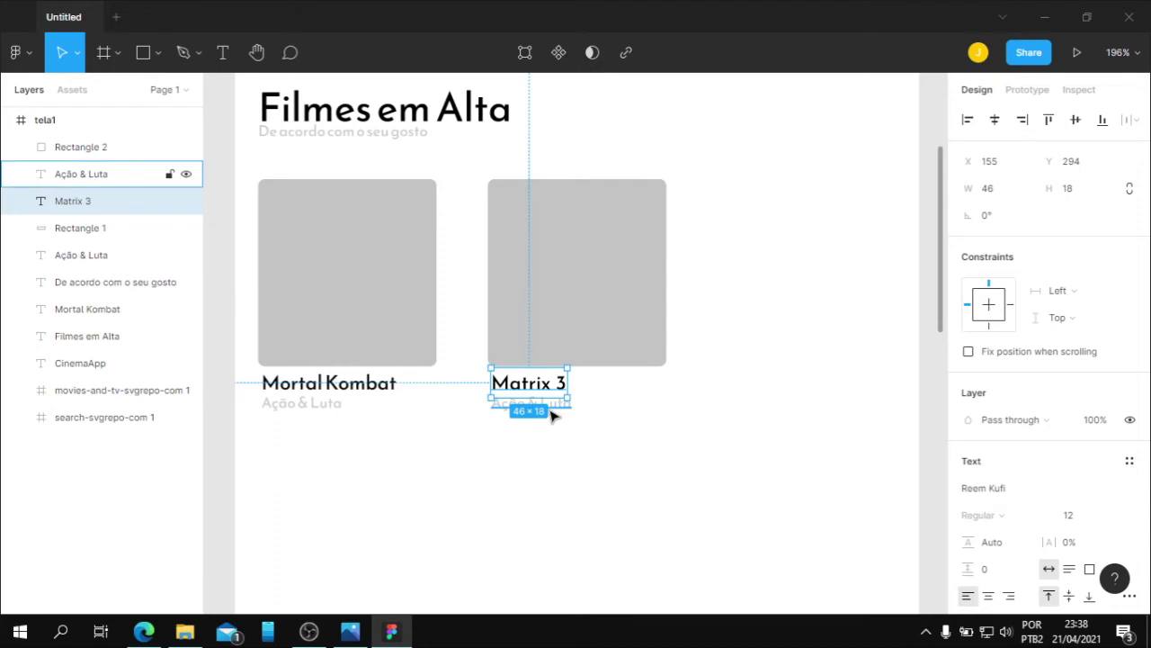
double_click(558, 404)
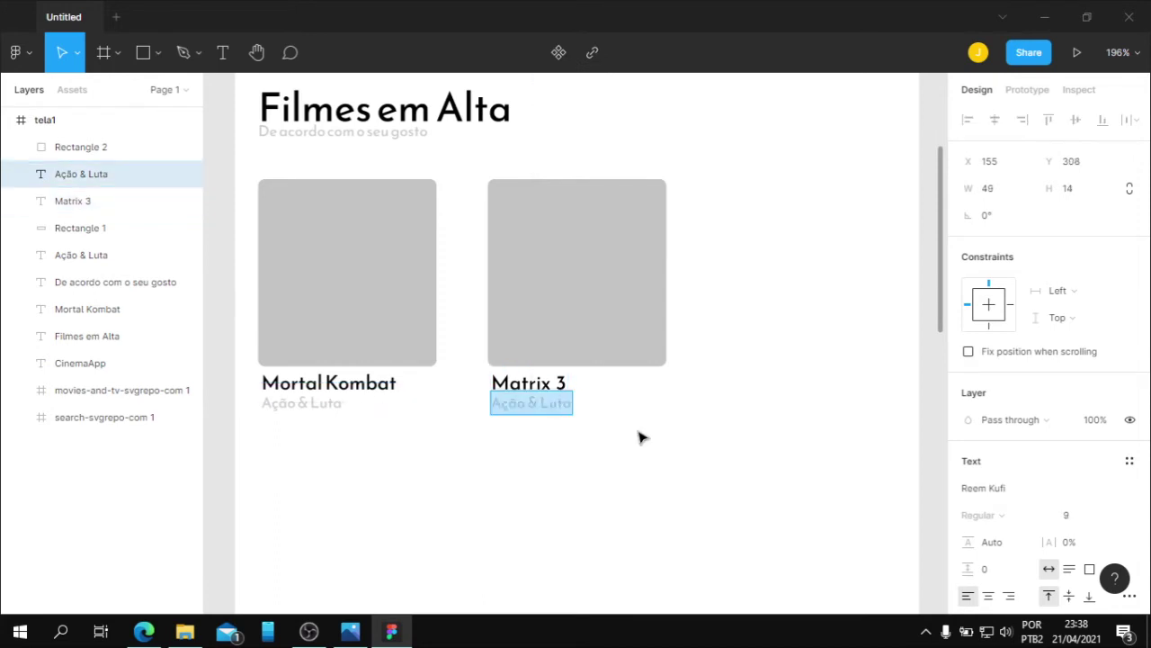
type("Fi")
type("cc")
type("ão")
type(" C")
type("enti")
type("ca")
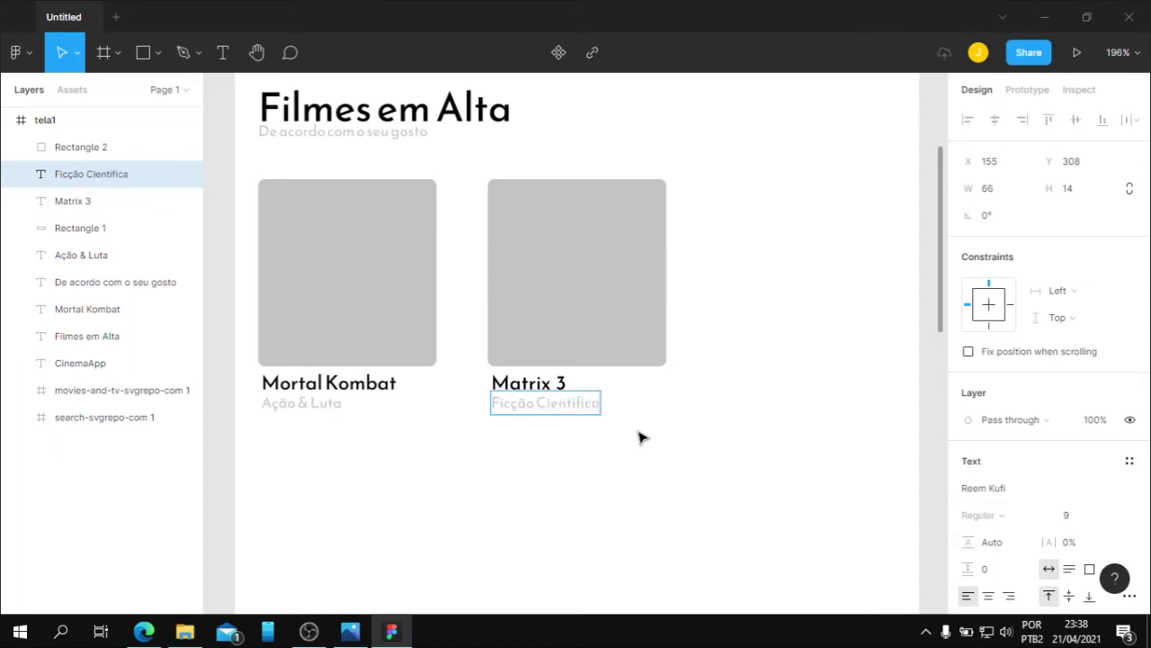
type(" &")
type(" A")
type("ção")
key("Escape")
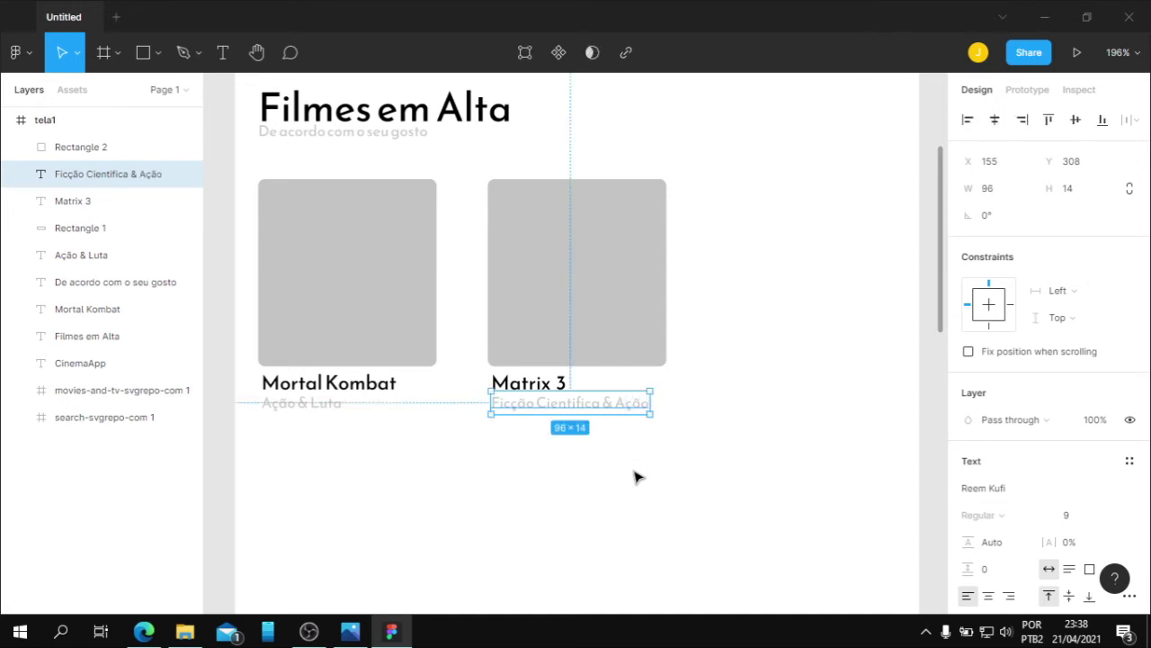
left_click(635, 475)
Copy the Matrix 3 card to the right and retitle it 'Os Eternos'
left_click_drag(534, 449, 697, 309)
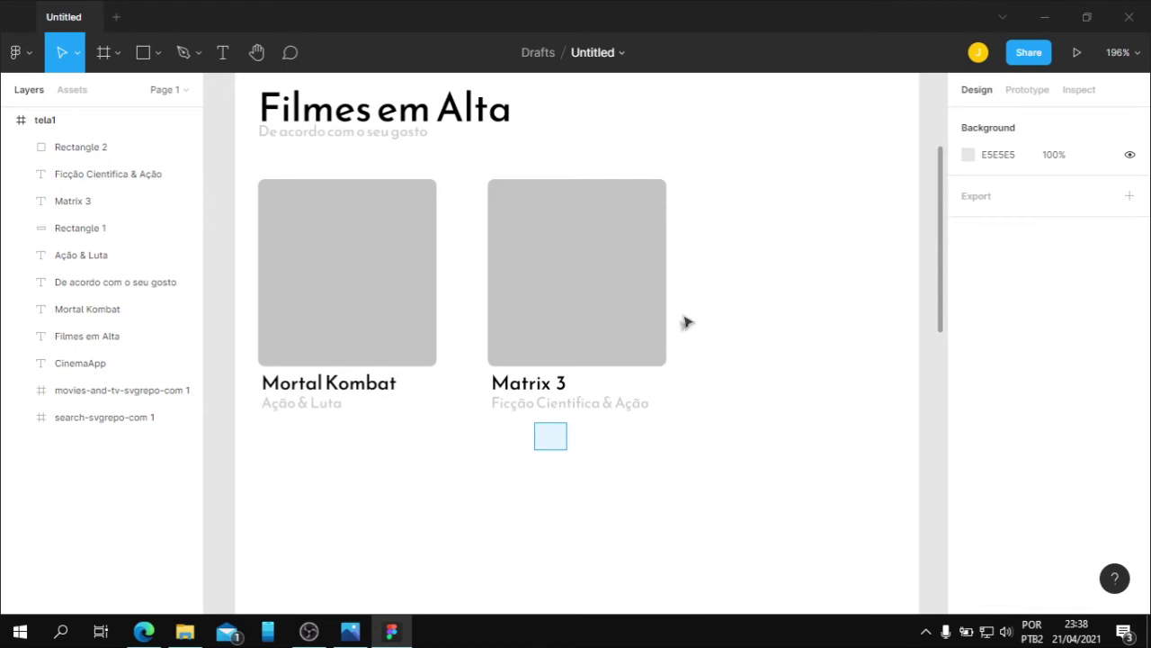
left_click_drag(606, 301, 848, 302)
left_click(830, 452)
left_click(779, 385)
key("Return")
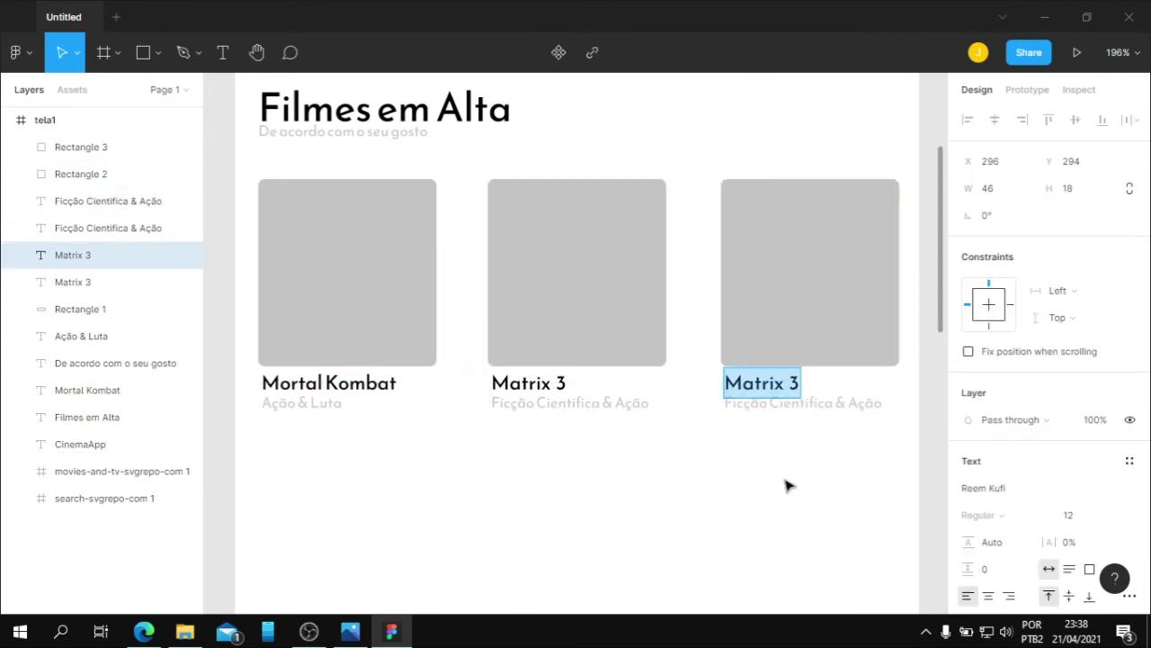
type("Os Eternos")
key("Escape")
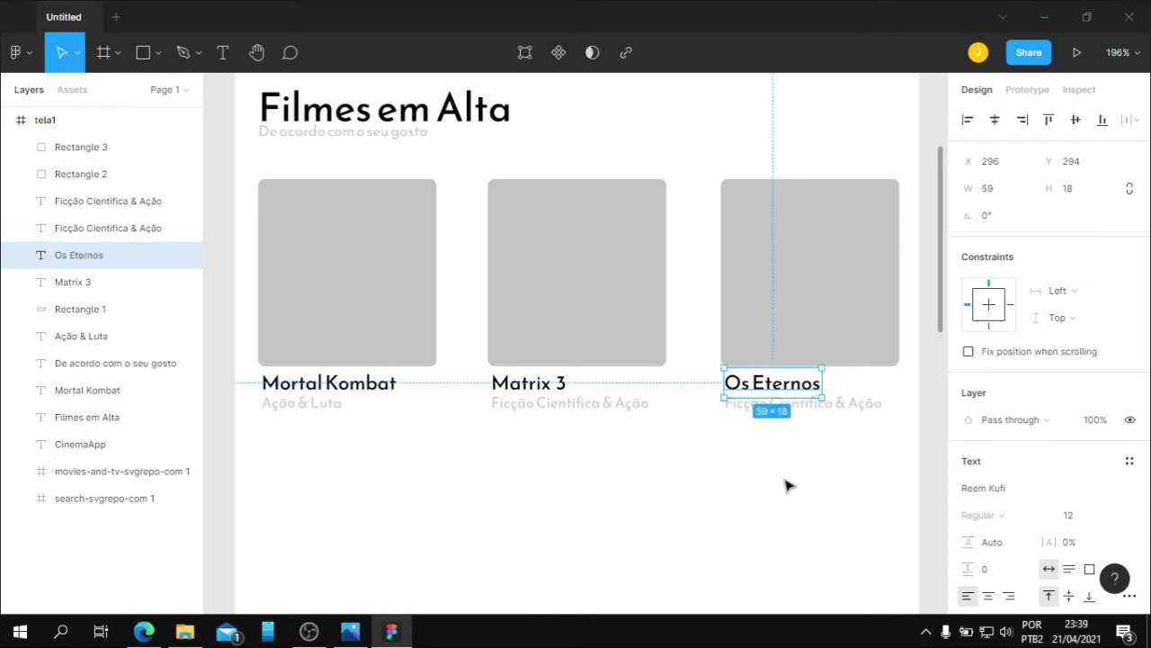
key("Escape")
Change the Os Eternos genre to 'Ficção, & Aventura' and reopen the cinema reference image
left_click(804, 404)
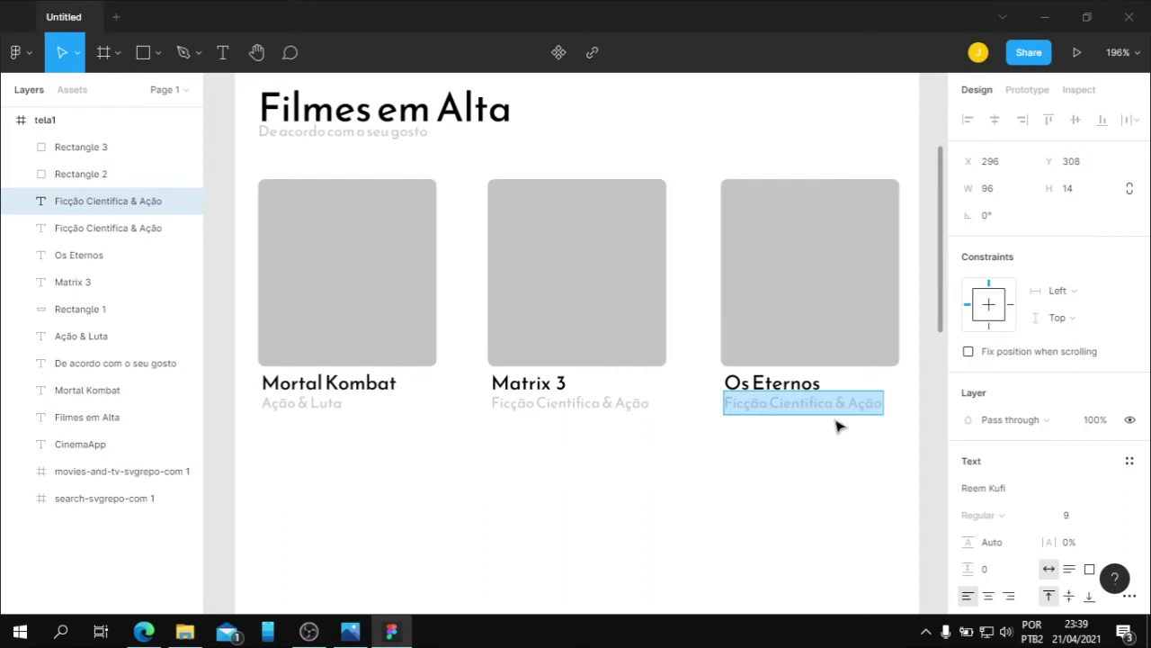
type("Fic")
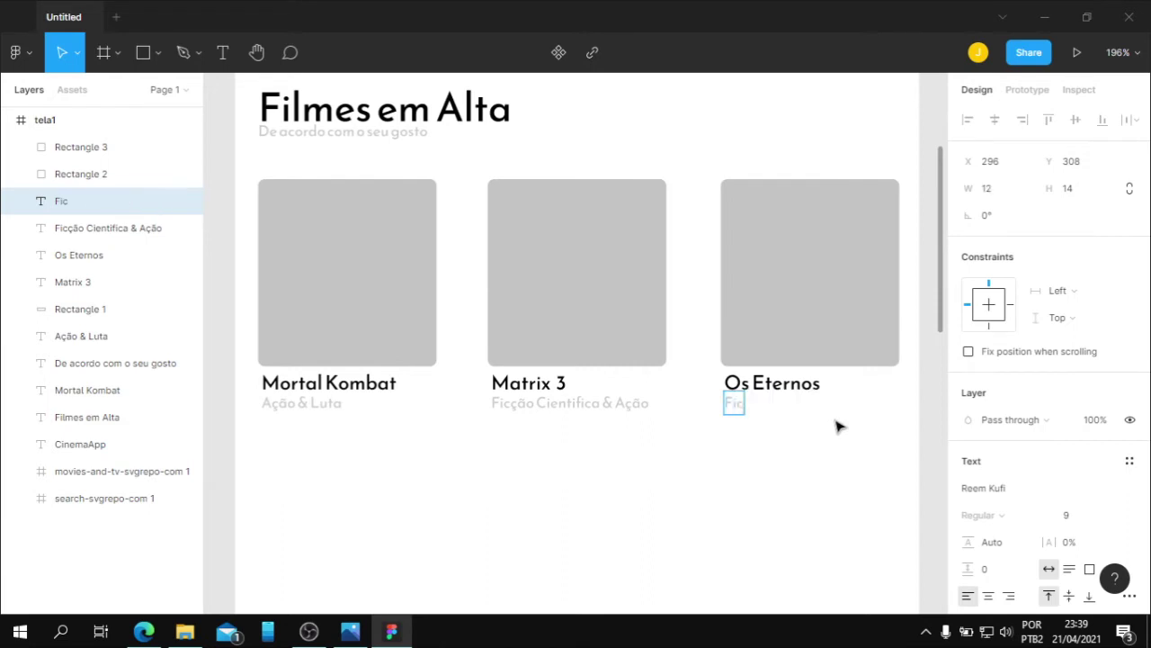
type("ção")
type(", Aventura")
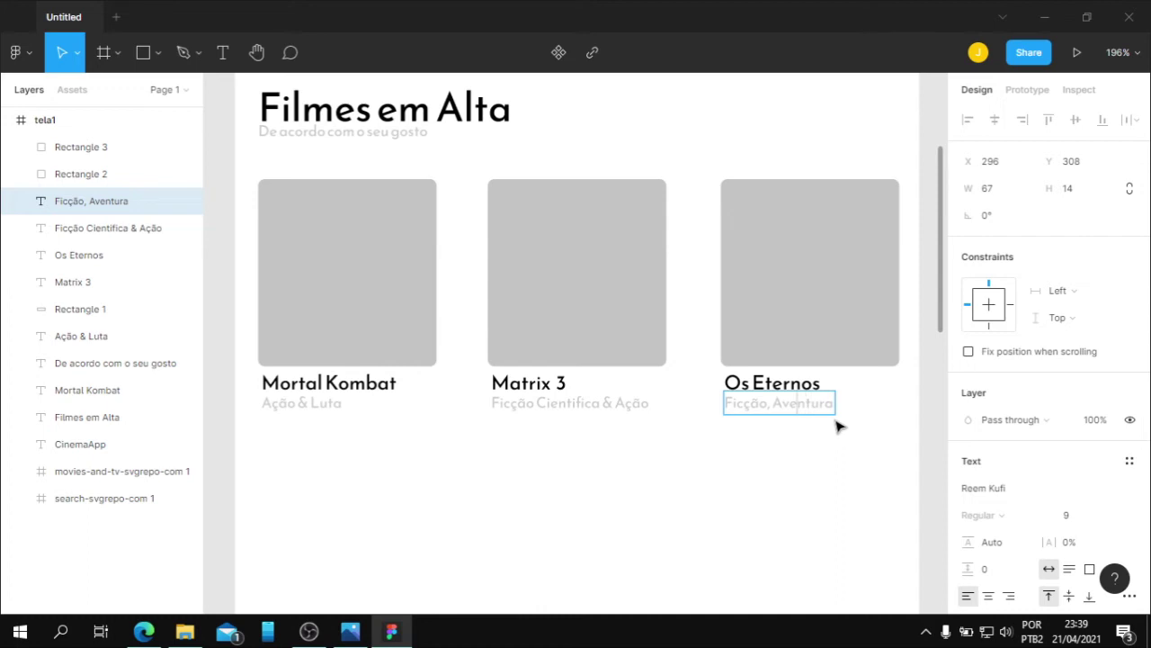
key("Left")
key("Left")
key("Left")
type("&")
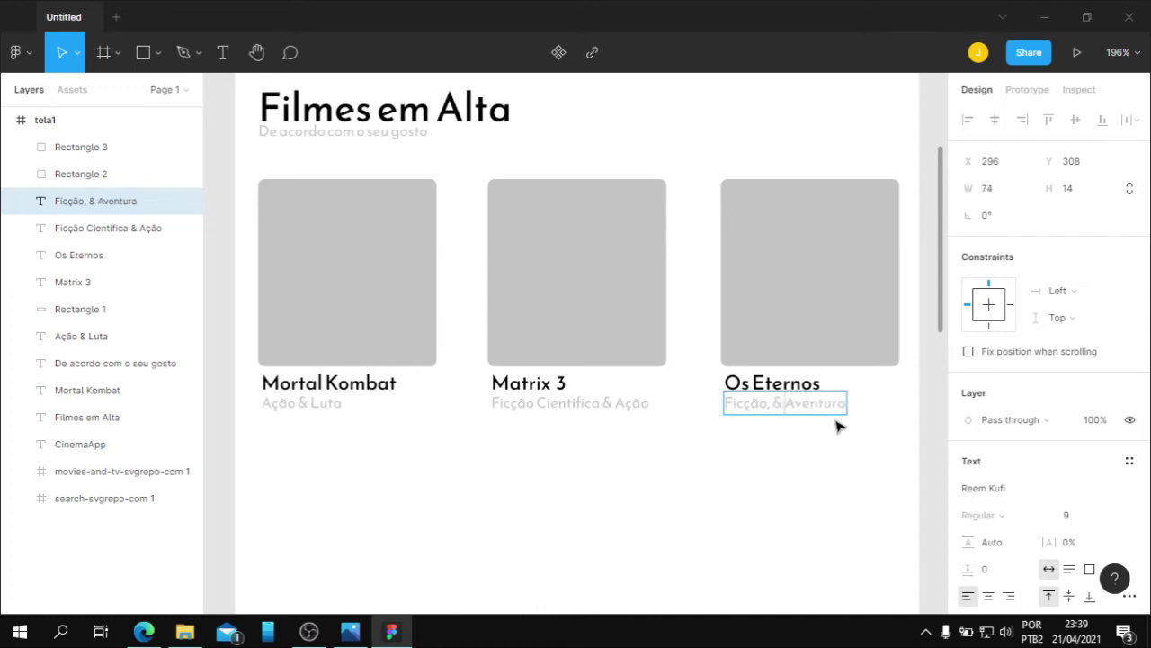
key("Escape")
key("Escape")
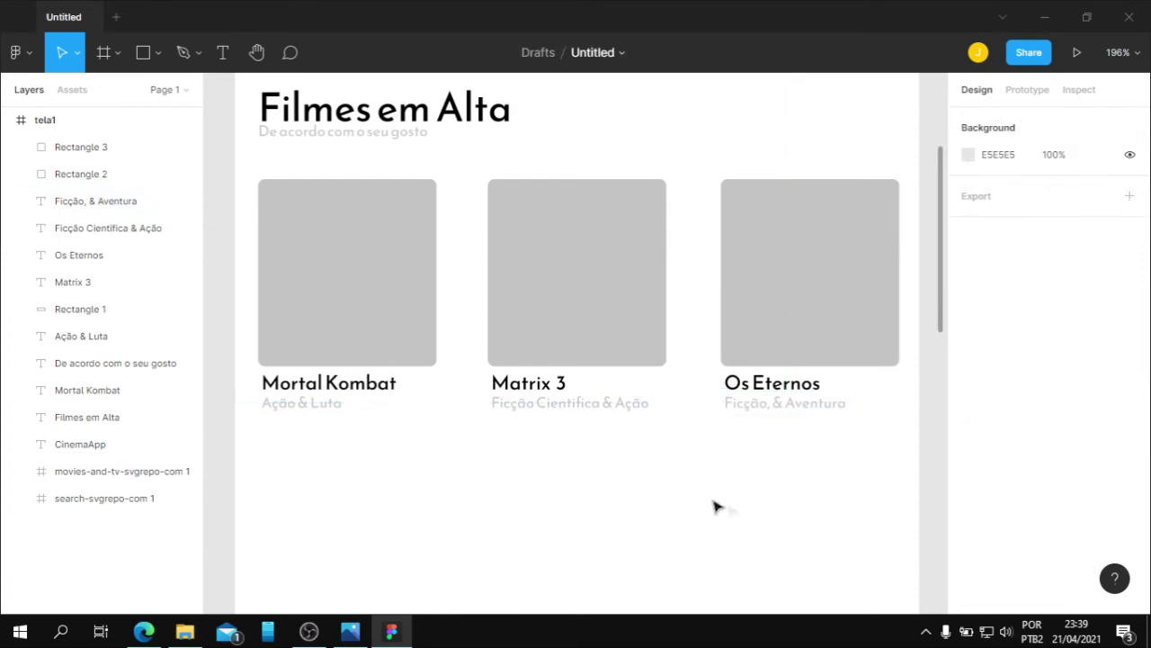
left_click_drag(690, 476, 684, 479)
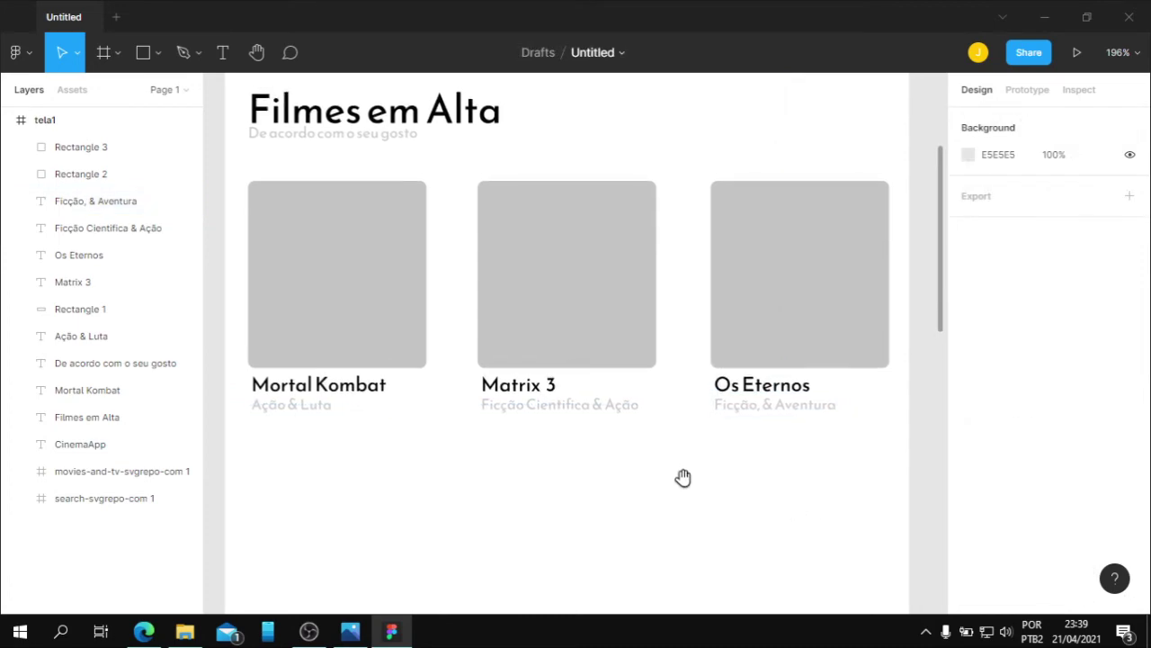
left_click(353, 635)
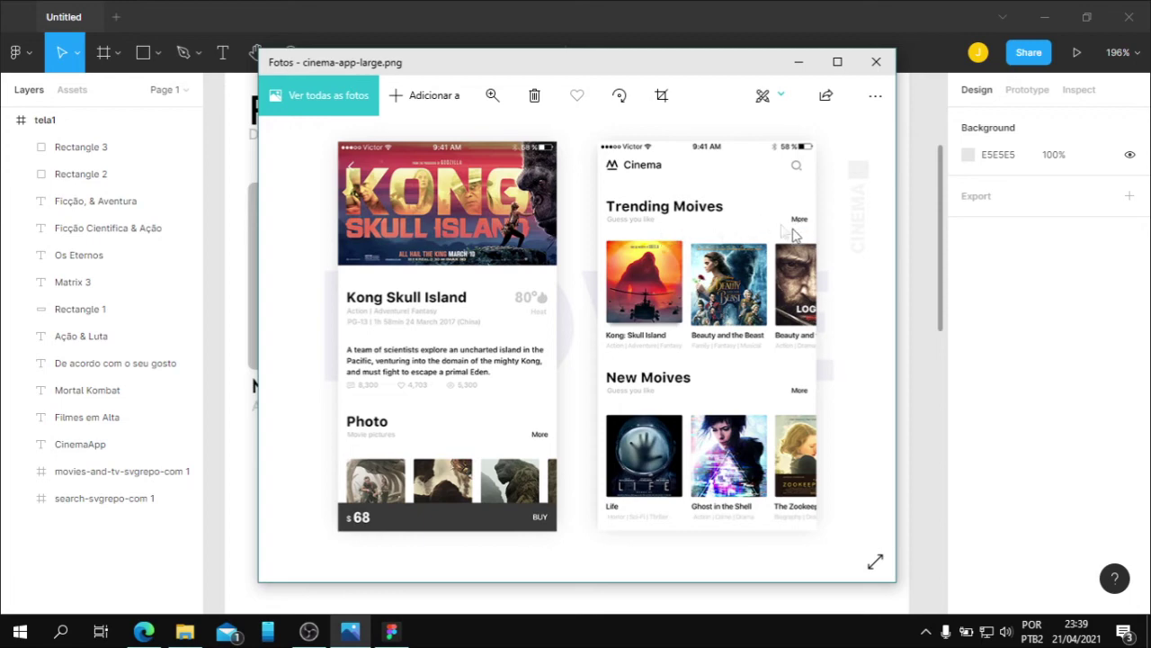
Hide the cinema reference image in Photos and bring Figma's CinemaApp header into view
left_click(799, 62)
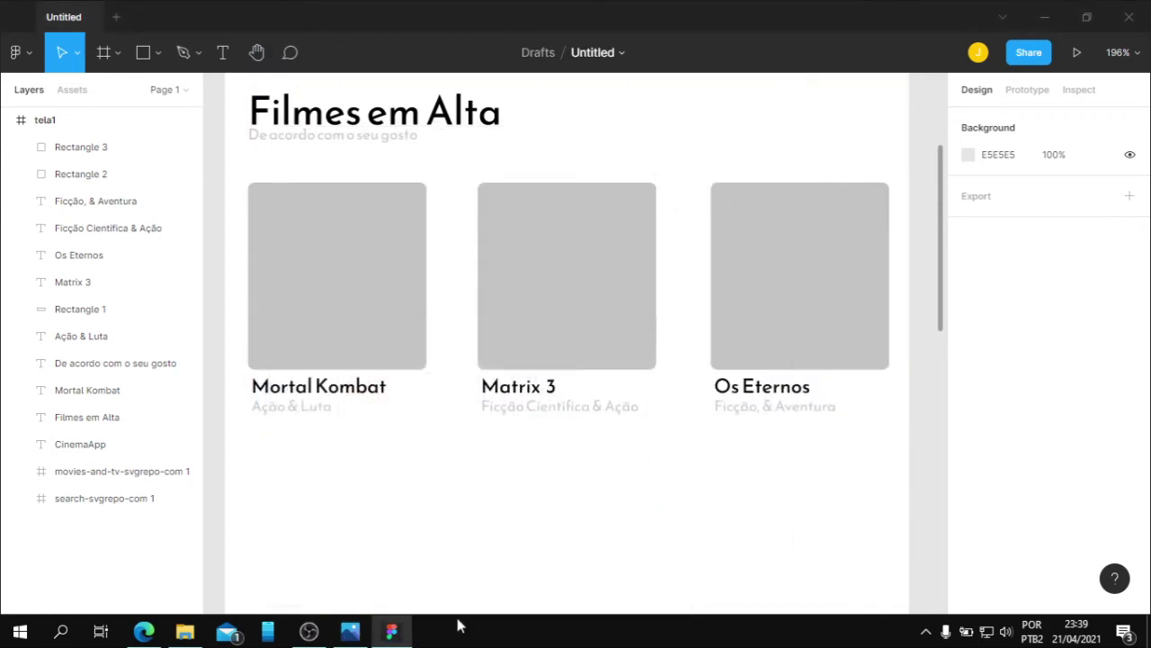
left_click(350, 633)
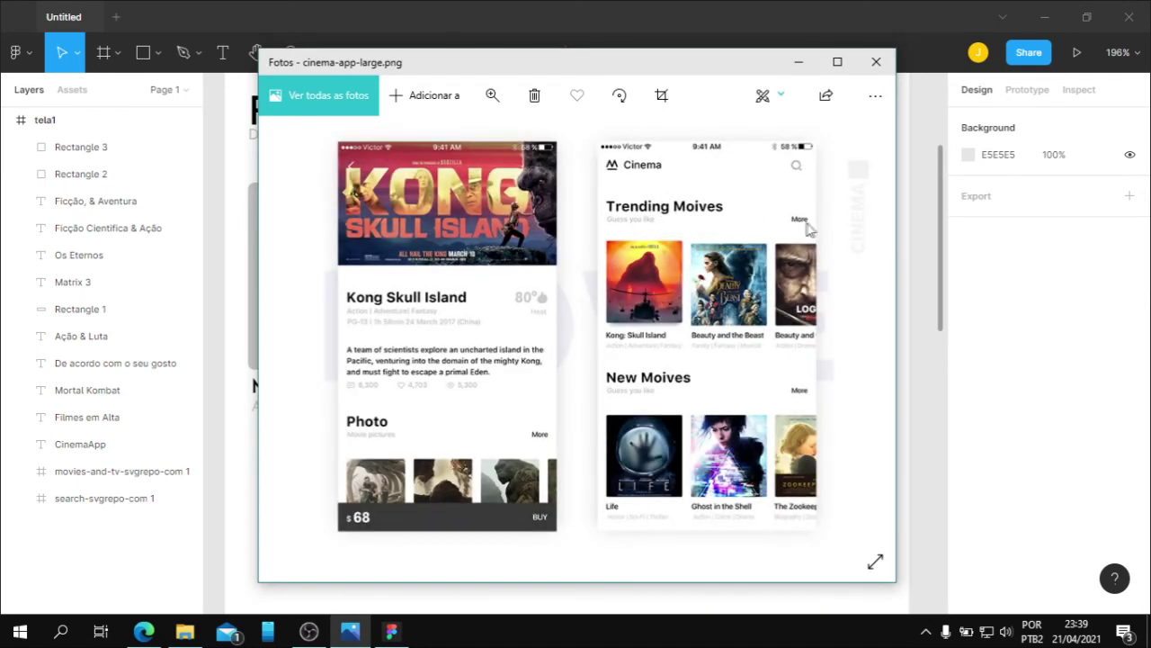
left_click(799, 62)
left_click_drag(772, 133, 771, 250)
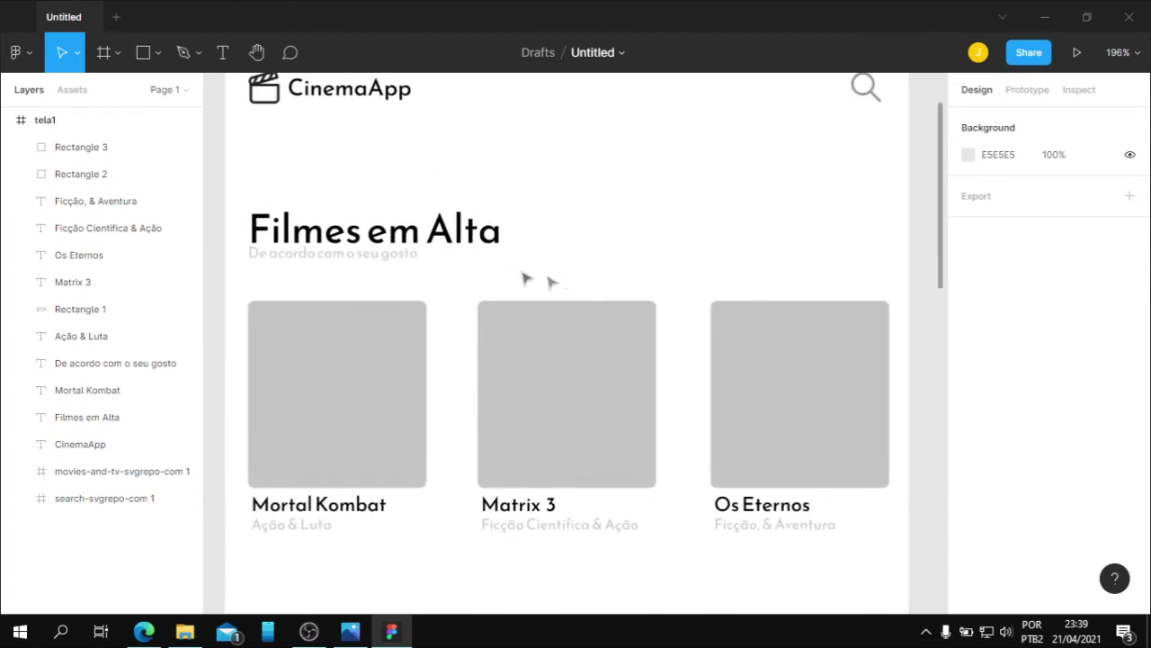
Duplicate the subtitle as a 'Mais' label aligned under the search icon
left_click(328, 259)
left_click_drag(328, 258, 788, 261)
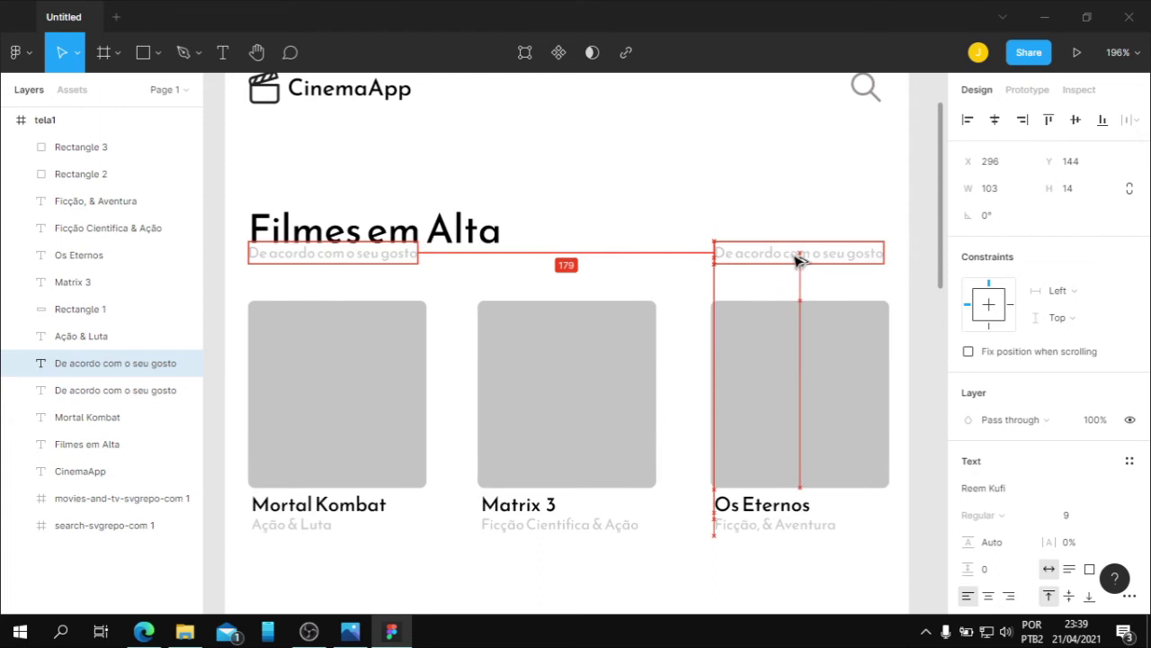
left_click_drag(788, 261, 795, 256)
double_click(795, 254)
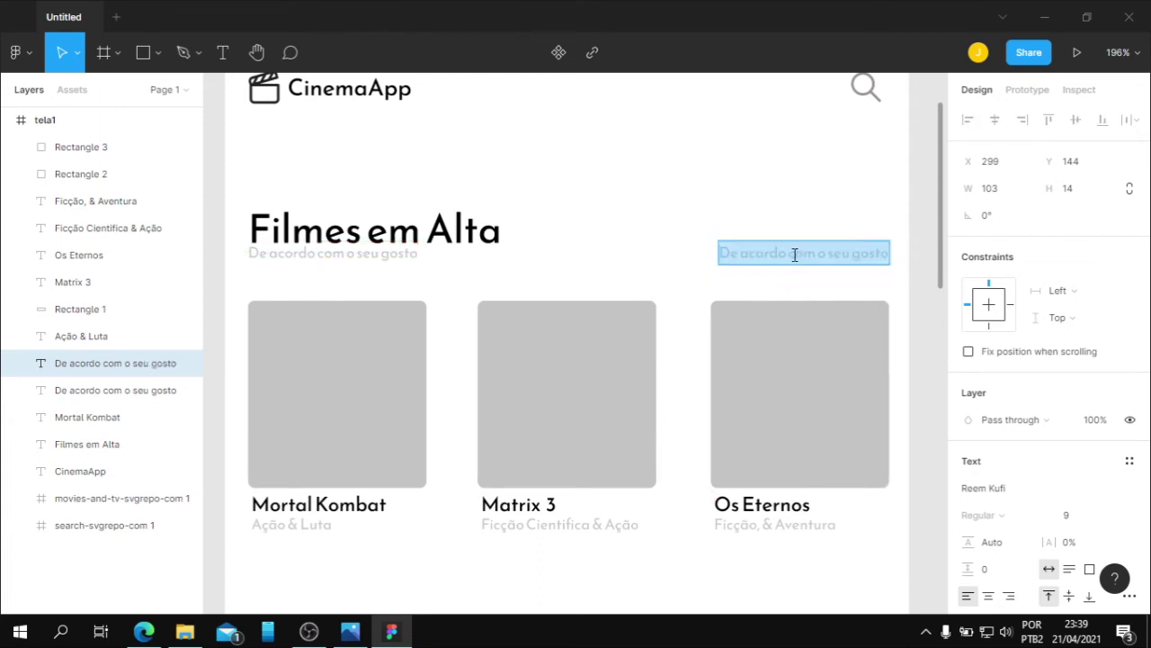
type("Mais")
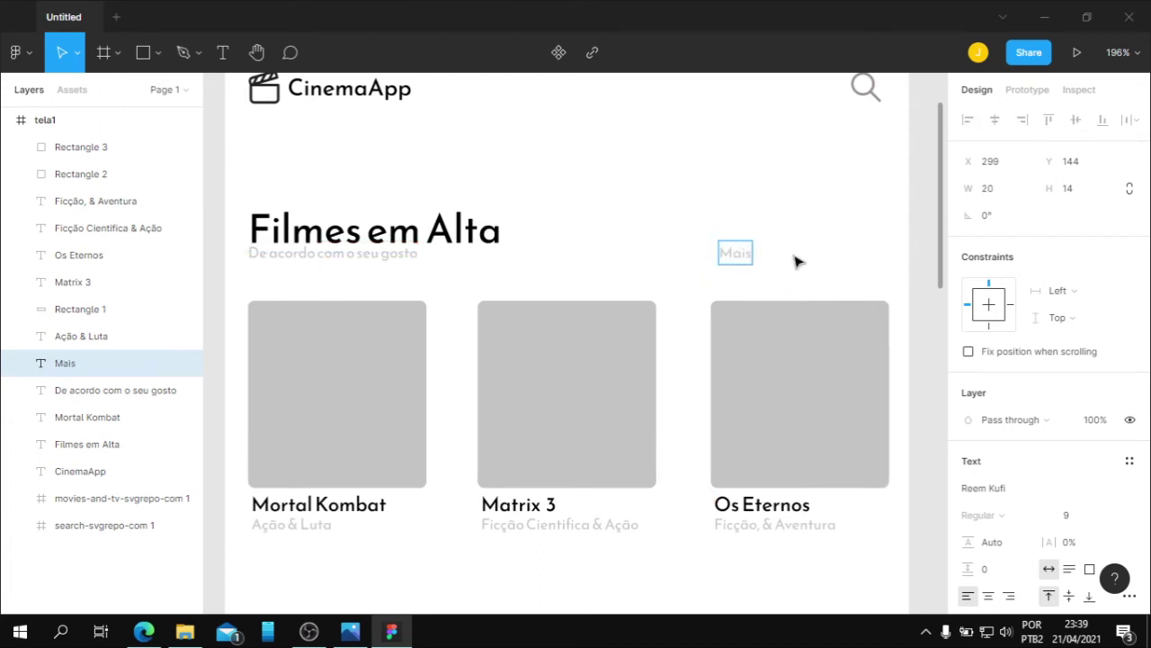
key("Escape")
left_click_drag(741, 258, 881, 261)
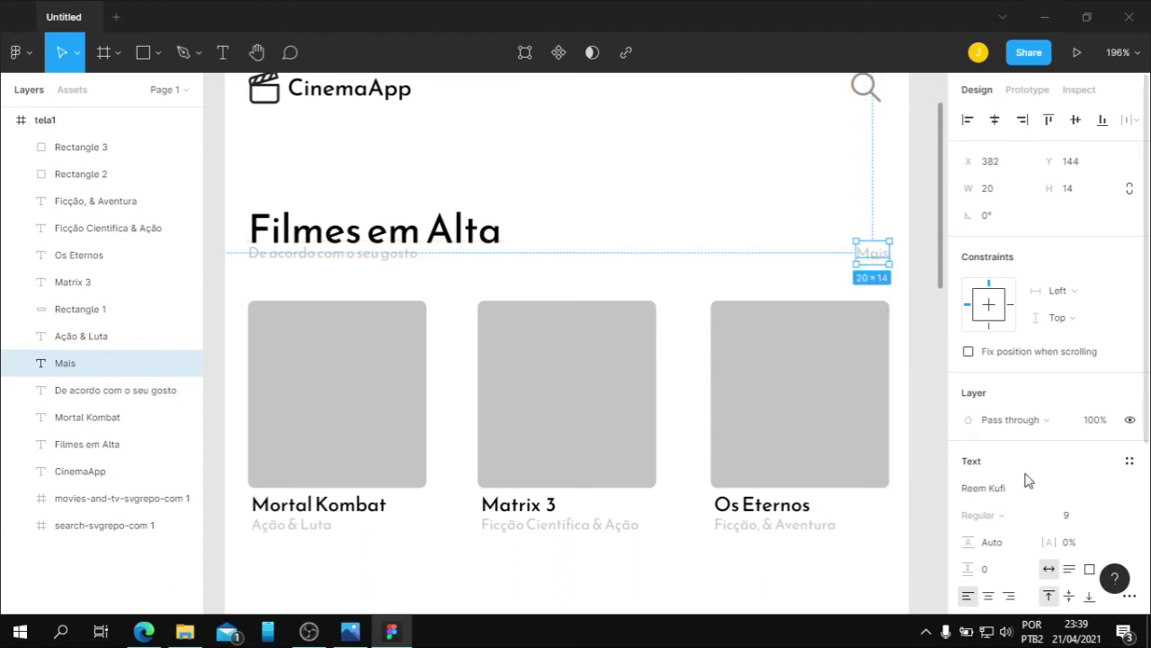
Set the Mais label's fill colour to black 000000
scroll(1028, 481, "down", 3)
left_click(973, 429)
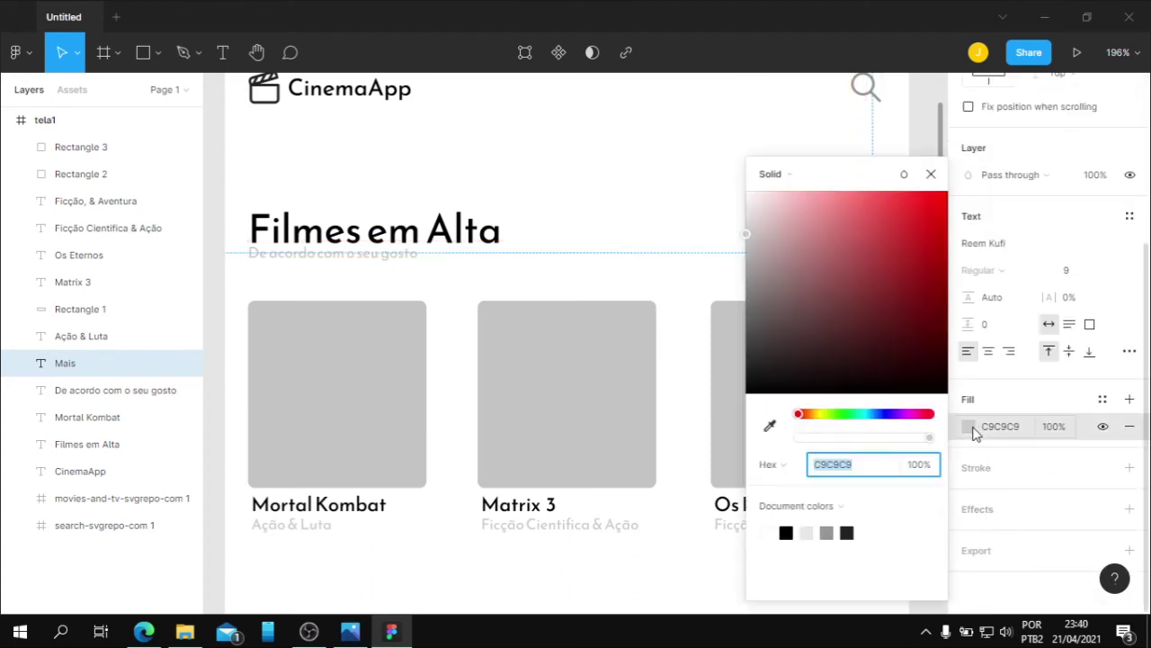
left_click(786, 533)
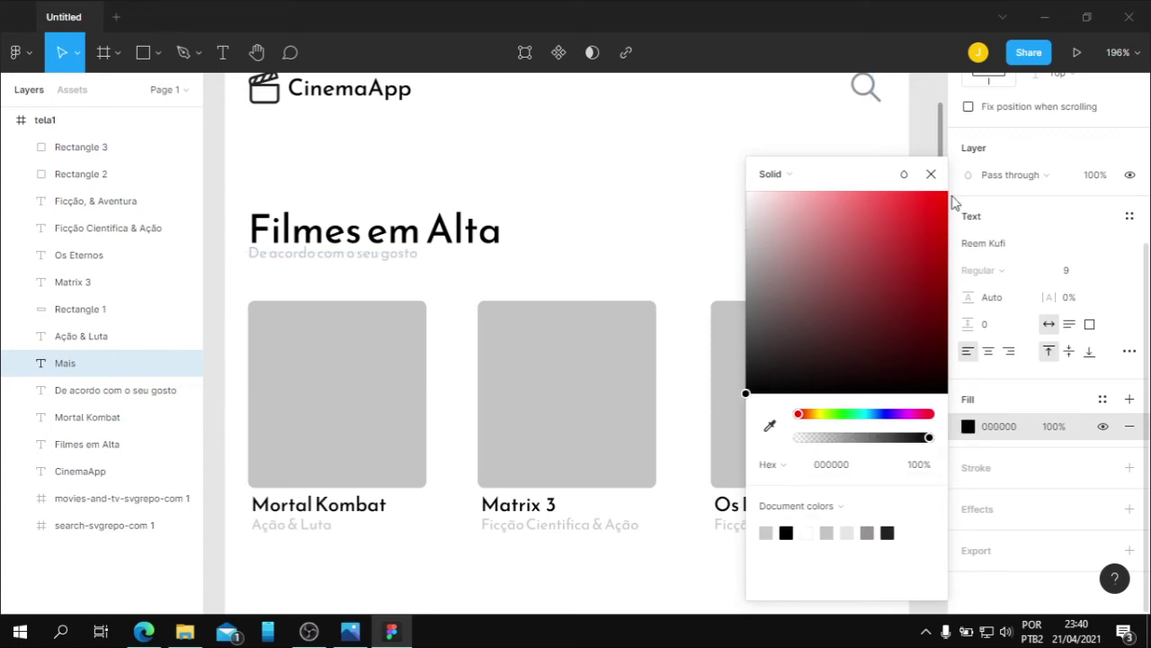
left_click(931, 174)
left_click(685, 227)
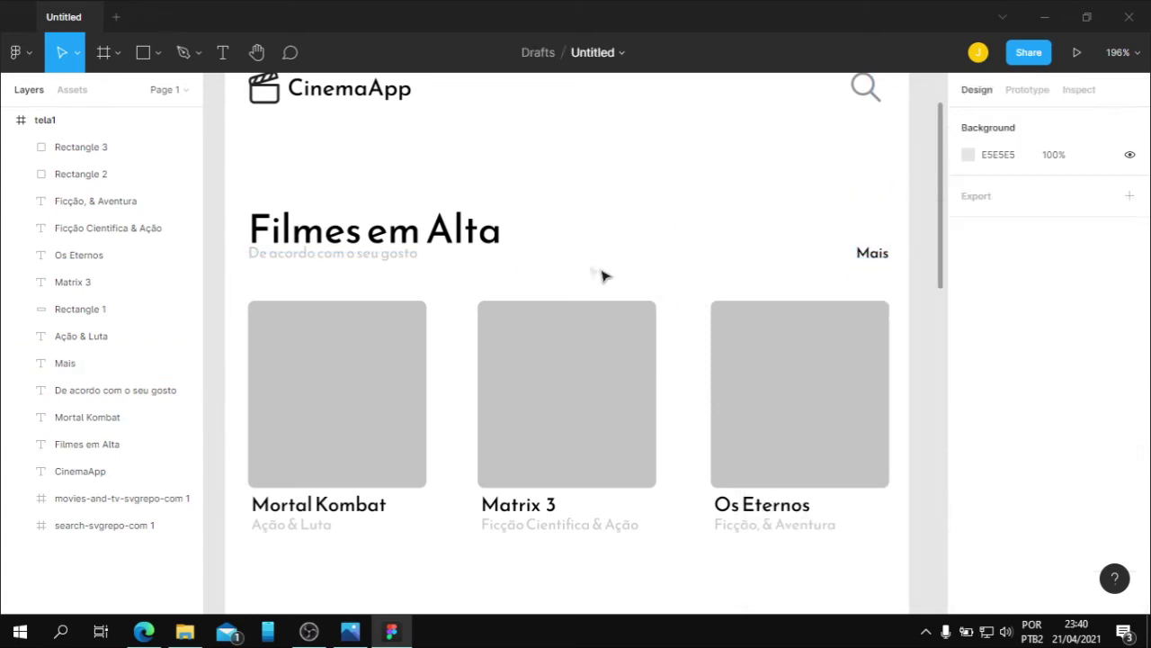
mouse_move(618, 221)
left_mouse_down()
mouse_move(627, 293)
mouse_move(622, 266)
left_mouse_up()
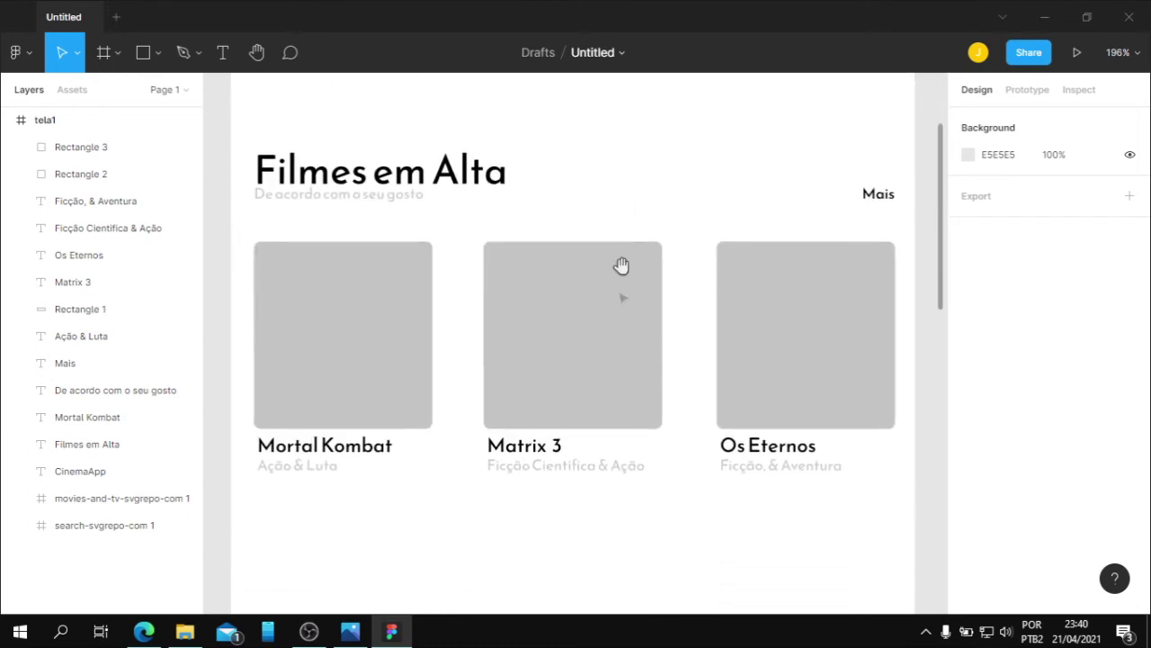
left_click_drag(584, 498, 577, 432)
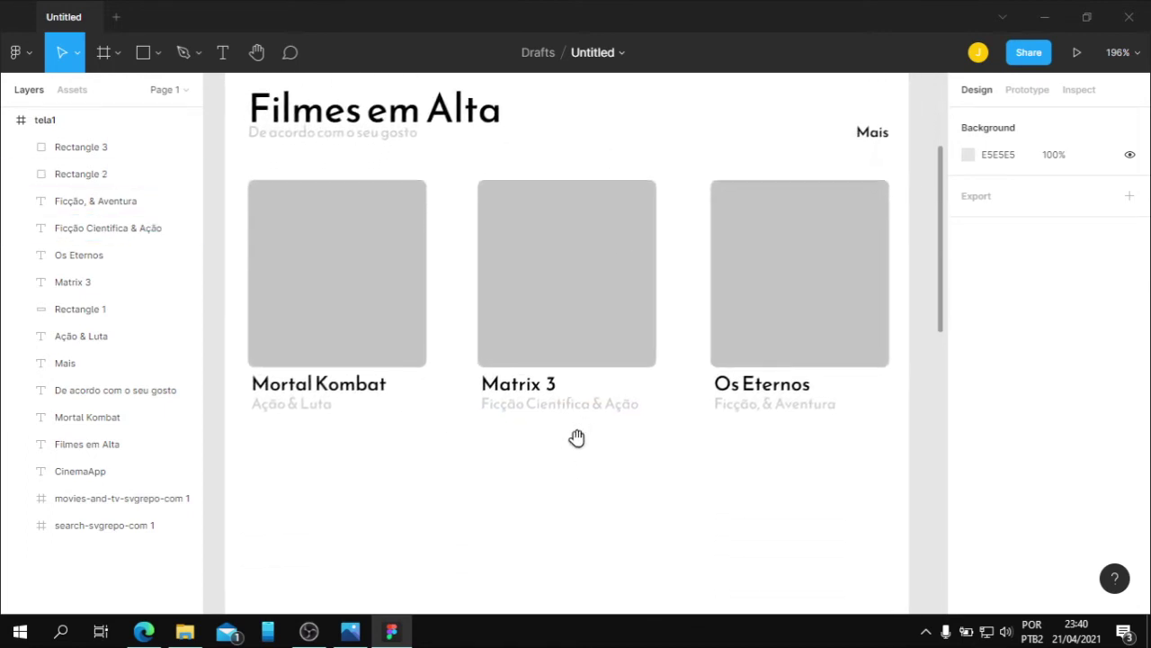
Bring Edge to the front and load Google Images in a new tab
left_click(146, 632)
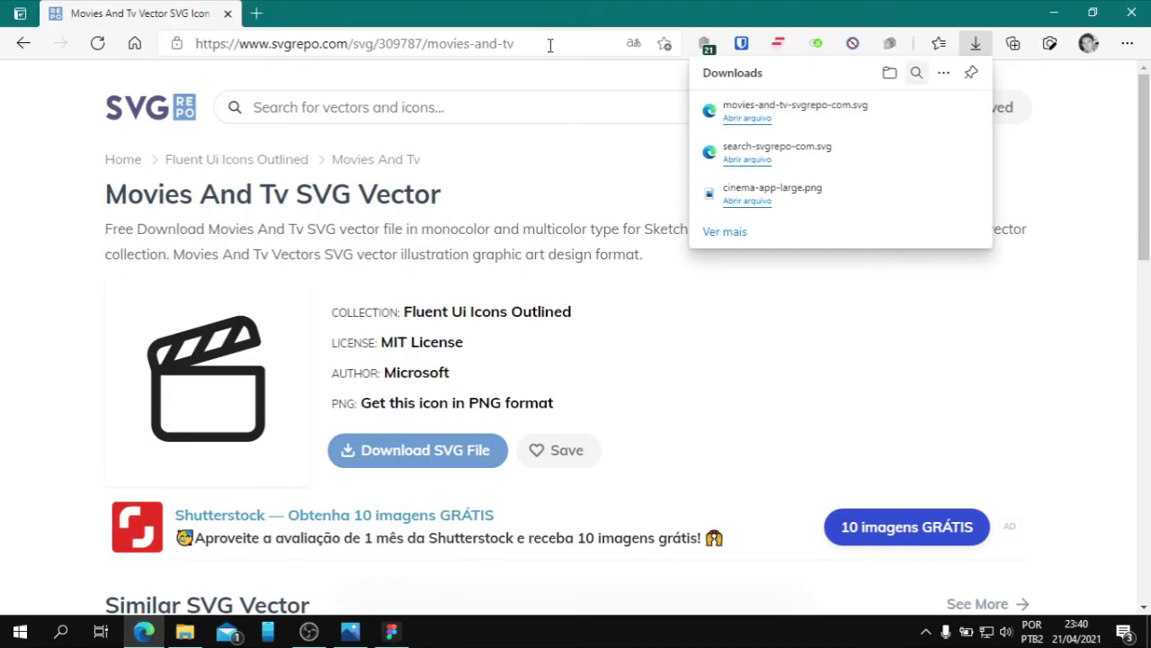
left_click(257, 13)
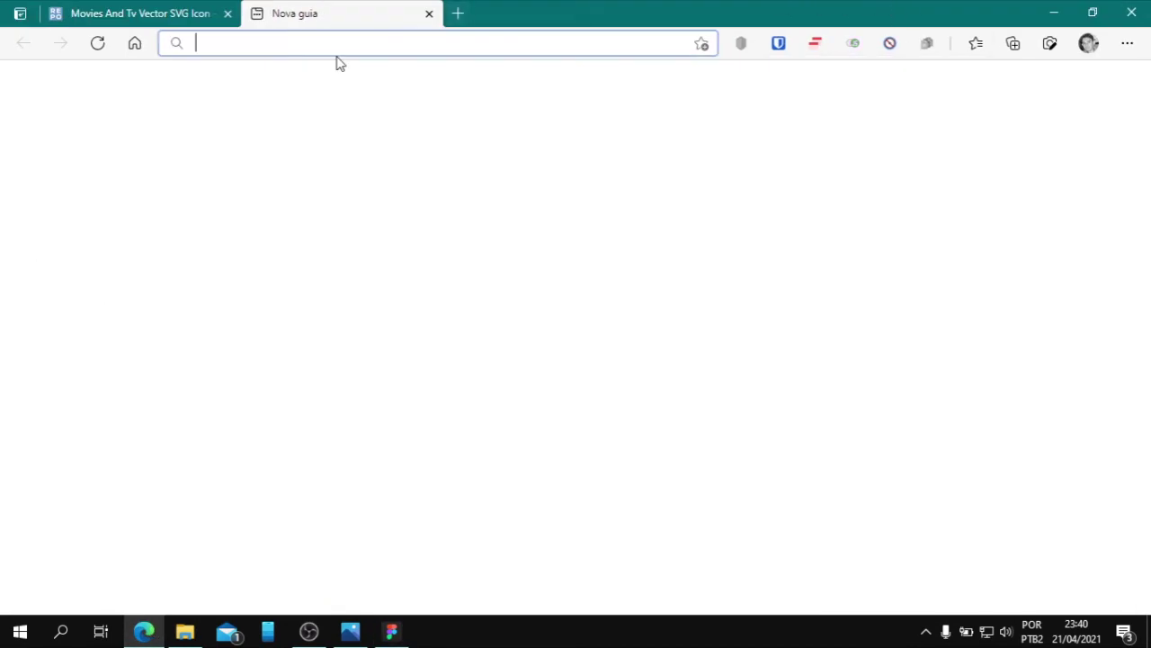
key("ctrl+v")
key("Return")
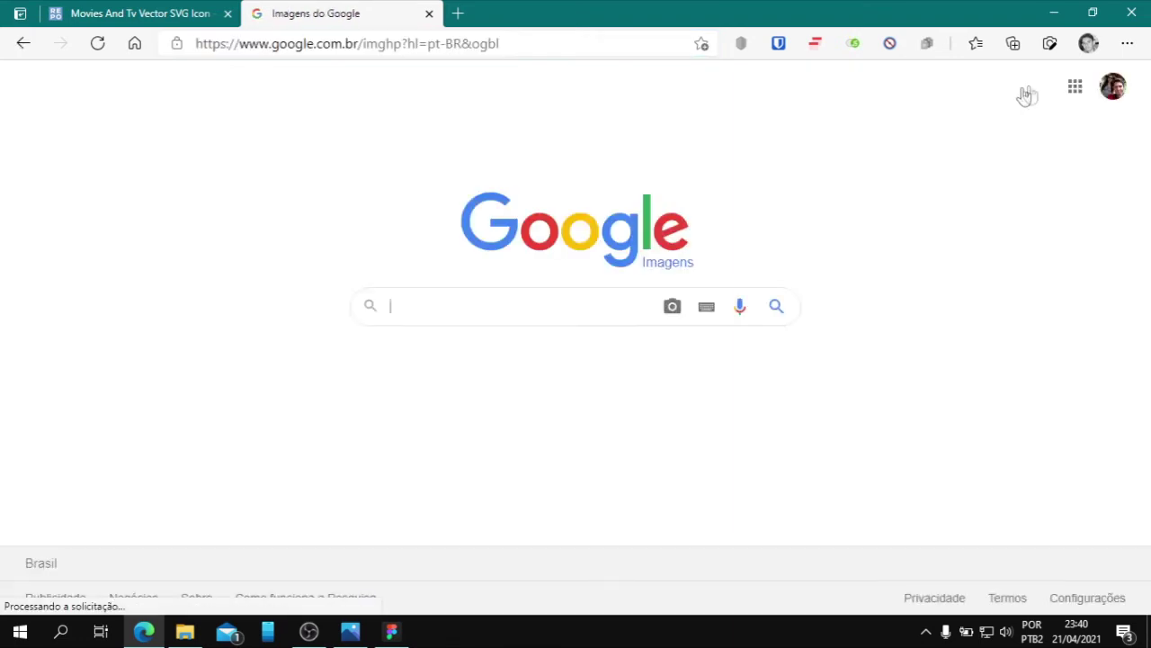
Search images for 'mortal kombat 2021' and preview the AdoroCinema poster
left_click(538, 309)
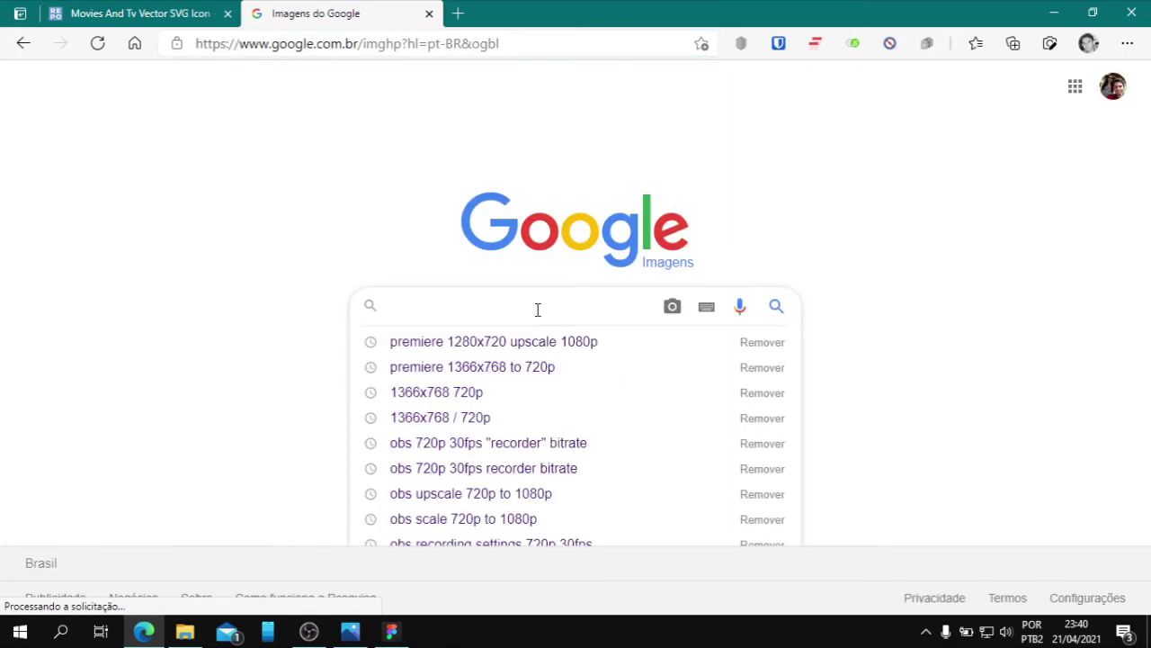
type("mort")
key("Down")
key("Down")
key("Down")
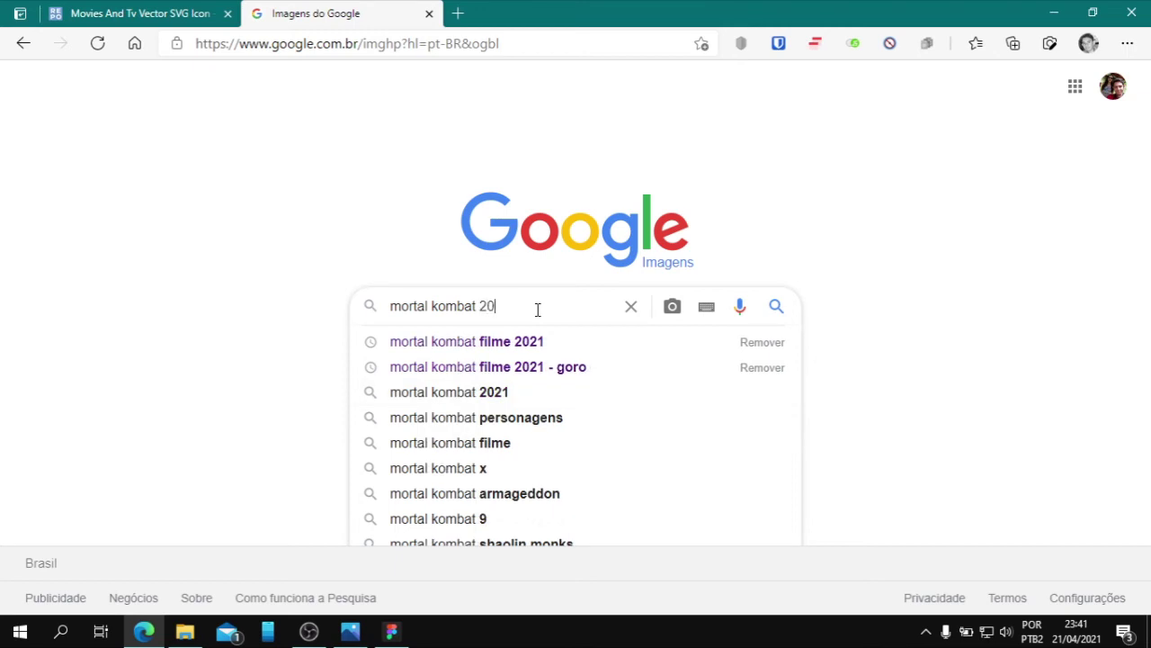
type("021")
key("Return")
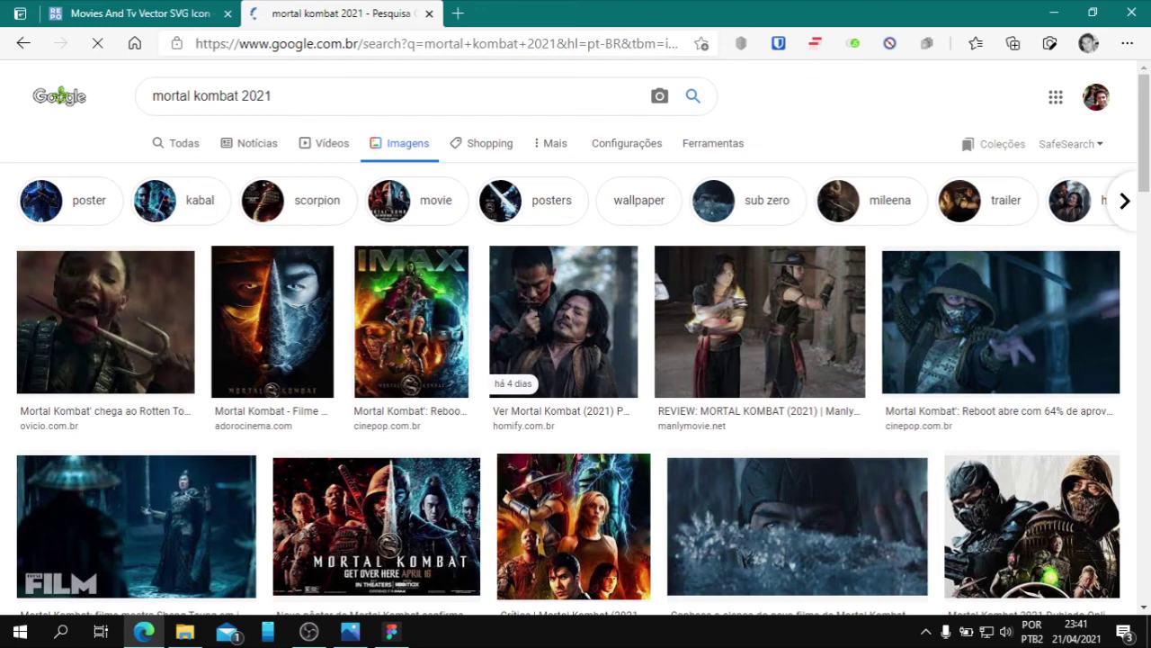
scroll(576, 342, "down", 2)
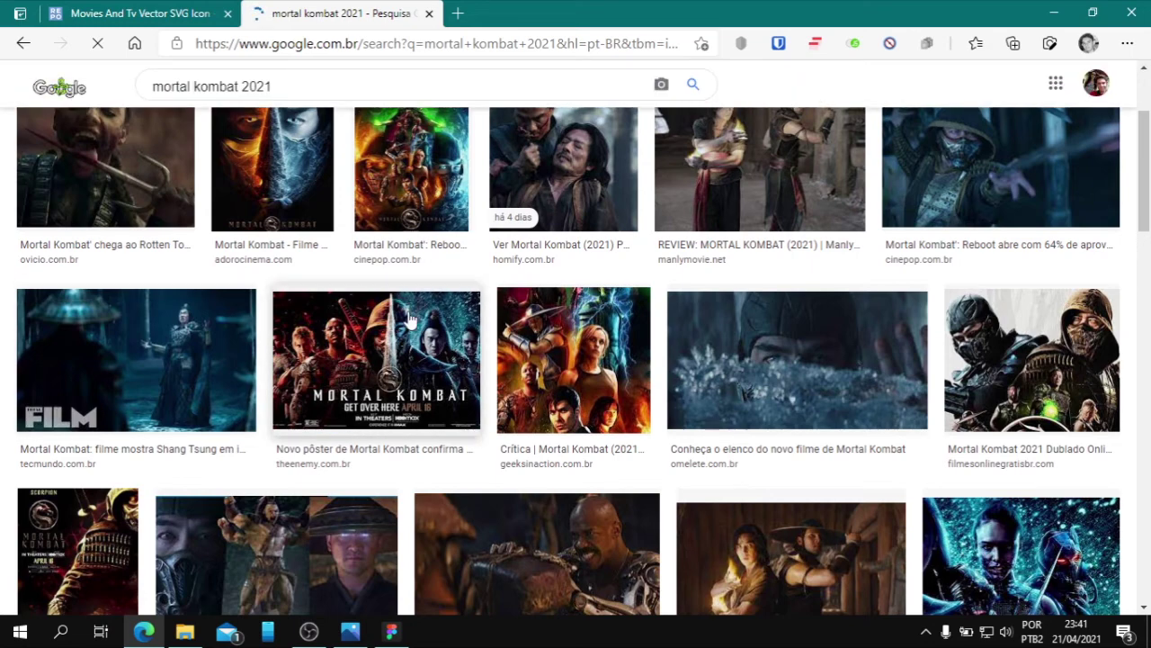
scroll(408, 319, "up", 1)
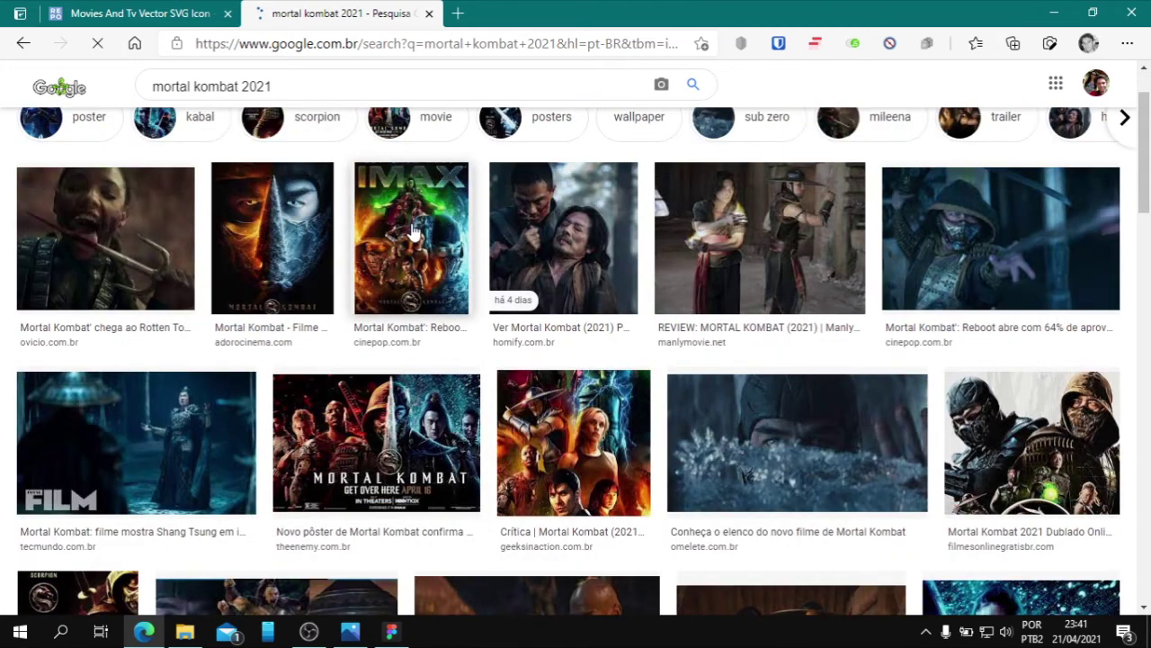
left_click(259, 210)
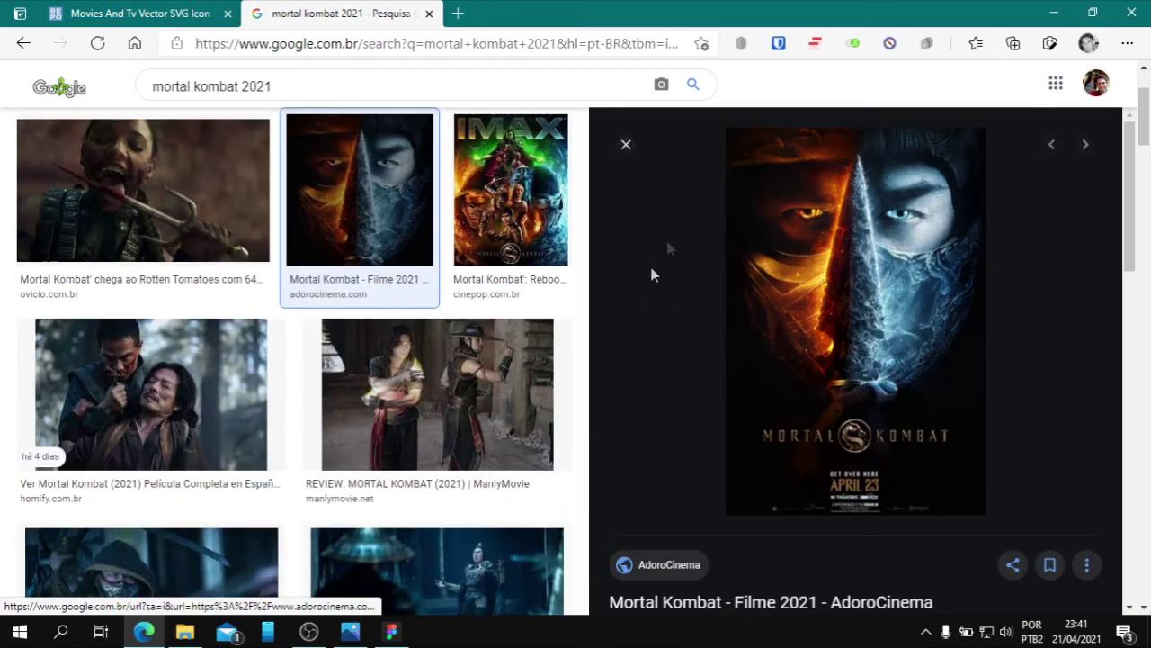
Save the previewed poster with Salvar imagem como into Imagens as 5366148.png, then return to Figma
scroll(864, 252, "up", 1)
right_click(872, 238)
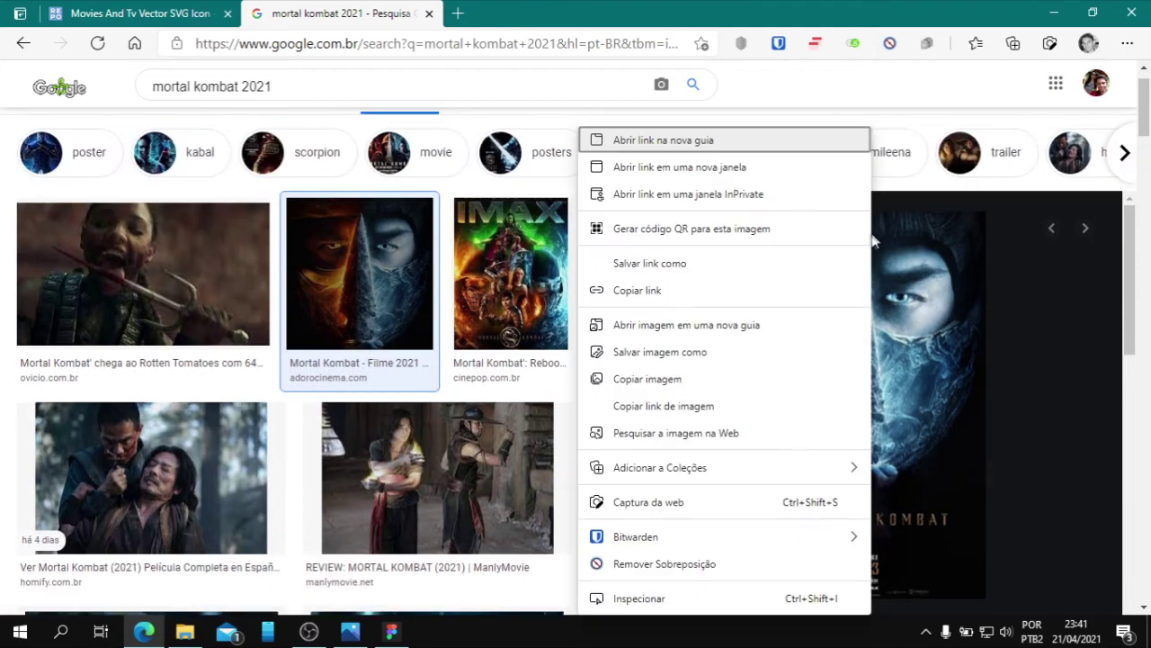
left_click(753, 358)
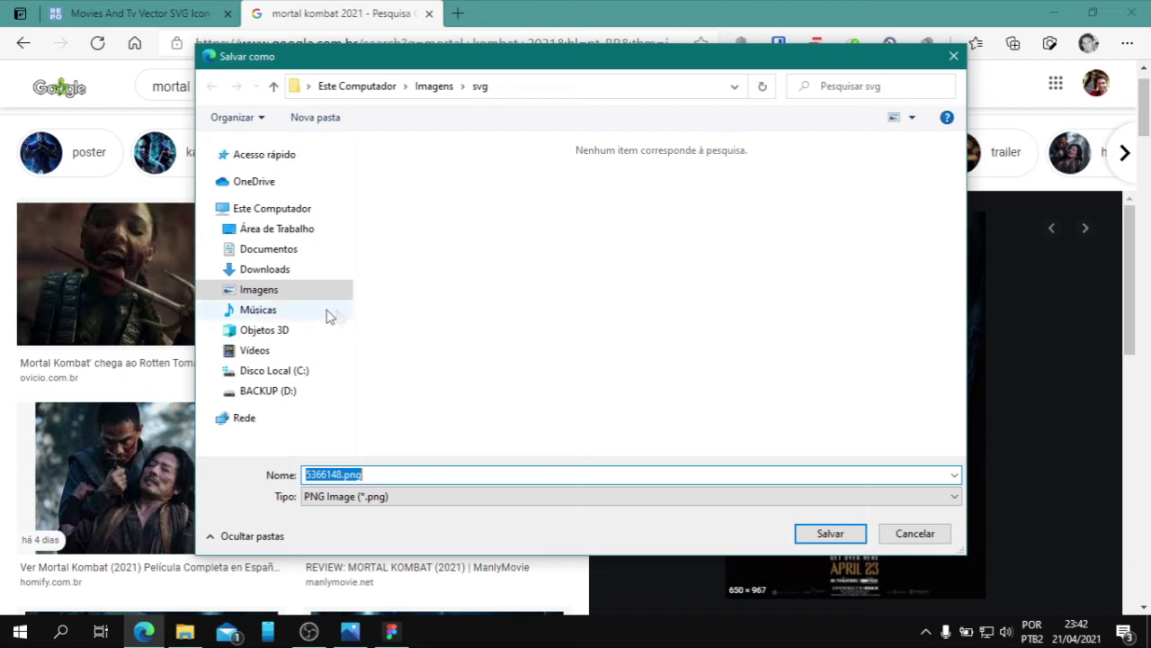
left_click(297, 292)
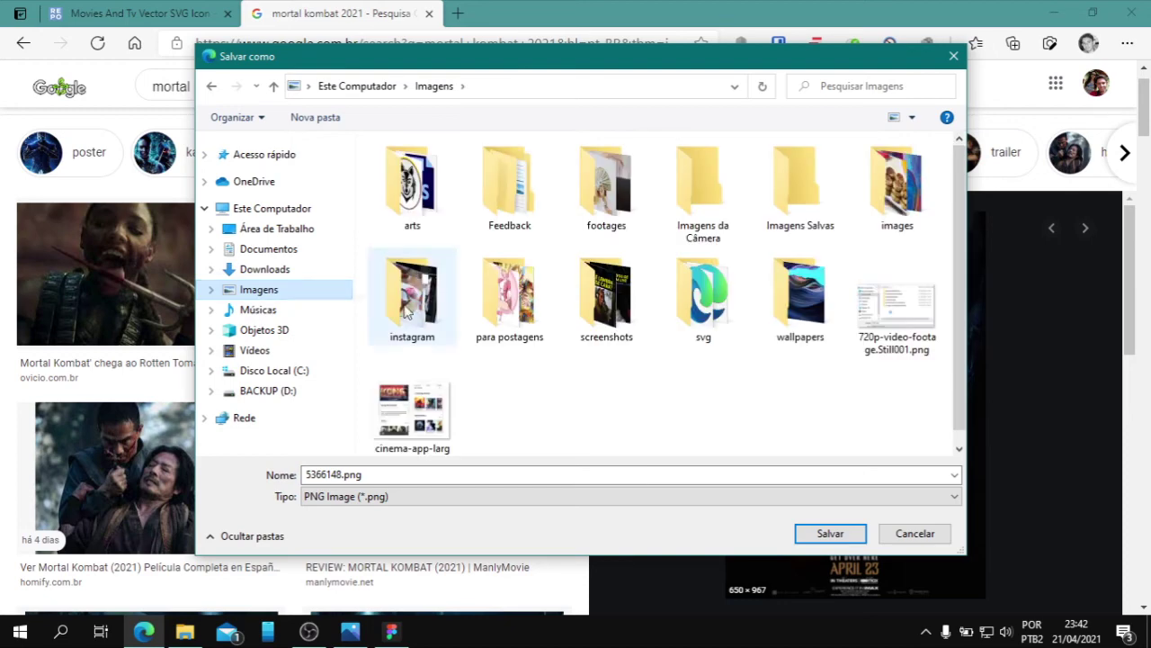
left_click(812, 535)
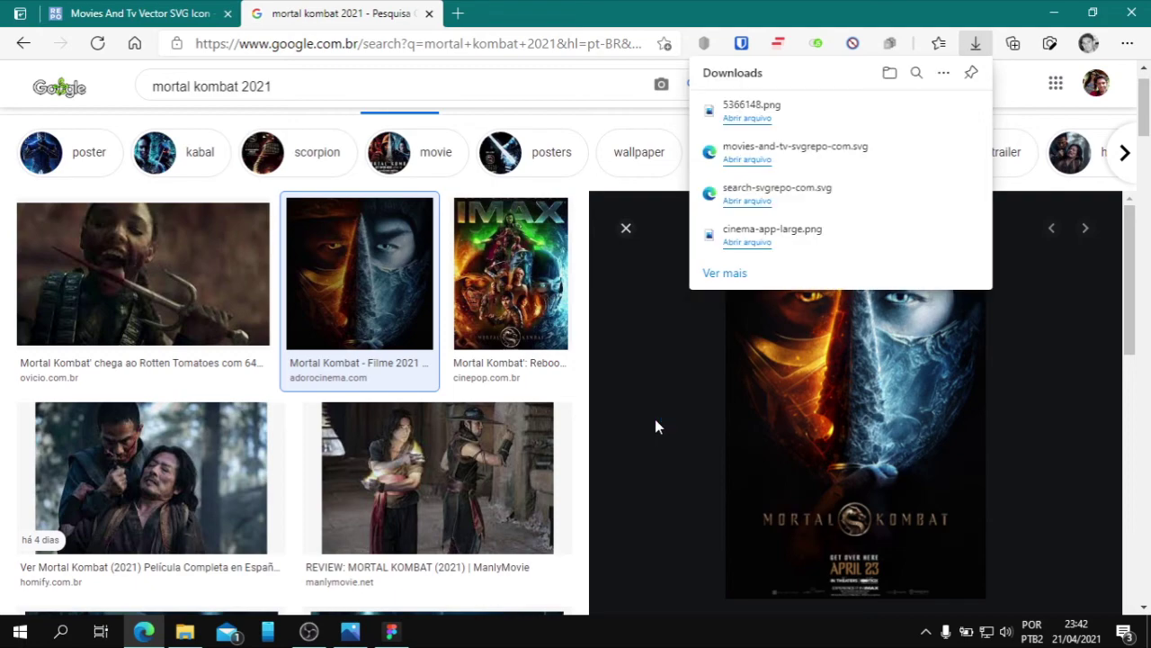
left_click(381, 634)
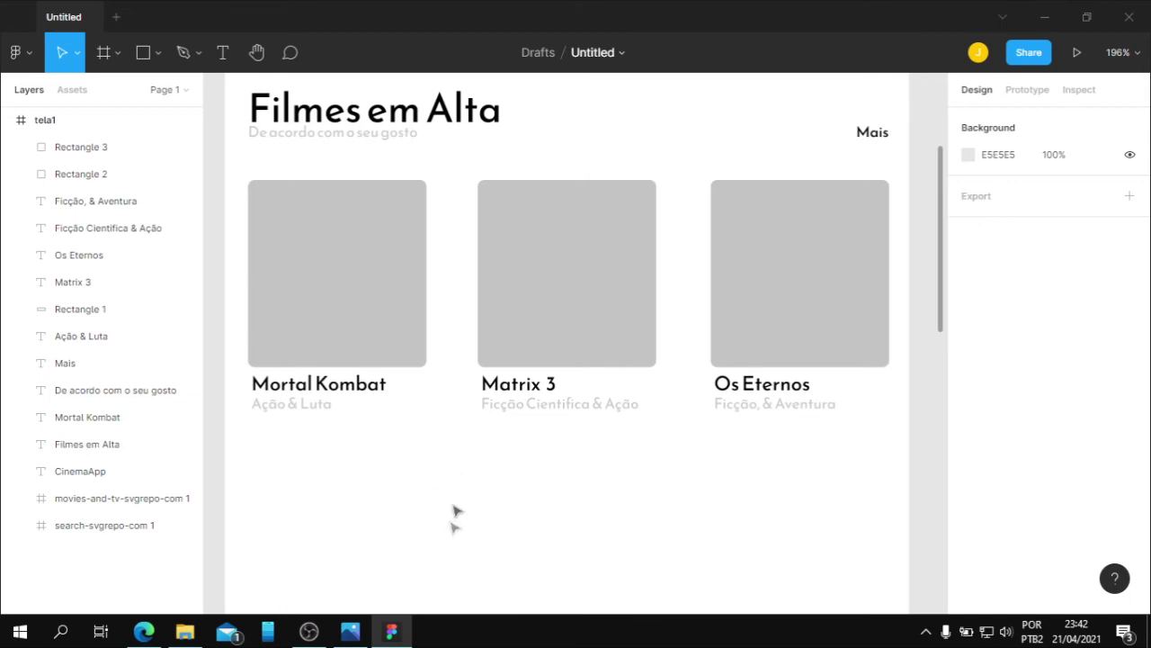
Switch the Mortal Kombat card rectangle's fill type to Image
left_click(307, 301)
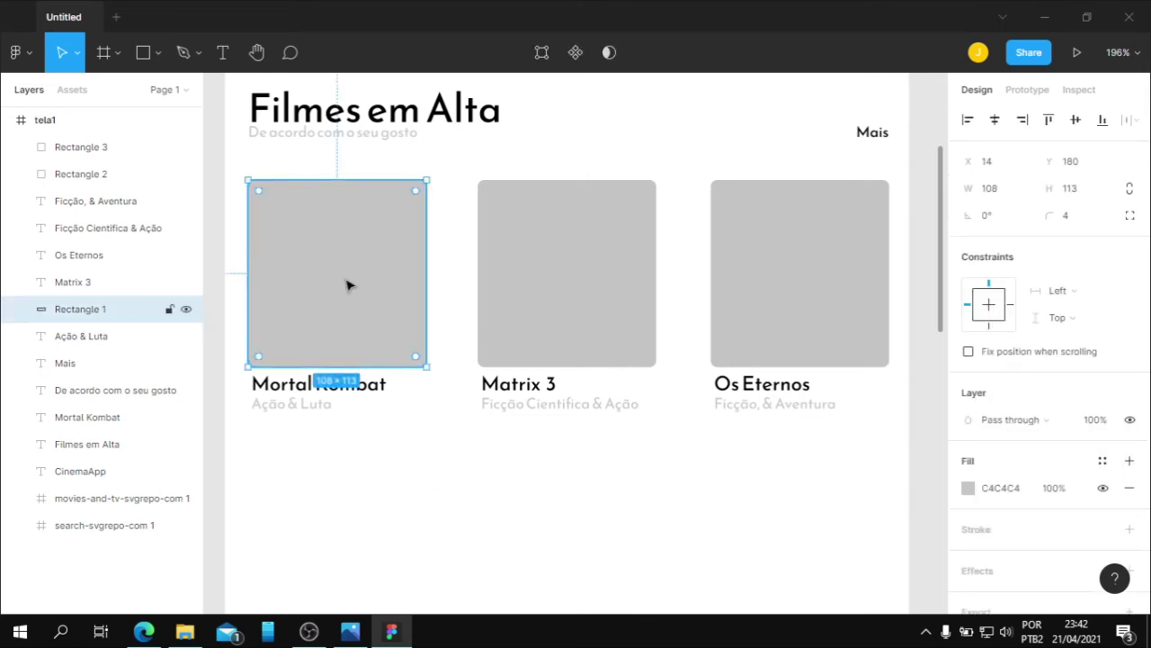
left_click(968, 489)
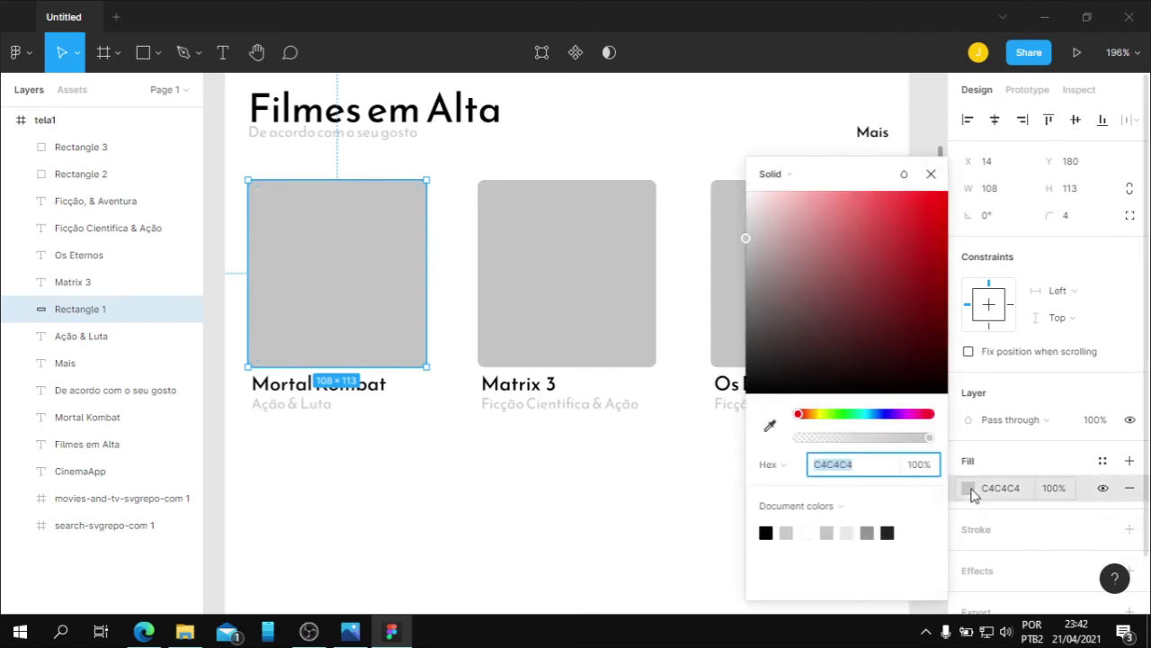
left_click(779, 174)
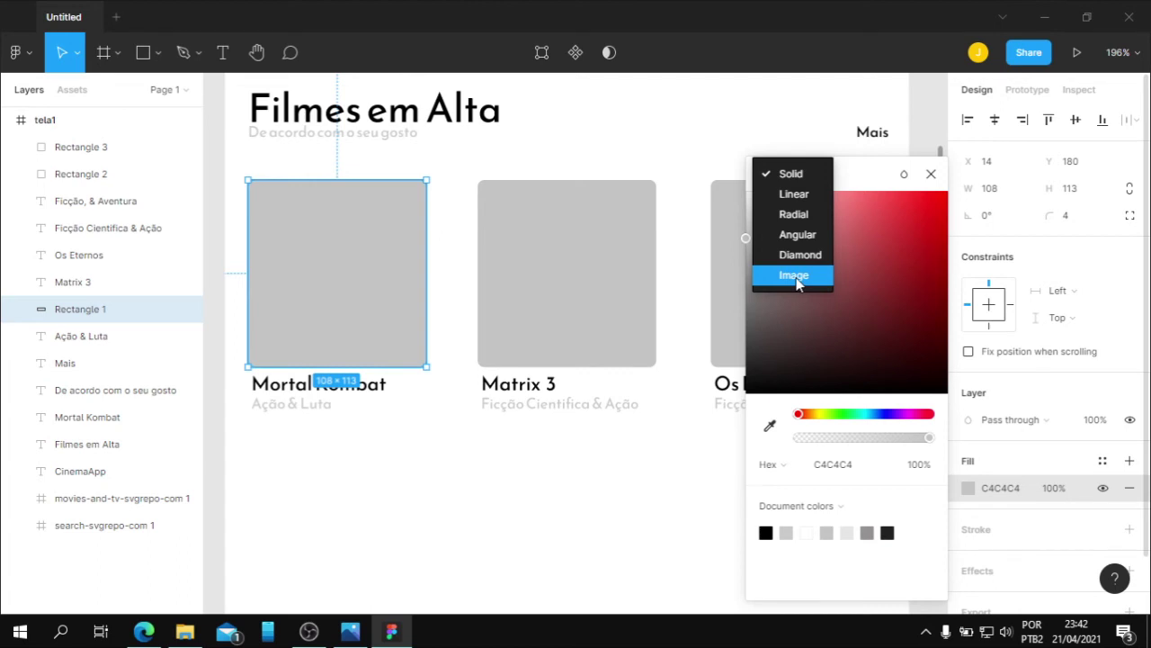
left_click(795, 275)
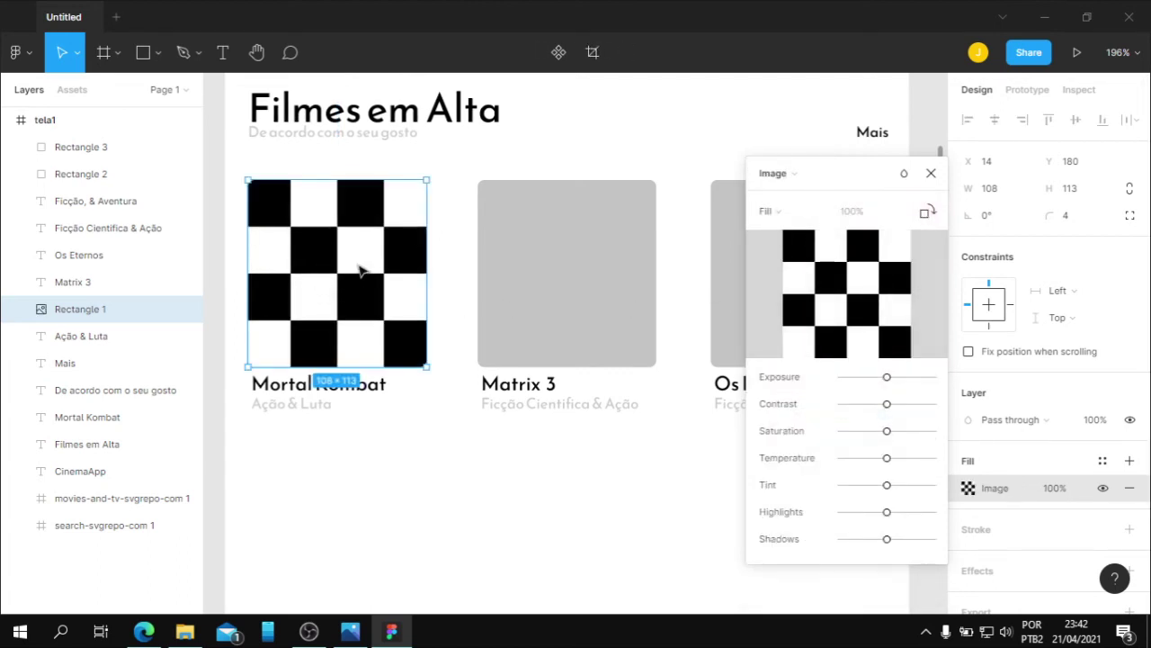
mouse_move(846, 293)
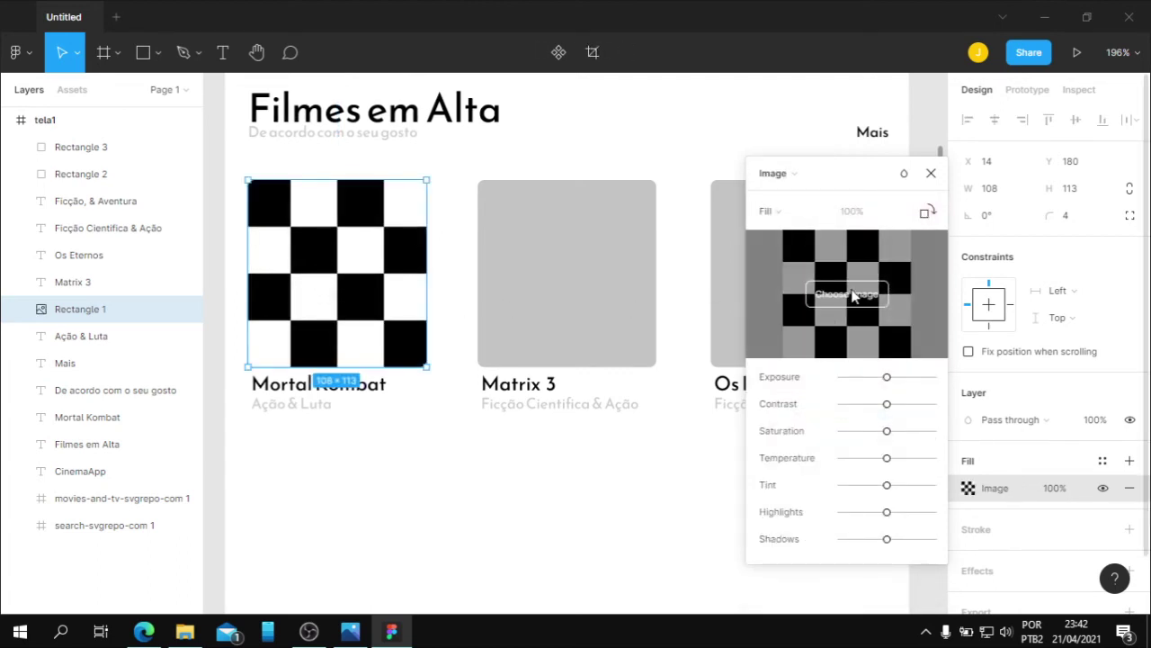
left_click(883, 296)
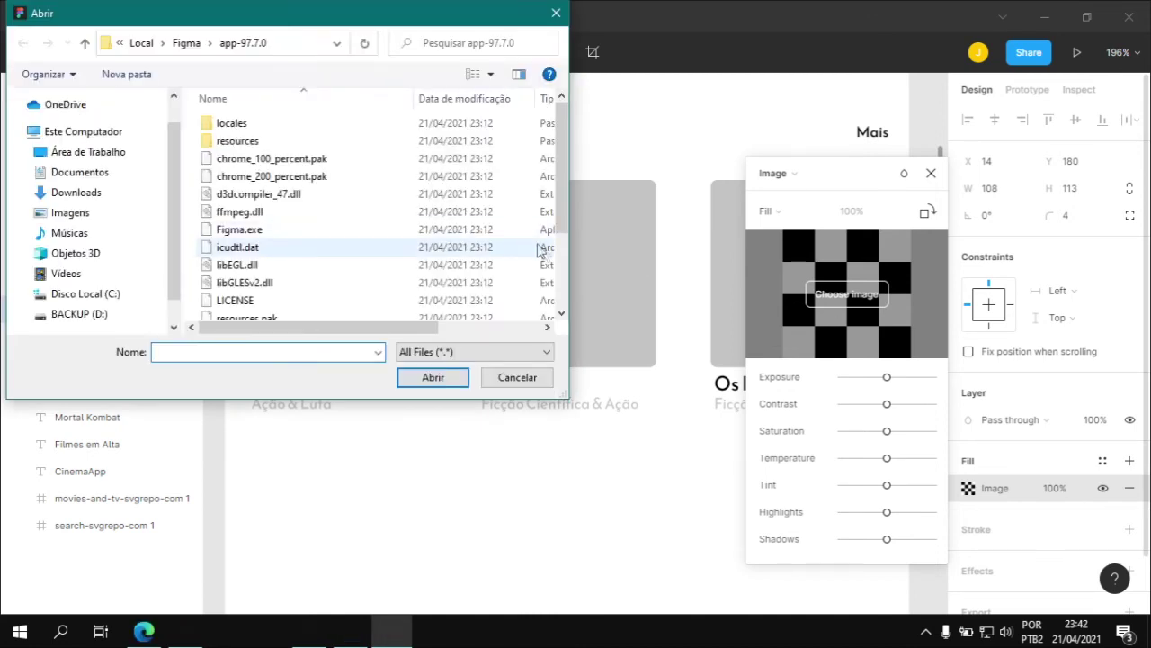
Load 5366148.png from the Imagens folder as the card's image fill
left_click(83, 213)
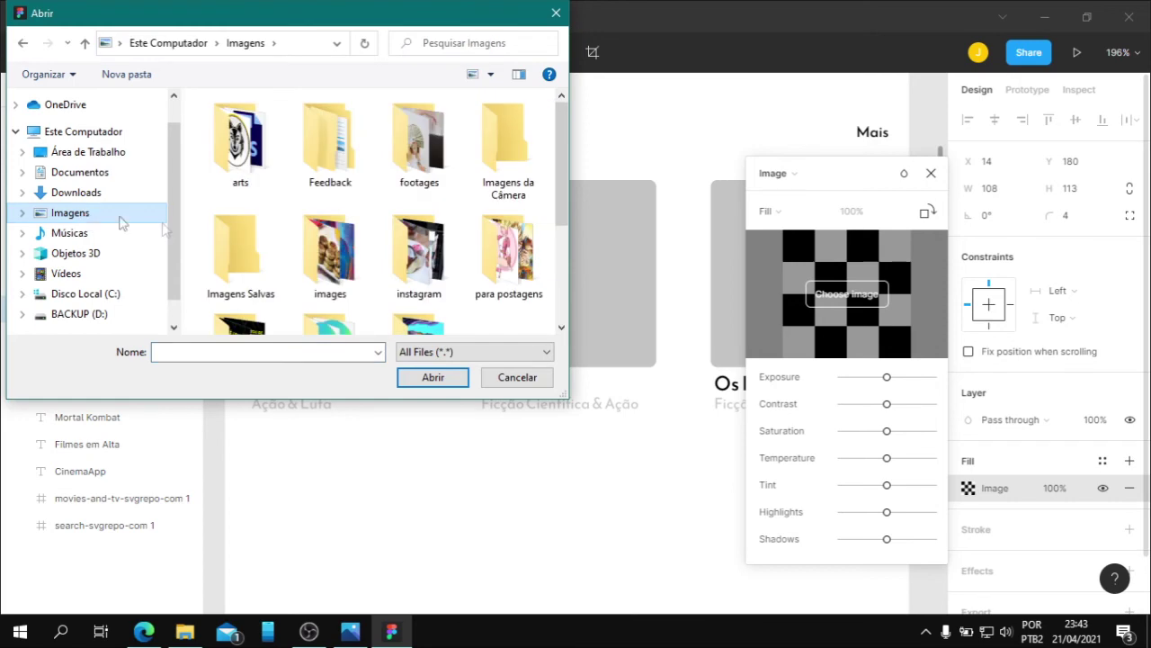
left_click_drag(561, 144, 561, 235)
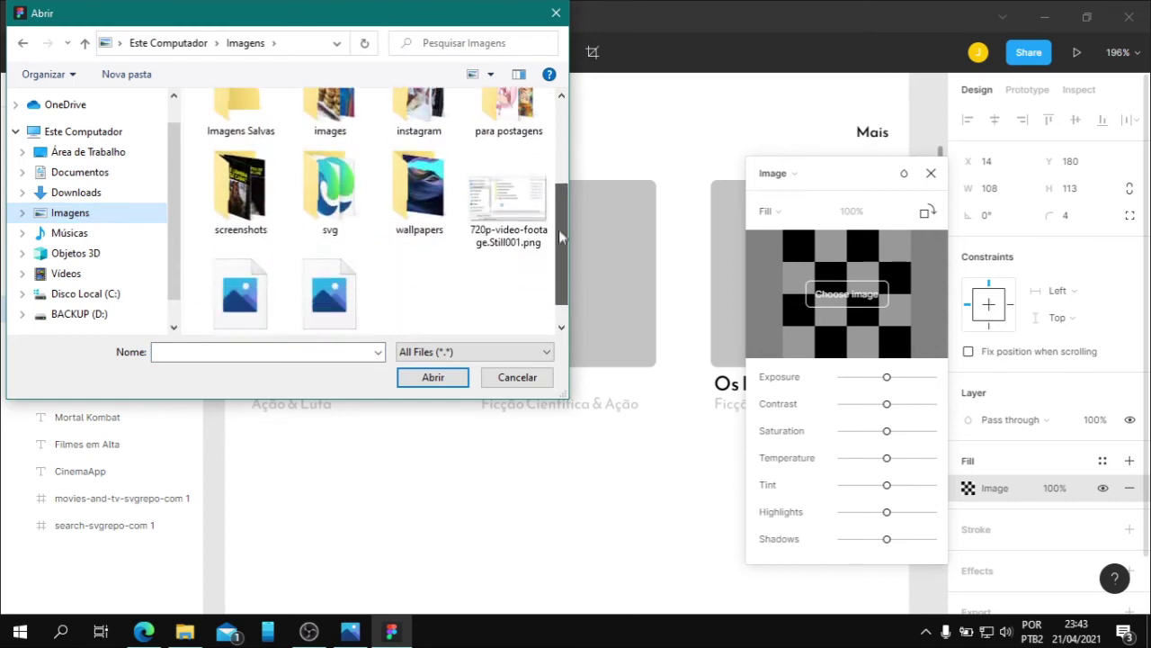
double_click(237, 260)
key("ctrl+shift+k")
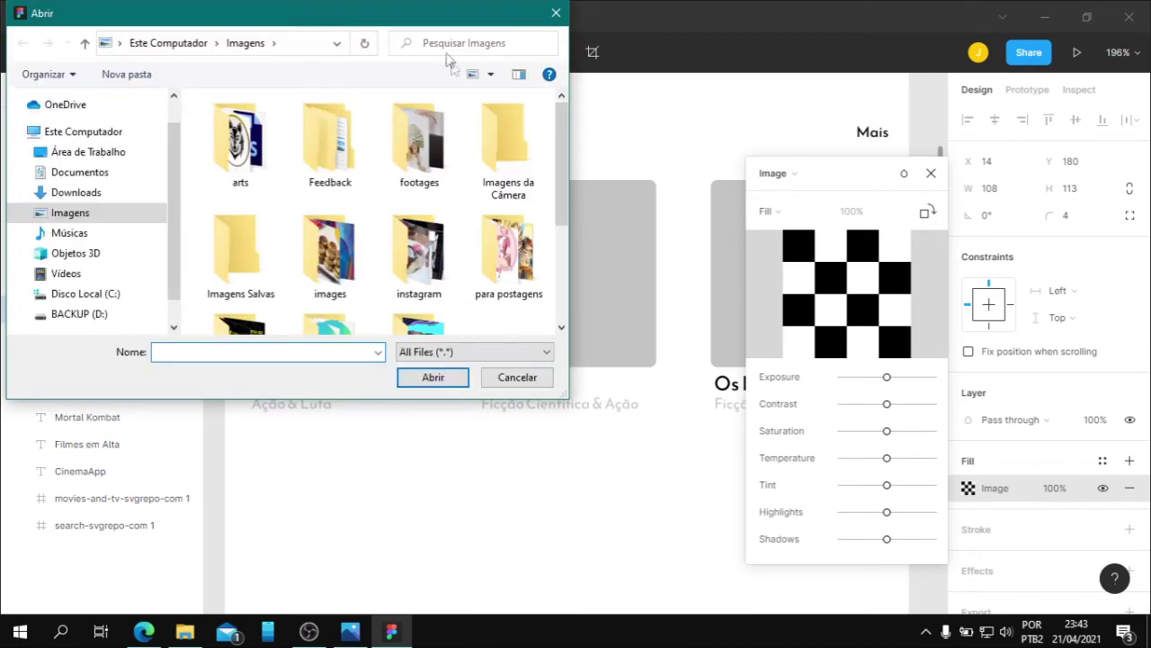
left_click_drag(561, 179, 561, 270)
left_click(252, 281)
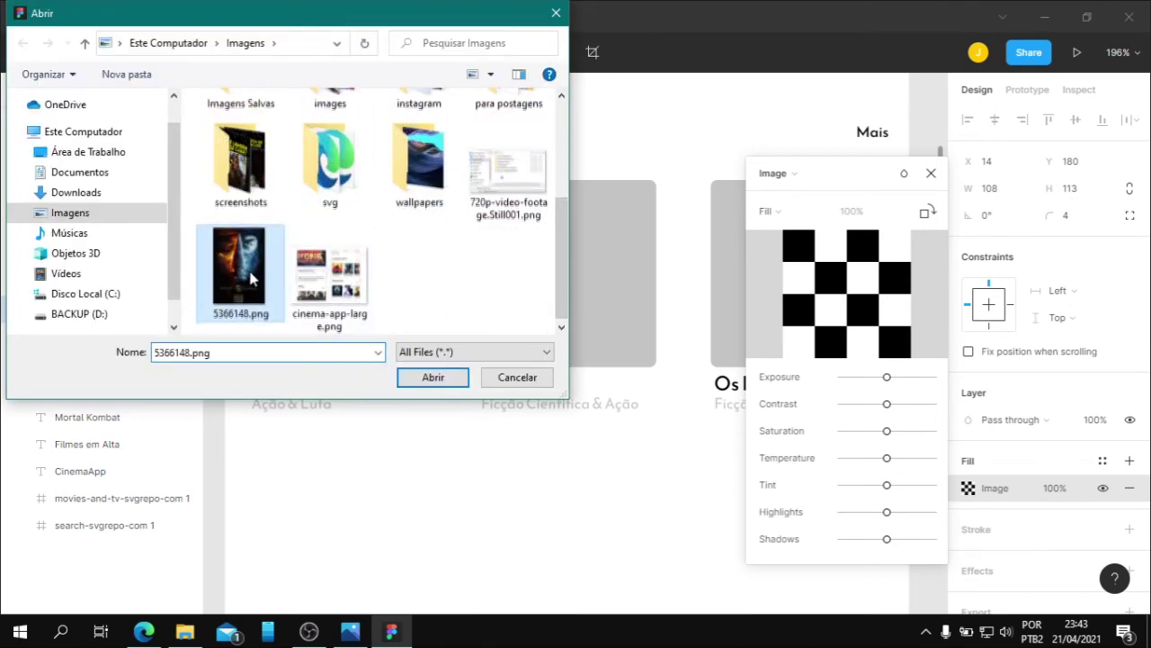
left_click(426, 378)
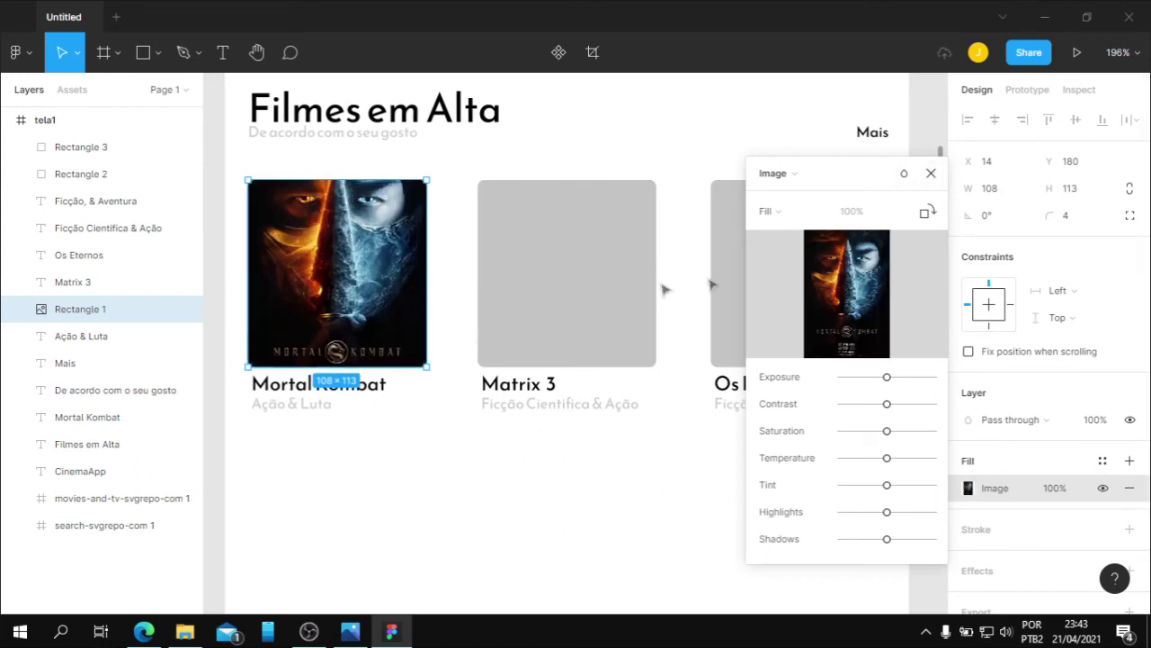
left_click(795, 214)
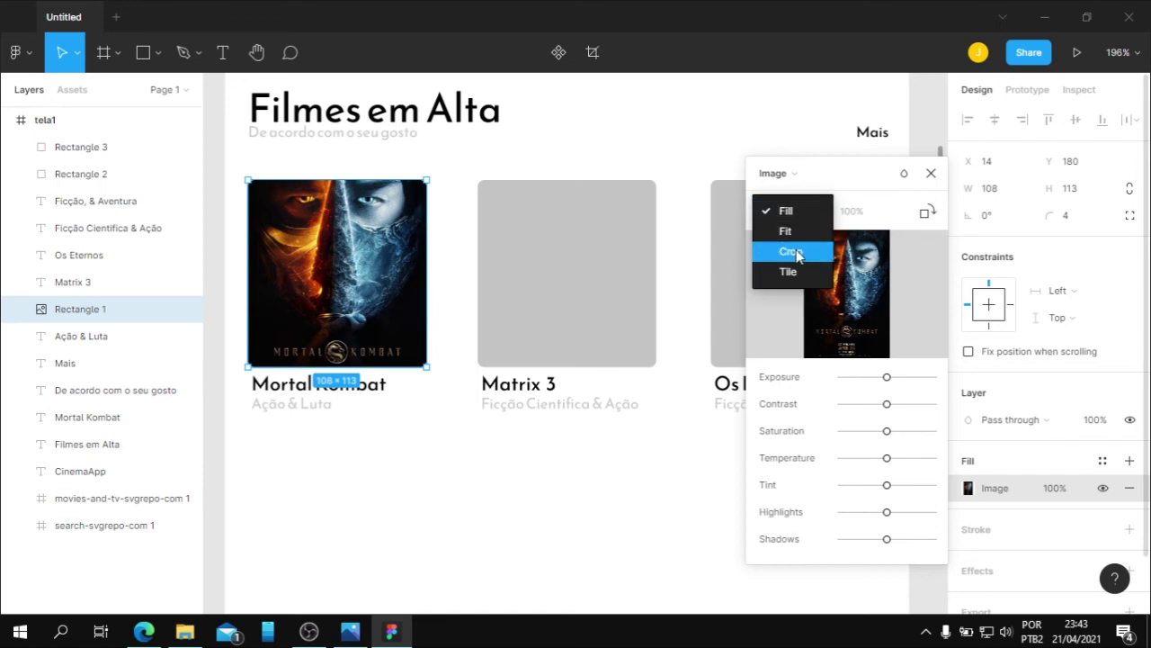
Switch the Mortal Kombat poster to Crop and shift it down so the faces sit inside the card
key("Return")
left_click_drag(393, 384, 395, 412)
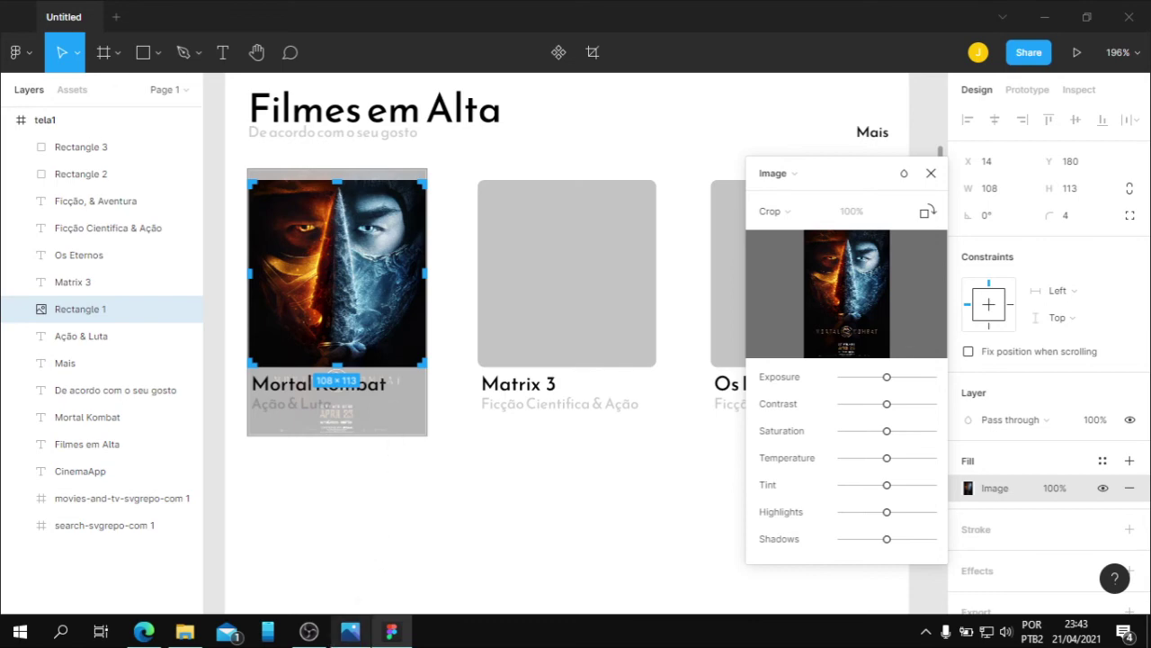
left_click(350, 632)
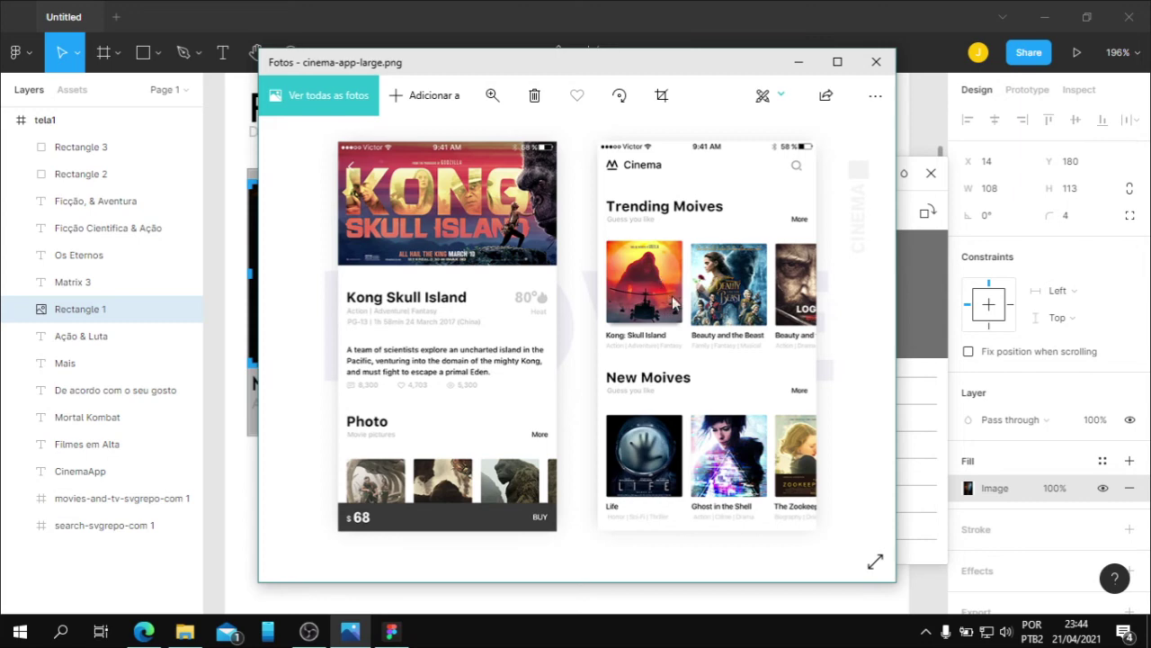
left_click(798, 61)
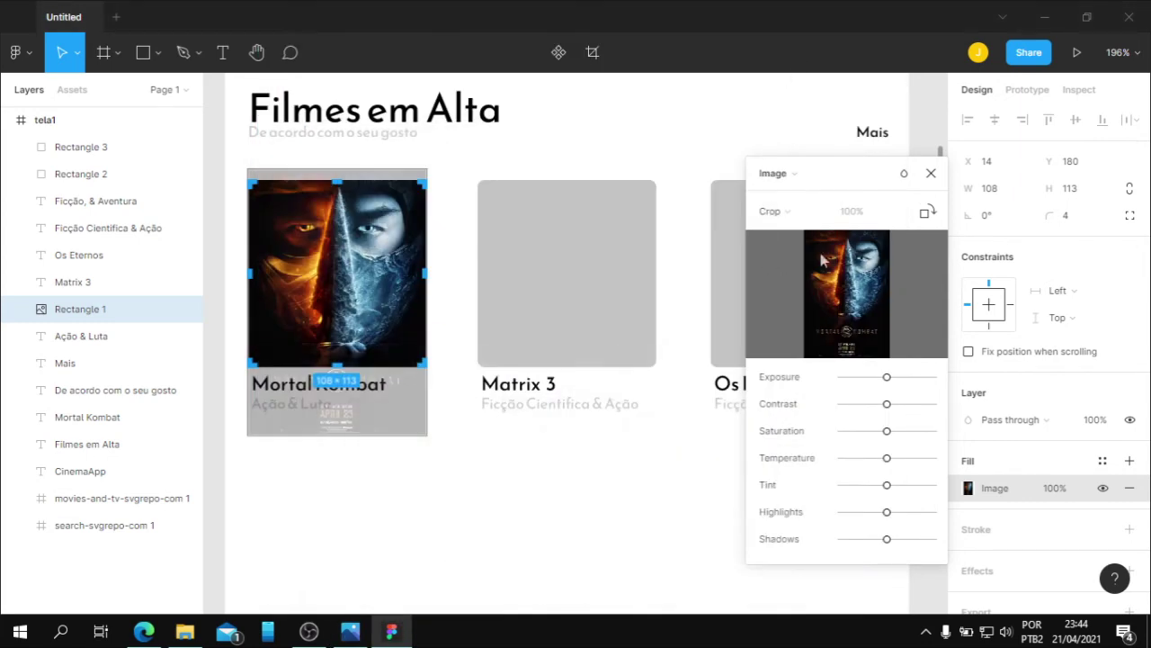
left_click(931, 174)
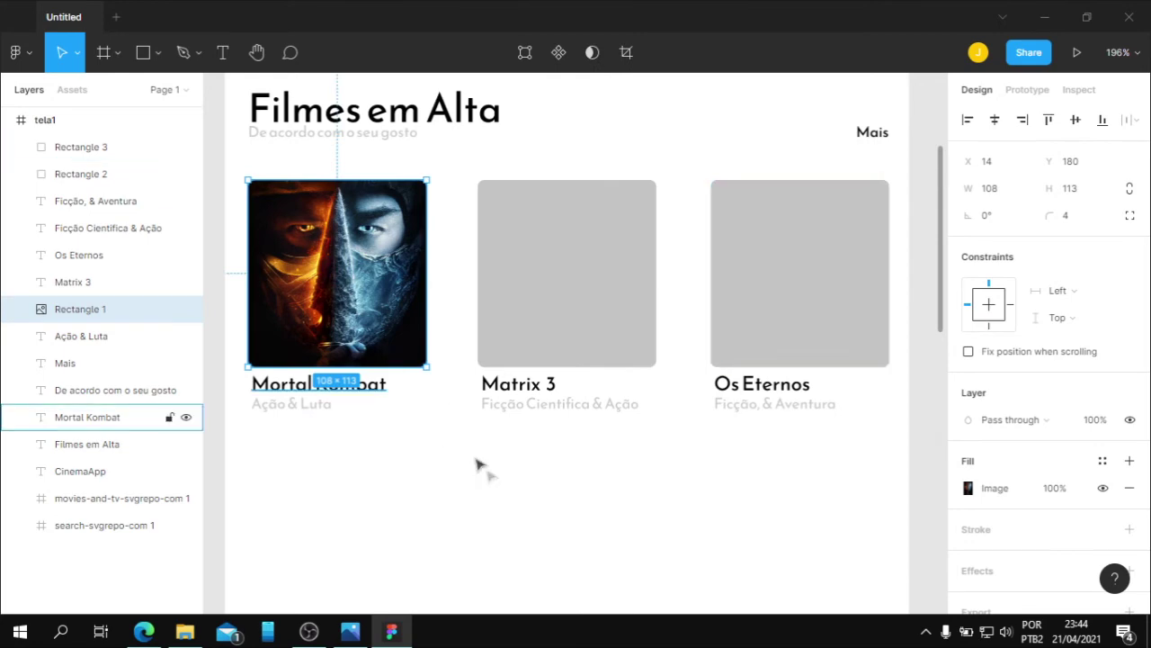
left_click(506, 528)
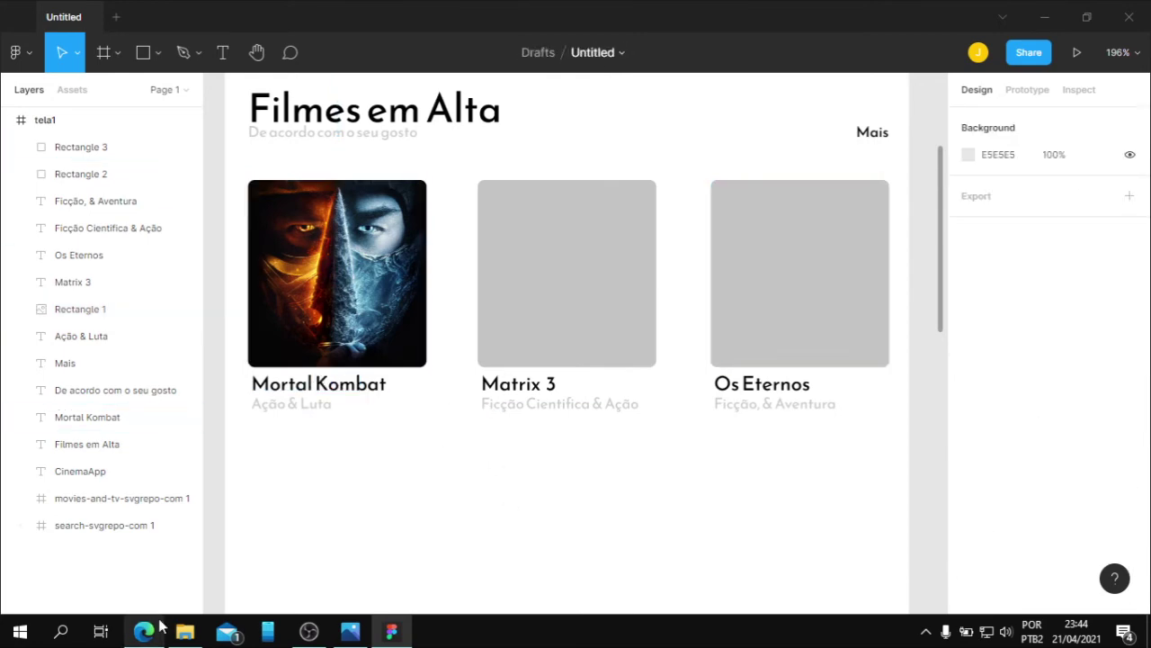
Search Google Images for 'matrix 4' and scroll through the results
left_click(144, 631)
triple_click(286, 84)
type("matrix 3")
key("BackSpace")
type("4")
key("Return")
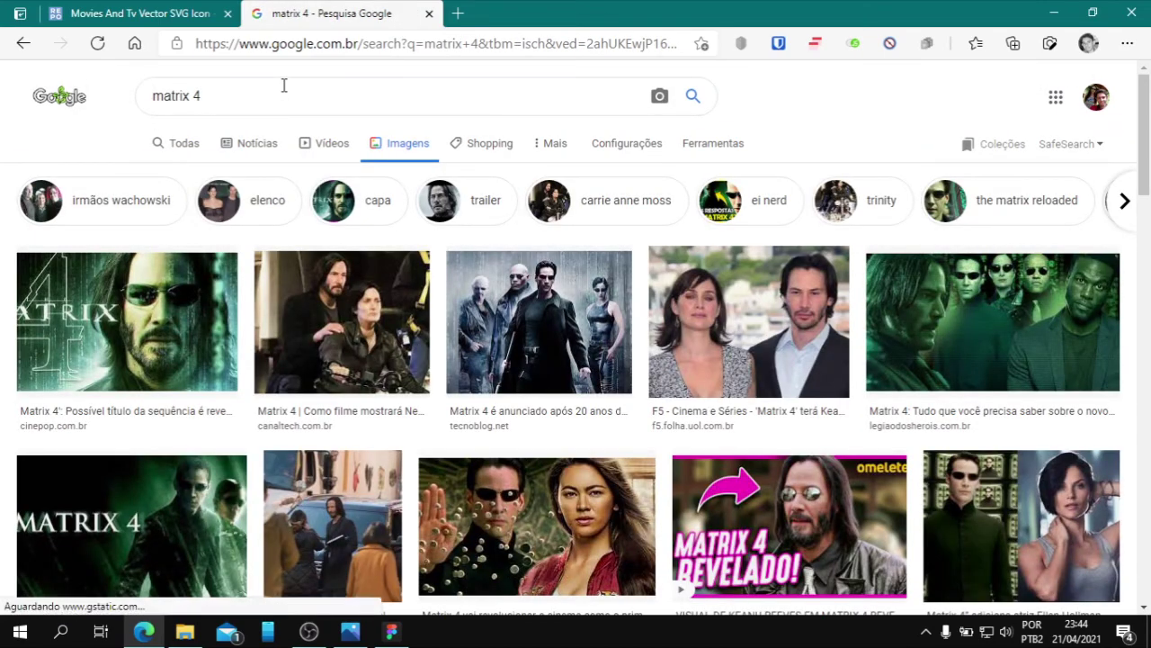
scroll(428, 356, "down", 3)
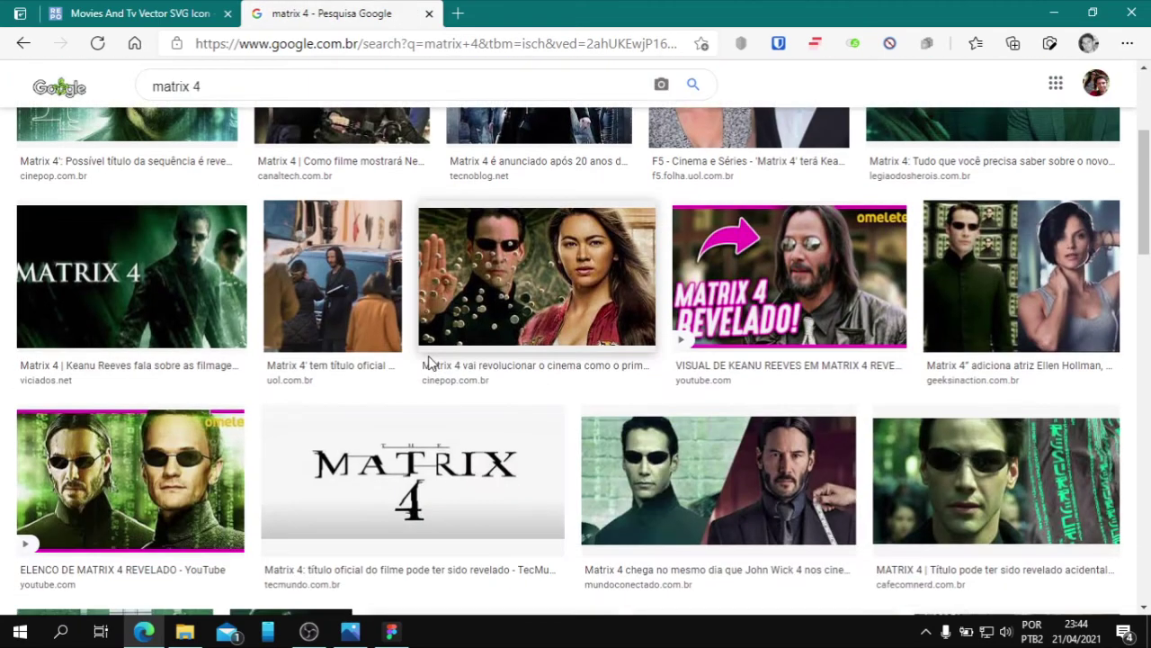
scroll(428, 355, "down", 3)
scroll(428, 355, "down", 2)
Save the Pinterest Matrix Resurrection fan art poster to the computer
left_click(280, 266)
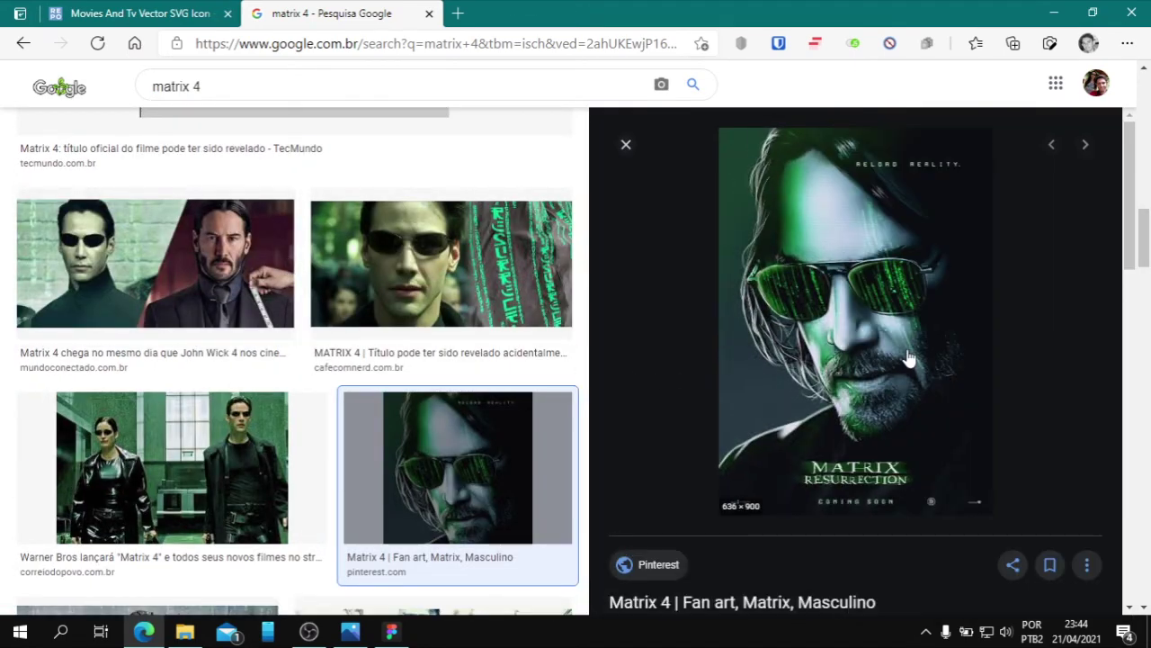
right_click(906, 349)
left_click(906, 356)
left_click(829, 533)
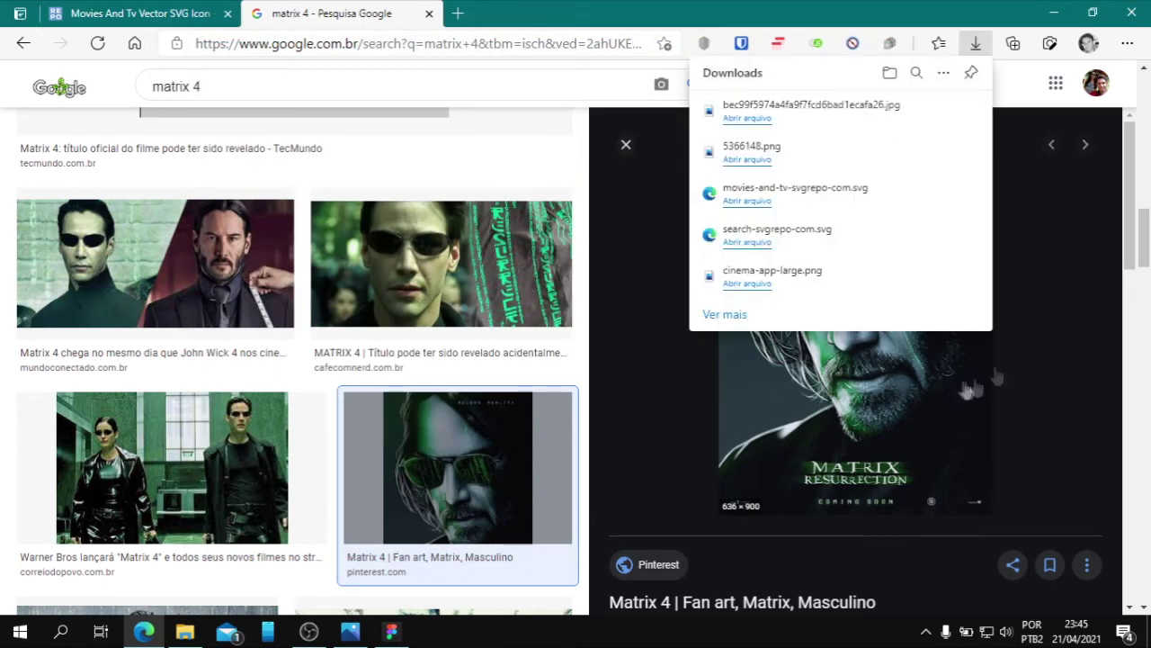
key("alt+Tab")
left_click(550, 390)
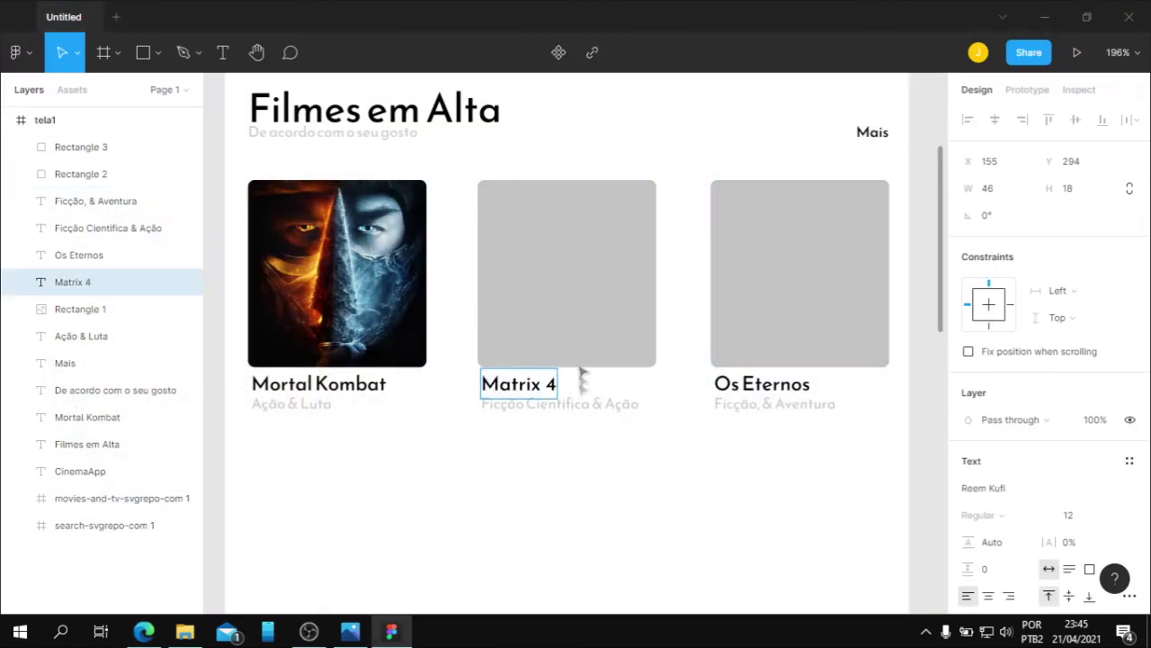
Give Rectangle 2 the saved Matrix poster as an image fill set to Crop
left_click(585, 261)
left_click(968, 488)
left_click(765, 173)
left_click(795, 275)
left_click(823, 292)
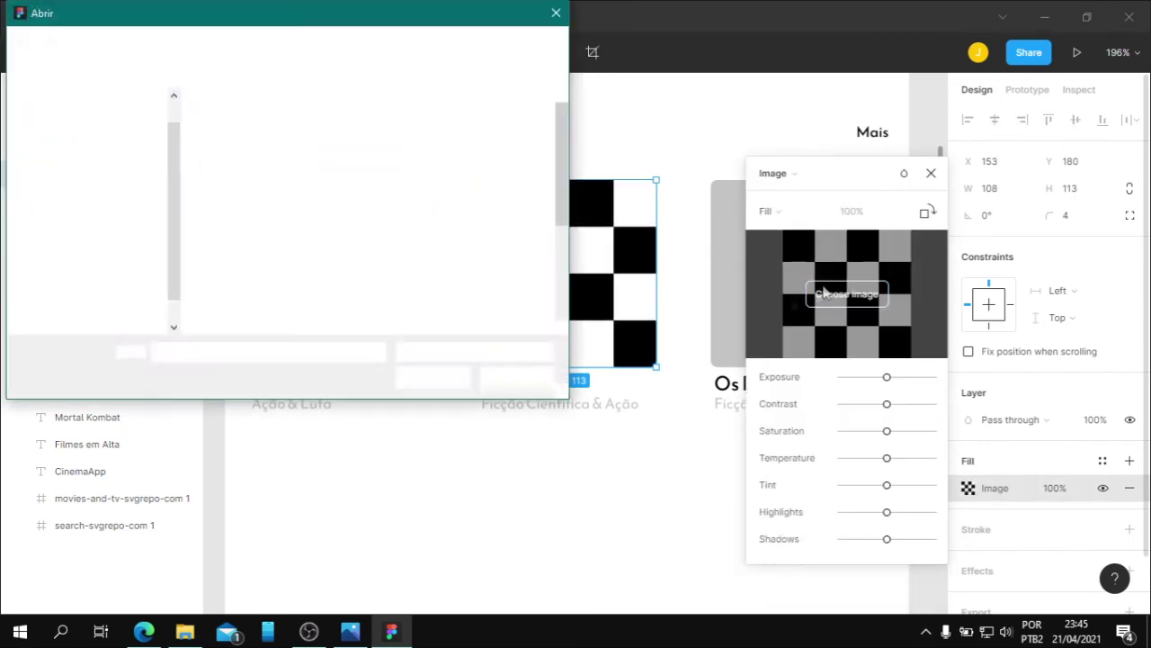
double_click(416, 259)
left_click(767, 211)
left_click(773, 253)
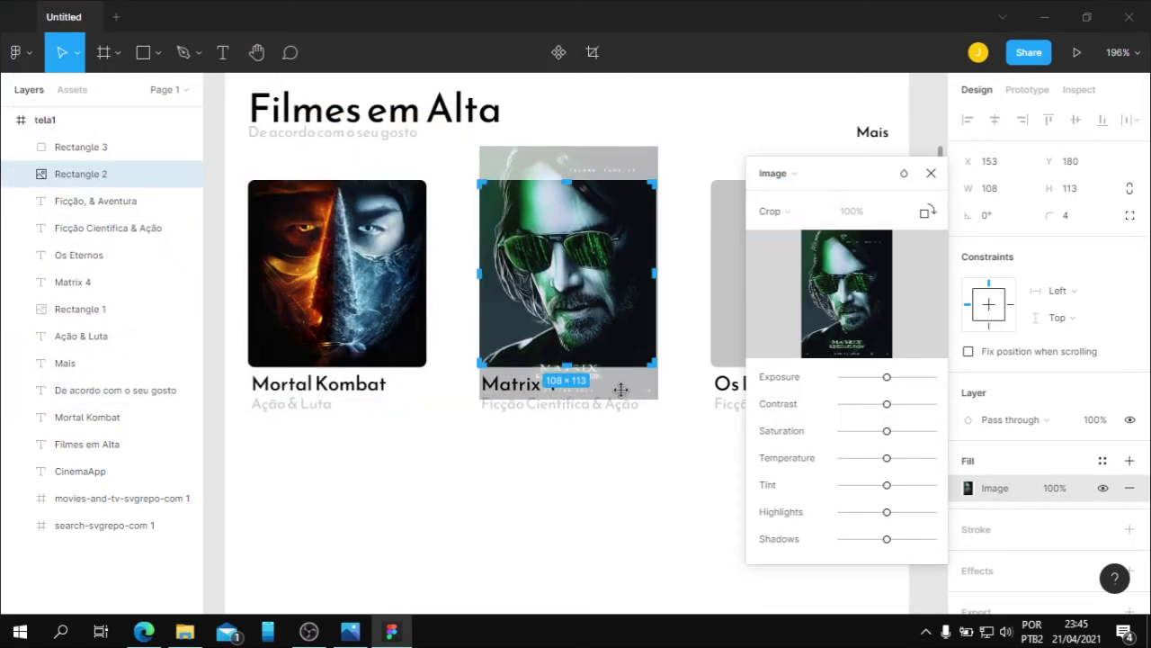
left_click(930, 174)
key("alt+Tab")
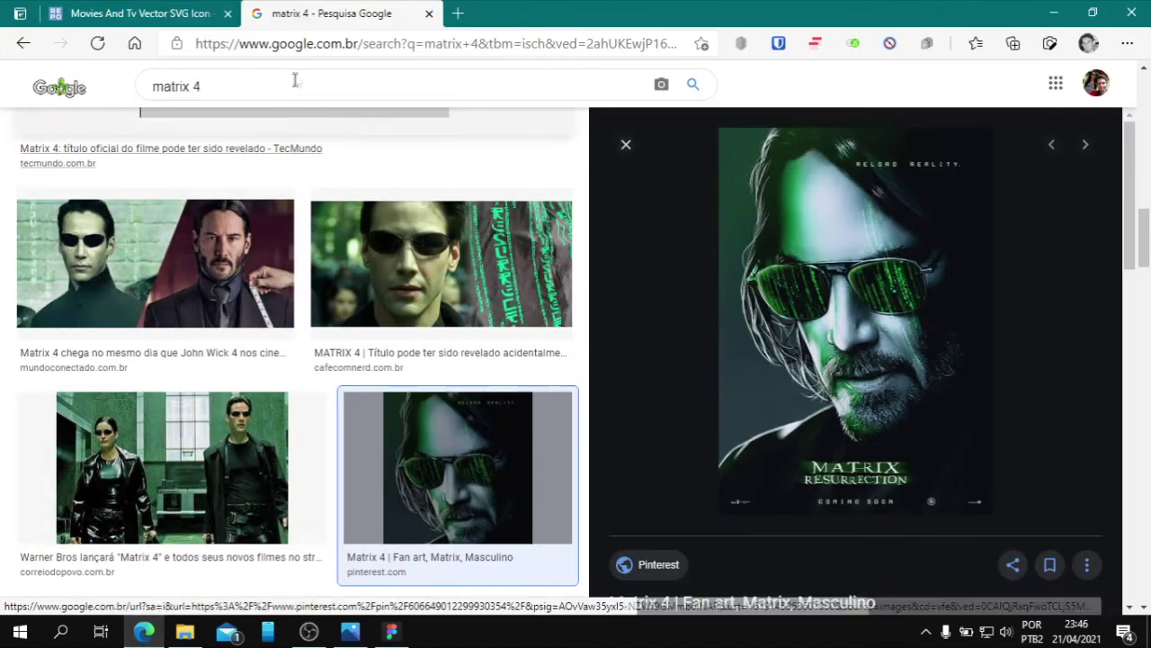
Search Google Images for 'os eternos'
triple_click(294, 83)
type("os ener")
key("BackSpace")
key("BackSpace")
key("BackSpace")
type("ternos")
key("Return")
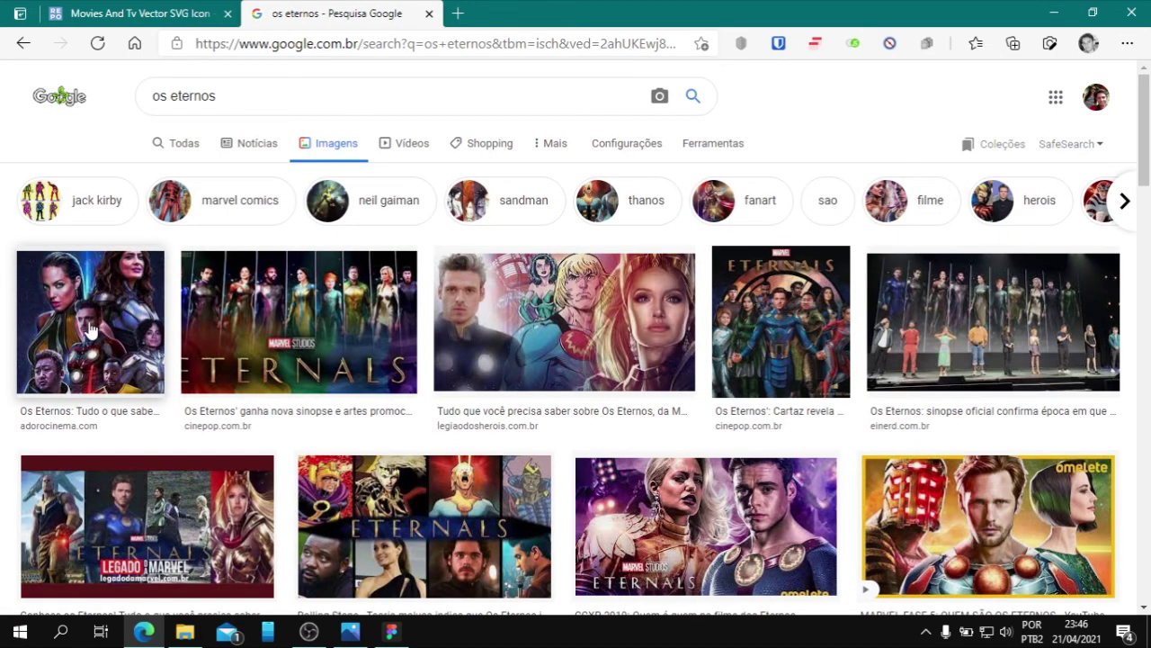
Save the cinepop Eternals cast poster to the computer
left_click(90, 331)
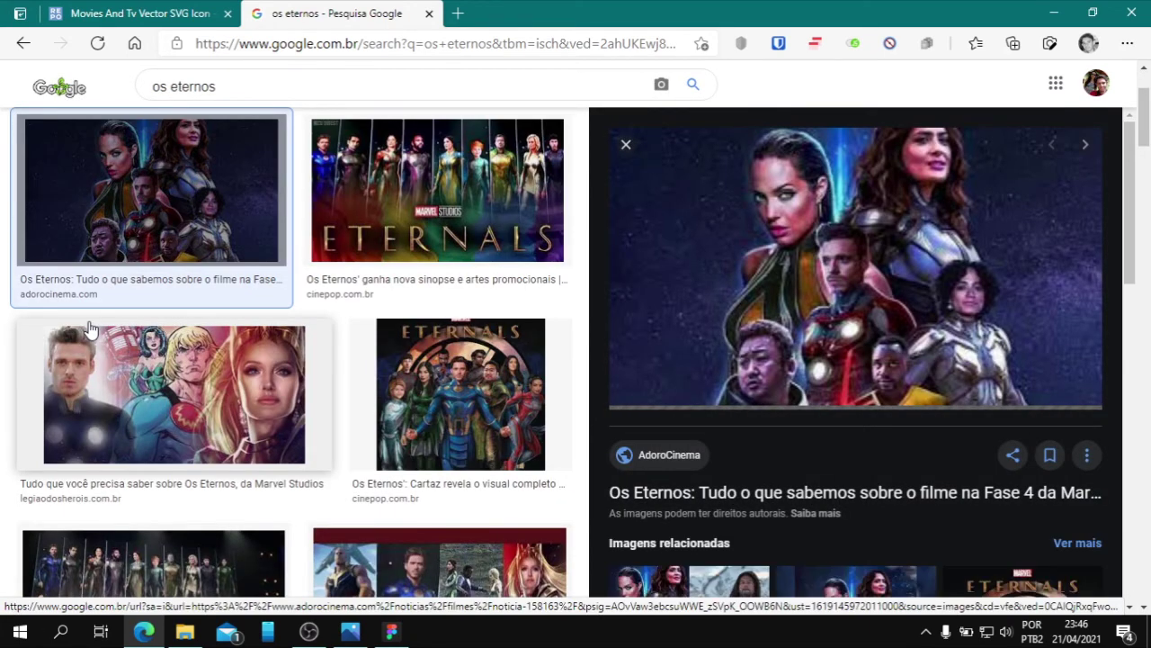
scroll(351, 239, "down", 1)
left_click(470, 324)
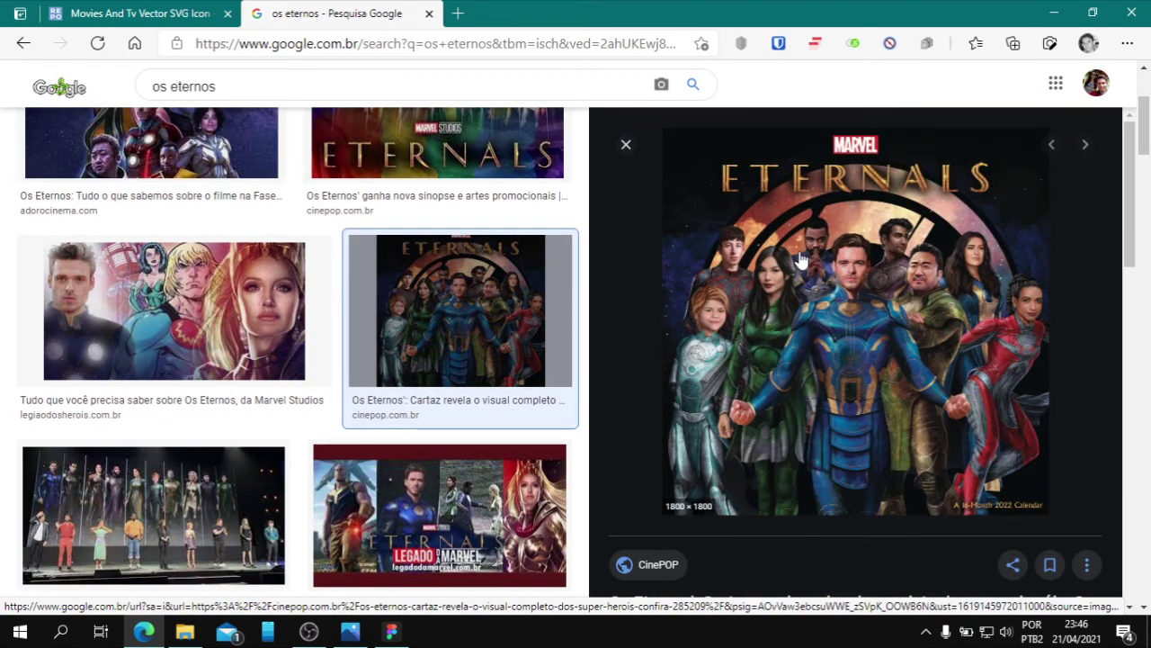
right_click(793, 252)
left_click(871, 355)
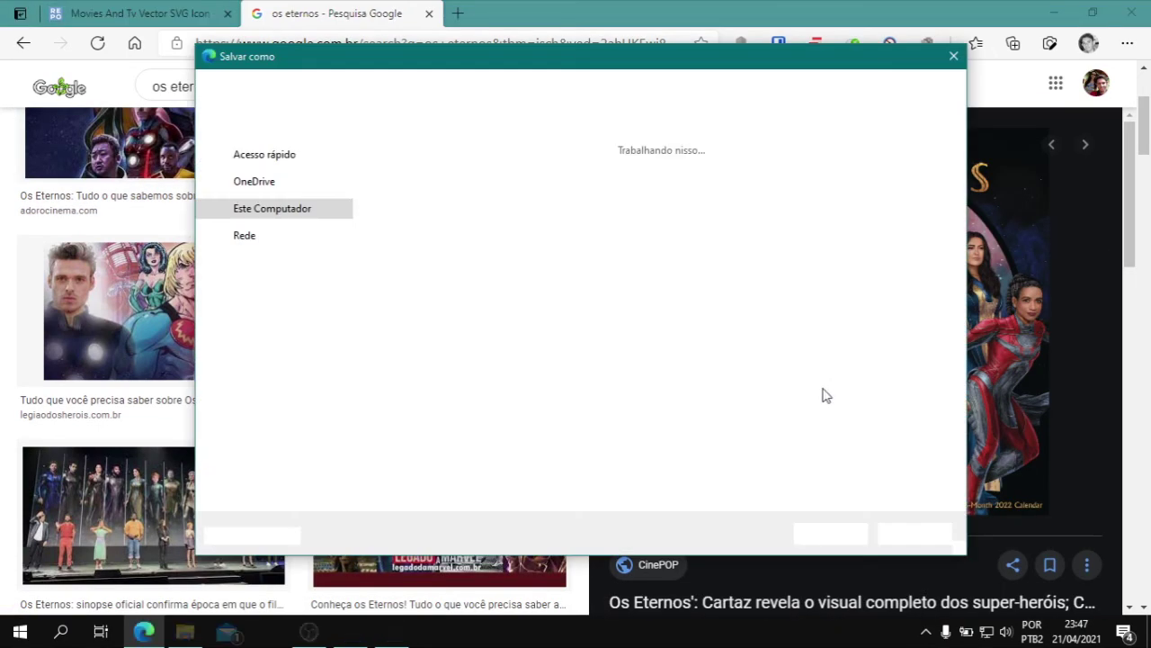
left_click(829, 532)
left_click(392, 631)
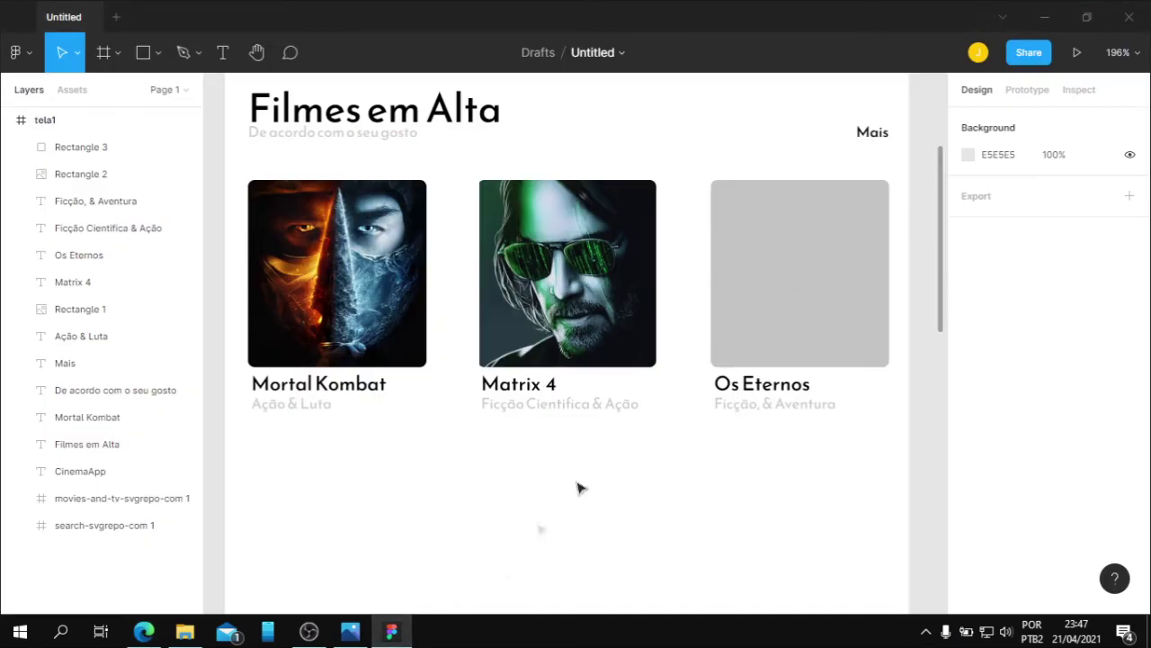
Give Rectangle 3 the saved Eternals poster as an image fill
left_click(795, 274)
left_click(968, 488)
left_click(773, 173)
left_click(783, 273)
left_click(846, 293)
scroll(378, 225, "down", 2)
left_click(503, 254)
double_click(501, 255)
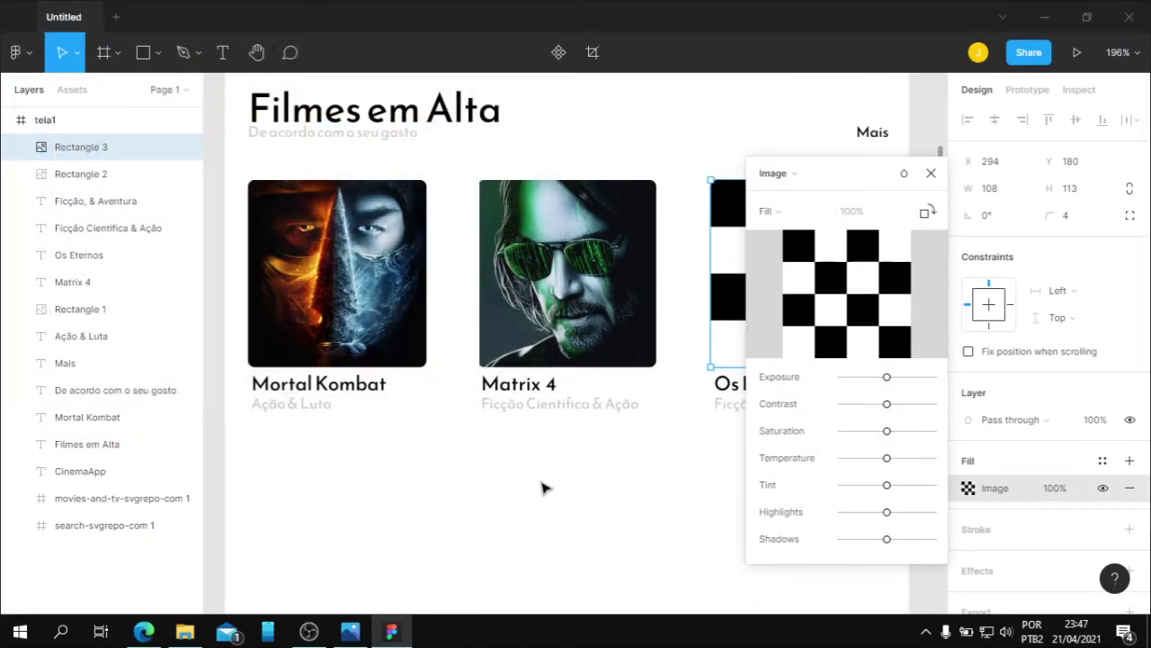
left_click(931, 174)
Zoom out to show the whole tela1 frame and compare it with the reference mockup
left_click(779, 501)
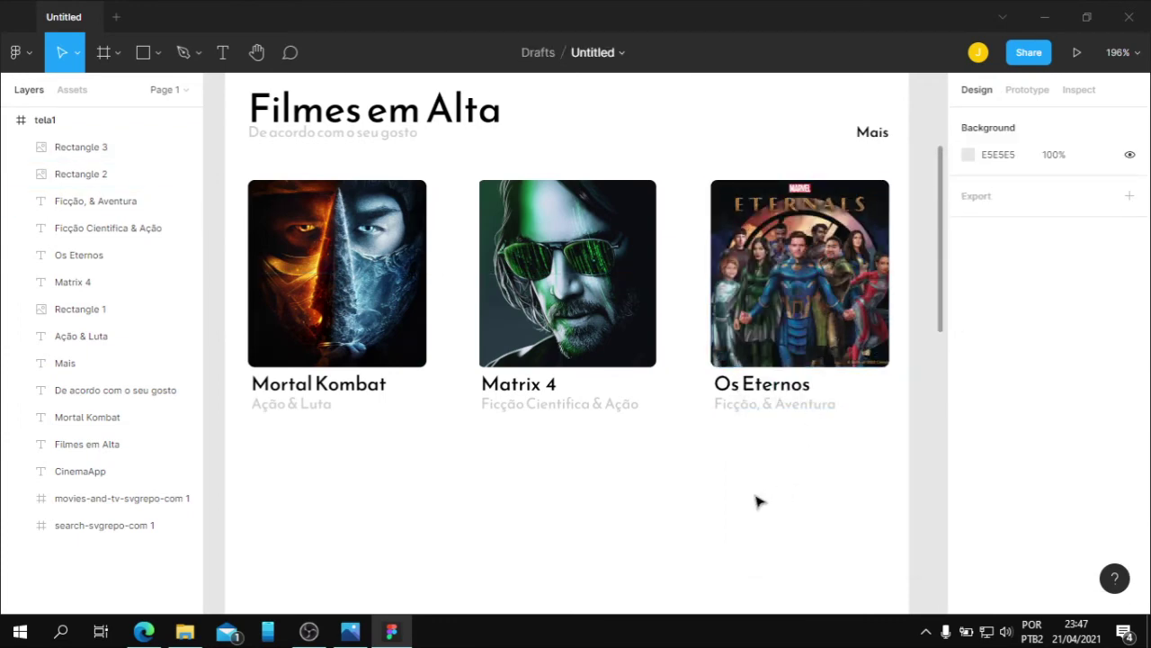
scroll(692, 481, "down", 1)
scroll(693, 481, "down", 3, "ctrl")
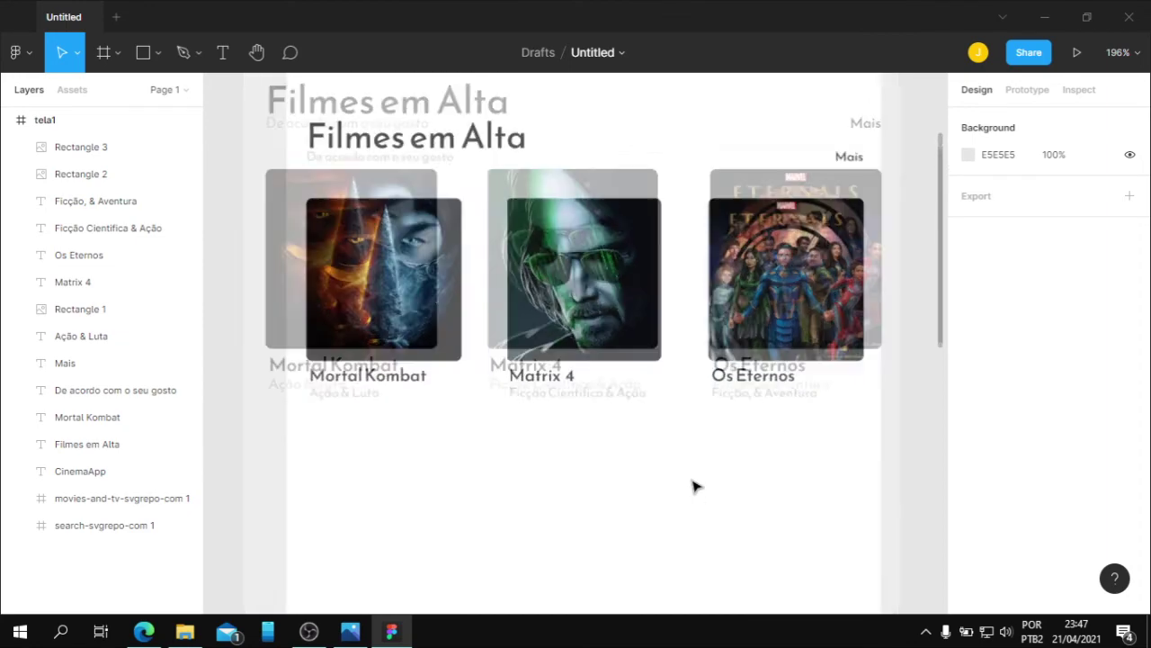
left_click_drag(720, 488, 676, 540)
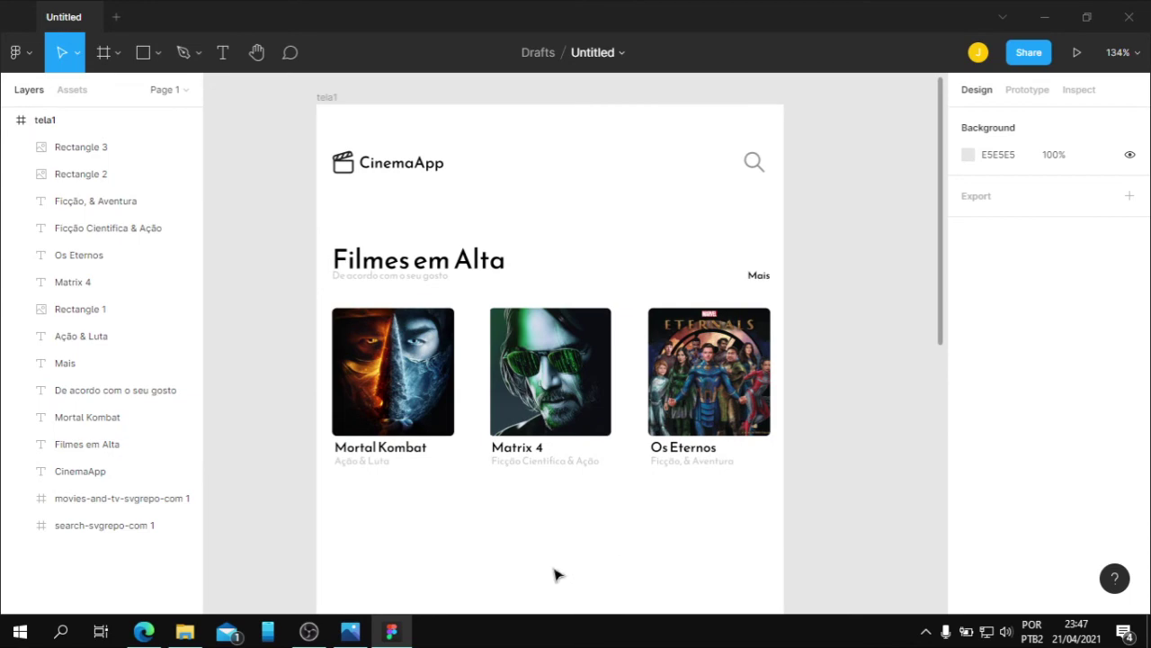
left_click(358, 632)
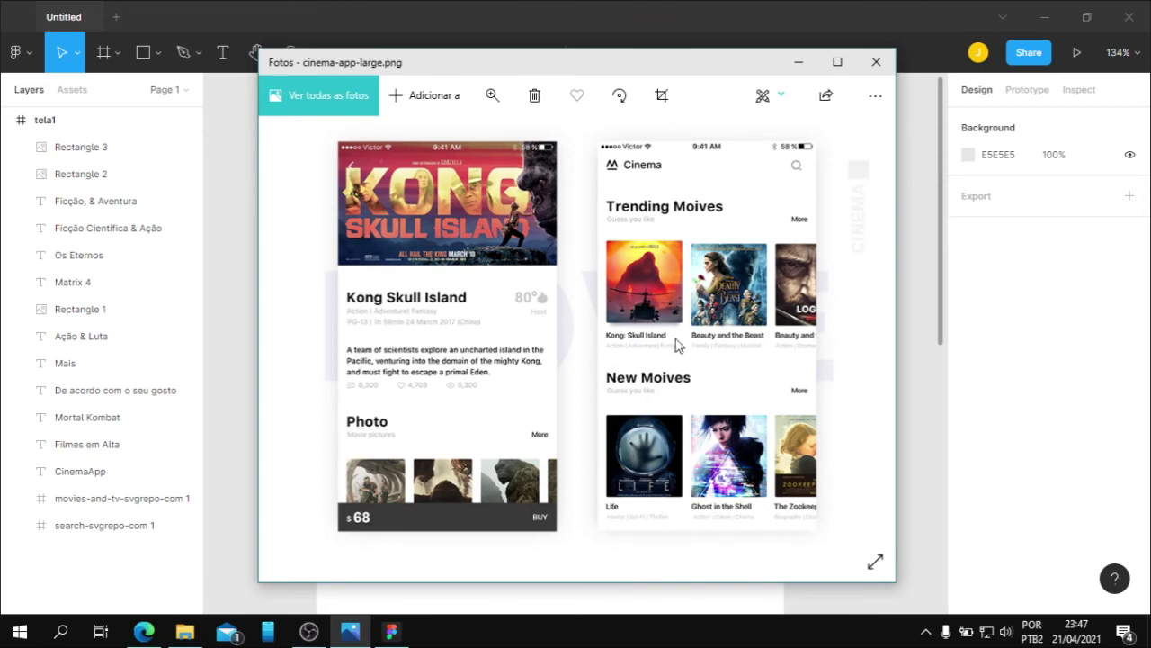
left_click(798, 62)
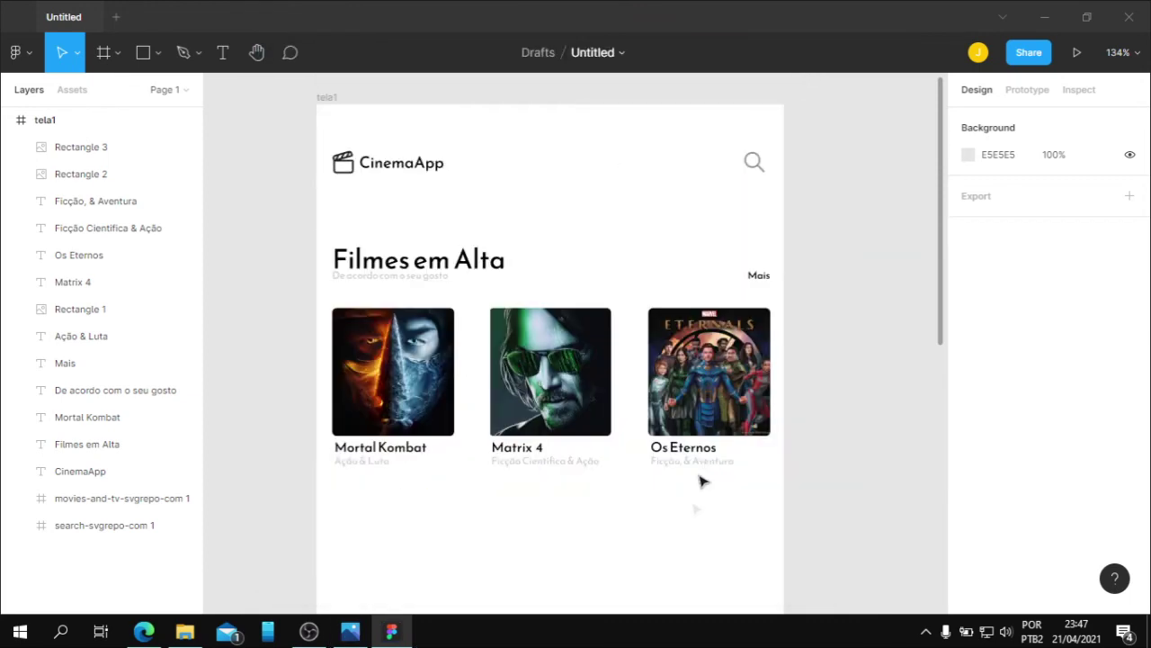
Group the heading, subtitle, Mais and three cards as Group 1, then duplicate it as Group 2
left_click_drag(772, 504, 326, 262)
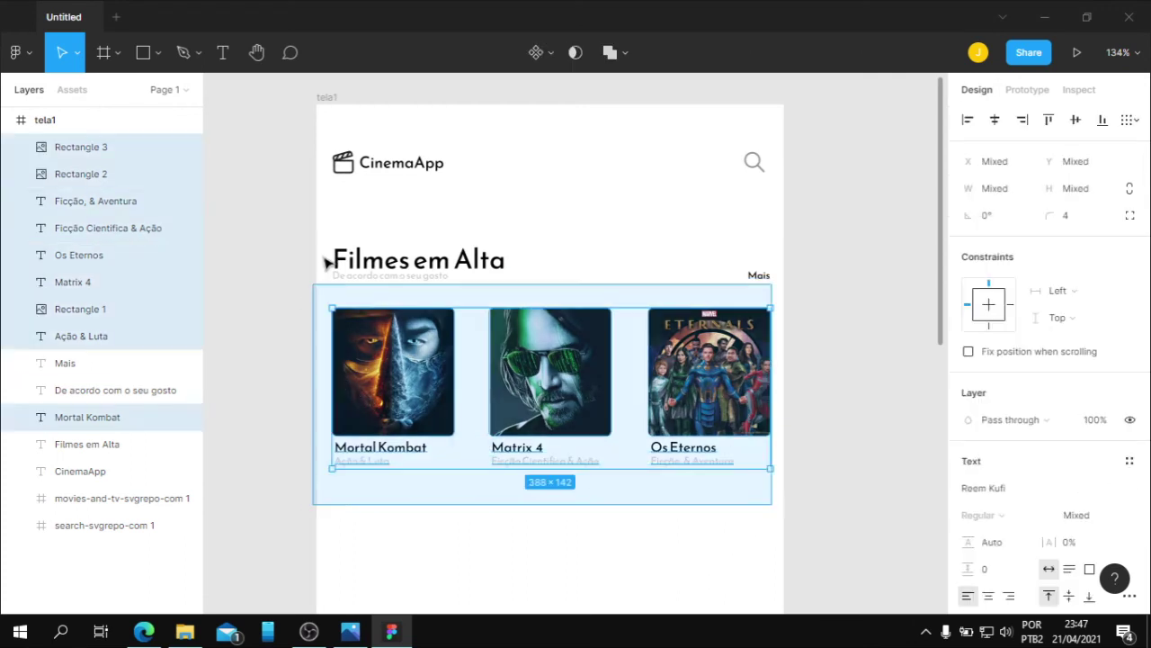
left_click_drag(327, 263, 322, 245)
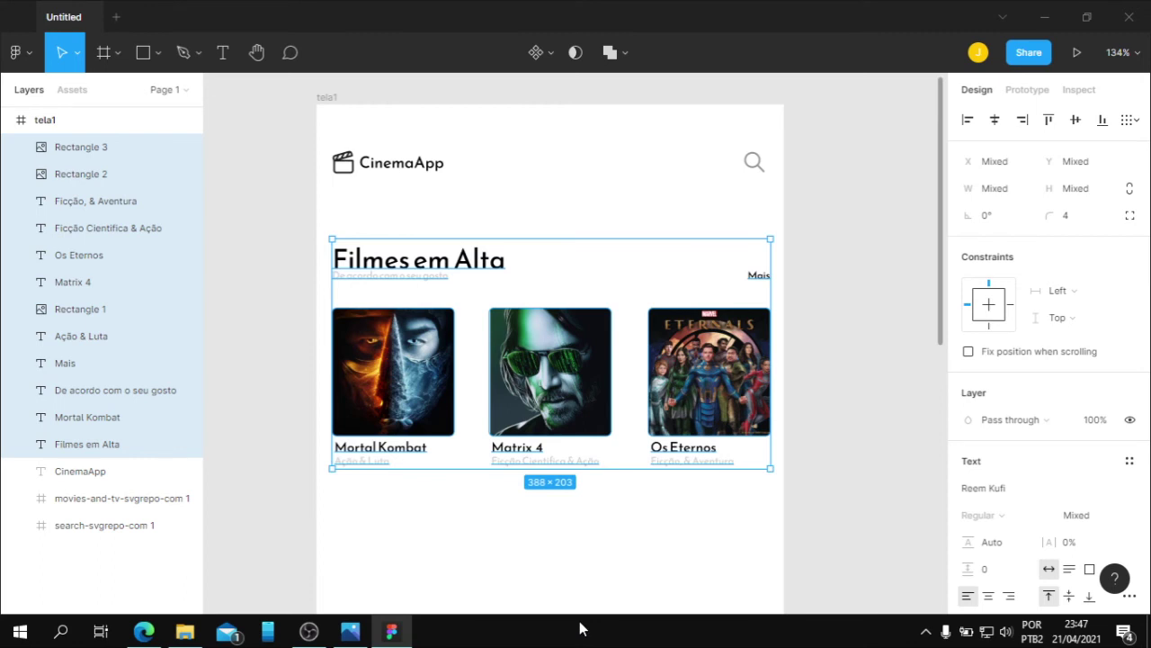
key("ctrl+g")
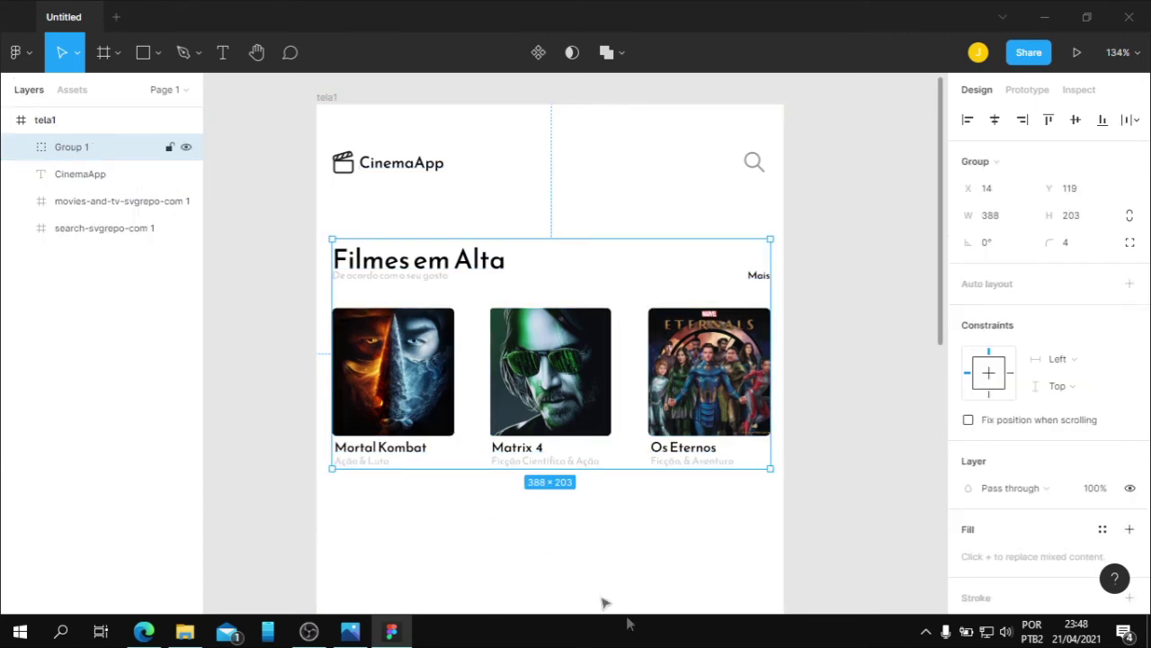
left_click_drag(643, 535, 649, 412)
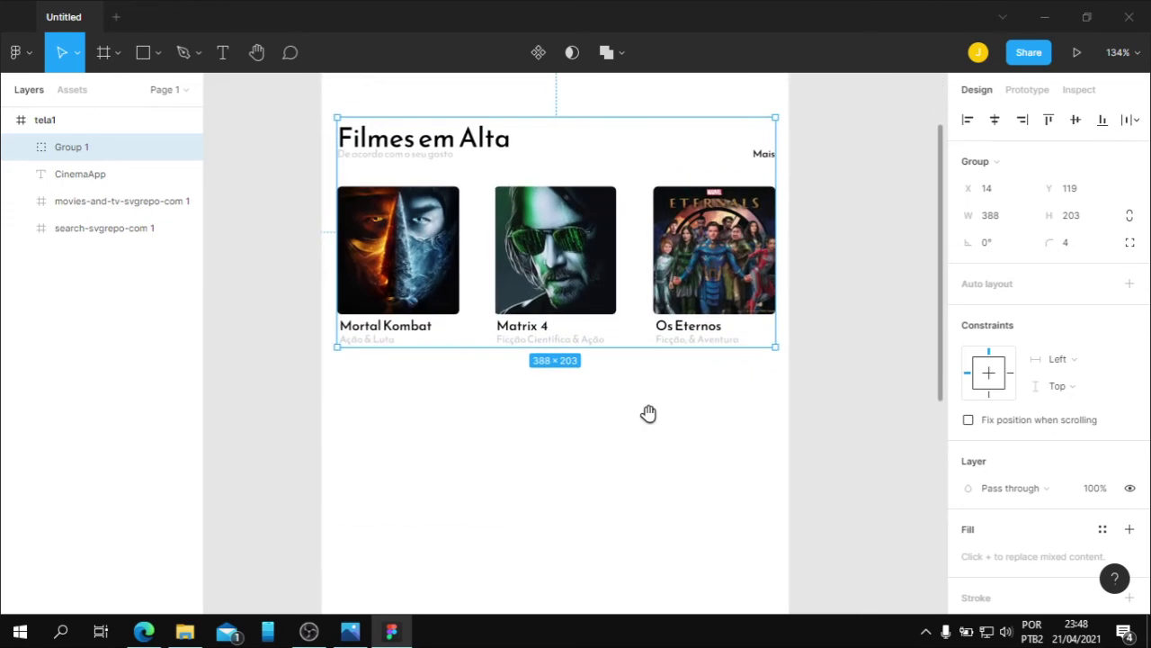
key("ctrl+d")
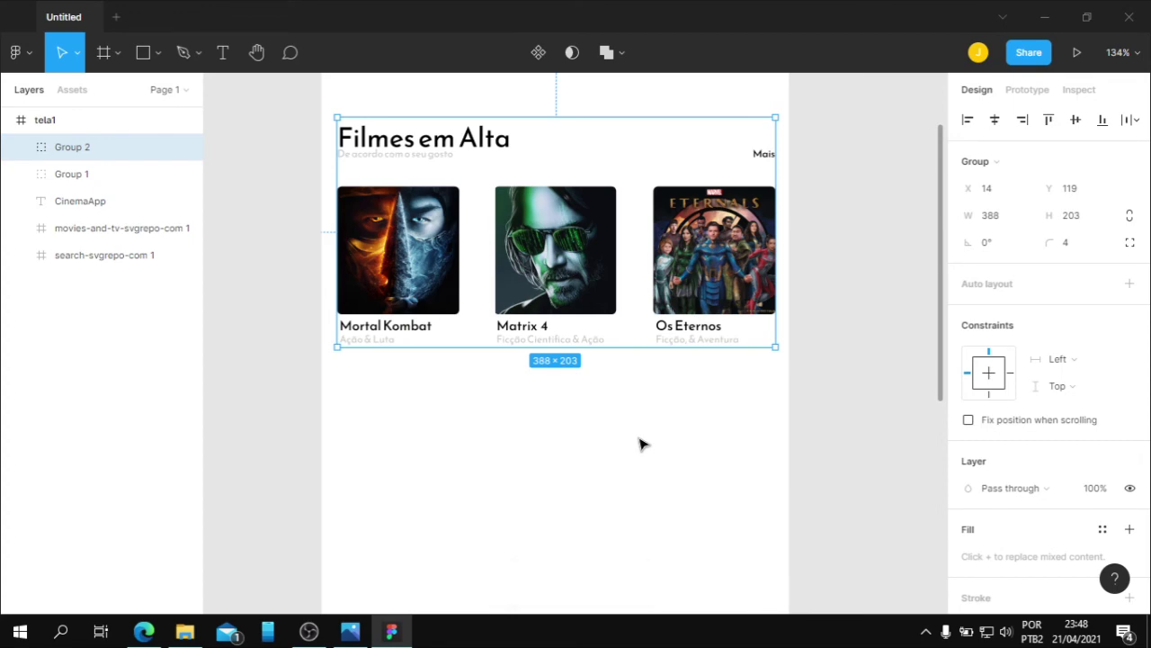
Move Group 2 down to X 14, Y 369 below the original row and check the reference
key("shift+Down")
key("shift+Down")
key("shift+Down")
key("shift+Down")
key("shift+Down")
key("shift+Down")
key("shift+Down")
key("shift+Down")
key("shift+Down")
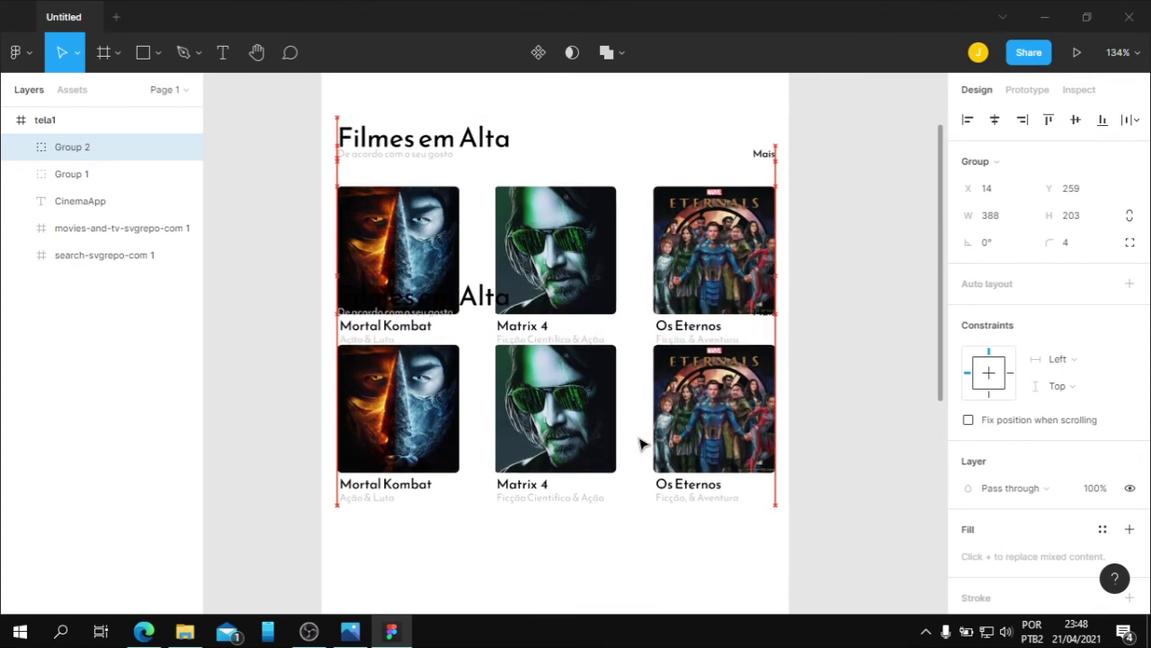
key("shift+Down")
key("shift+Down")
key("shift+Down")
key("shift+Down")
key("shift+Down")
key("shift+Down")
key("shift+Down")
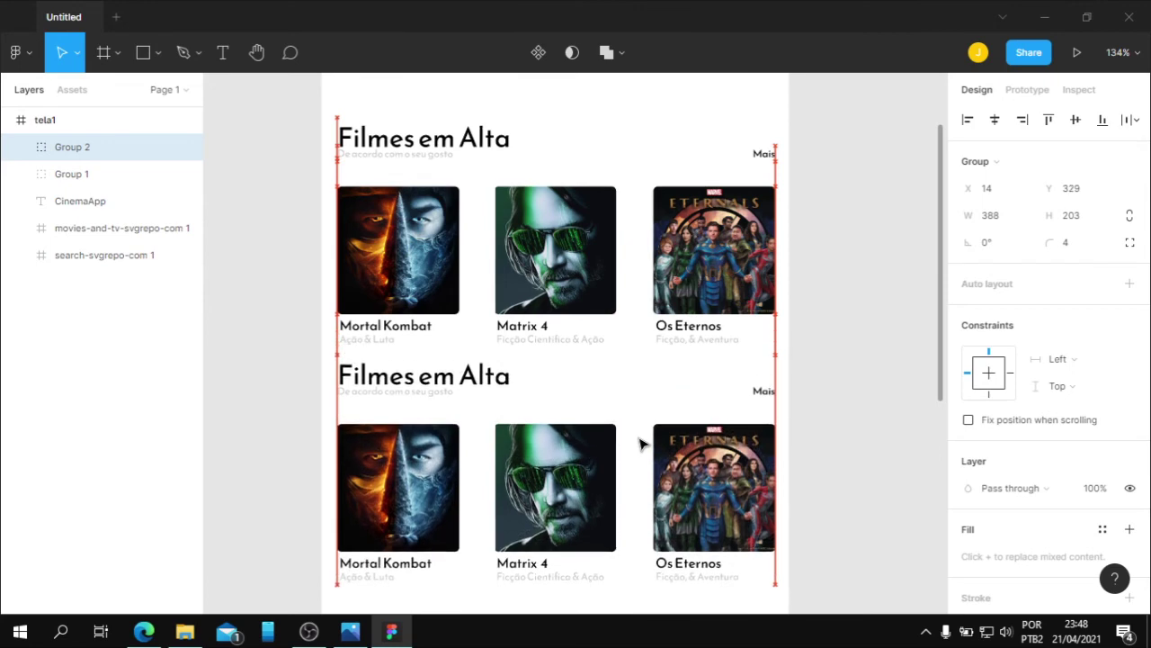
key("shift+Down")
key("shift+Down")
key("shift+Down")
key("shift+Down")
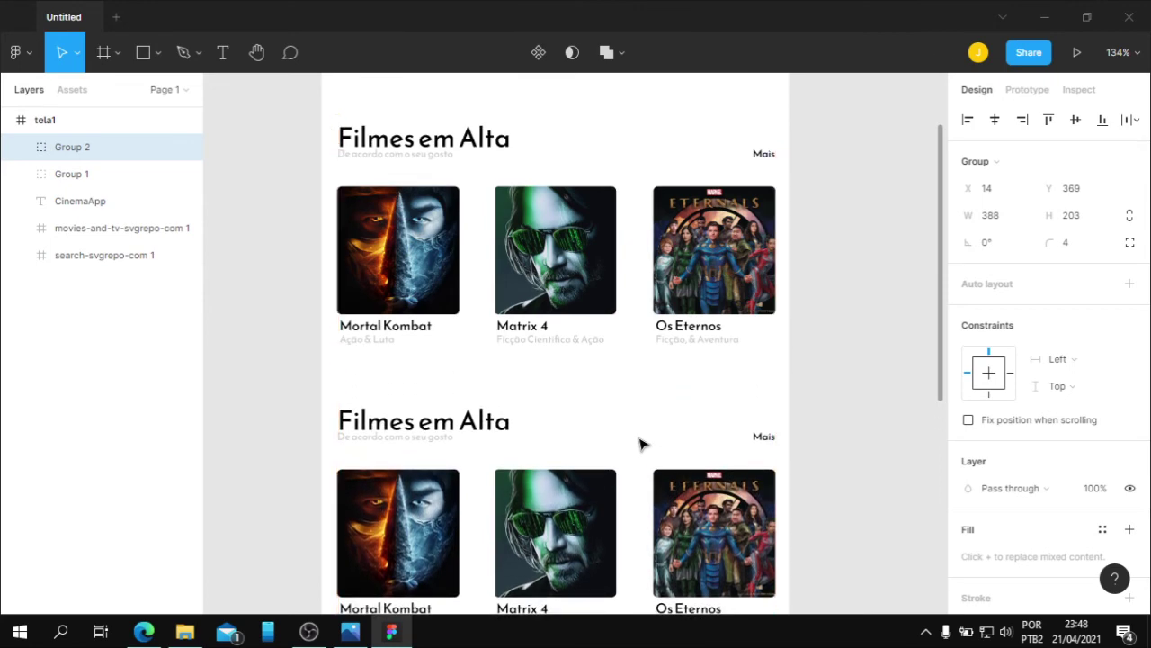
scroll(782, 409, "down", 1)
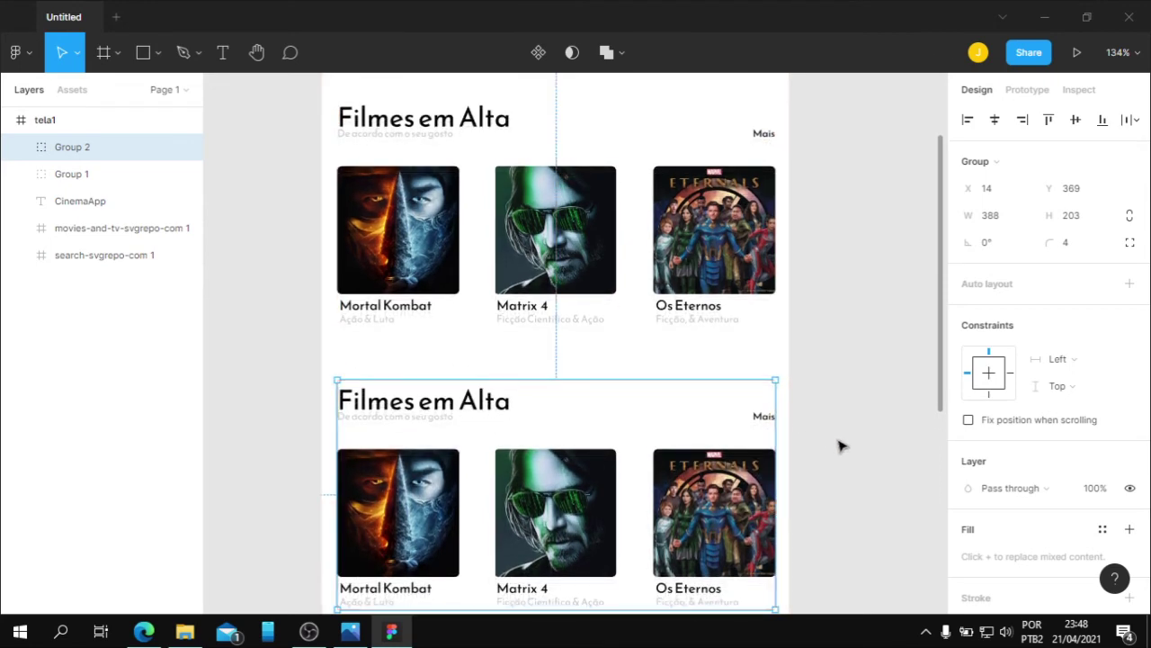
scroll(837, 445, "down", 2)
scroll(837, 444, "down", 1)
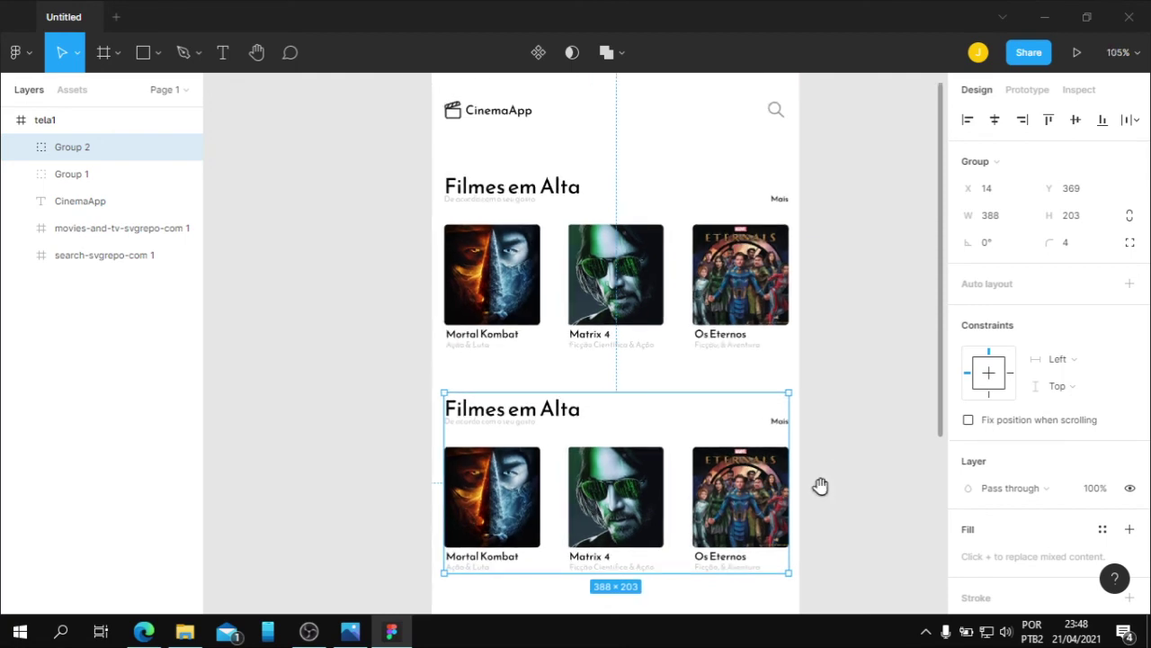
mouse_move(817, 466)
left_mouse_down()
mouse_move(784, 188)
mouse_move(761, 229)
mouse_move(760, 336)
mouse_move(773, 229)
mouse_move(792, 267)
mouse_move(752, 413)
mouse_move(785, 501)
left_mouse_up()
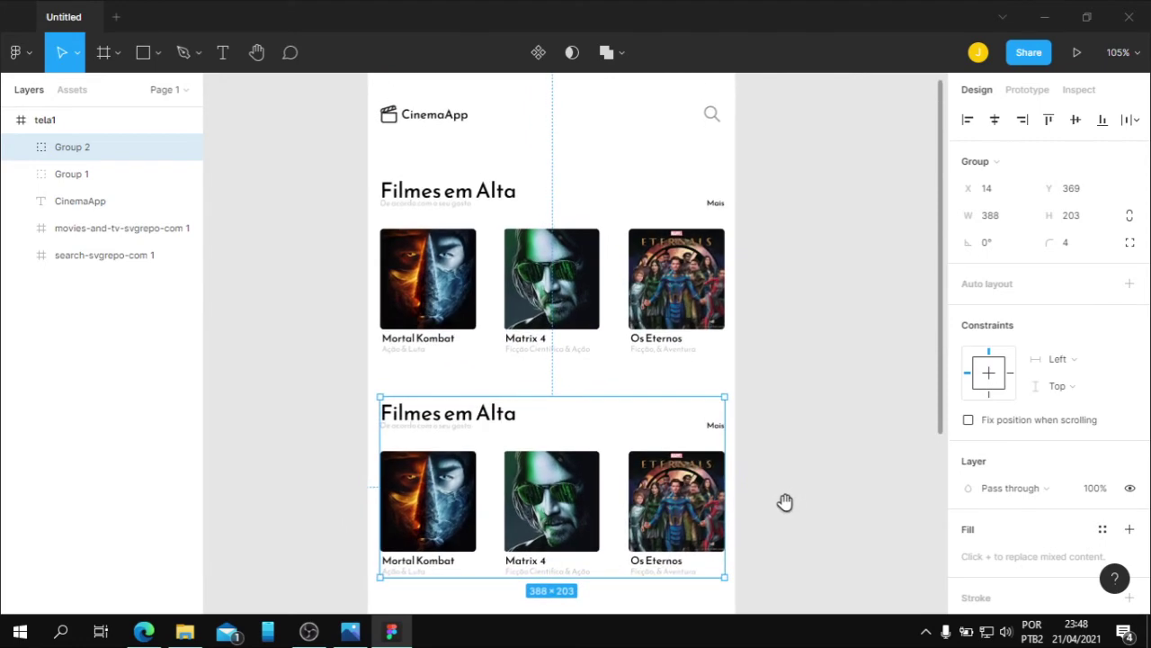
left_click(350, 631)
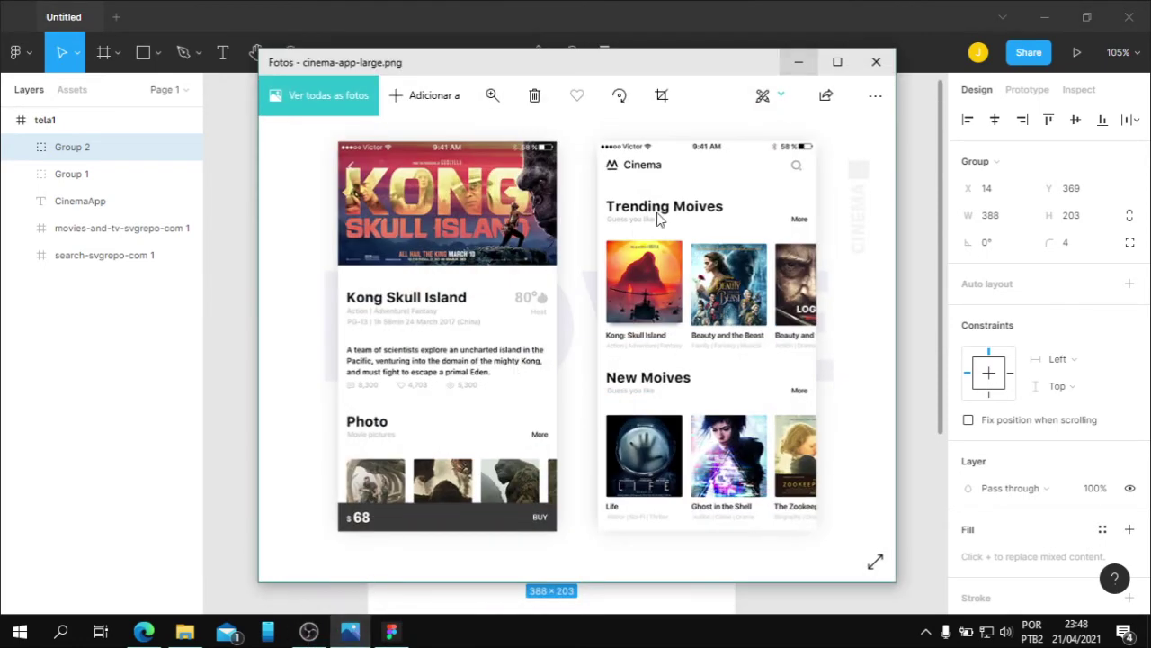
left_click(798, 61)
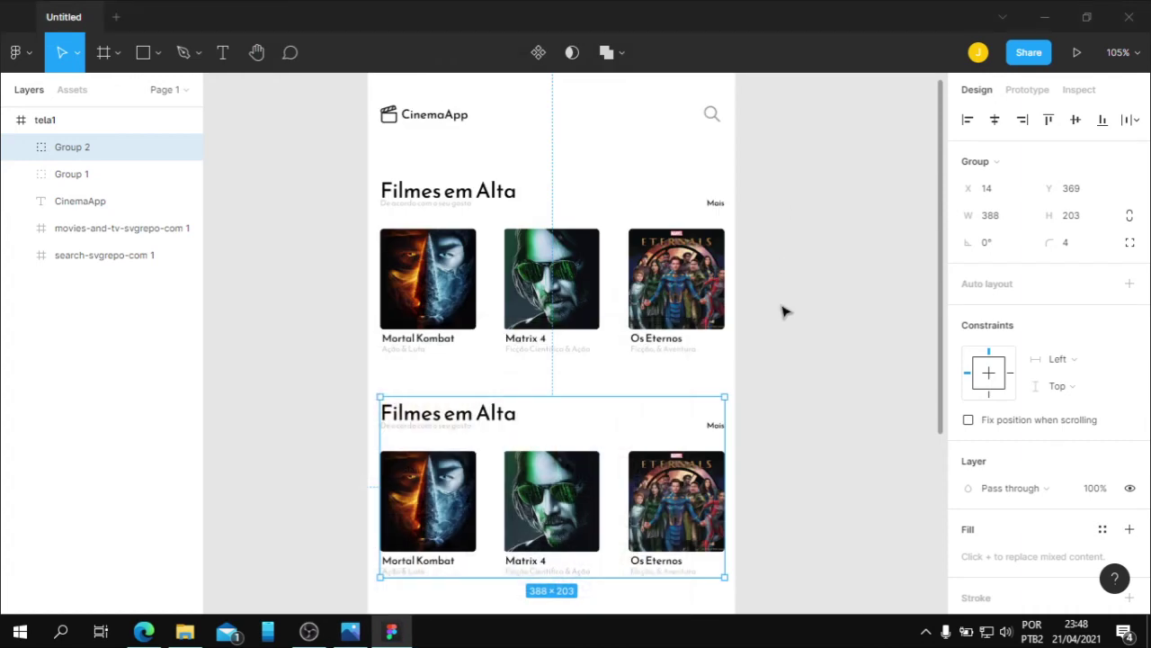
Drag the tela1 frame's bottom edge up so it measures 414×589
scroll(783, 311, "down", 2)
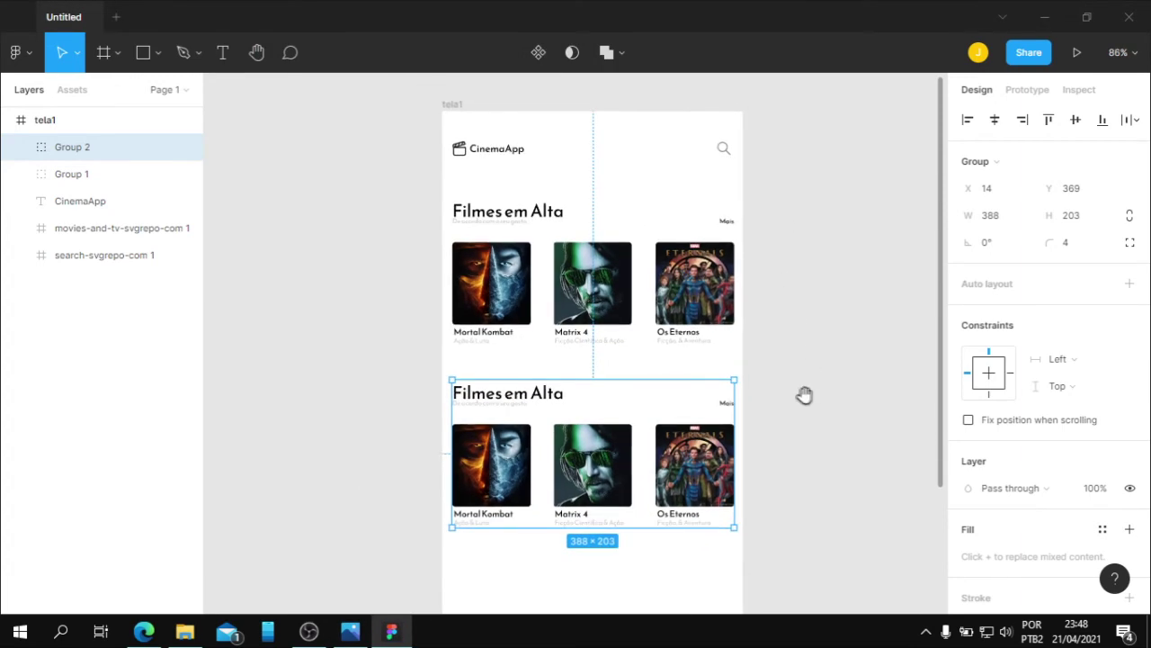
left_click_drag(808, 395, 793, 390)
left_click(442, 101)
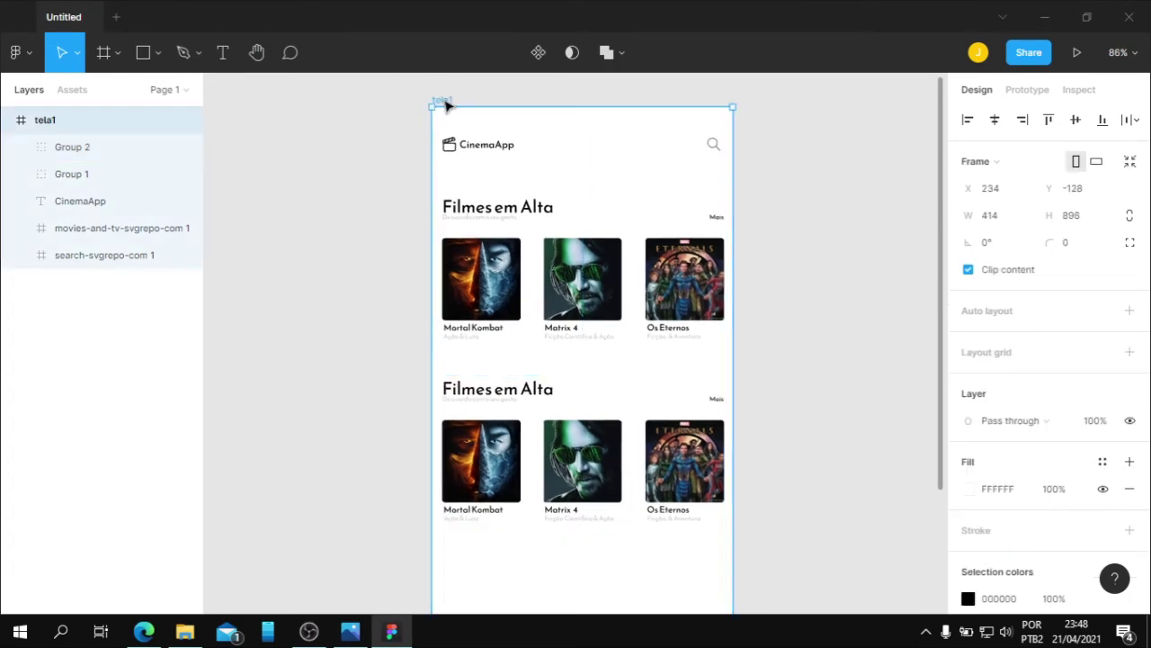
mouse_move(804, 359)
left_mouse_down()
mouse_move(797, 262)
mouse_move(778, 210)
mouse_move(786, 171)
left_mouse_up()
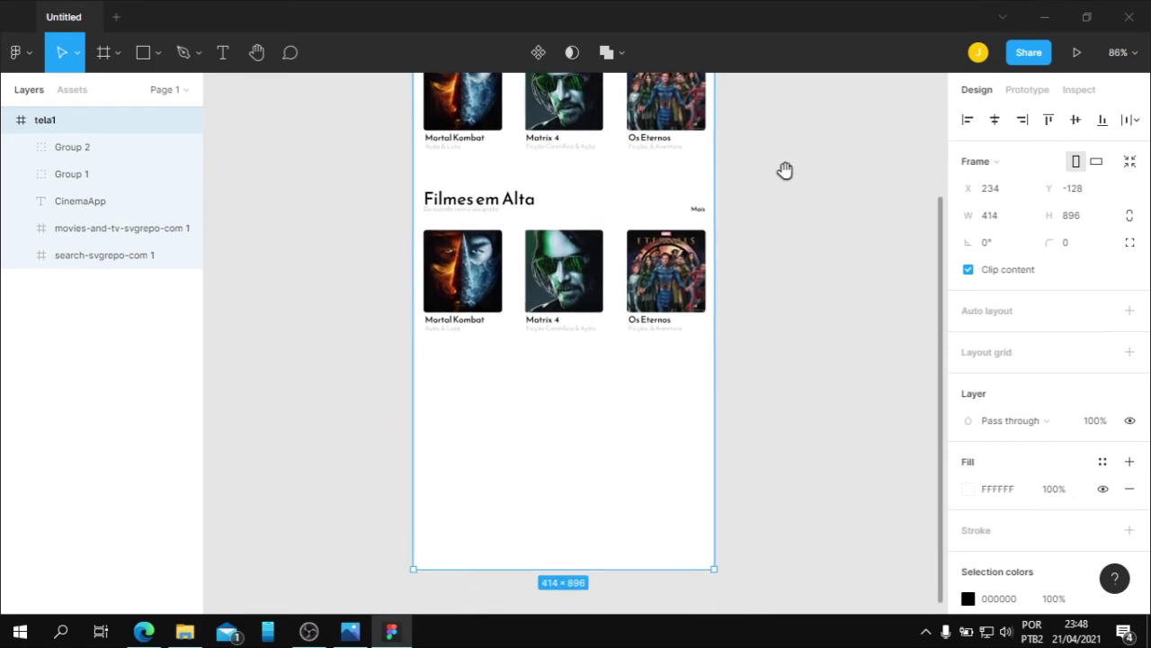
left_click_drag(620, 562, 640, 347)
left_click(685, 410)
left_click_drag(740, 285, 733, 485)
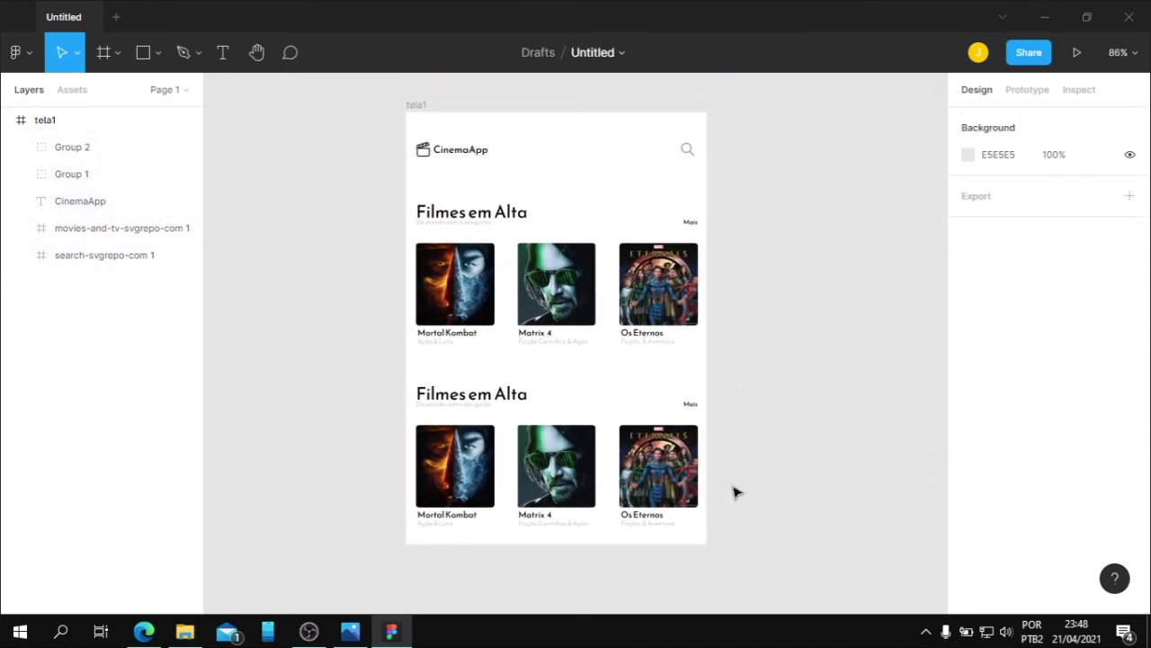
scroll(465, 500, "up", 3)
scroll(465, 500, "up", 2)
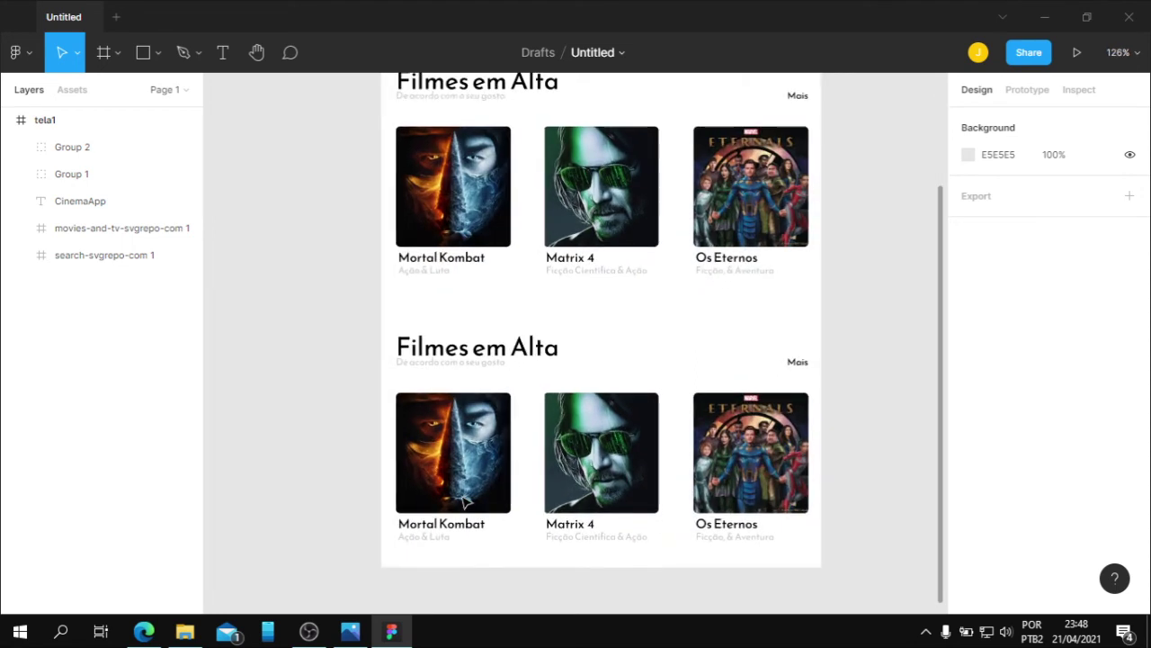
Ungroup Group 2 and change its heading text to 'Novos Filmes'
left_click(529, 336)
key("ctrl+shift+g")
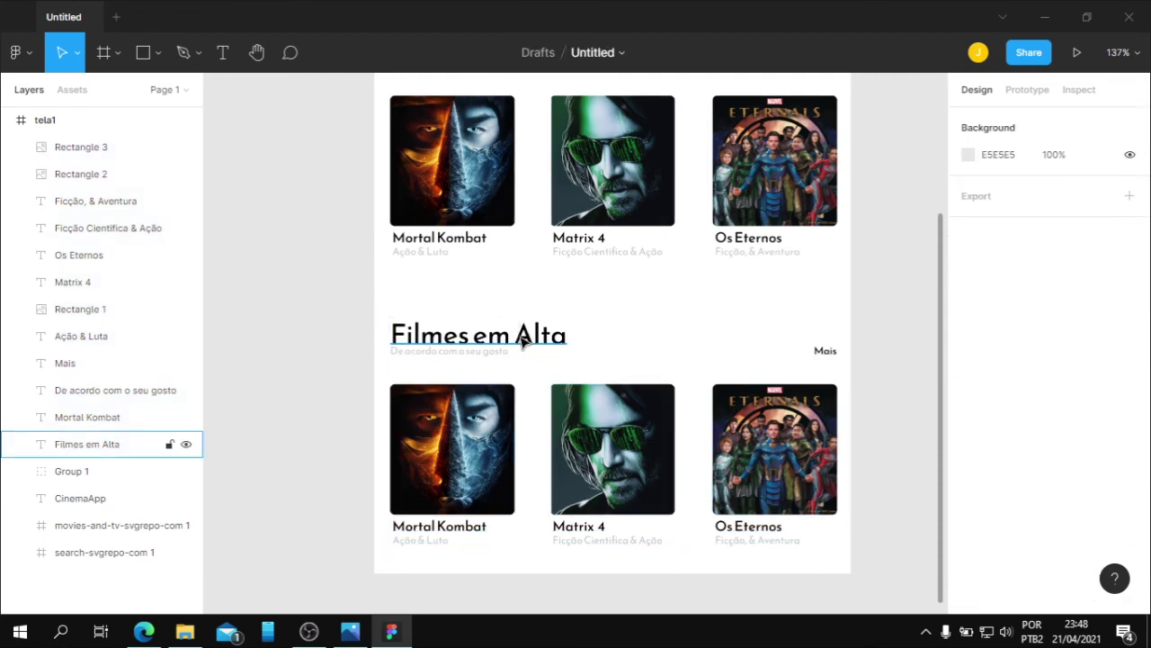
left_click(520, 338)
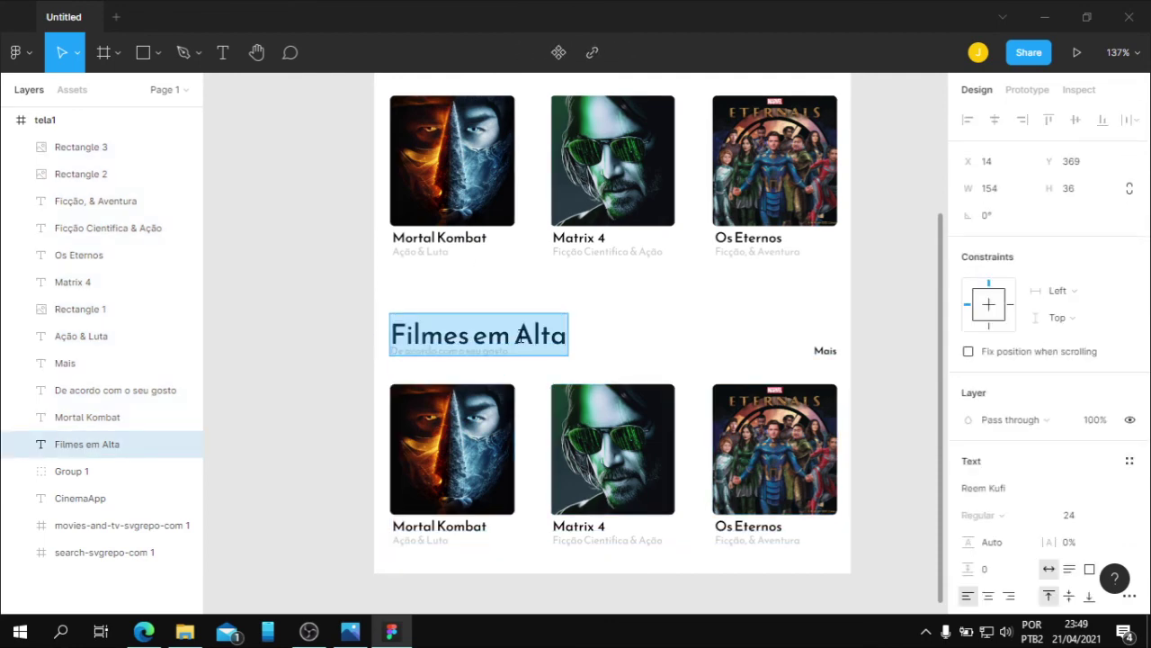
type("Novos Filmes")
key("Escape")
left_click(628, 338)
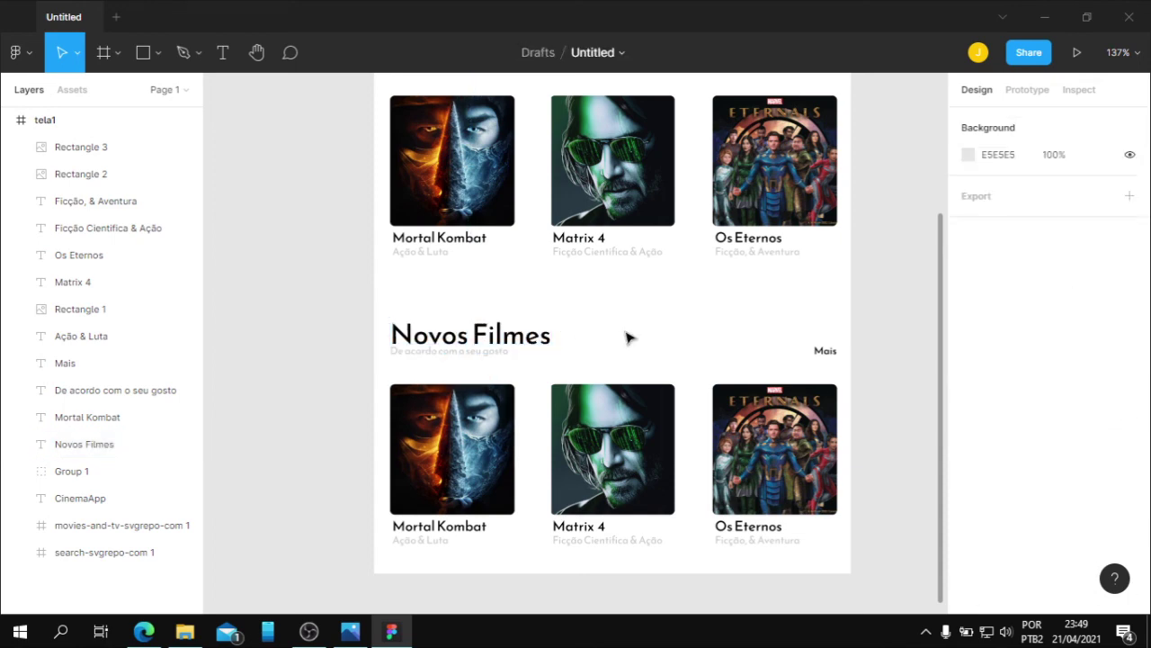
left_click_drag(884, 280, 792, 262)
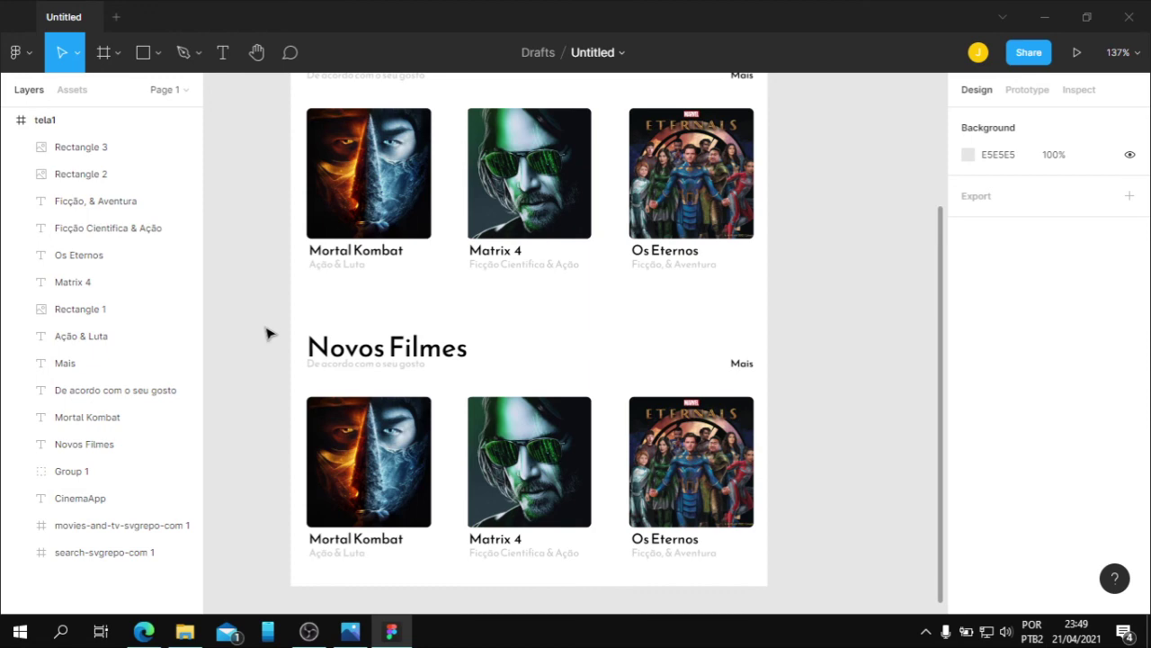
Open google.com.br in a new Edge tab and search 'filmes novos 2021'
left_click(155, 633)
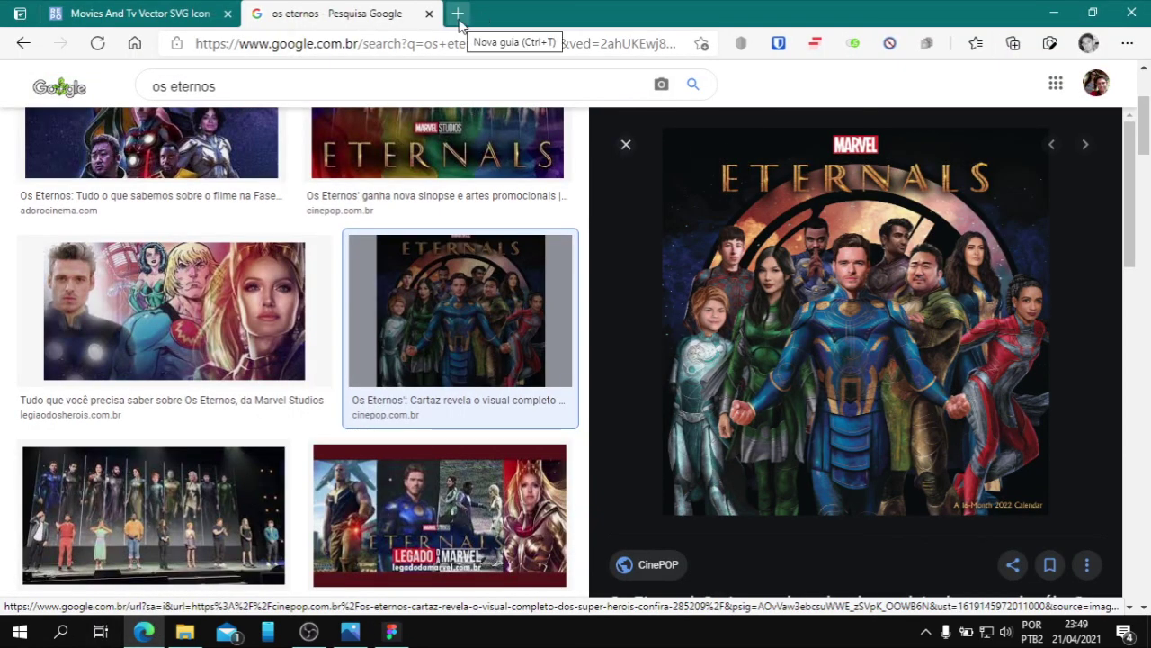
left_click(459, 14)
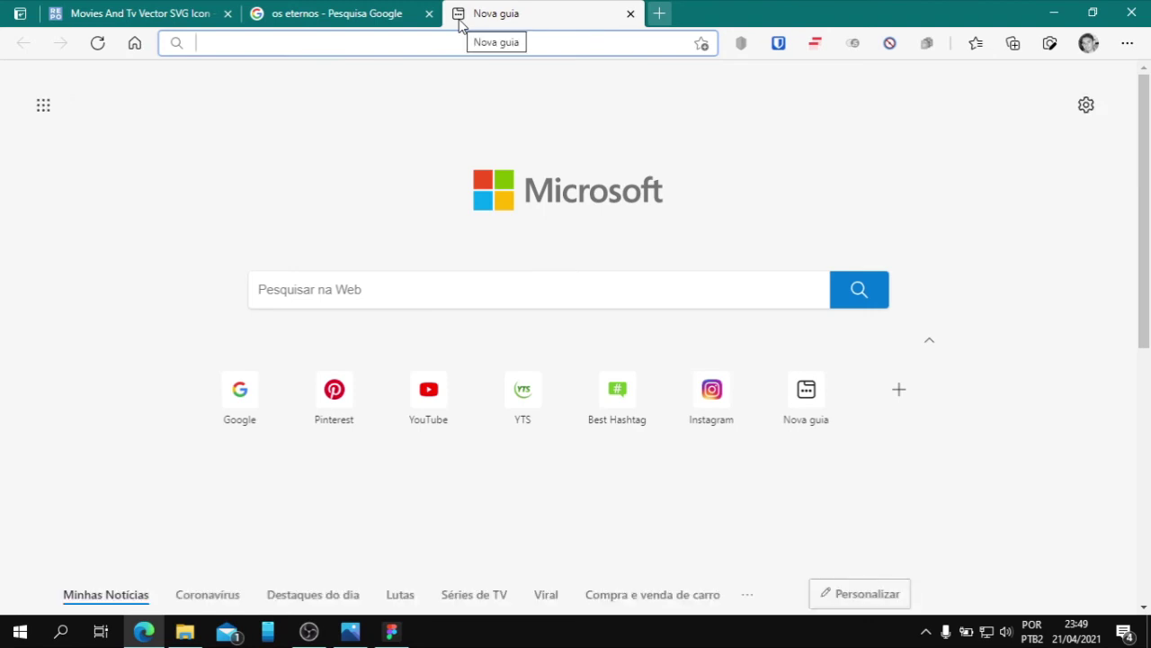
type("google.com.br")
key("Return")
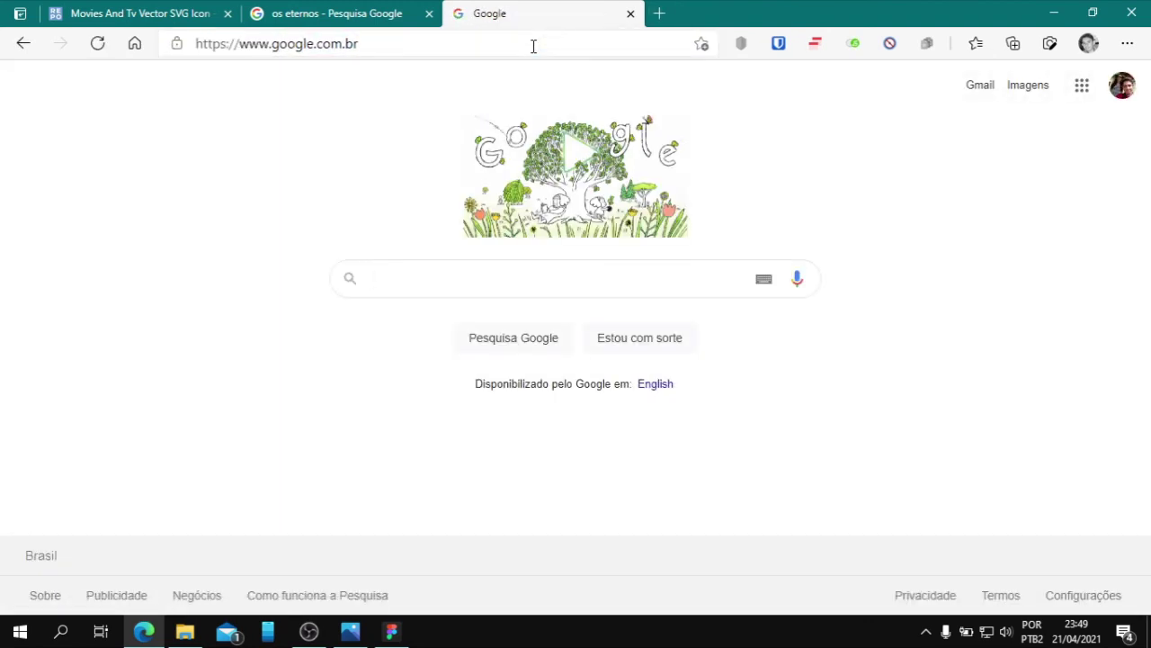
left_click(439, 279)
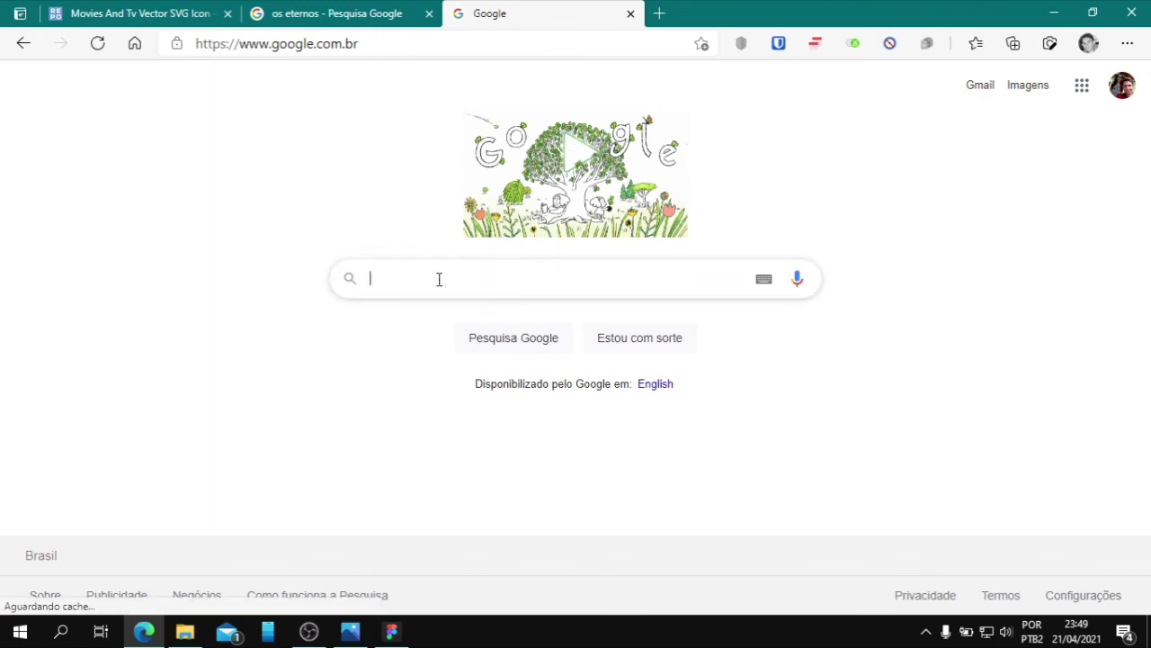
type("filmes novos 20")
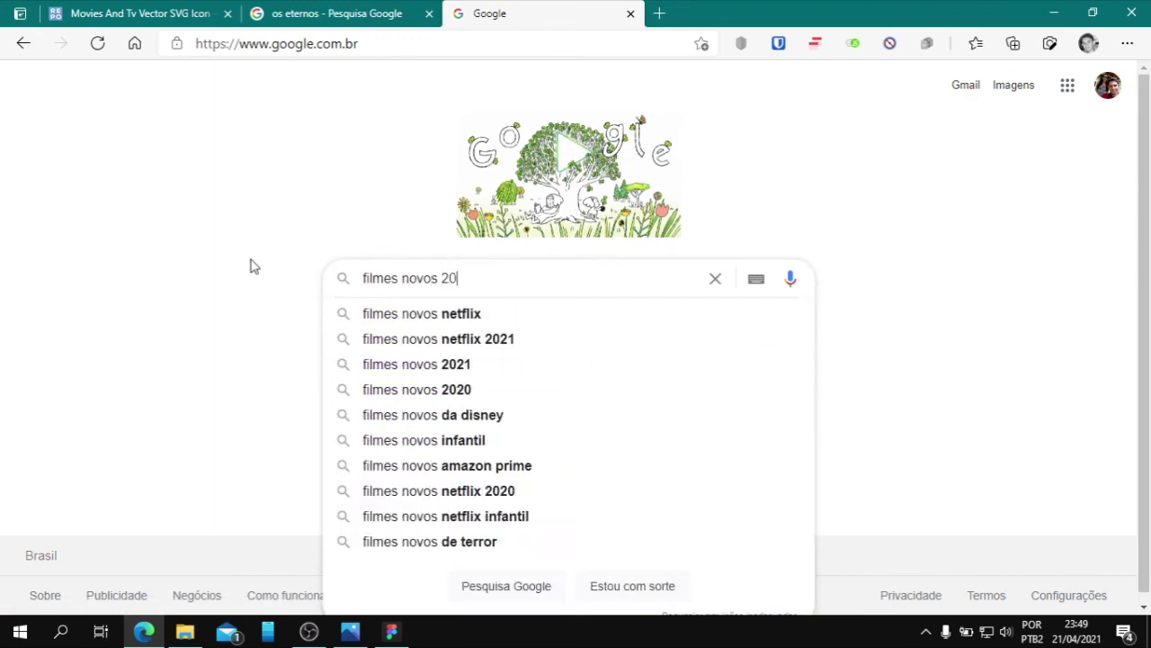
type("21")
key("Return")
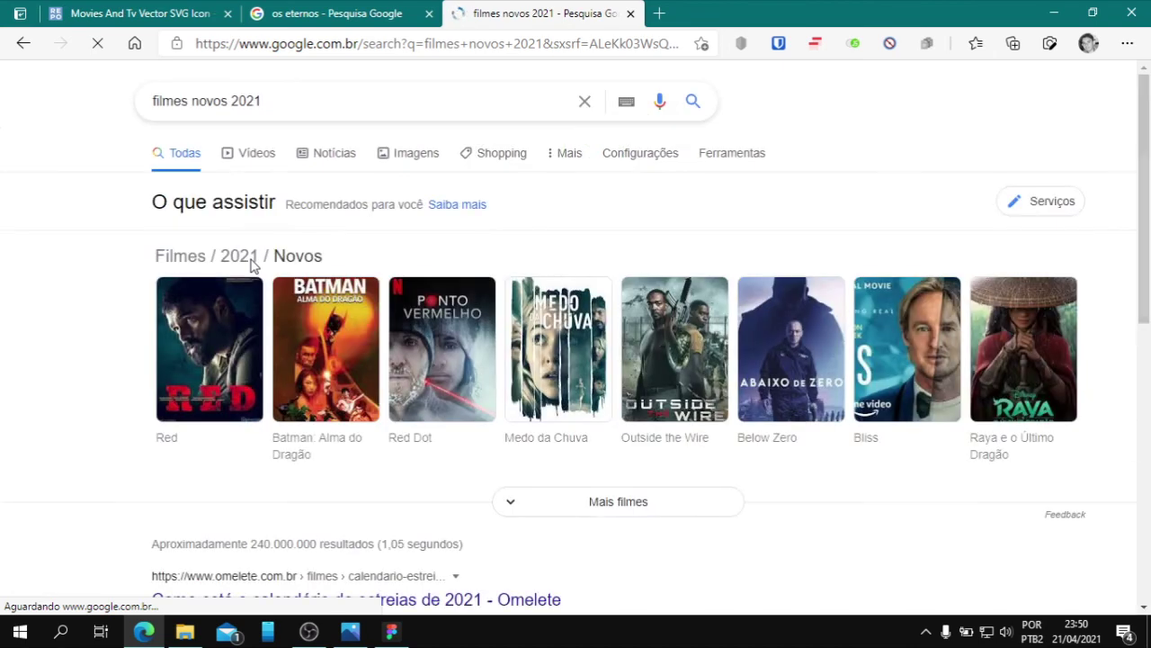
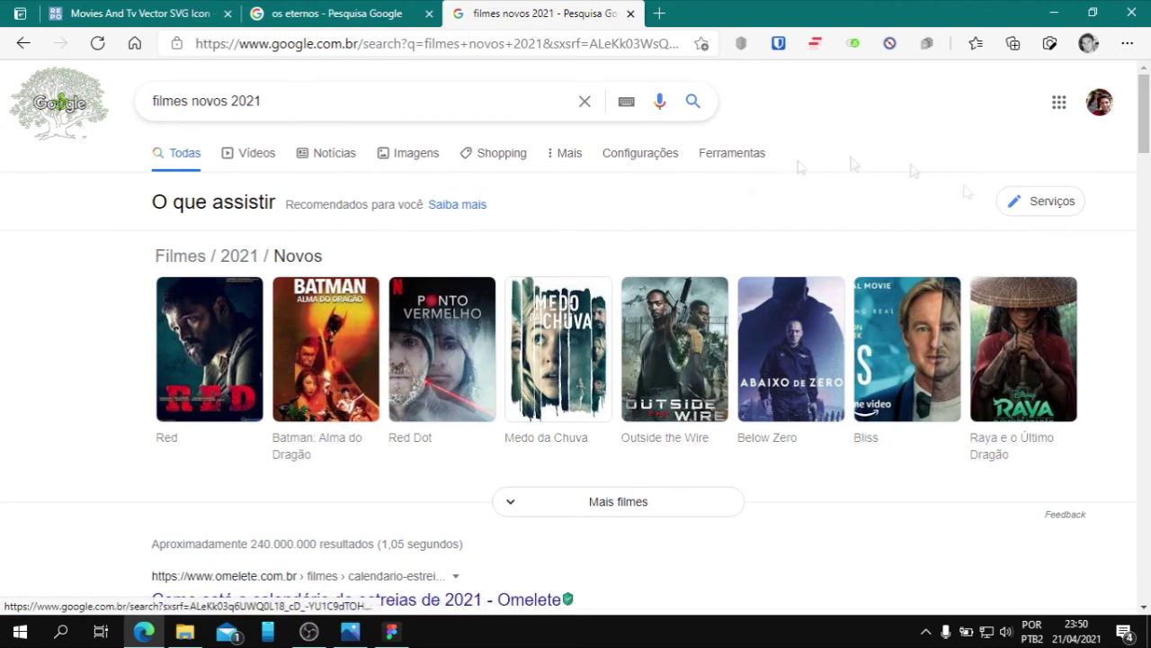
Search images for 'batman alma de dragão' and save the first poster to Imagens
left_click(334, 14)
triple_click(342, 85)
type("batman ")
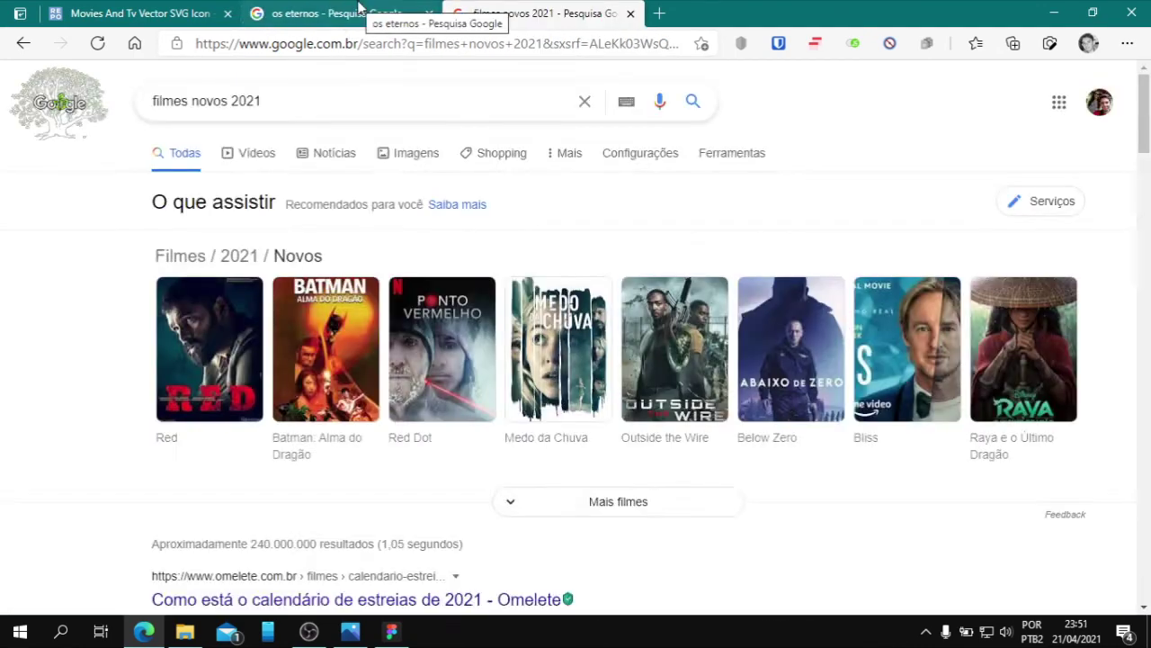
type("alma de dragão")
key("Return")
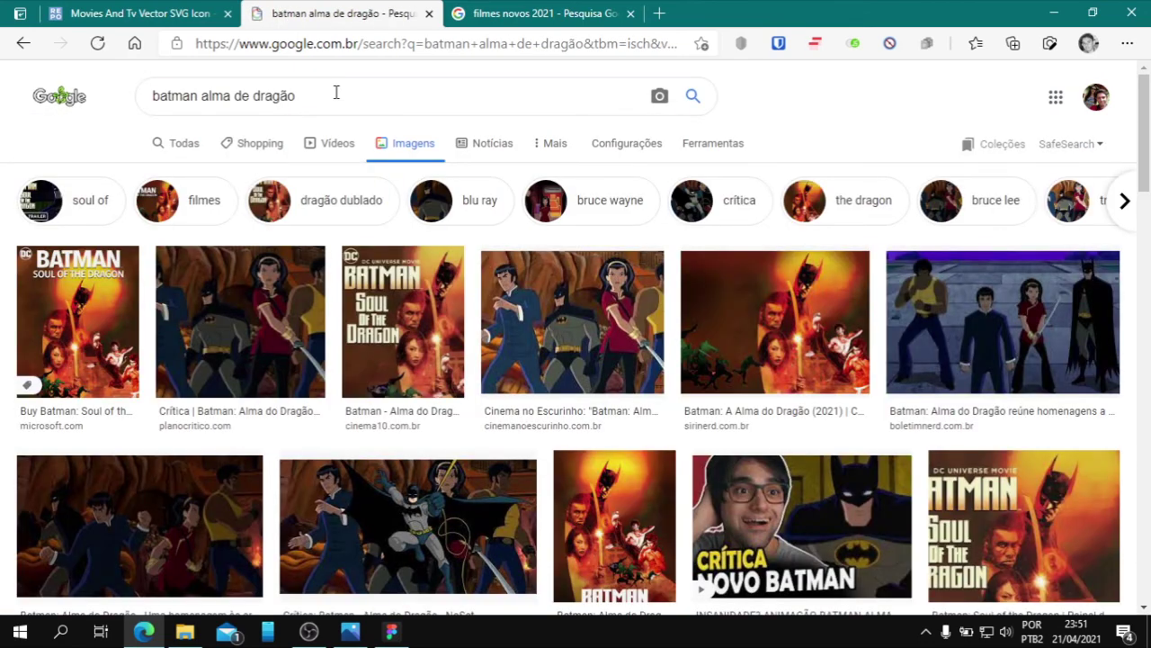
left_click(85, 299)
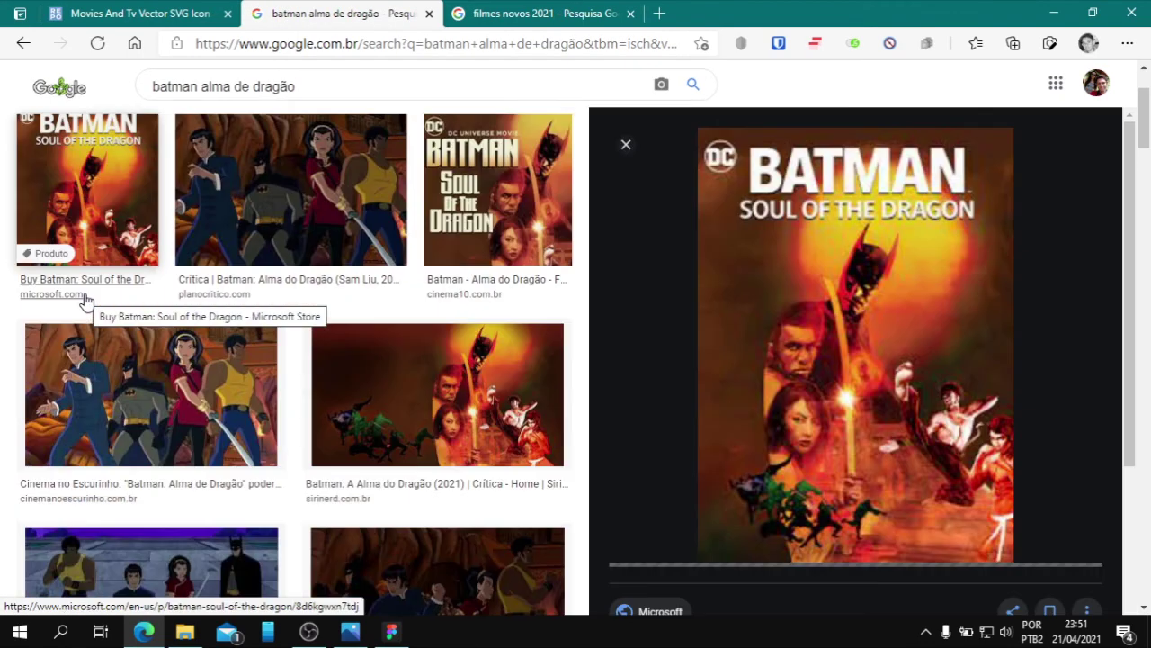
right_click(850, 297)
left_click(894, 278)
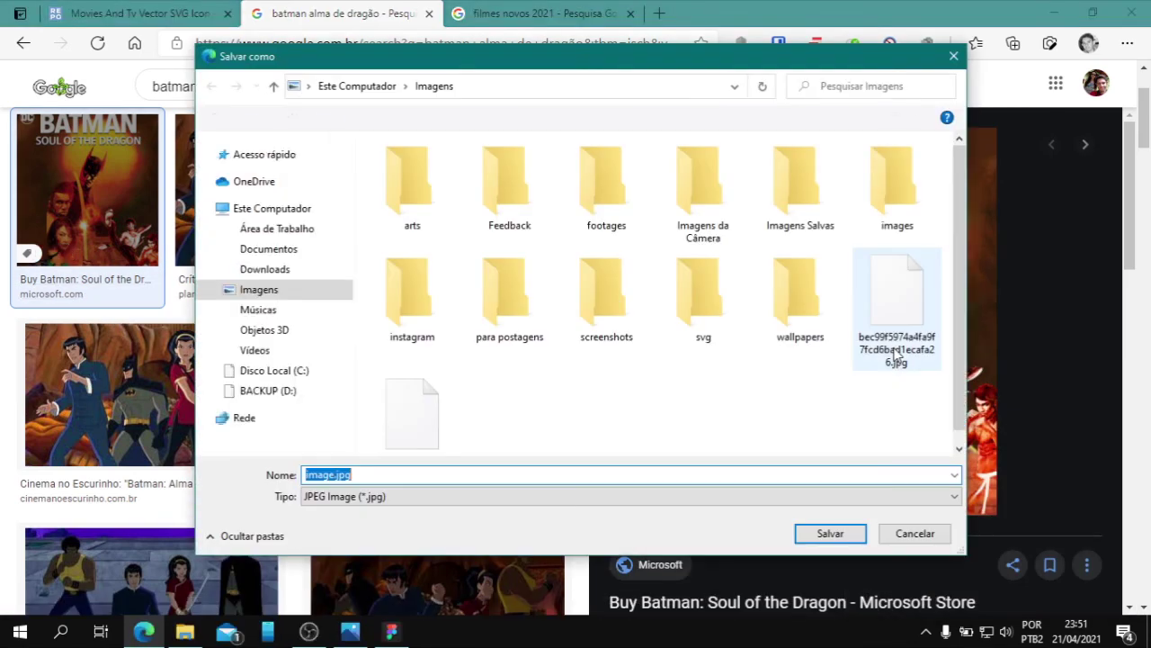
left_click(809, 535)
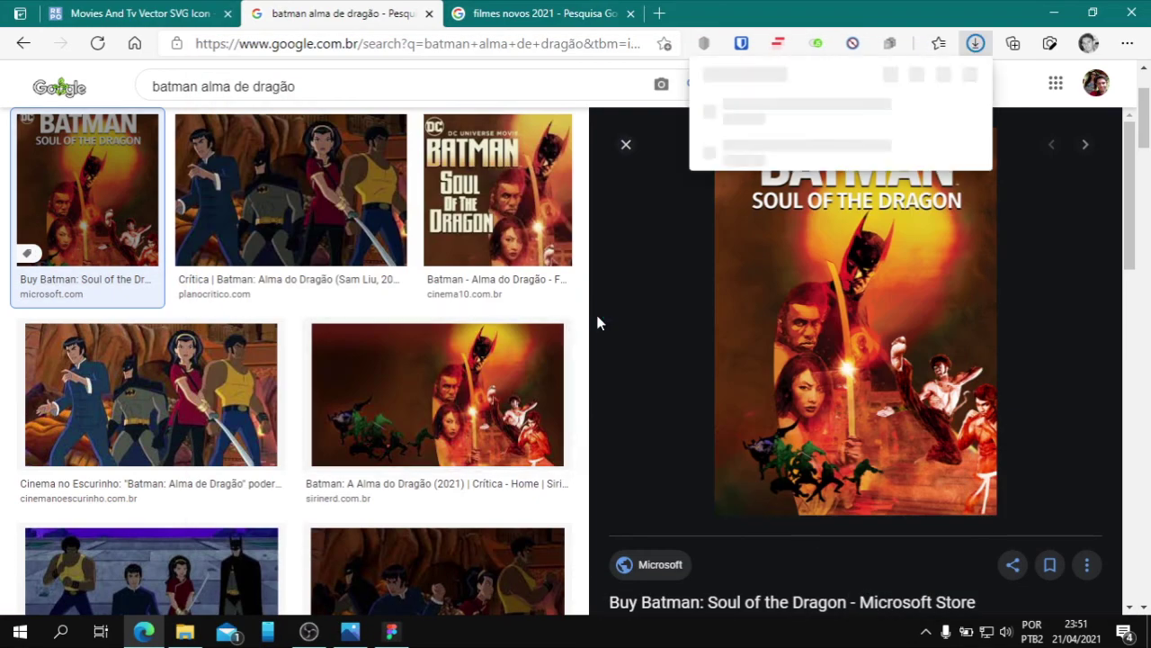
Run a Google Images search for 'outside the wire'
left_click(474, 12)
left_click(342, 13)
triple_click(369, 87)
type("outs")
key("Down")
key("Down")
key("Down")
key("Return")
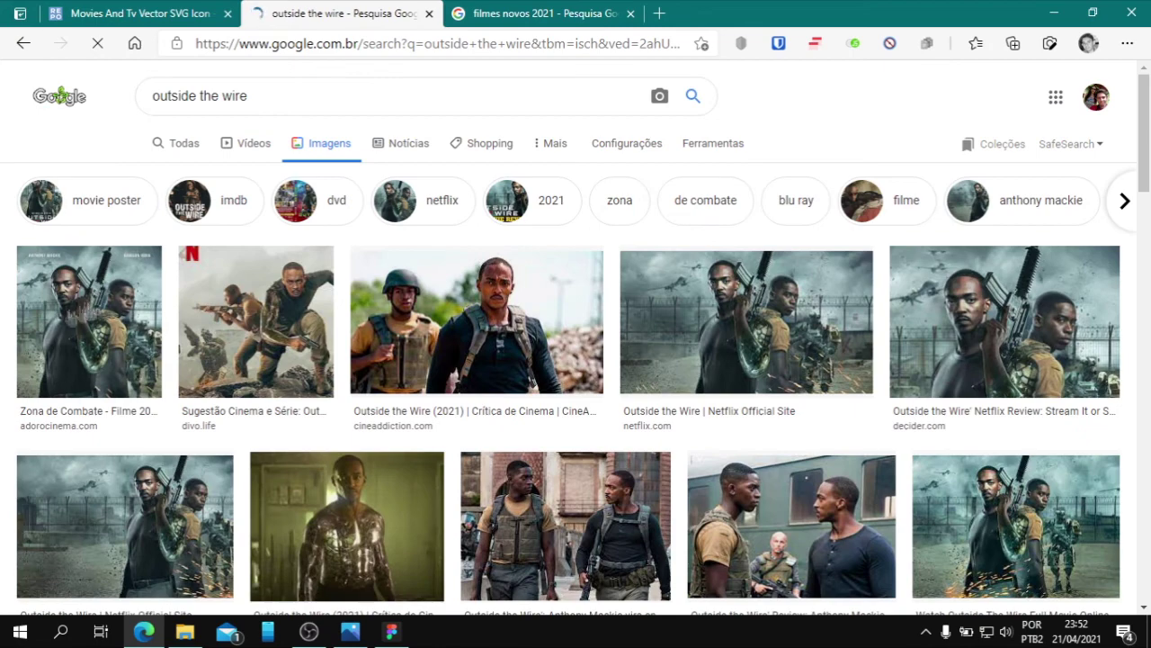
Save the first Outside the Wire poster result to the computer
left_click(94, 309)
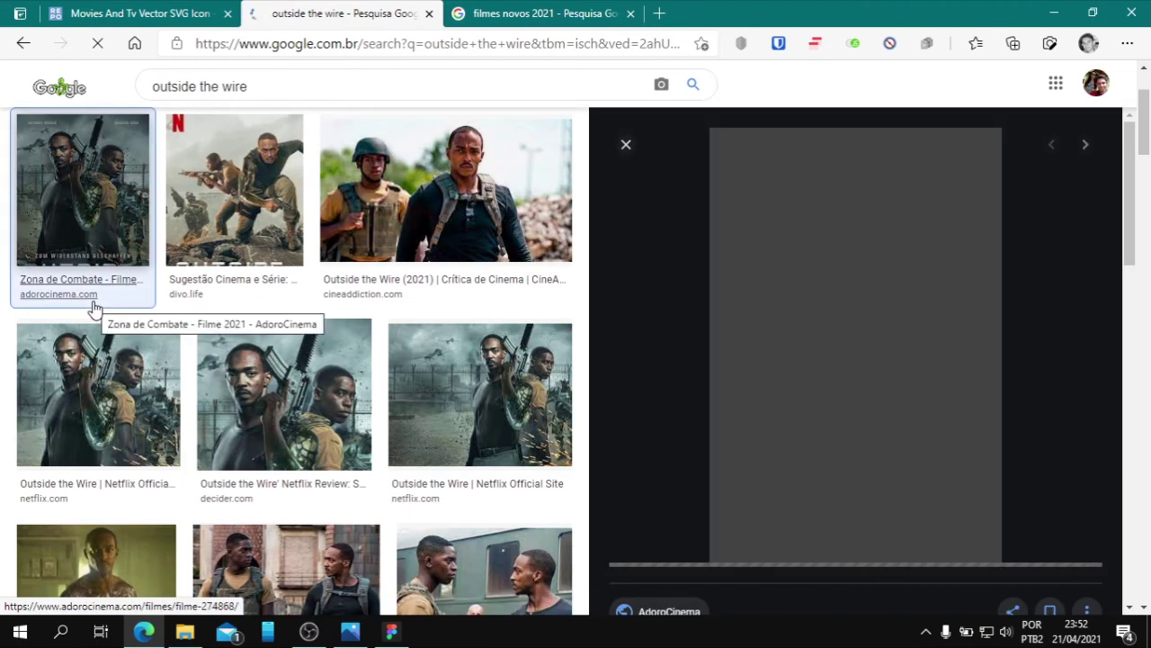
right_click(818, 360)
left_click(880, 362)
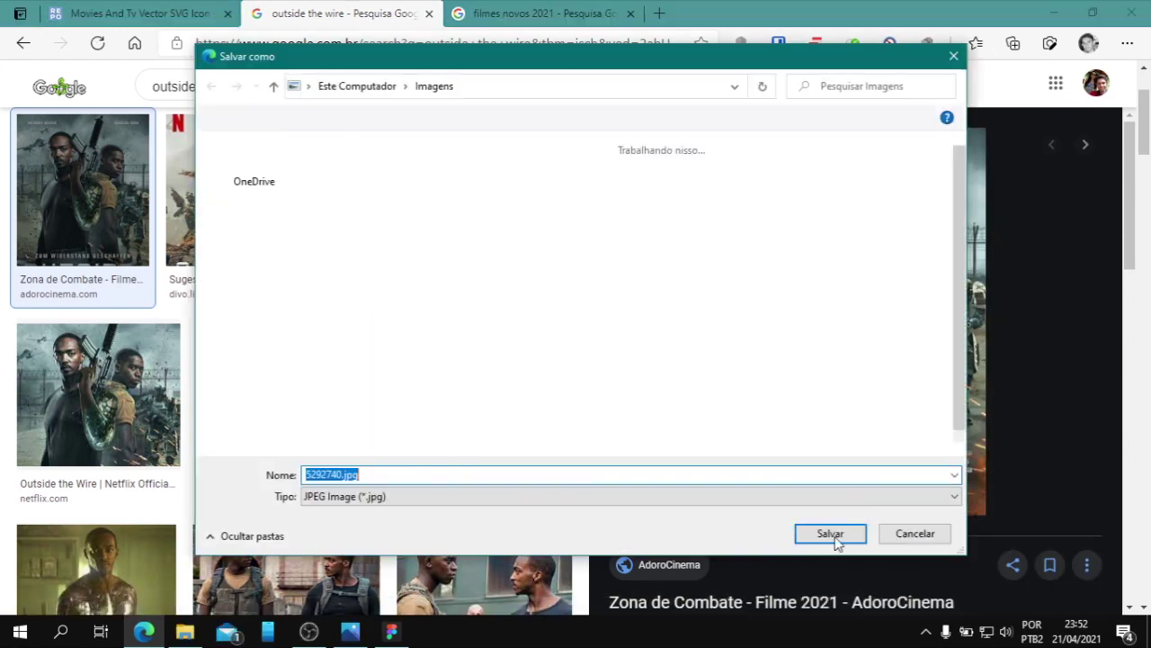
left_click(835, 542)
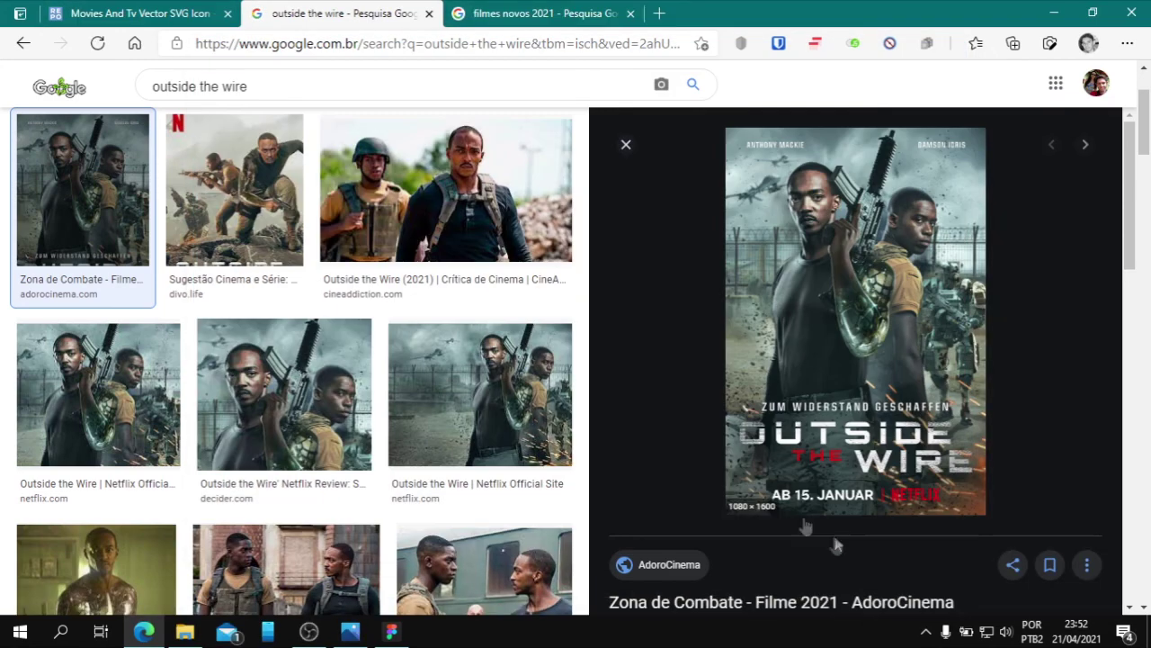
Run a Google Images search for 'raya e o último dragão'
left_click(573, 15)
left_click(342, 14)
triple_click(310, 88)
type("raya")
key("Down")
key("Return")
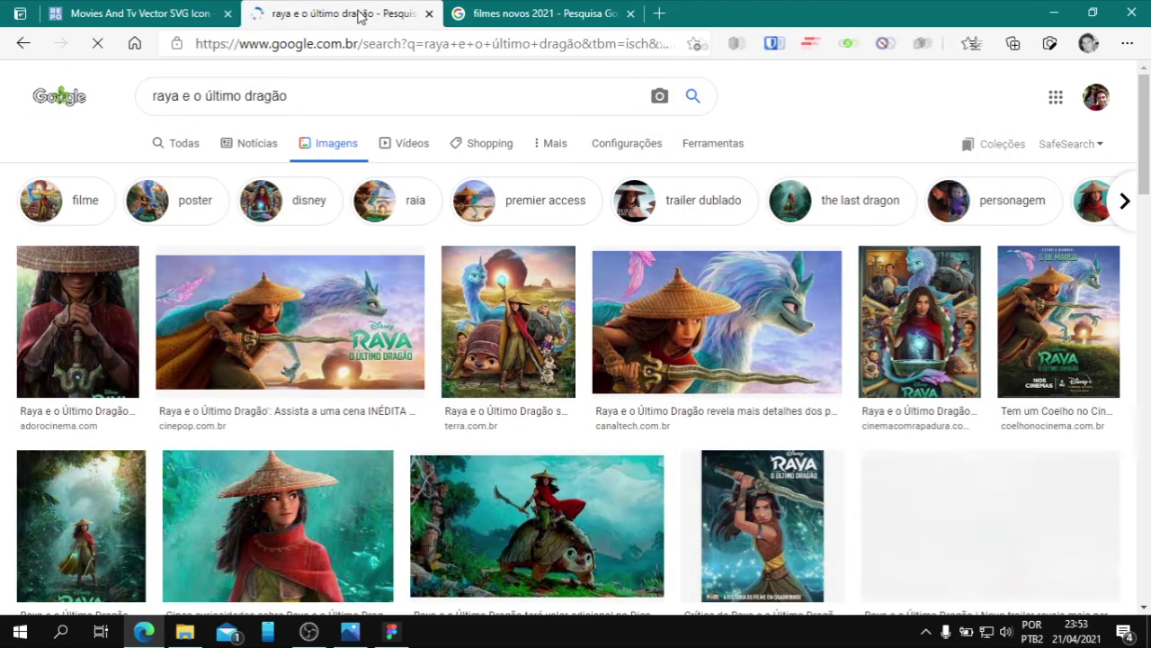
Save the first Raya poster into Imagens and return to Figma
left_click(78, 319)
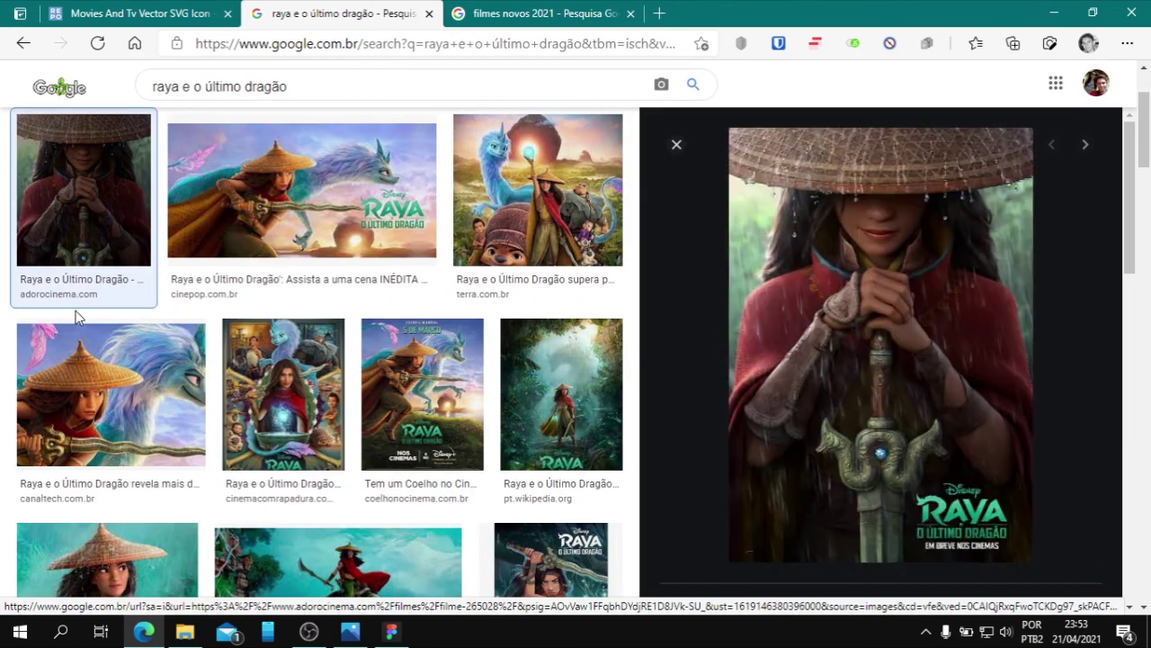
right_click(864, 236)
left_click(654, 335)
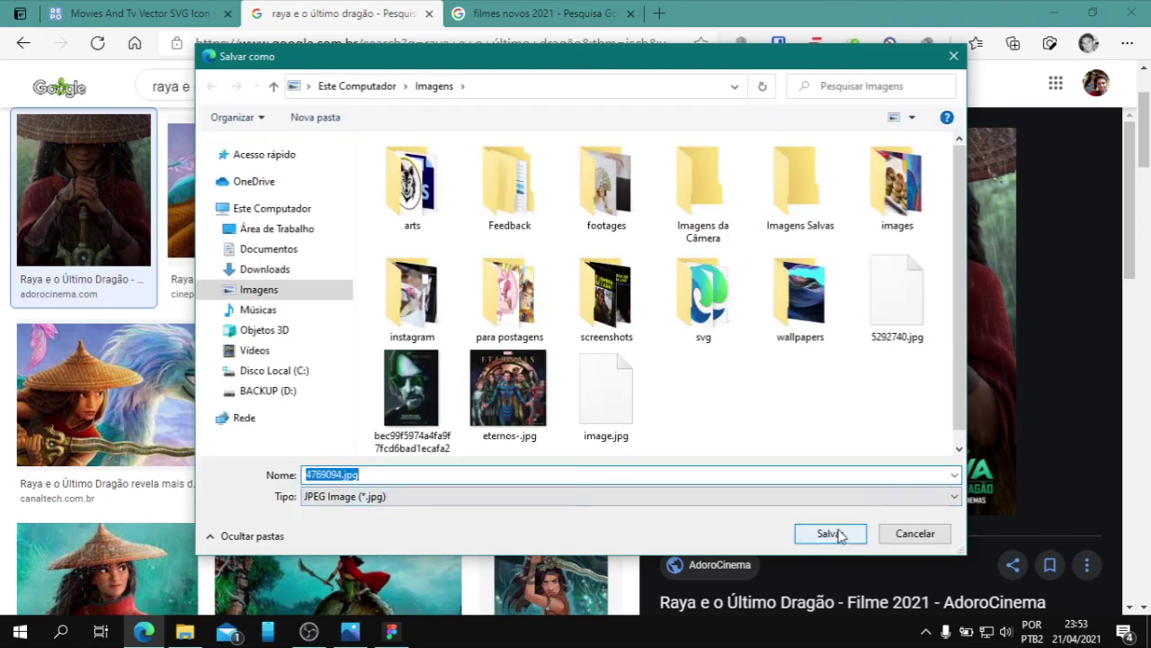
left_click(832, 532)
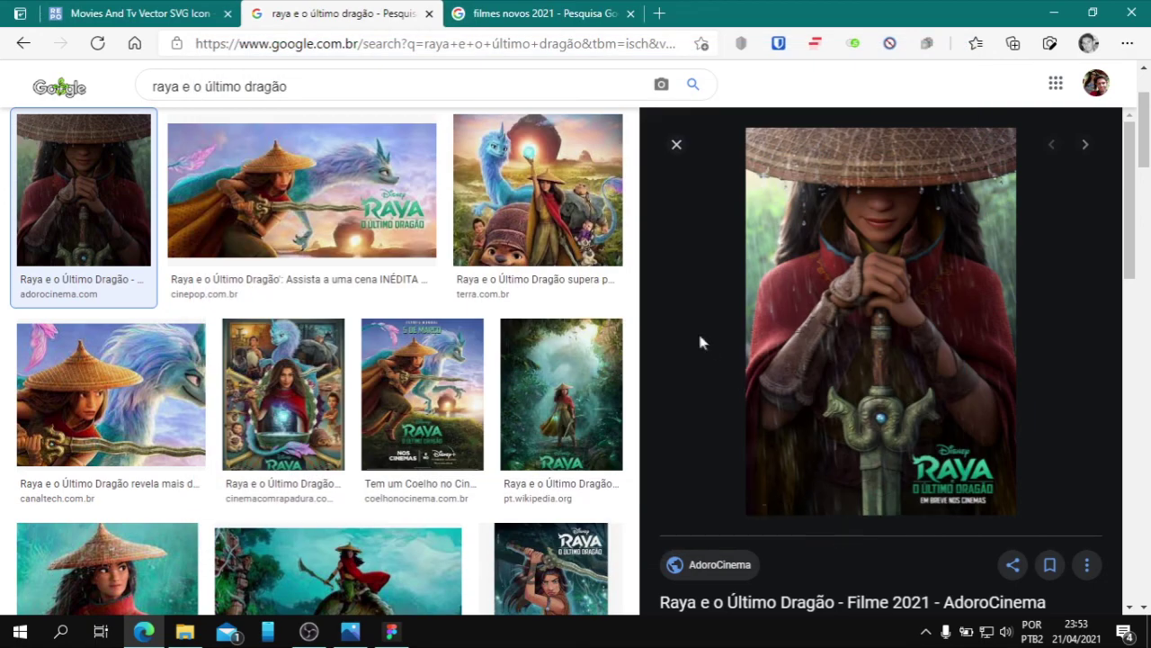
key("alt+Tab")
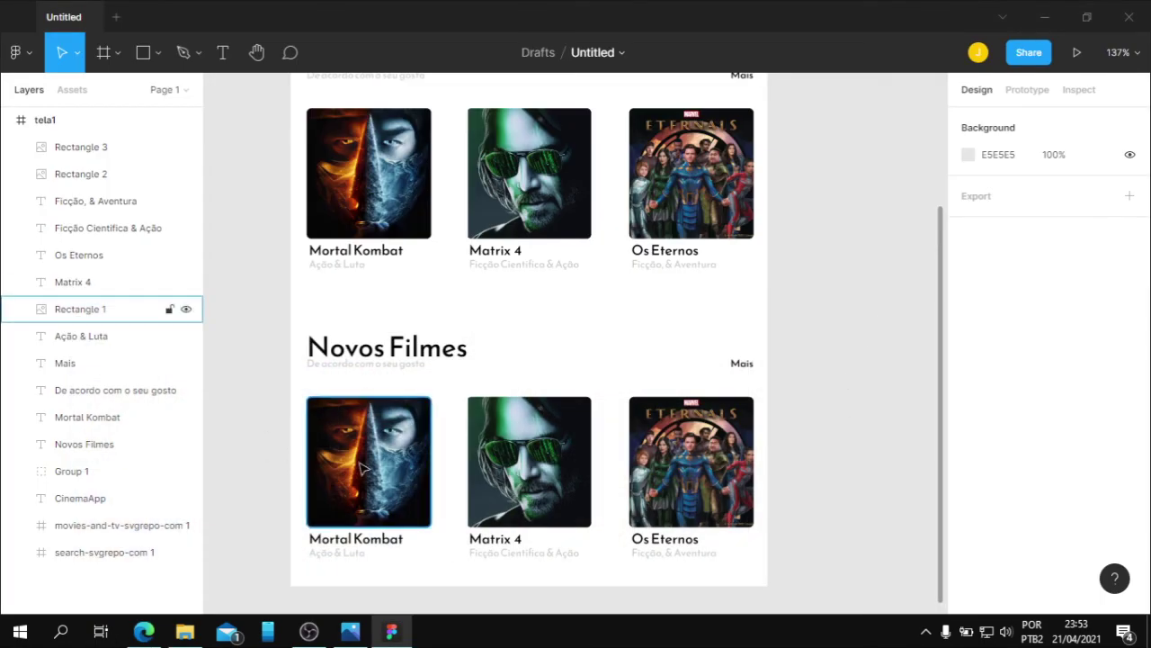
Replace the first Novos Filmes poster's image fill with the downloaded Batman poster
left_click(81, 309)
left_click(968, 488)
left_click(860, 336)
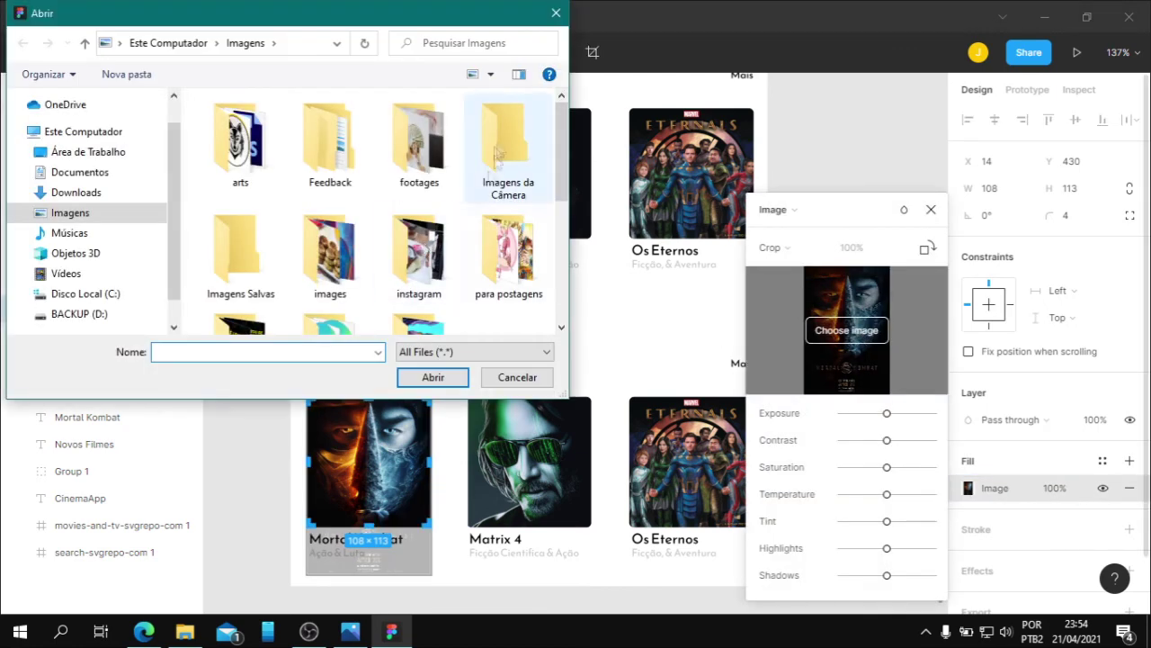
scroll(557, 247, "down", 3)
left_click(411, 270)
left_click(432, 375)
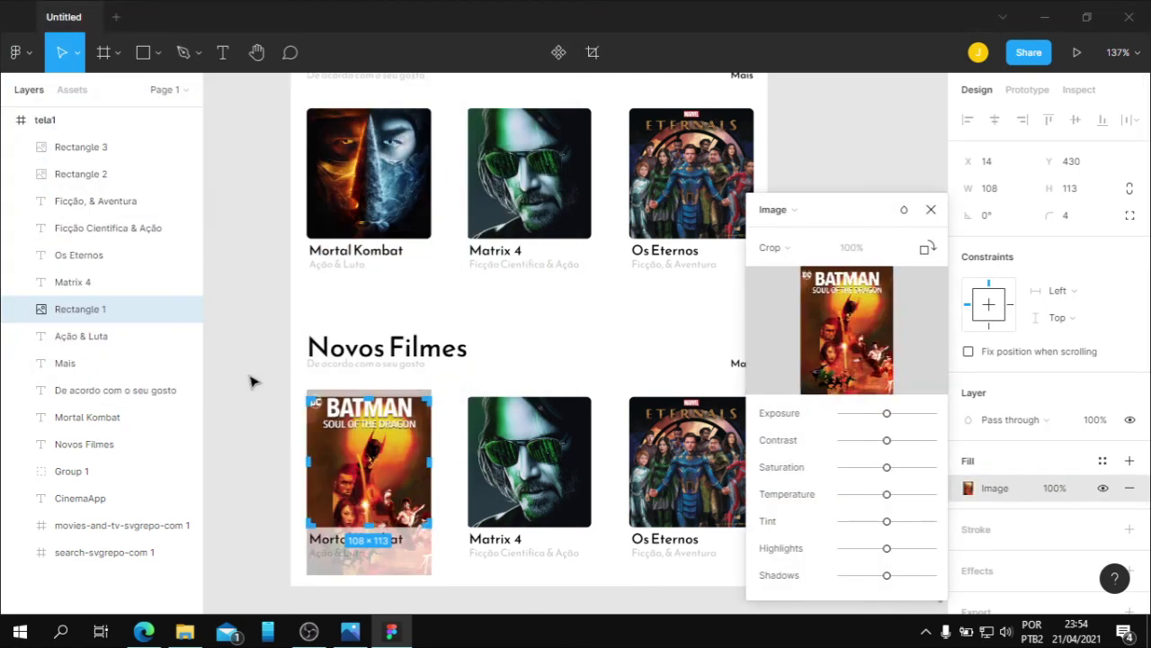
left_click(931, 208)
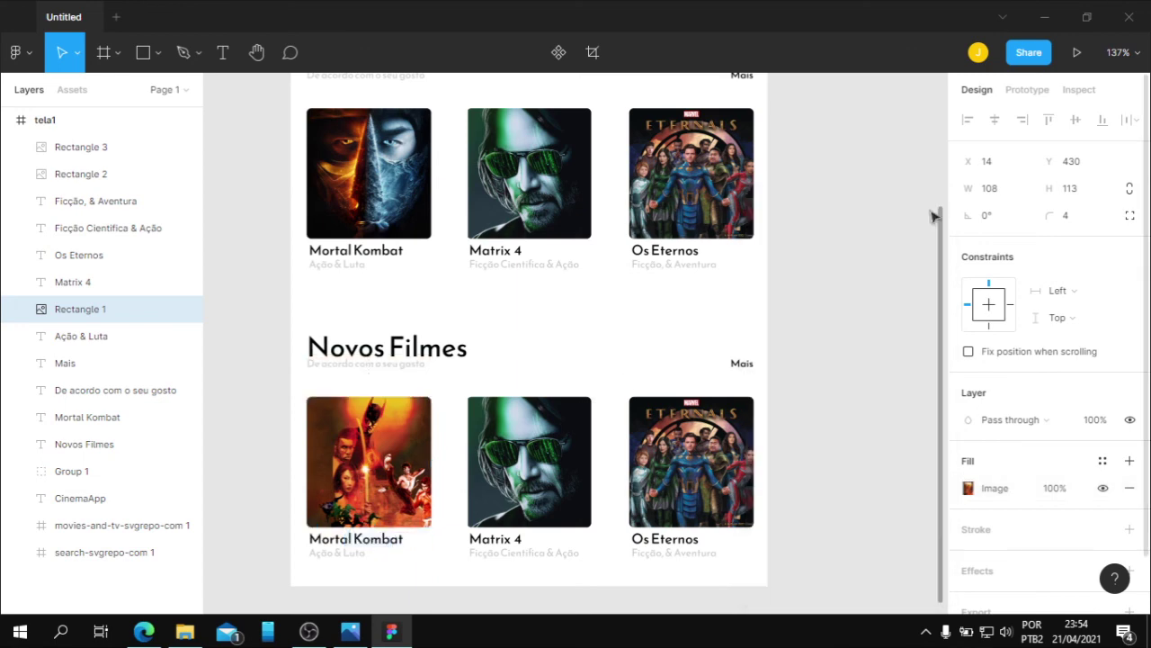
left_click(792, 388)
Retitle the first card 'Batman: Alma de Dragão'
scroll(791, 388, "down", 2)
double_click(352, 461)
type("Batman: Alma de Dragão")
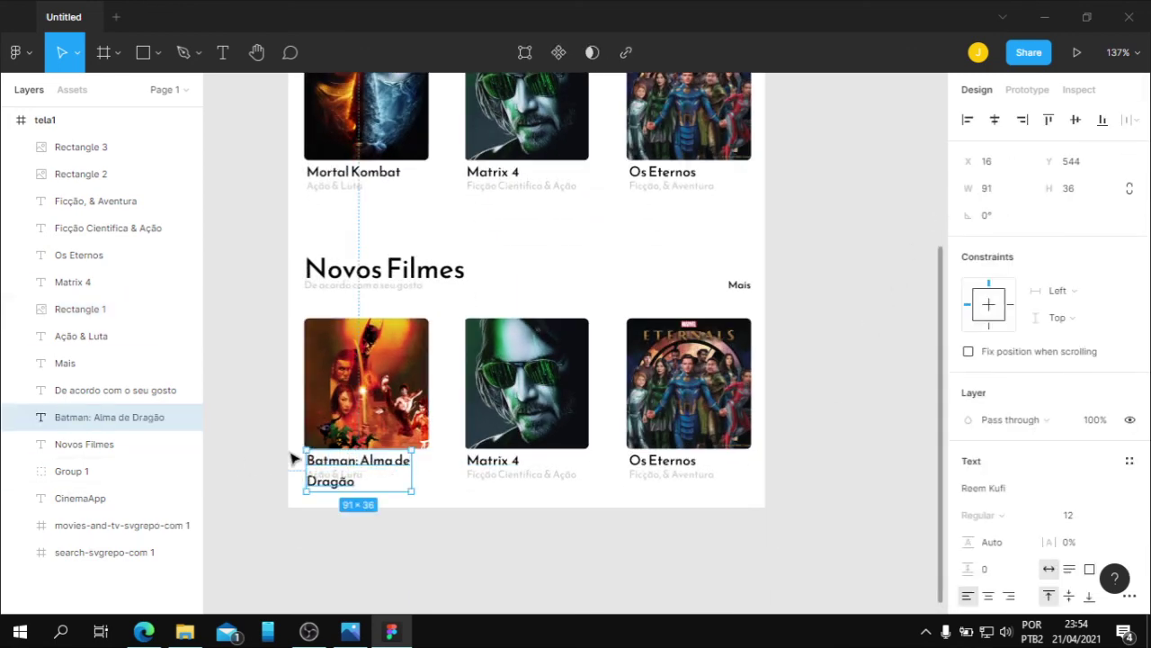
left_click(291, 452)
Move the Ação & Luta line below the two-line title and nudge the lower row up
left_click_drag(367, 476, 485, 513)
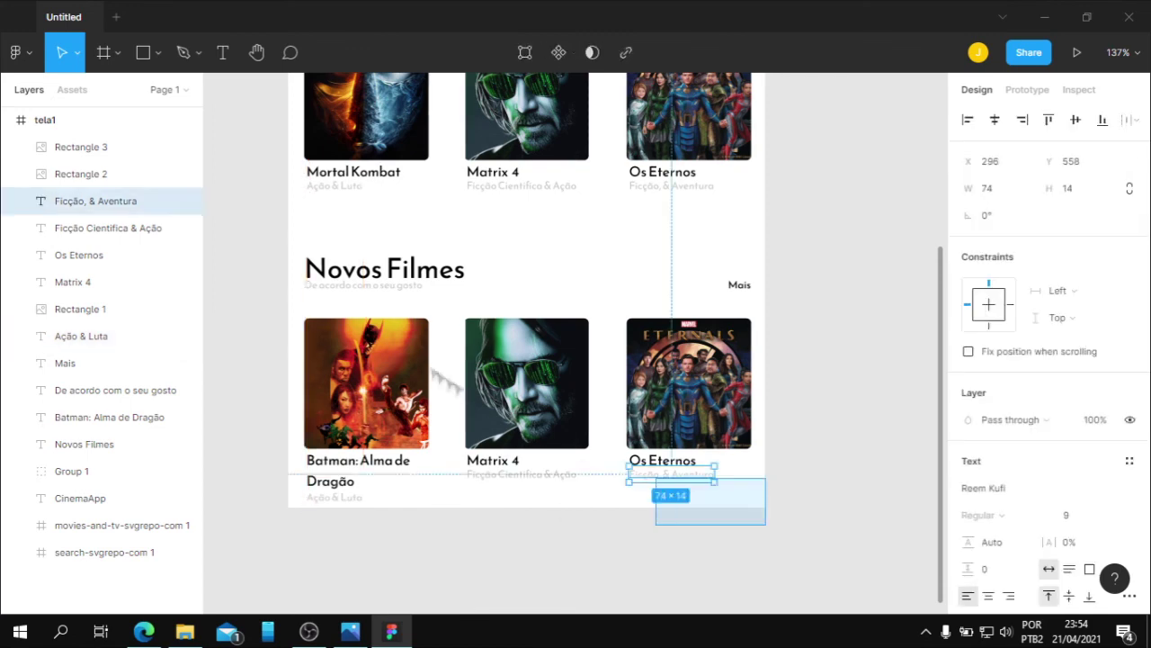
left_click_drag(766, 526, 585, 278)
key("shift+Up")
left_click(352, 497)
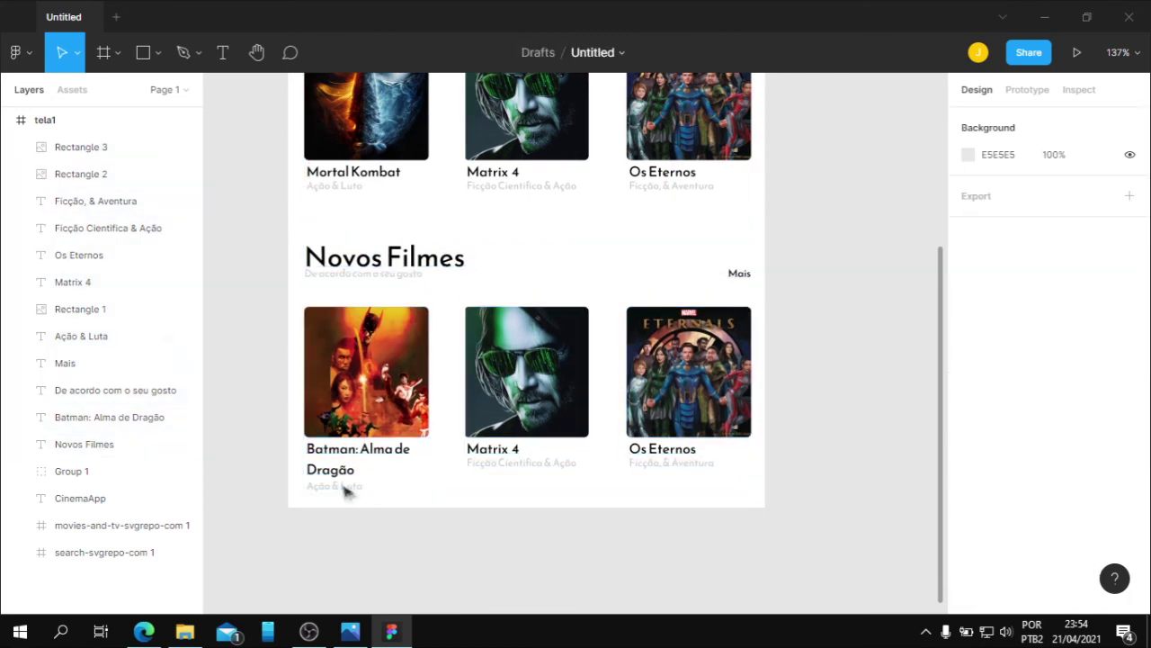
Finish the Batman genre text, then fill the middle poster with 5292740.jpg
type("Aç")
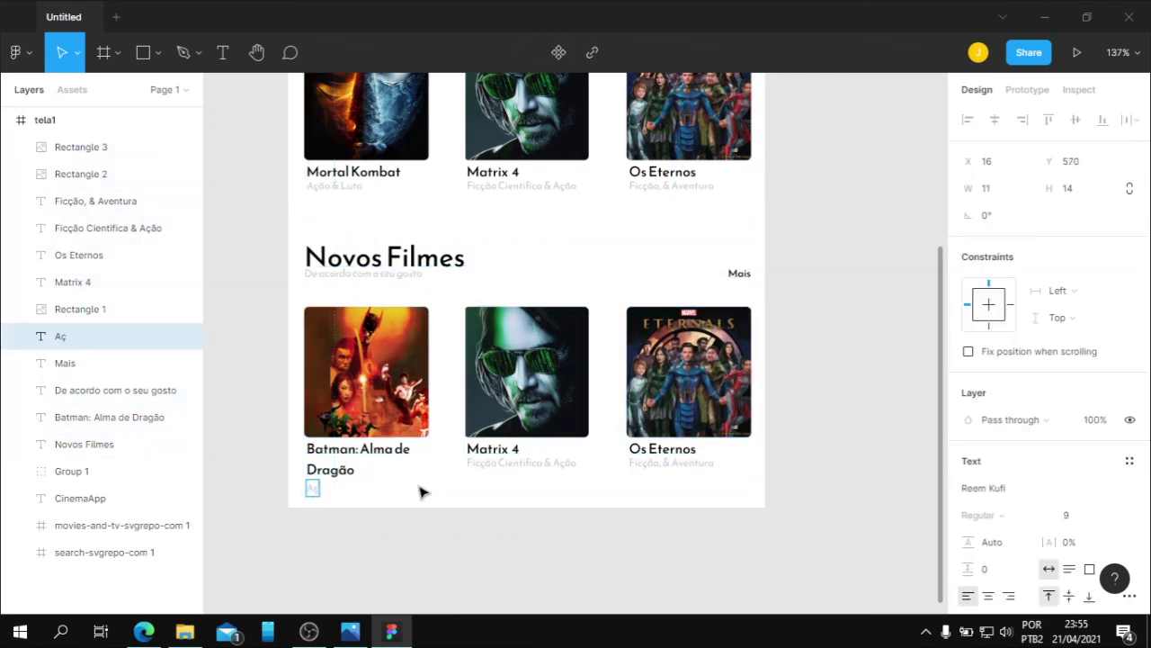
type("ão")
left_click(441, 490)
left_click(526, 378)
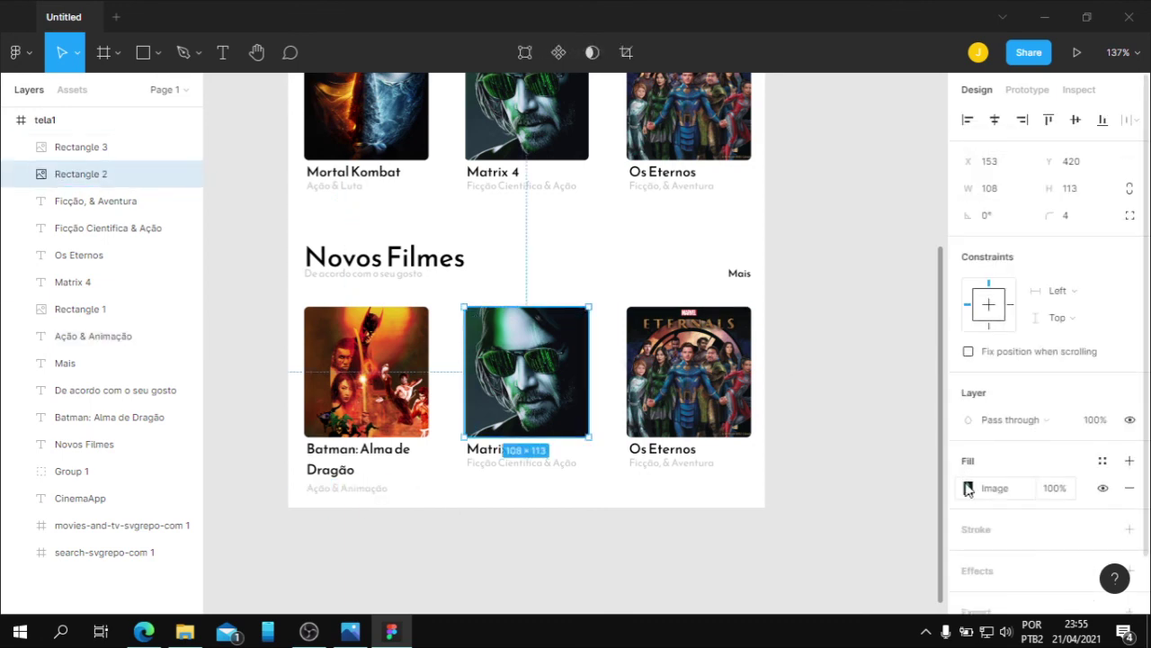
left_click(967, 488)
left_click(814, 331)
double_click(327, 141)
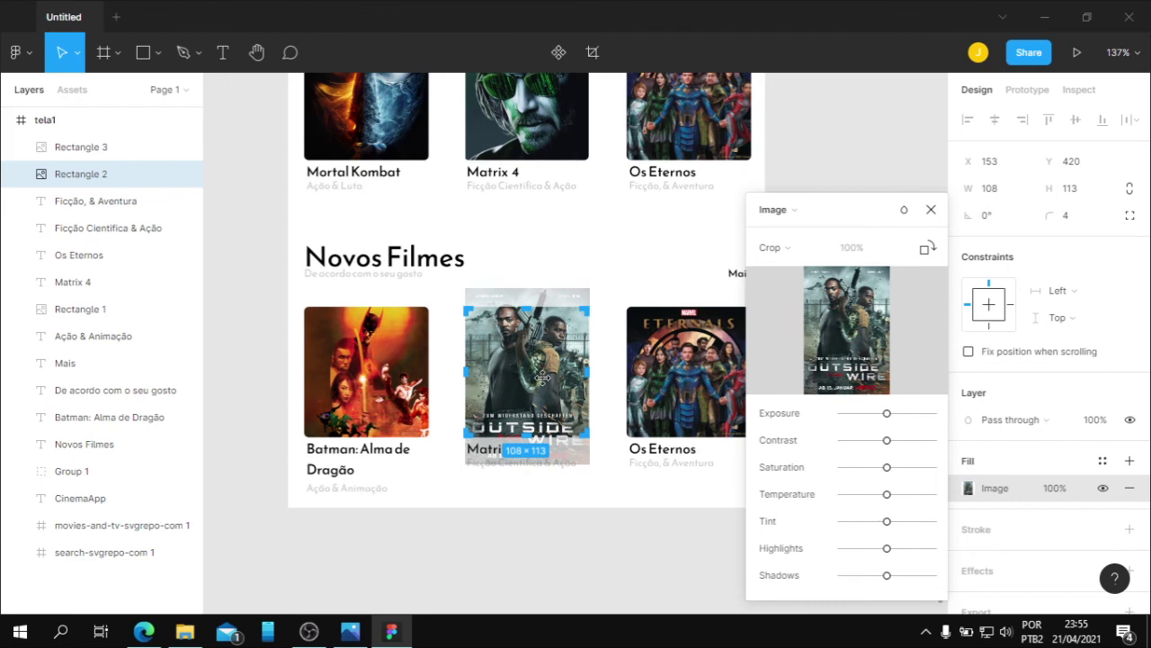
left_click_drag(570, 459, 572, 459)
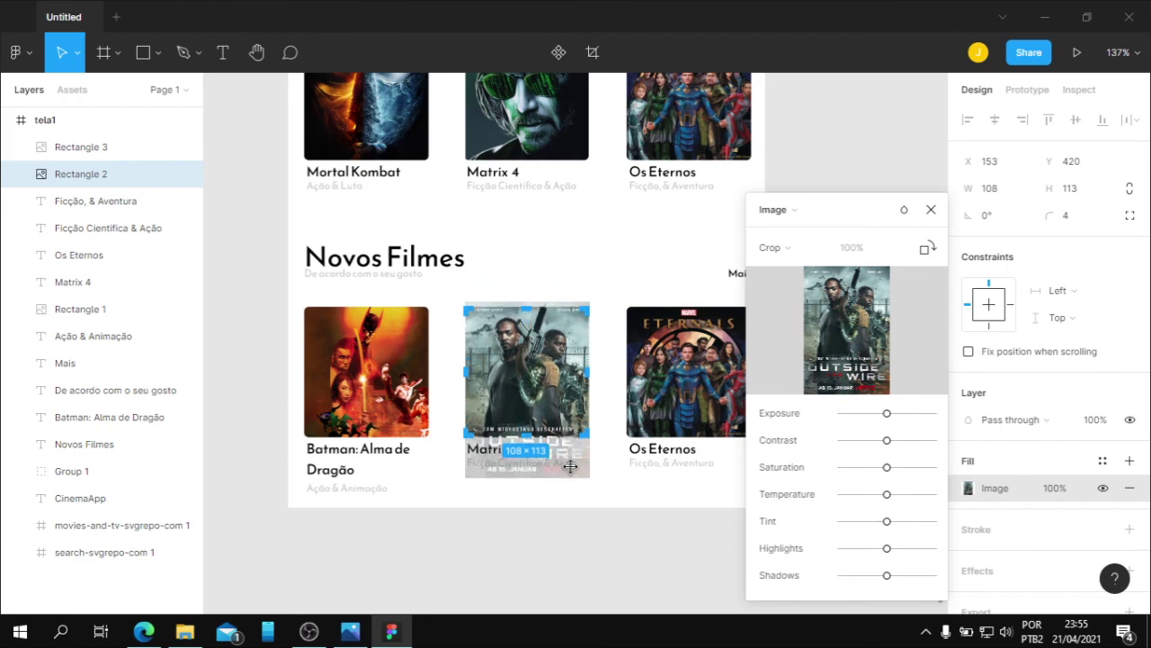
key("Escape")
Retitle the middle card from Matrix 4 to 'Outside the Wire'
double_click(486, 448)
type("Zo")
type(" Perigo")
key("ctrl+a")
type("Outside the Wire")
key("Escape")
Set the middle card's genre to 'Ação & Ficção Científica' and select the Os Eternos poster
double_click(526, 462)
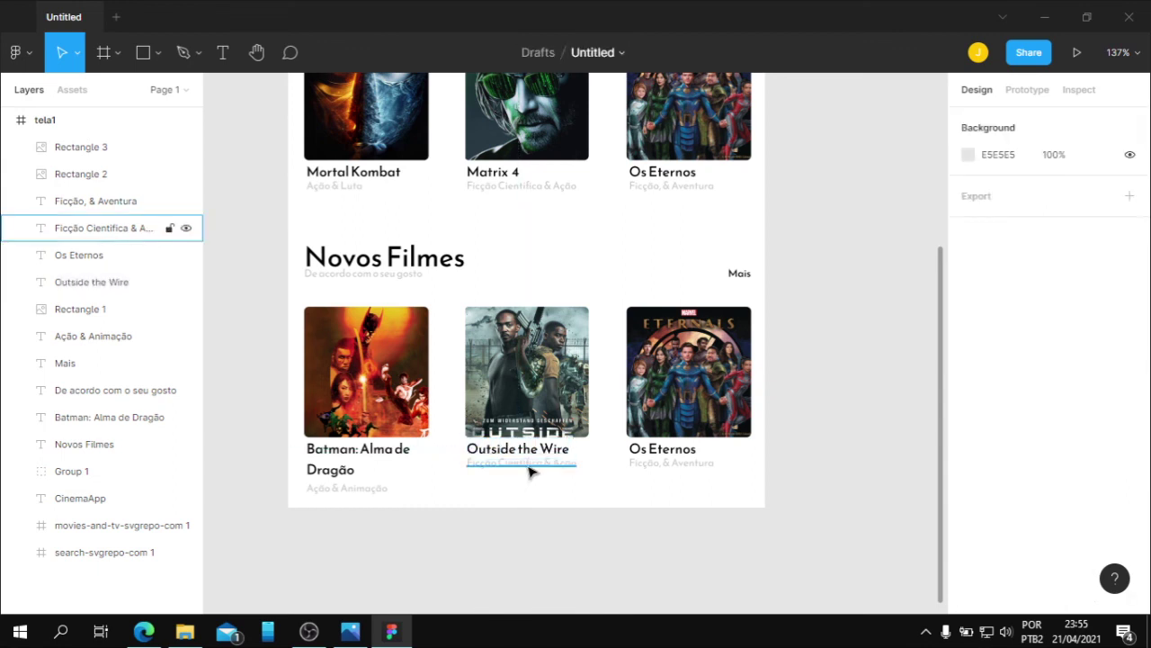
type("Aç")
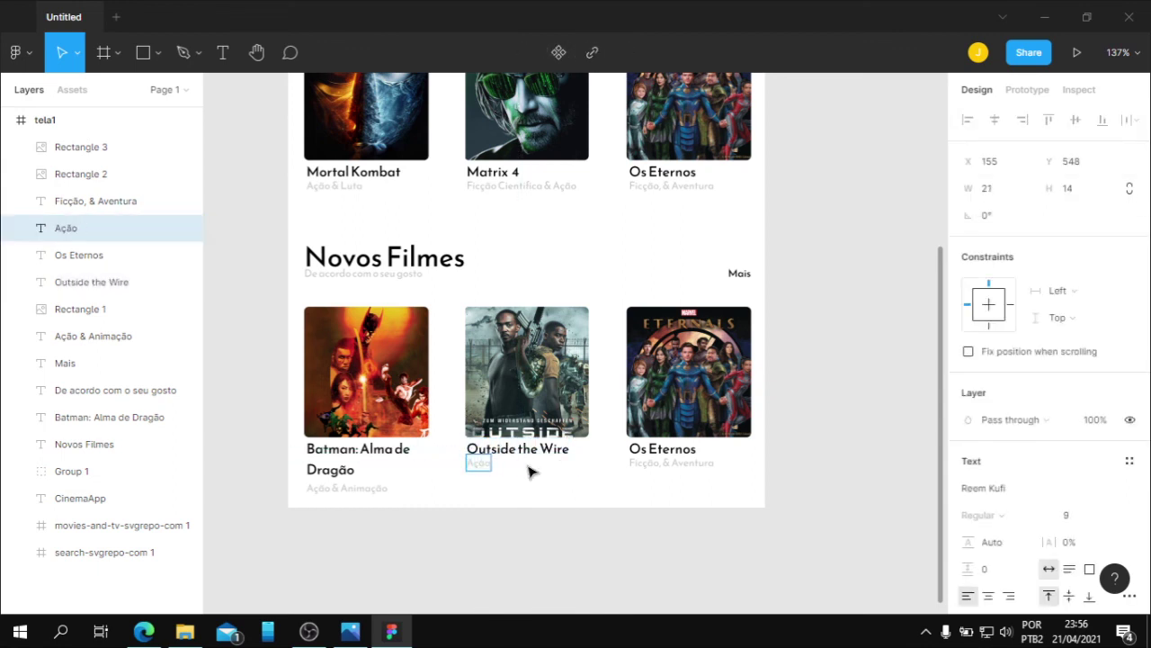
type("ífica")
key("Escape")
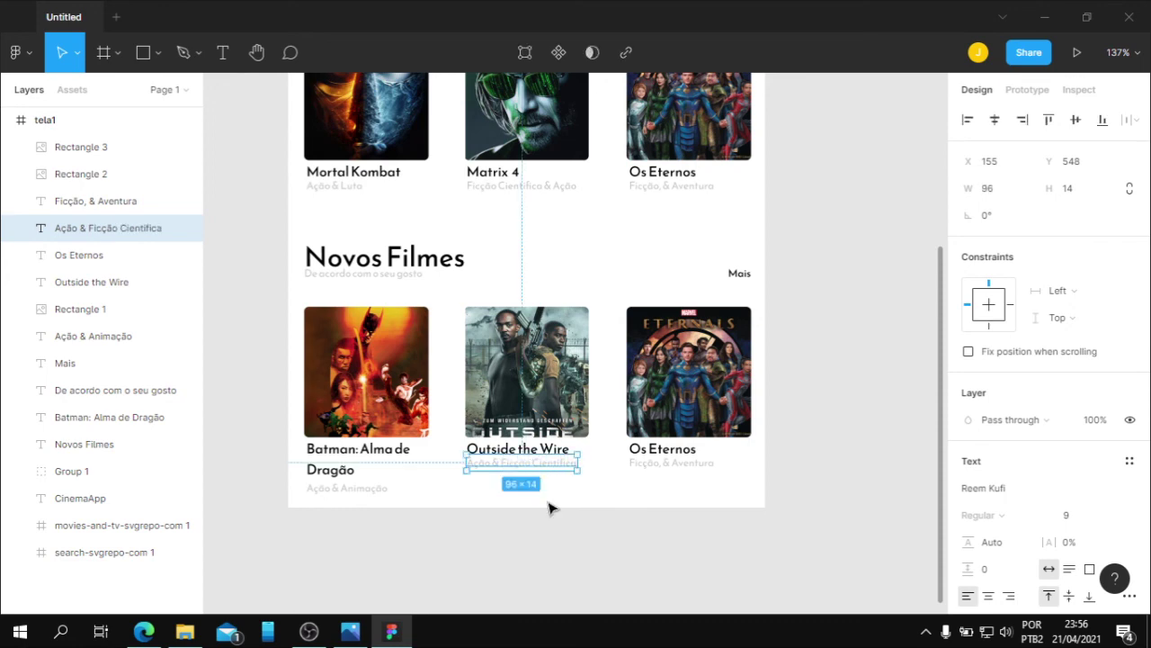
left_click(688, 369)
left_click(967, 487)
Replace the third poster's fill with the Raya image in Crop mode
left_click(846, 330)
scroll(540, 160, "down", 5)
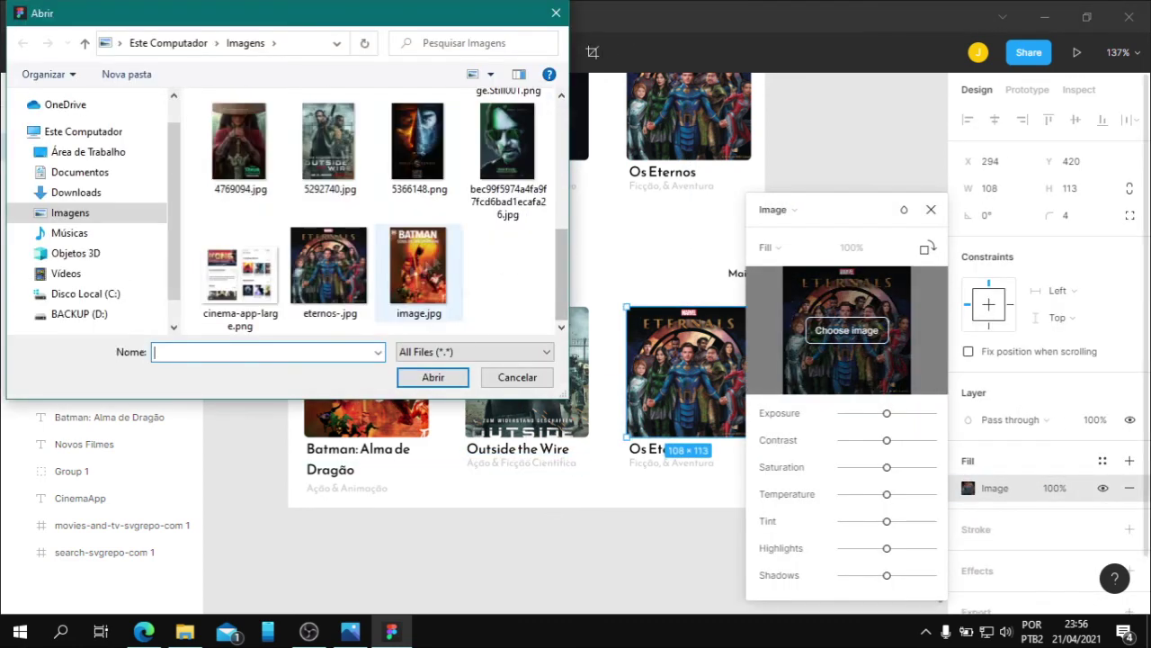
left_click(236, 141)
left_click(432, 377)
left_click(766, 248)
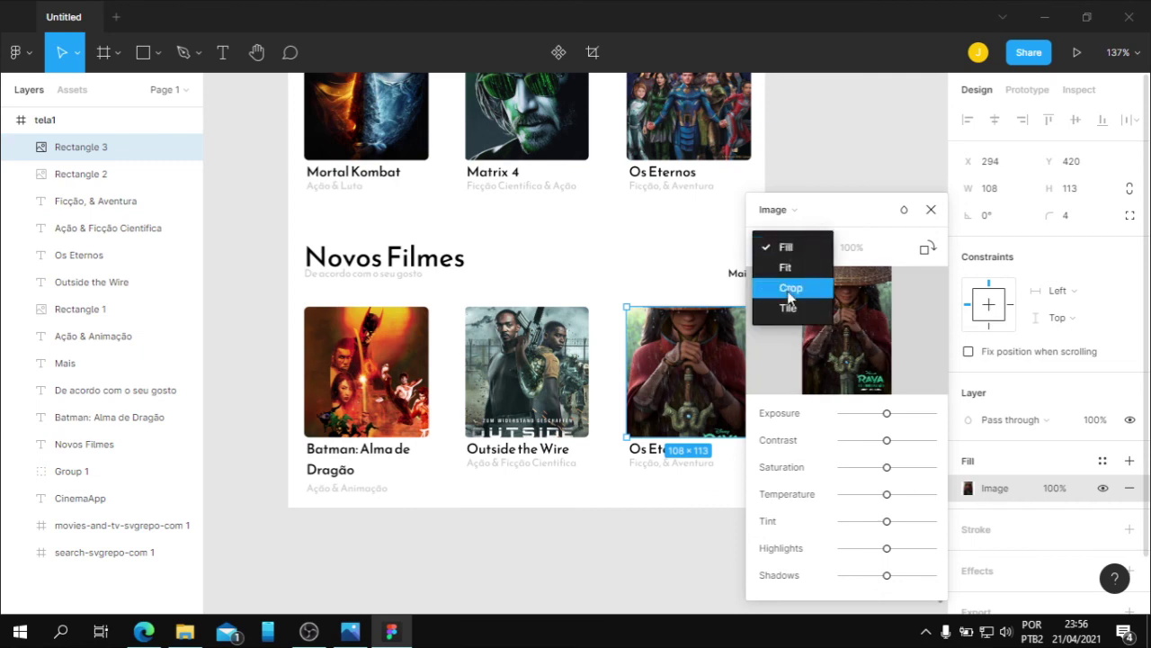
left_click(780, 285)
key("Escape")
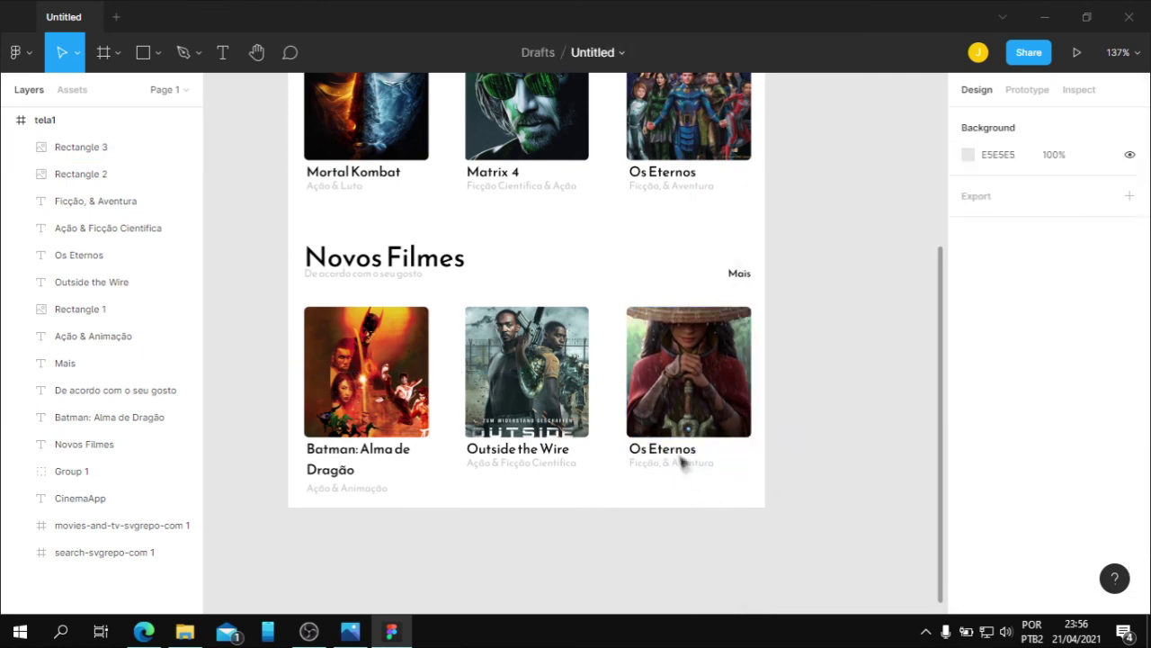
Retitle the card 'Raya e o Ultimo Dragão' with genre 'Aventura & Animação'
double_click(679, 453)
type("Raya e o Ultimo D")
key("Escape")
left_click(707, 488)
double_click(701, 485)
type("Aventura & Animação")
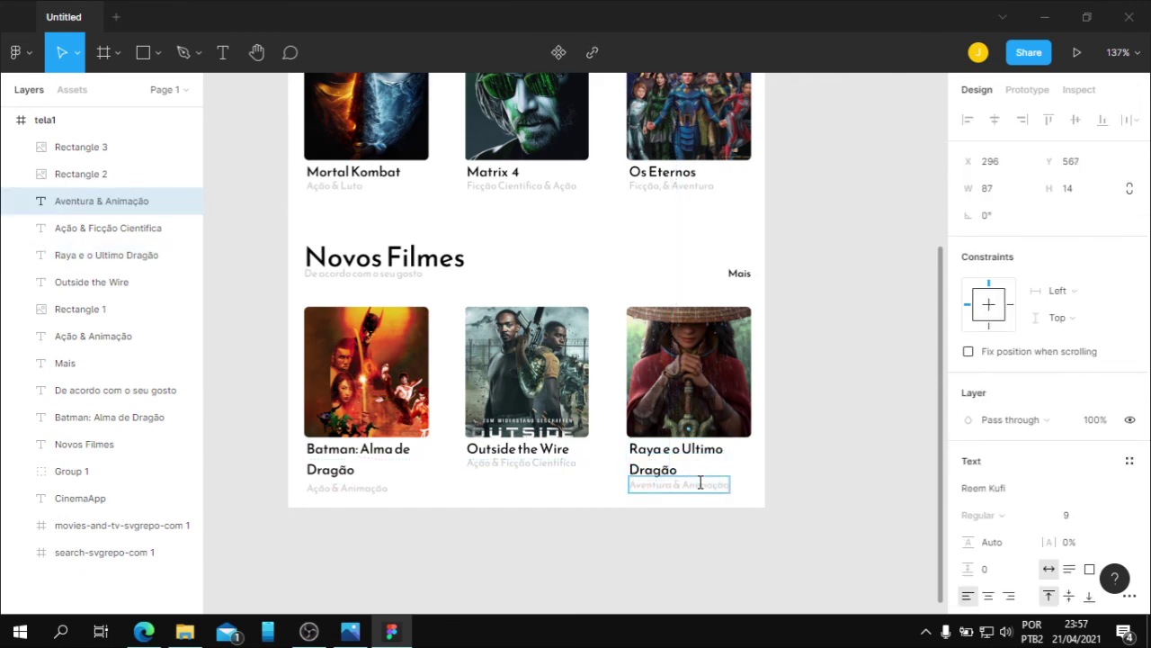
key("Escape")
Deselect and zoom to fit the whole tela1 frame
left_click(787, 476)
key("shift+1")
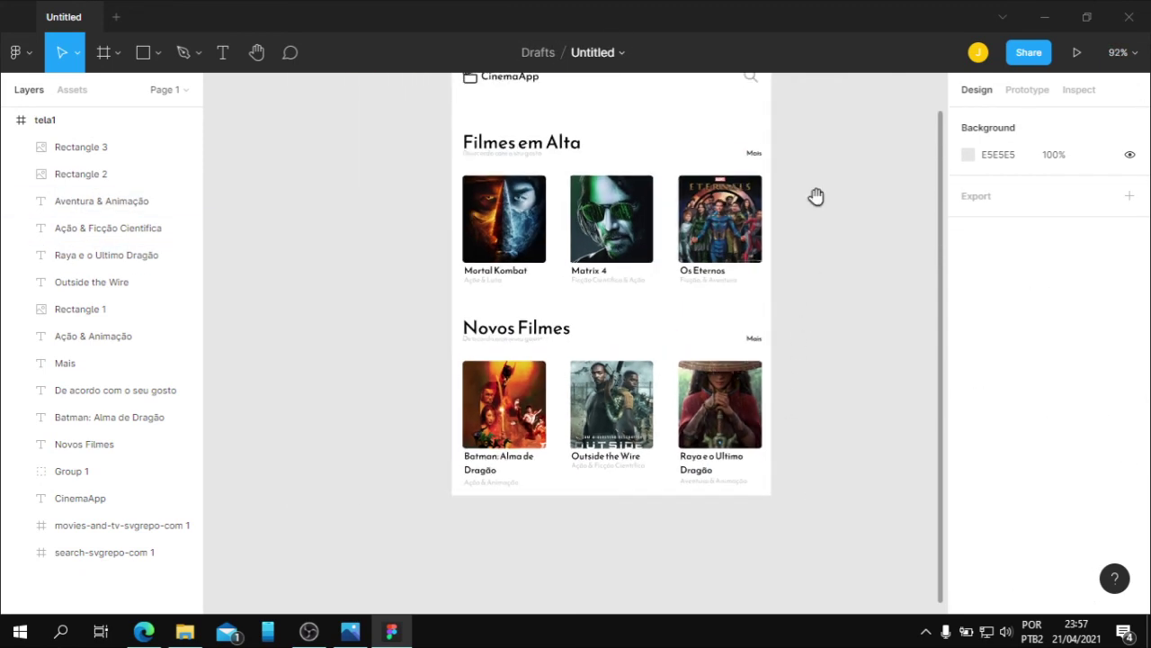
key("shift+1")
Nudge the Filmes em Alta group up to Y 99, then open cinema-app-large.png in Photos
scroll(758, 271, "down", 1)
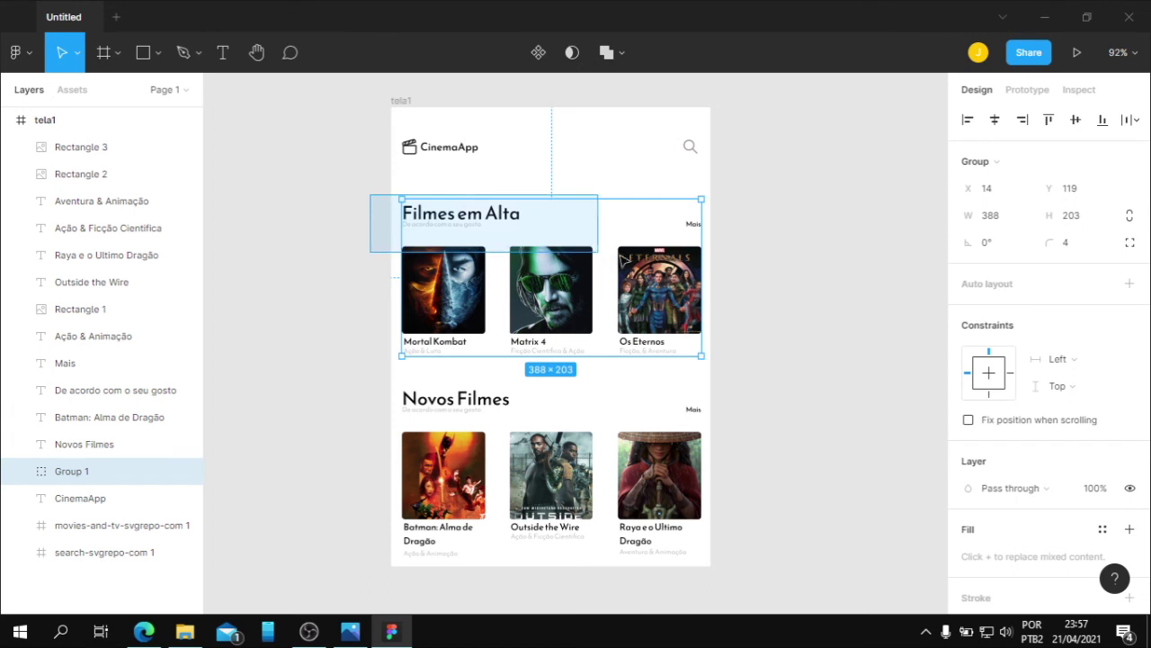
left_click_drag(593, 258, 628, 255)
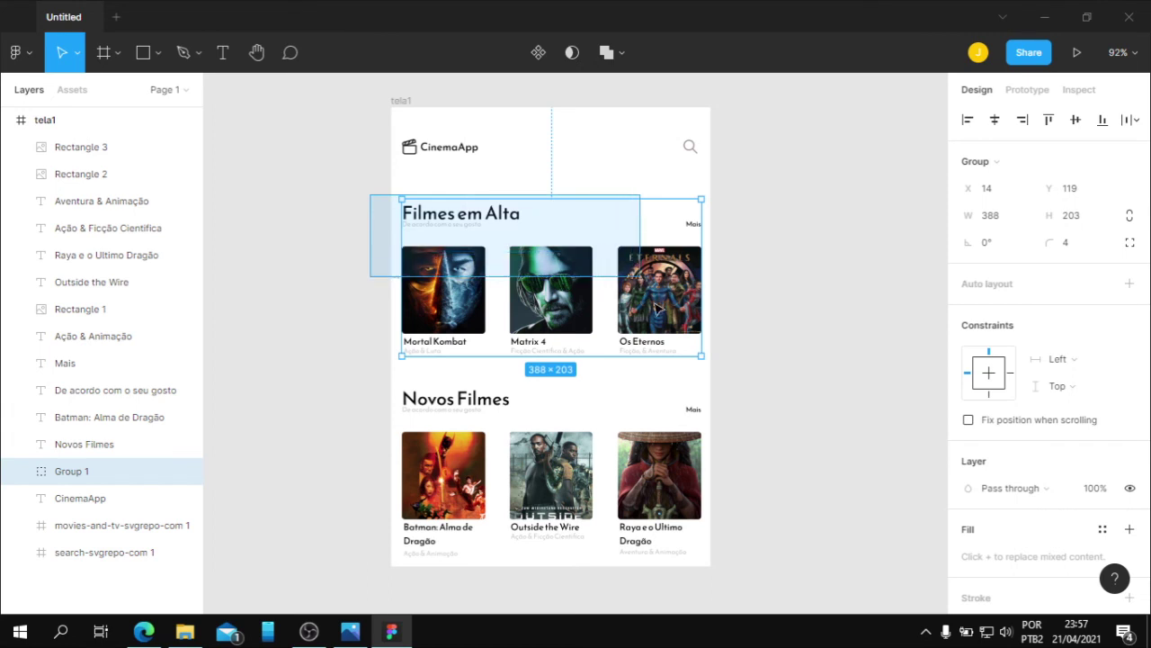
left_click_drag(627, 253, 720, 340)
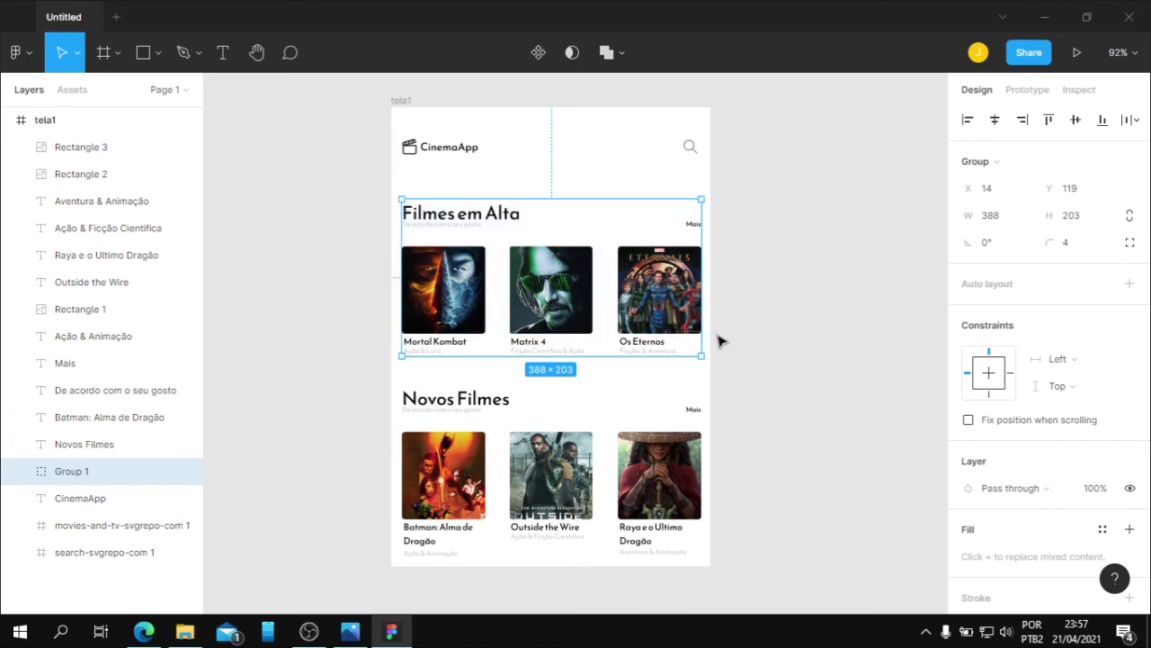
key("shift+Up")
key("shift+Up")
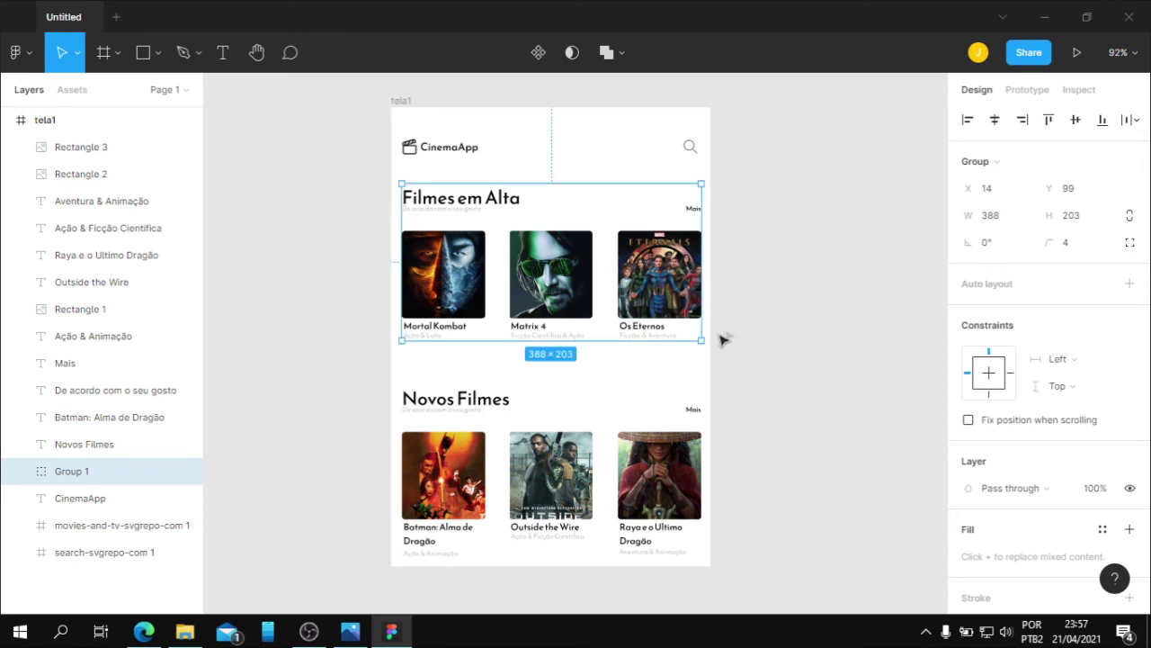
left_click(753, 335)
left_click_drag(778, 326, 743, 337)
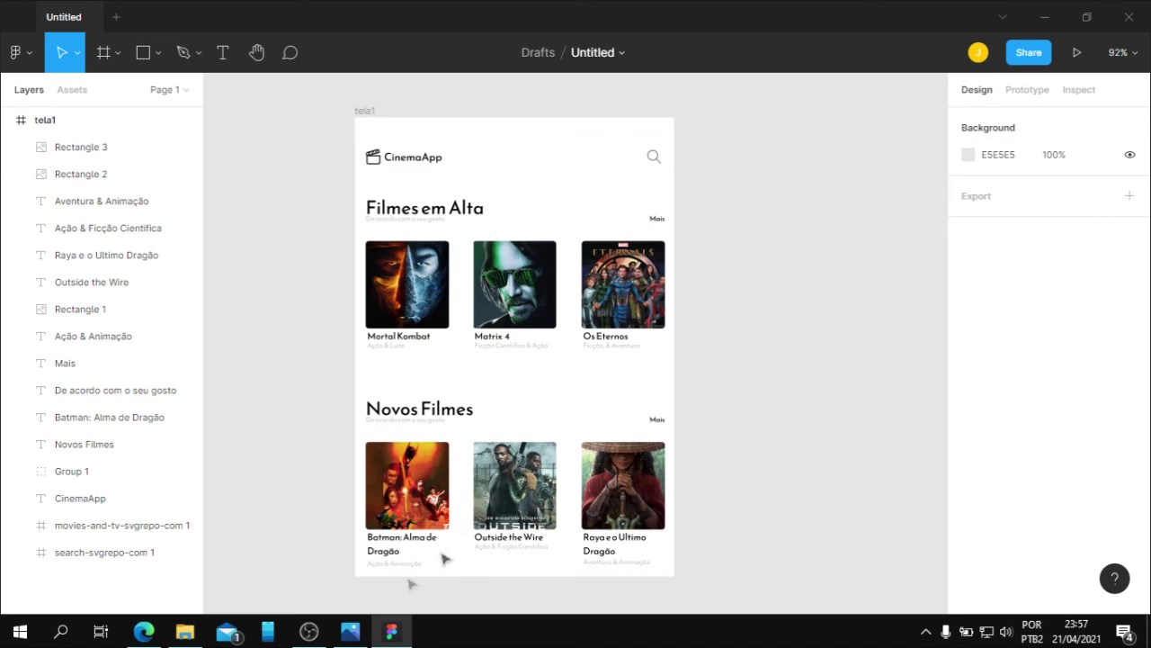
left_click(350, 631)
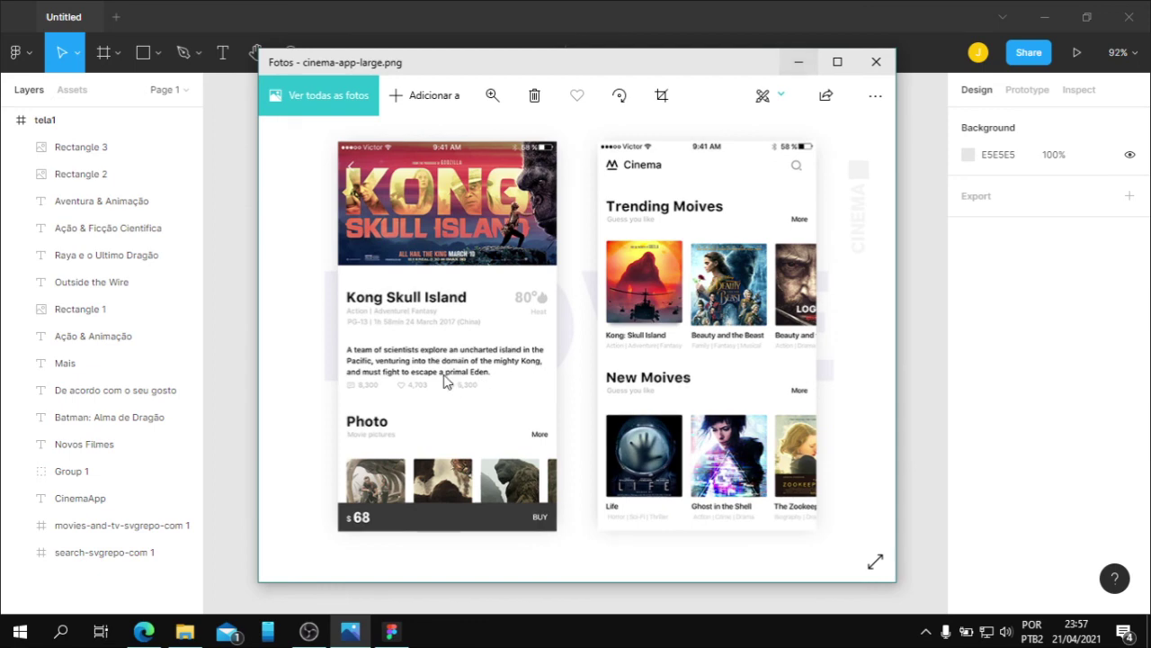